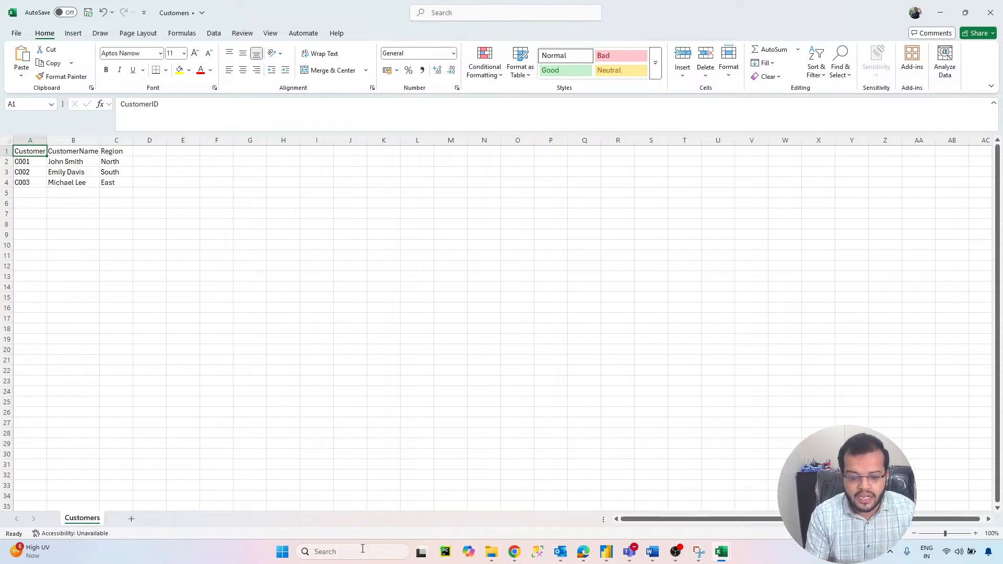
# - Find the Microsoft Store app on the computer and open it
pyautogui.click(340, 552)
pyautogui.write('micro')
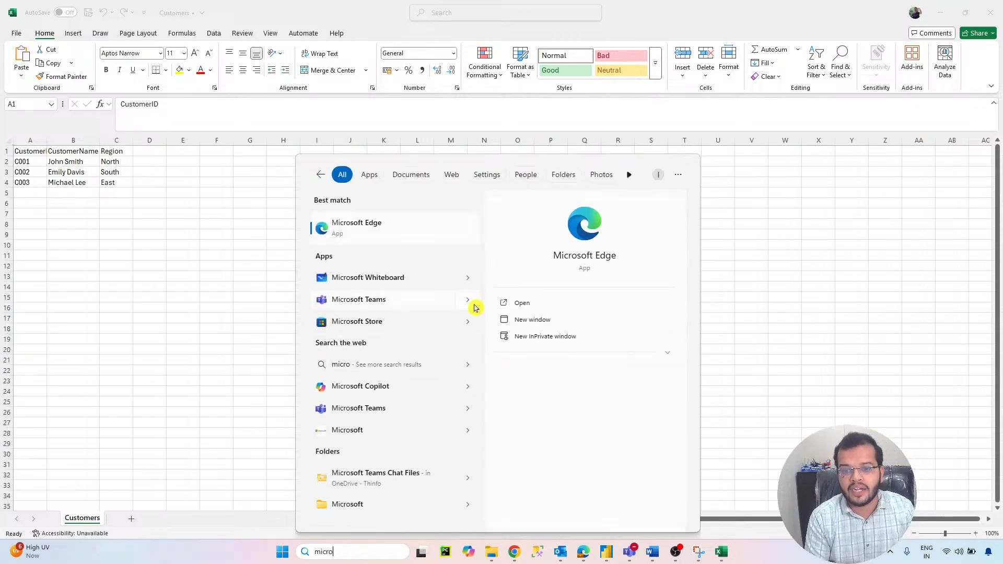
pyautogui.click(438, 323)
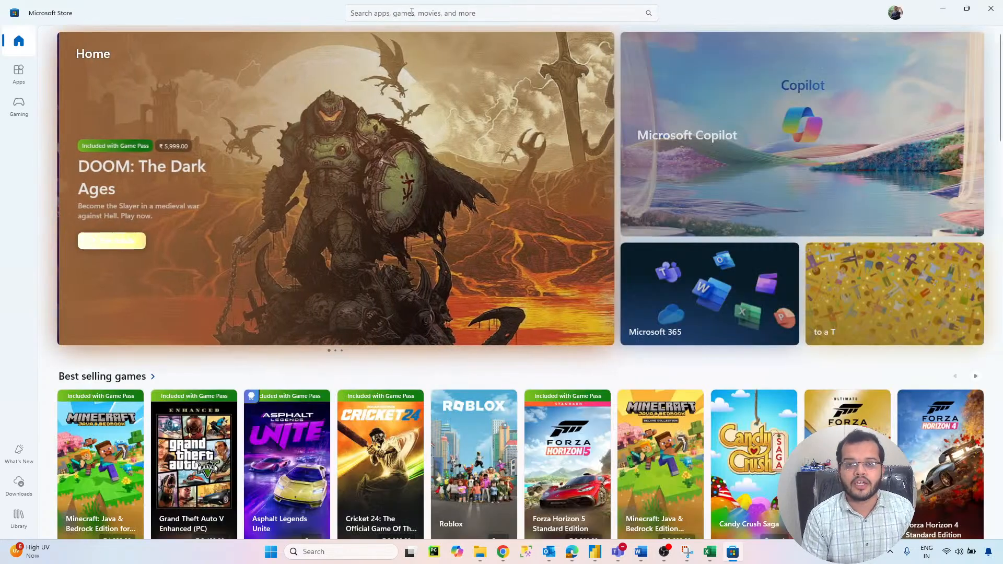
# - Search the store for Power BI Desktop, open its app page and look through the description and ratings
pyautogui.click(411, 11)
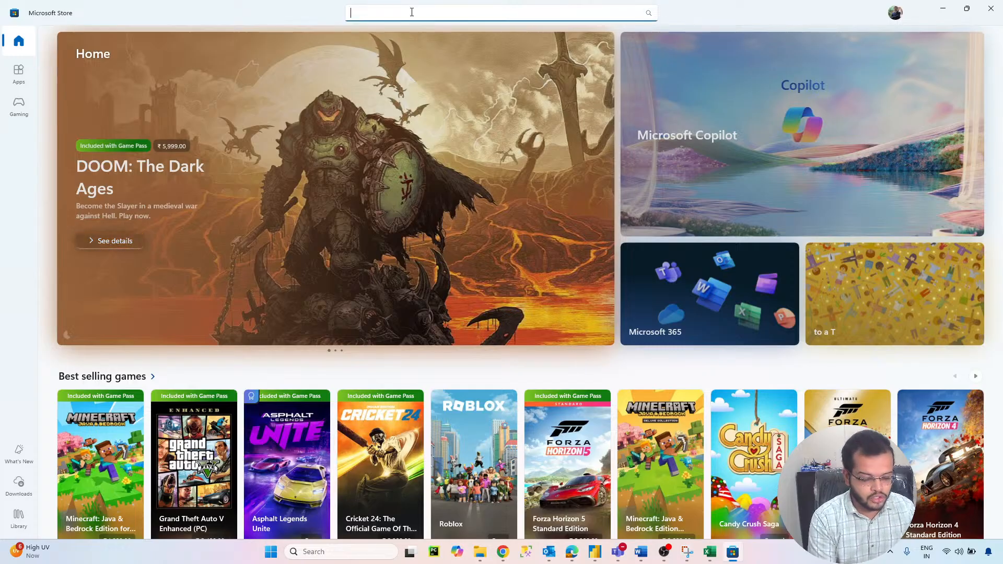
pyautogui.write('powe')
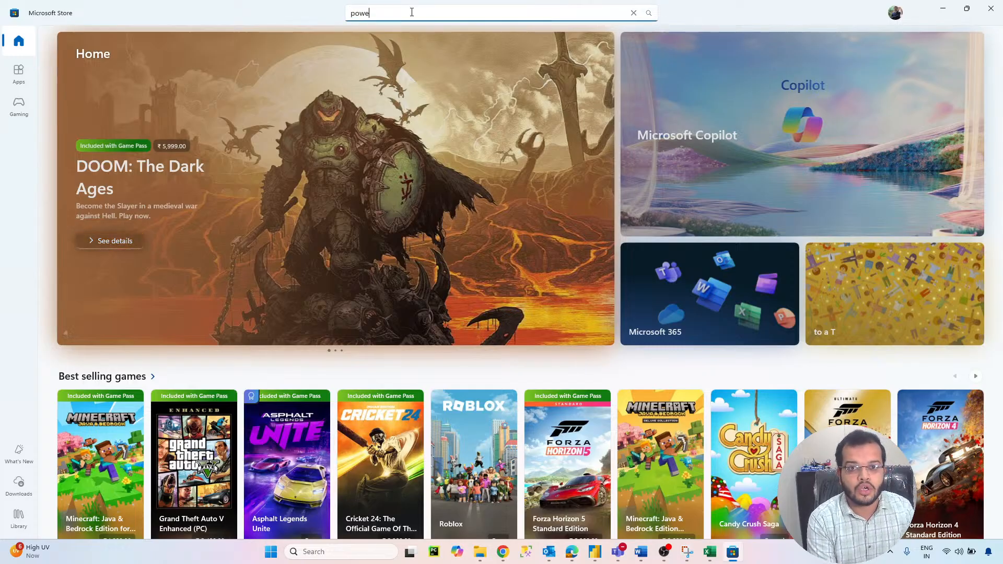
pyautogui.write('r bi dews')
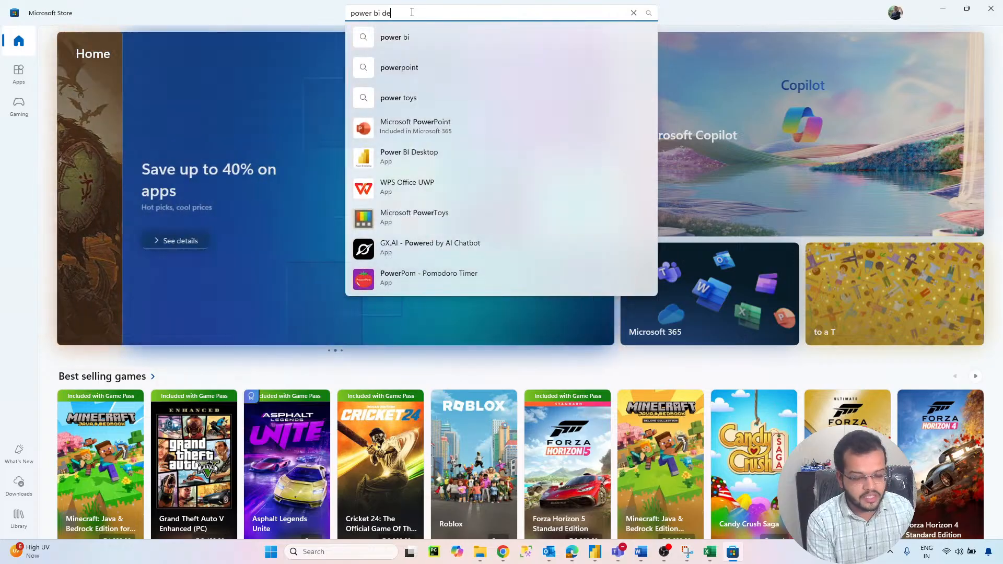
pyautogui.press('BackSpace')
pyautogui.press('BackSpace')
pyautogui.write('s')
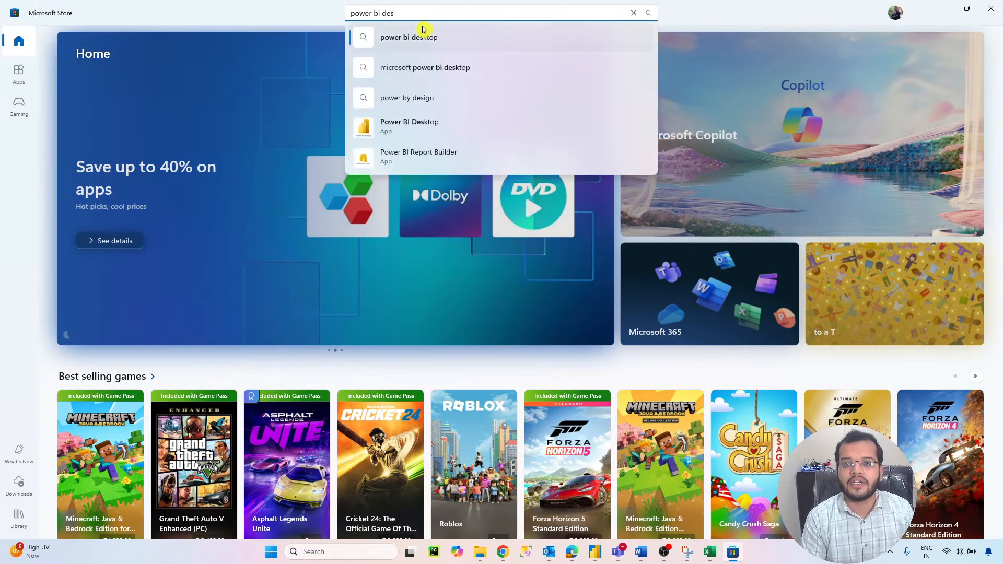
pyautogui.click(412, 135)
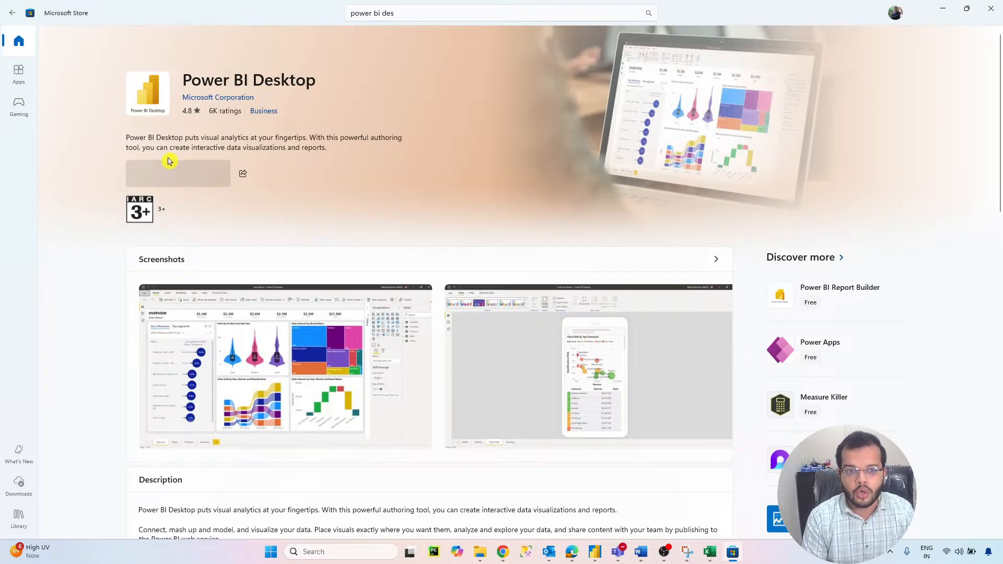
pyautogui.scroll(-1, 189, 172)
pyautogui.scroll(-8, 189, 172)
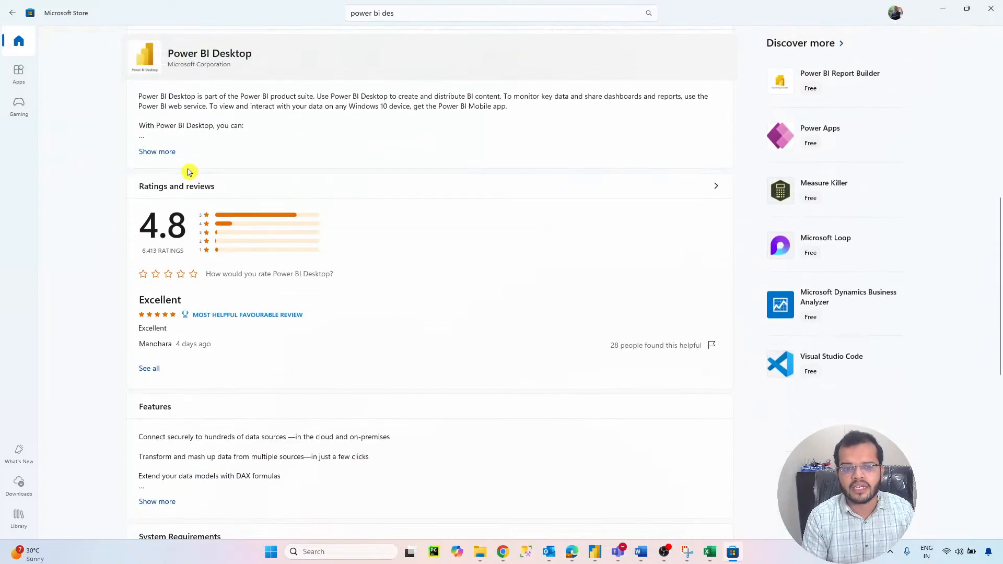
pyautogui.scroll(10, 189, 172)
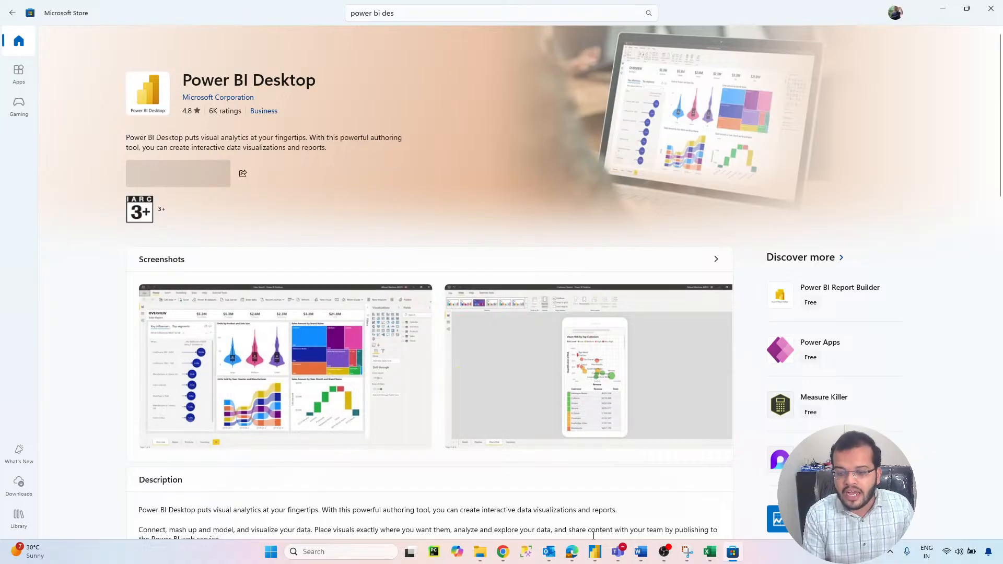
# - Switch to the untitled Power BI Desktop report and expand the Filters and Data panes beside the canvas
pyautogui.click(594, 551)
pyautogui.click(628, 506)
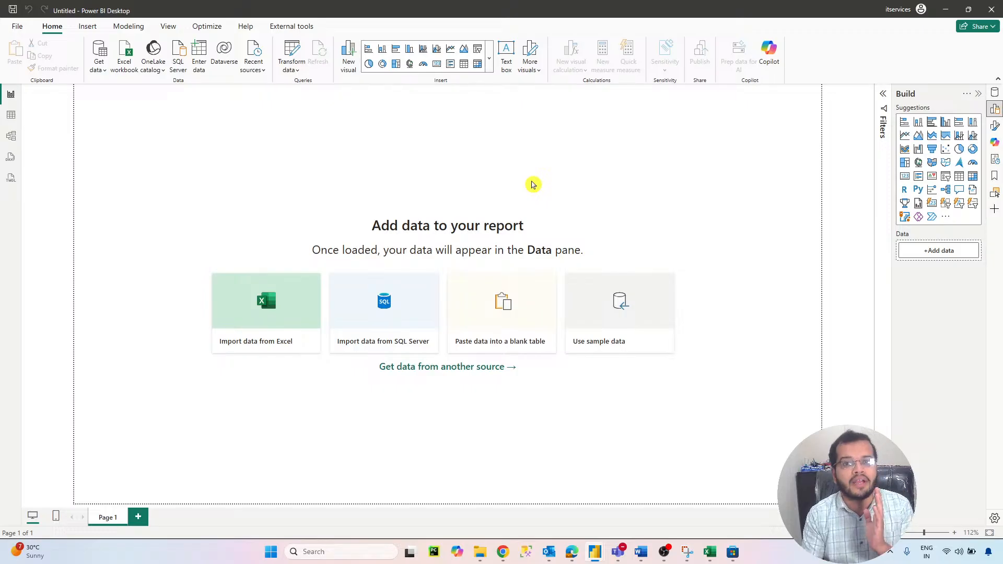
pyautogui.click(882, 95)
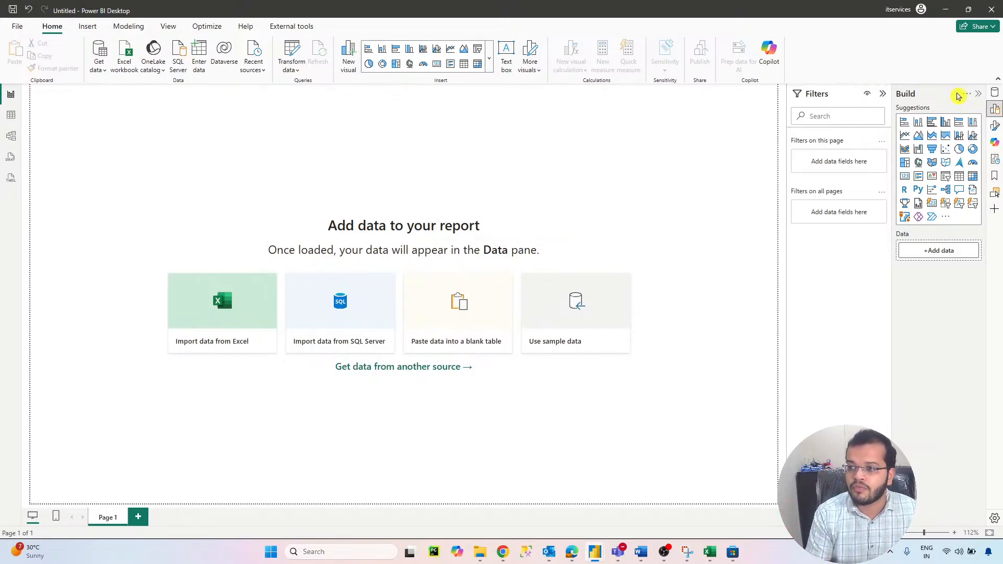
pyautogui.click(993, 92)
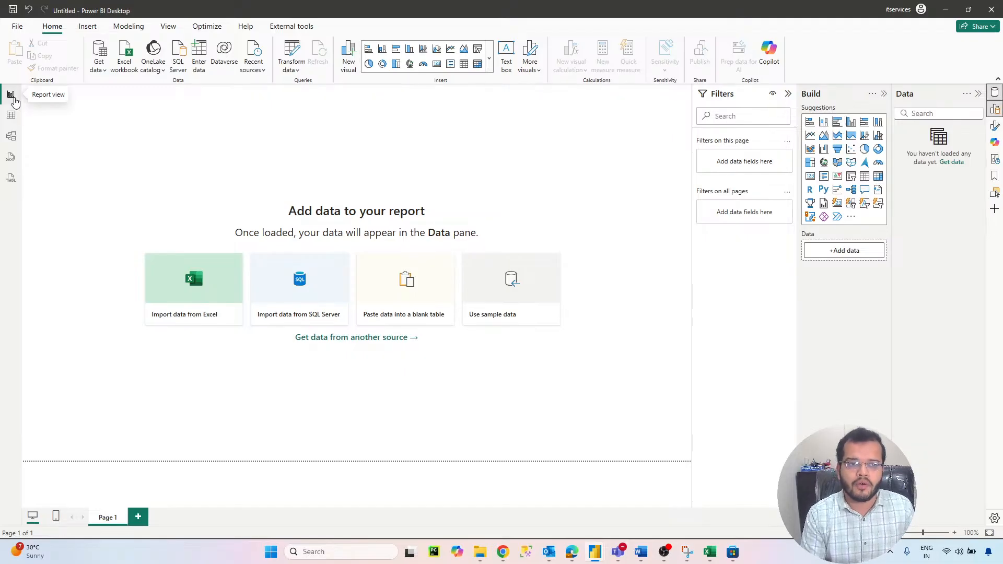
# - Look through the Model, DAX query and TMDL views, dismissing the TMDL introduction, and return to Report view
pyautogui.click(12, 138)
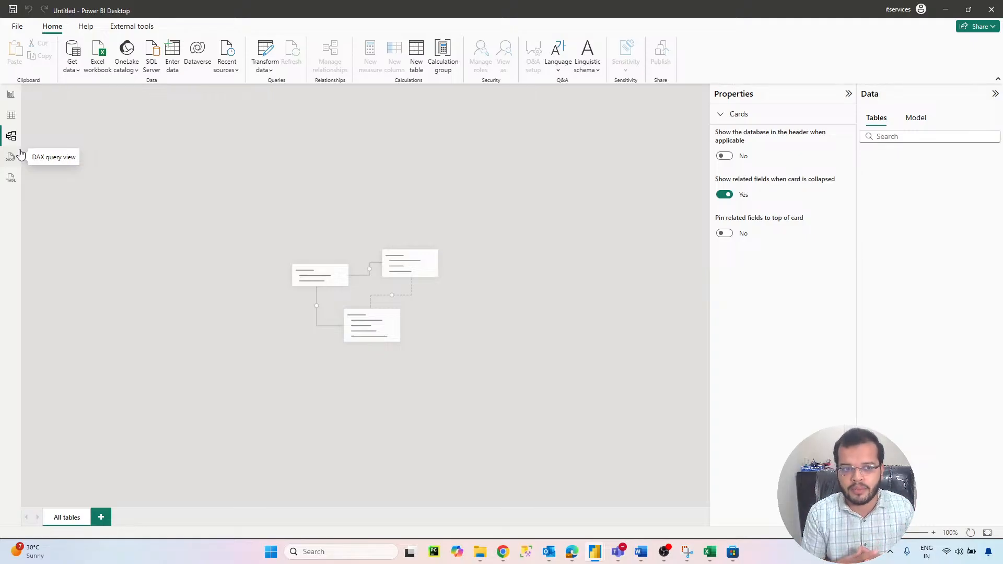
pyautogui.click(20, 155)
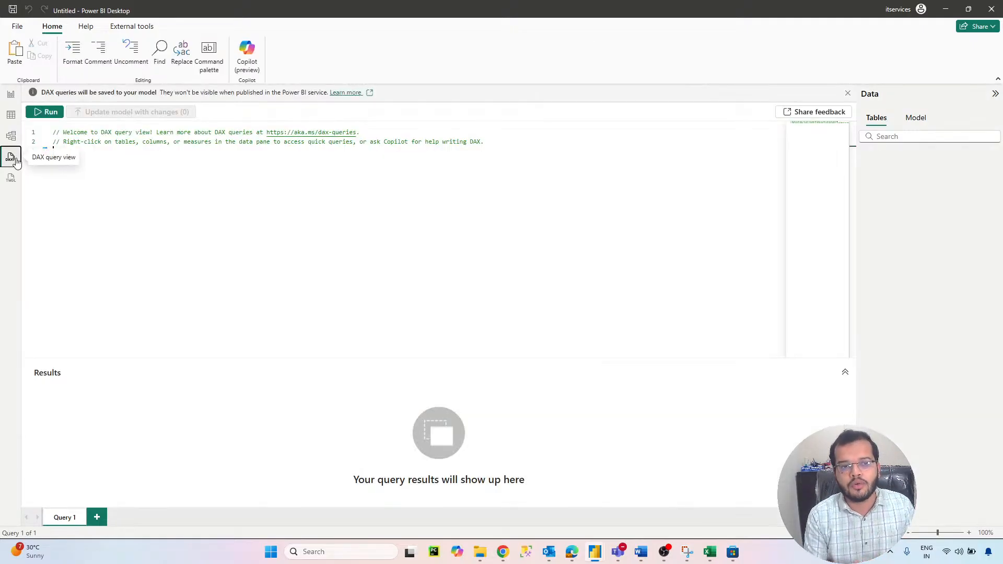
pyautogui.click(11, 179)
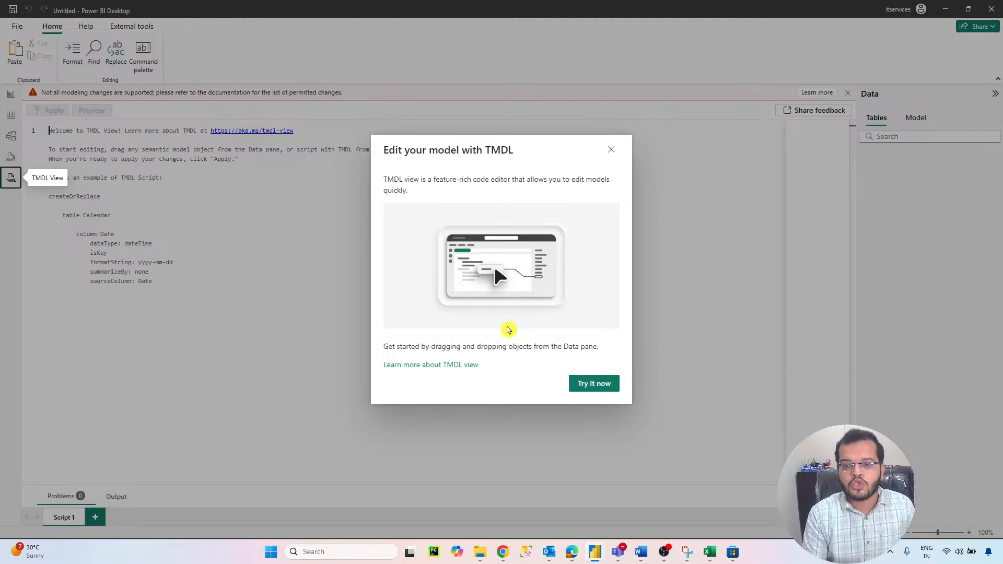
pyautogui.click(612, 150)
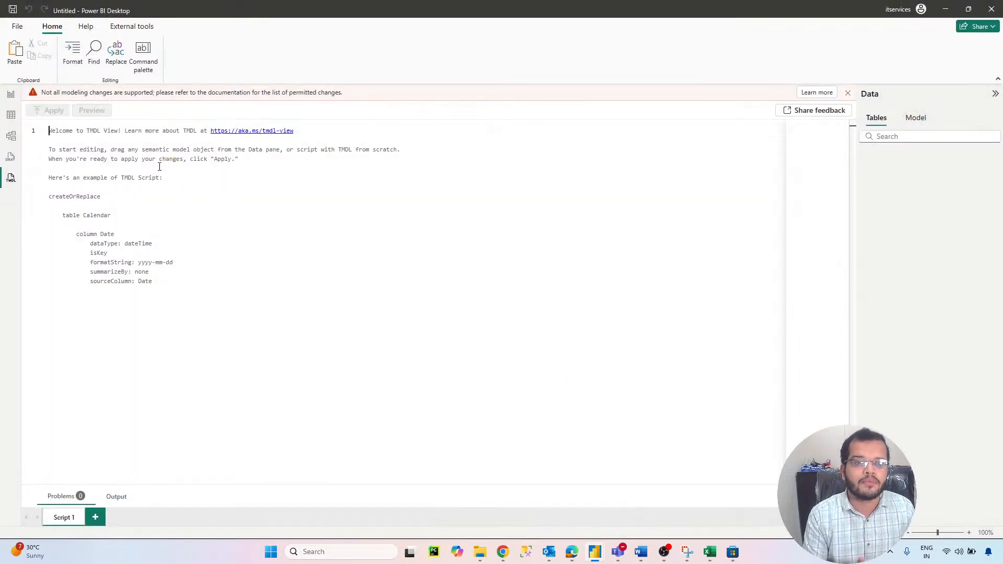
pyautogui.click(11, 95)
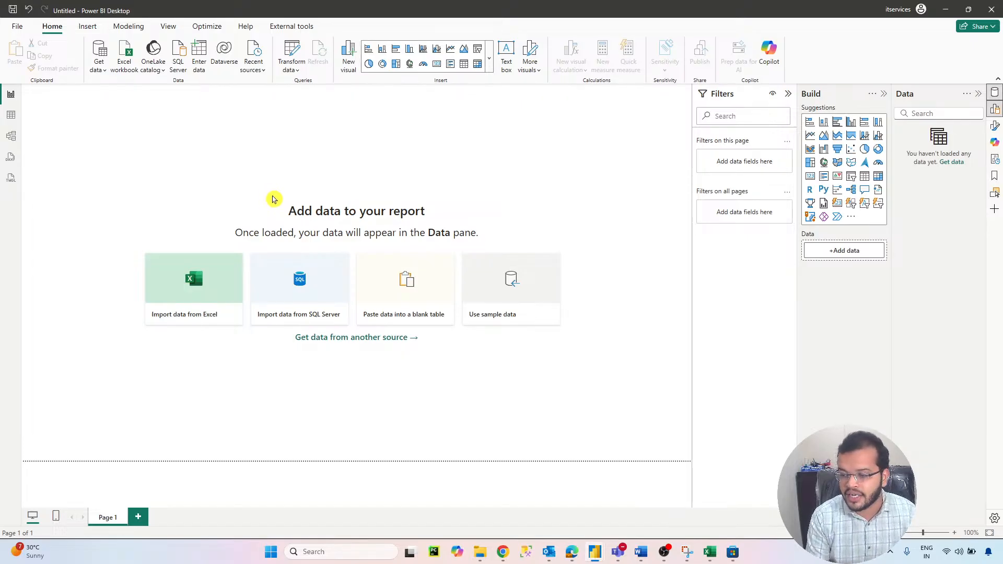
# - Switch to the Customers file in Excel, widen the CustomerID column and review the CustomerName and Region columns
pyautogui.click(708, 552)
pyautogui.click(627, 504)
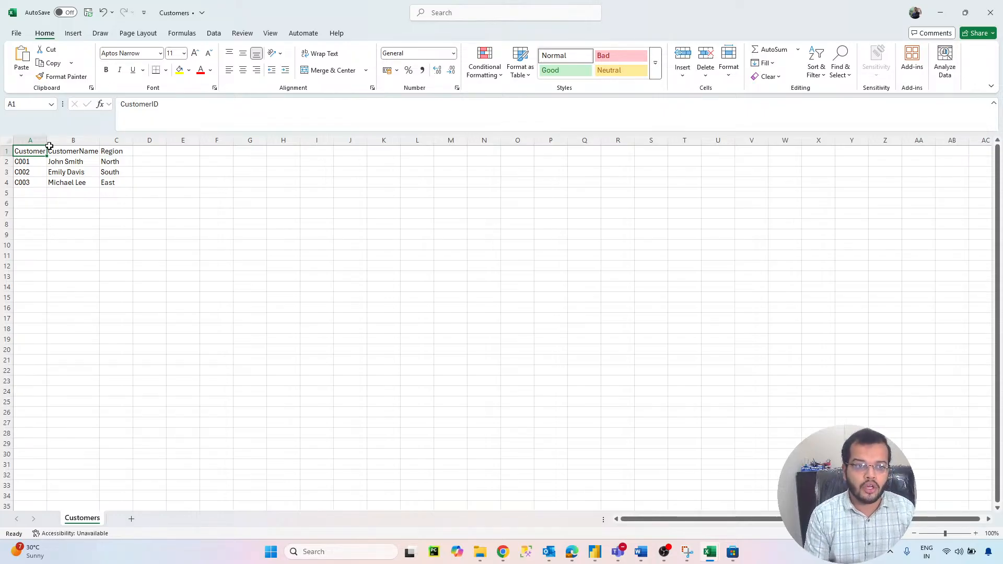
pyautogui.moveTo(48, 146); pyautogui.dragTo(67, 147)
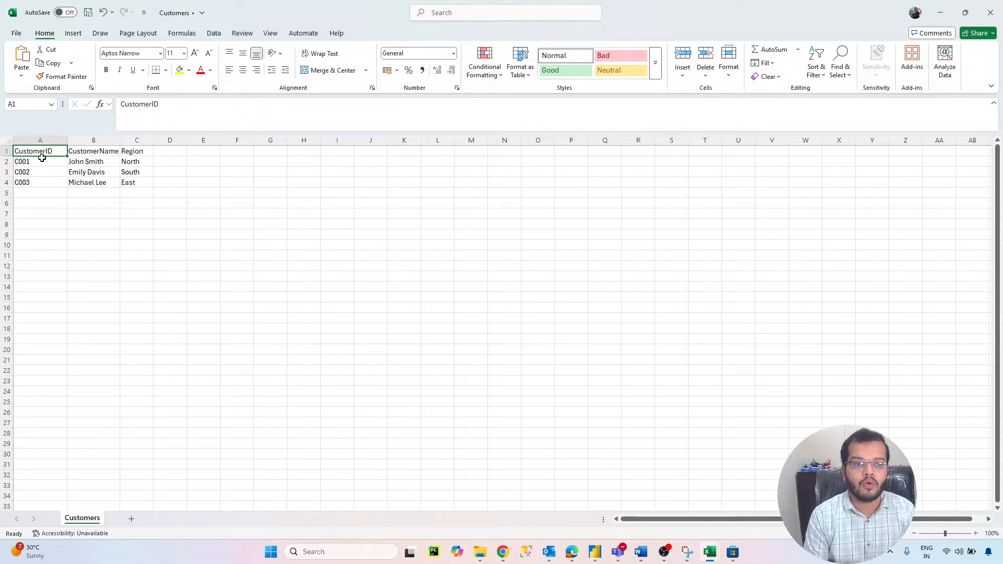
pyautogui.click(103, 151)
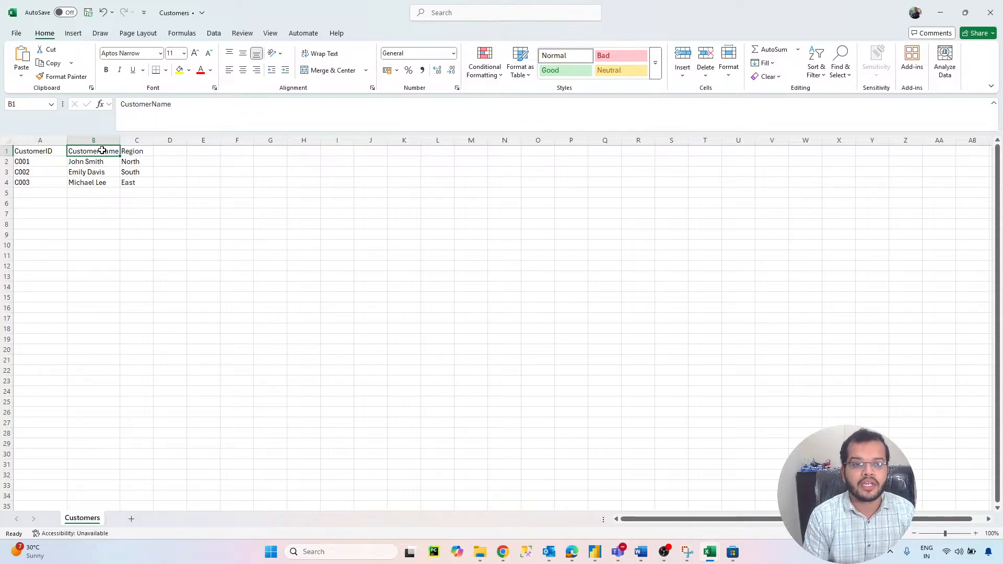
pyautogui.click(136, 141)
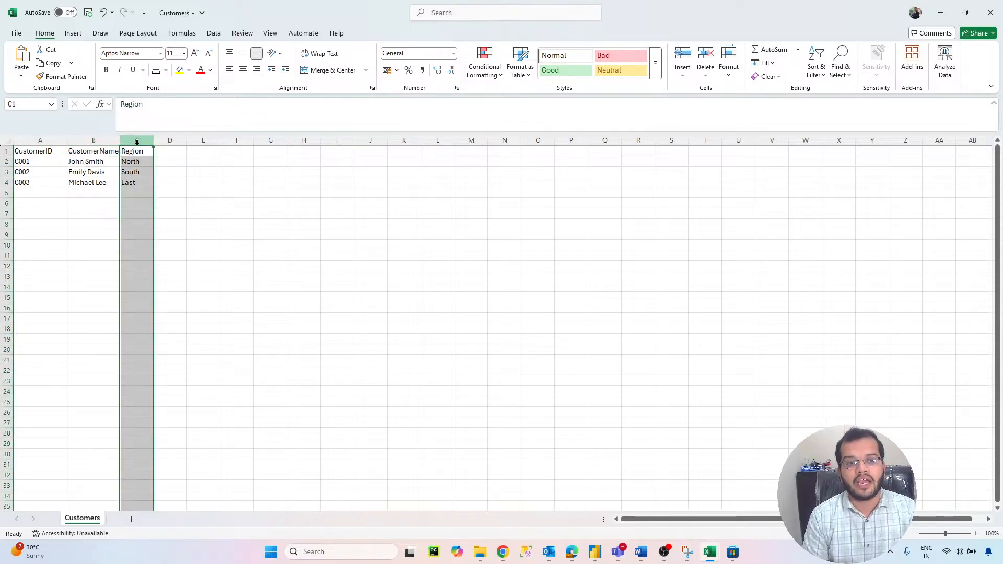
pyautogui.click(140, 161)
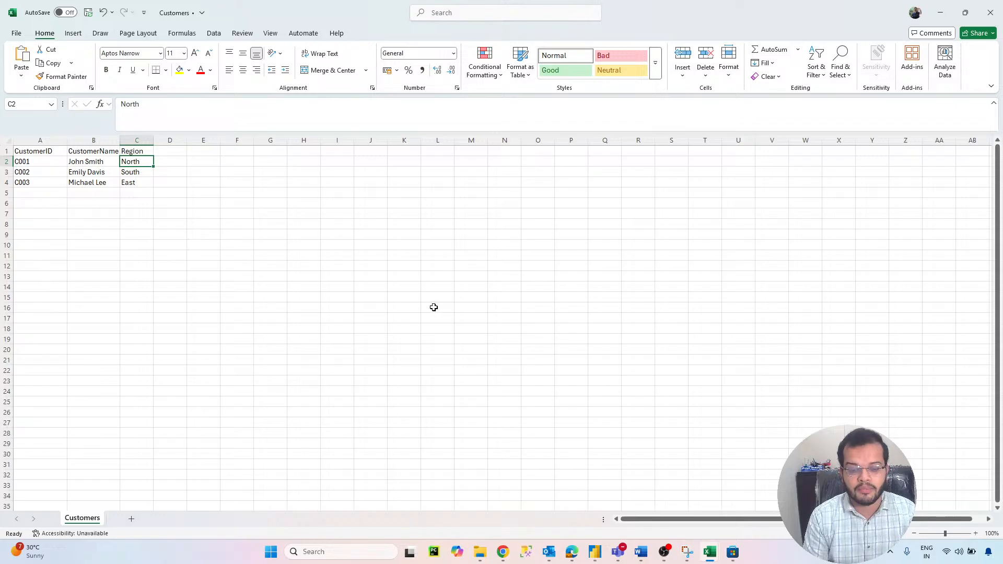
# - Switch to the Products file and widen the ProductName and Category columns to read their full contents
pyautogui.moveTo(710, 553)
pyautogui.click(702, 509)
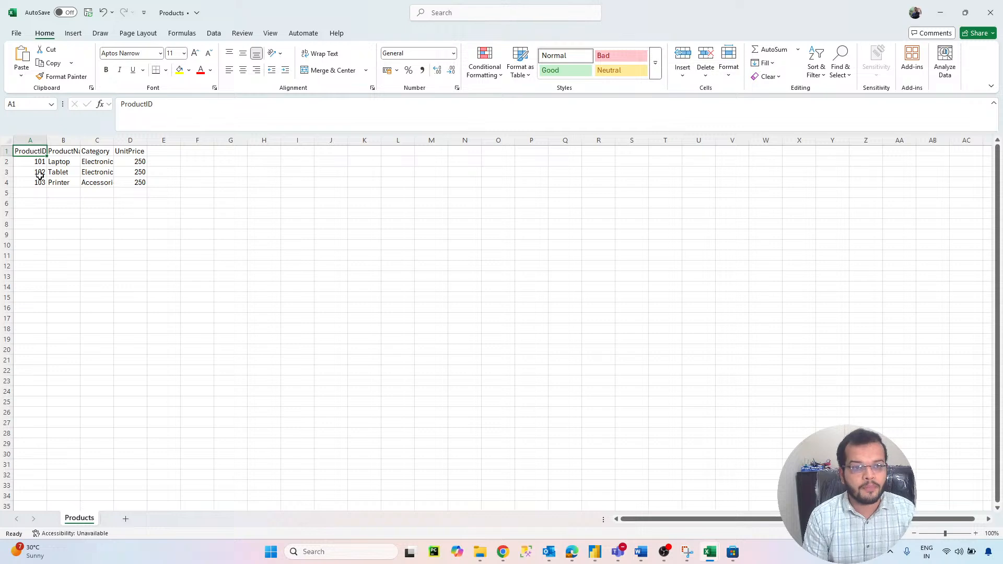
pyautogui.moveTo(81, 140); pyautogui.dragTo(149, 141)
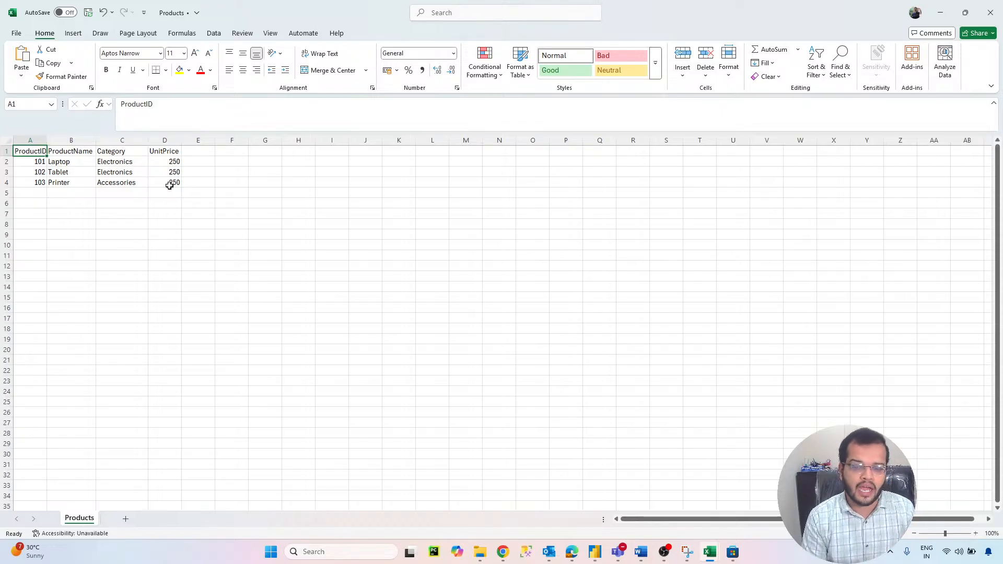
# - Switch to the Sales file, widen the Date and CustomerID columns and review the quantity, sales amount, discount and profit columns
pyautogui.moveTo(710, 553)
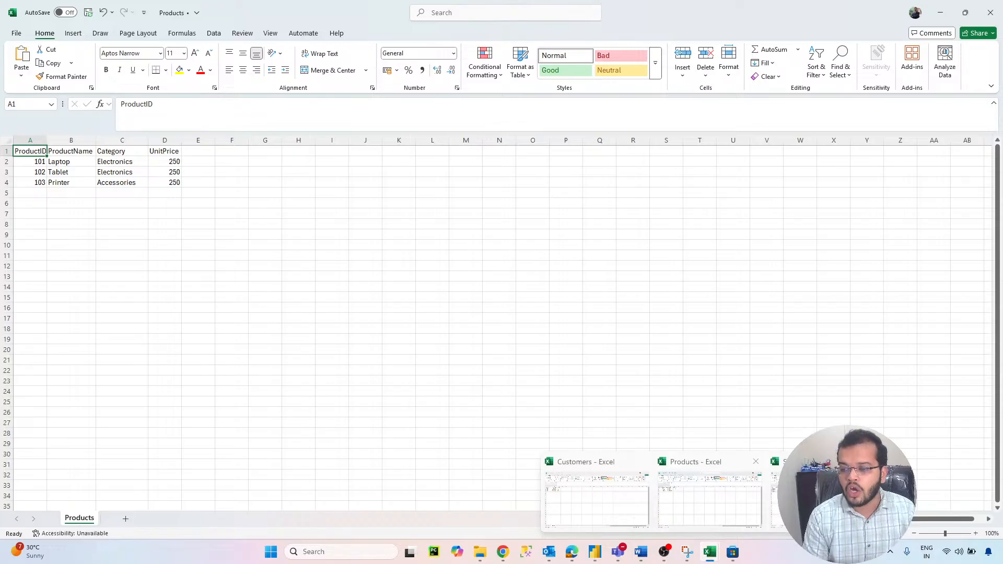
pyautogui.click(824, 496)
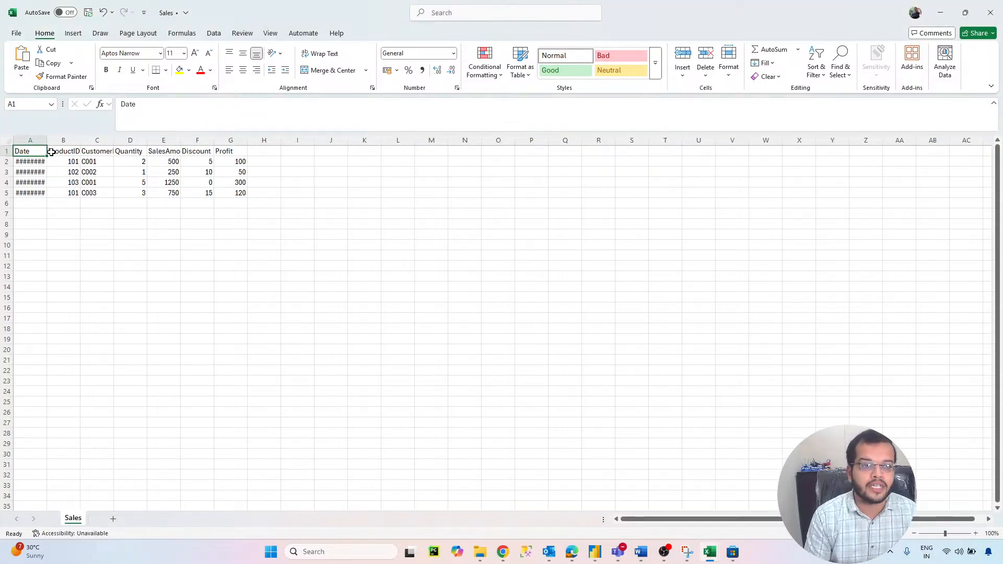
pyautogui.moveTo(47, 140); pyautogui.dragTo(63, 140)
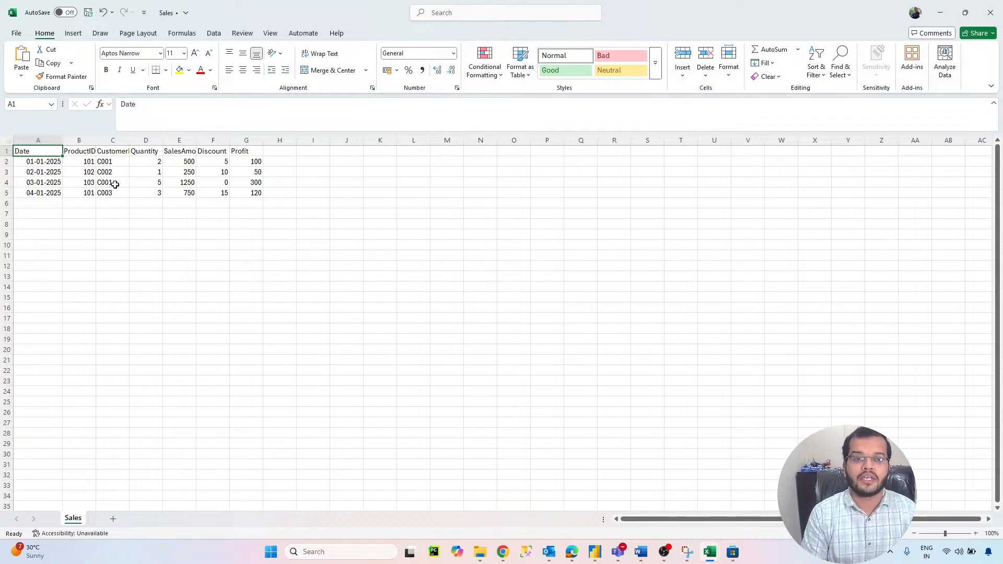
pyautogui.moveTo(129, 140); pyautogui.dragTo(144, 140)
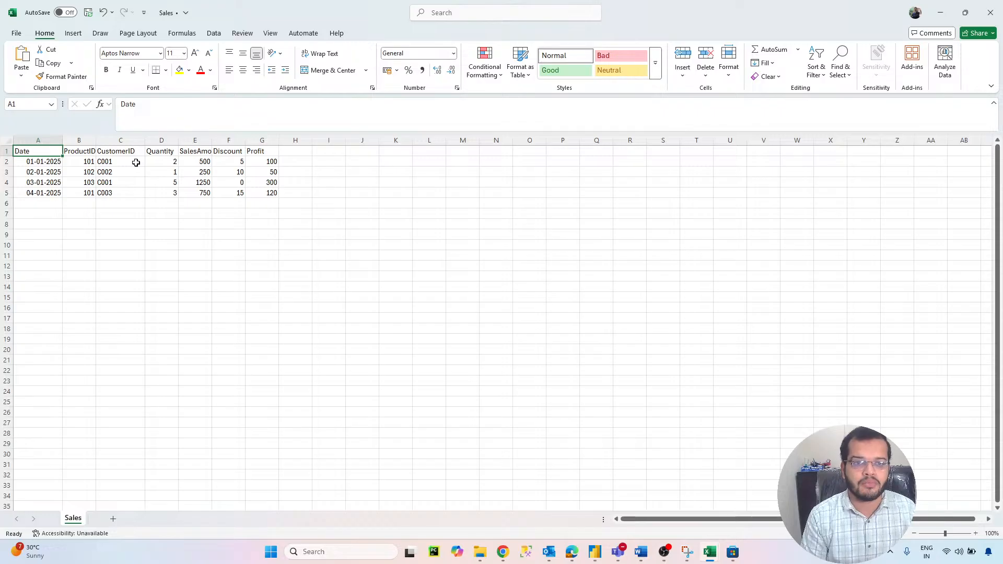
pyautogui.click(169, 141)
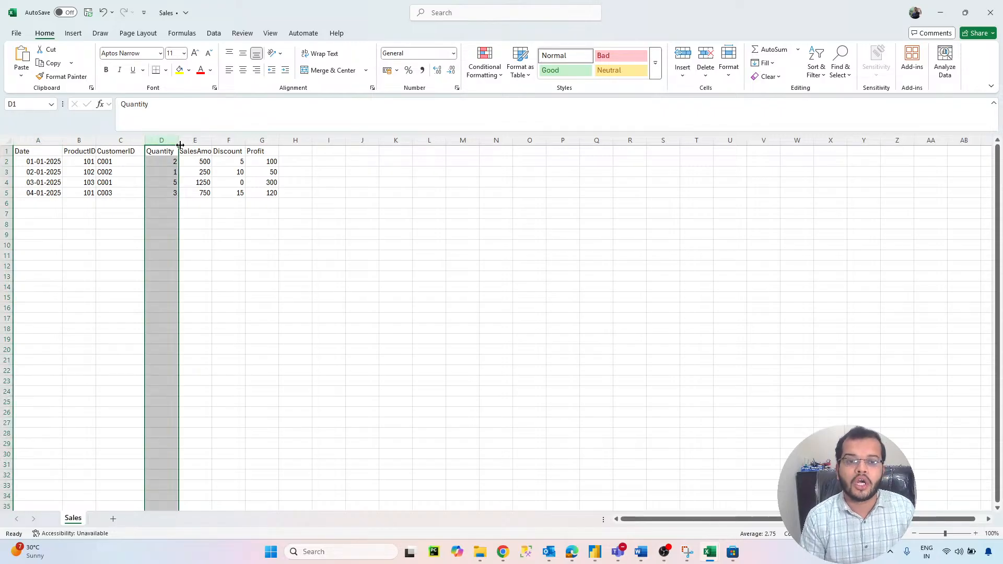
pyautogui.click(196, 140)
pyautogui.click(228, 140)
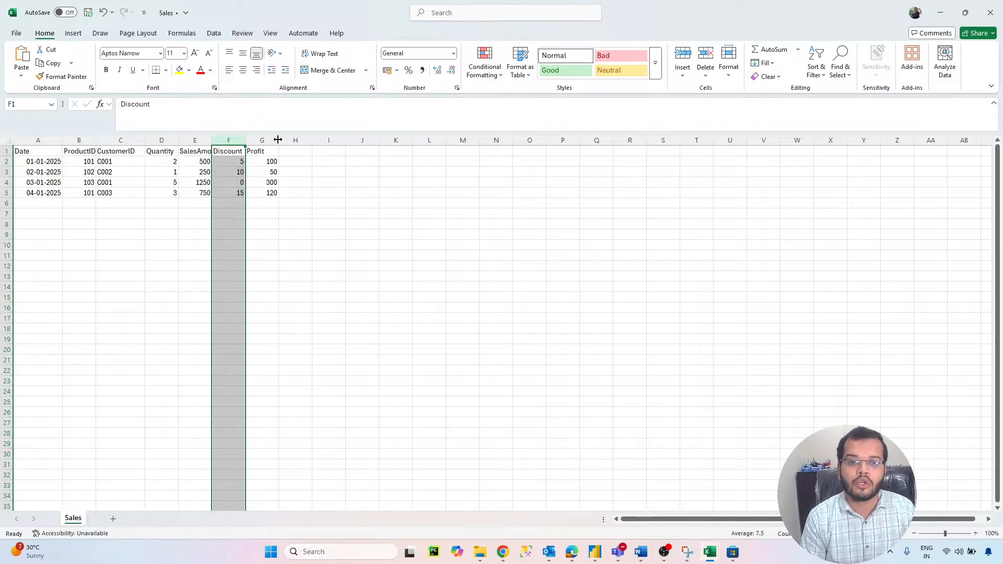
pyautogui.click(259, 140)
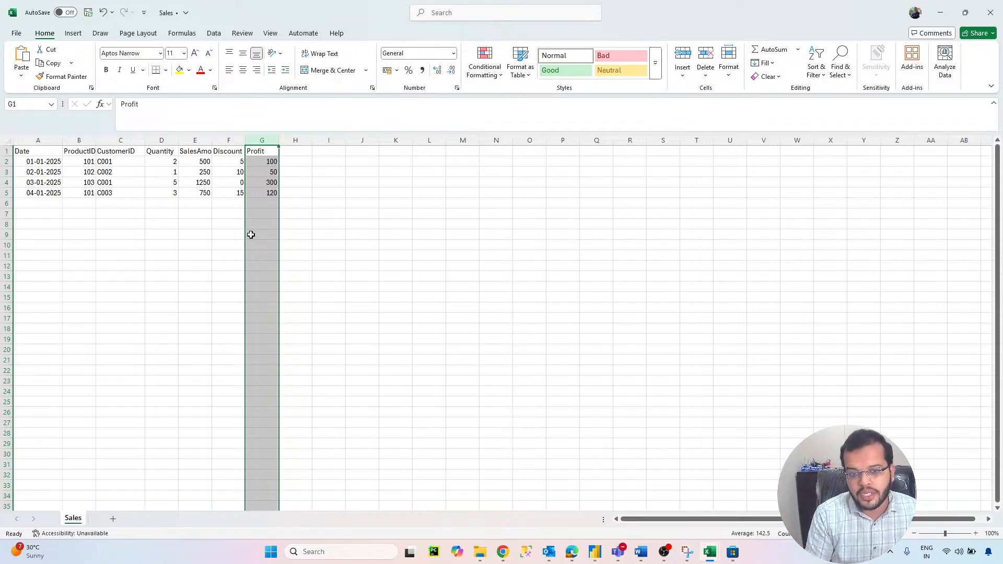
# - Close the Sales, Products and Customers files without saving their changes
pyautogui.click(989, 13)
pyautogui.click(508, 291)
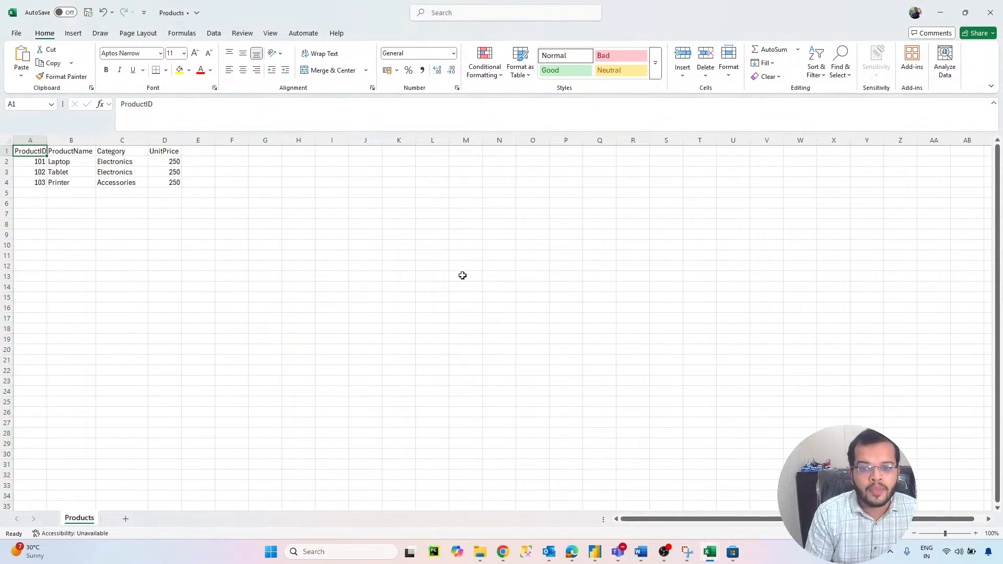
pyautogui.click(989, 13)
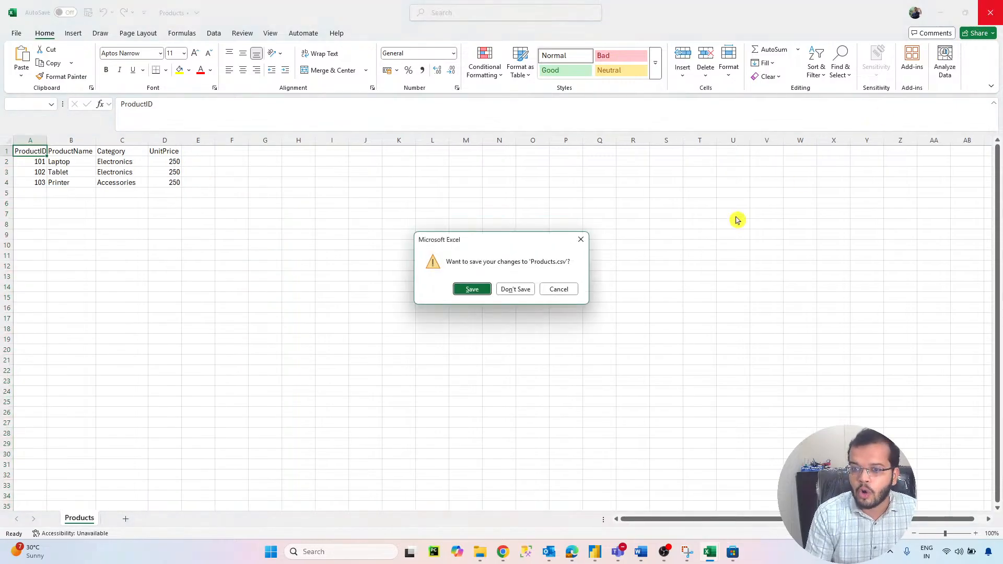
pyautogui.click(515, 289)
pyautogui.click(989, 12)
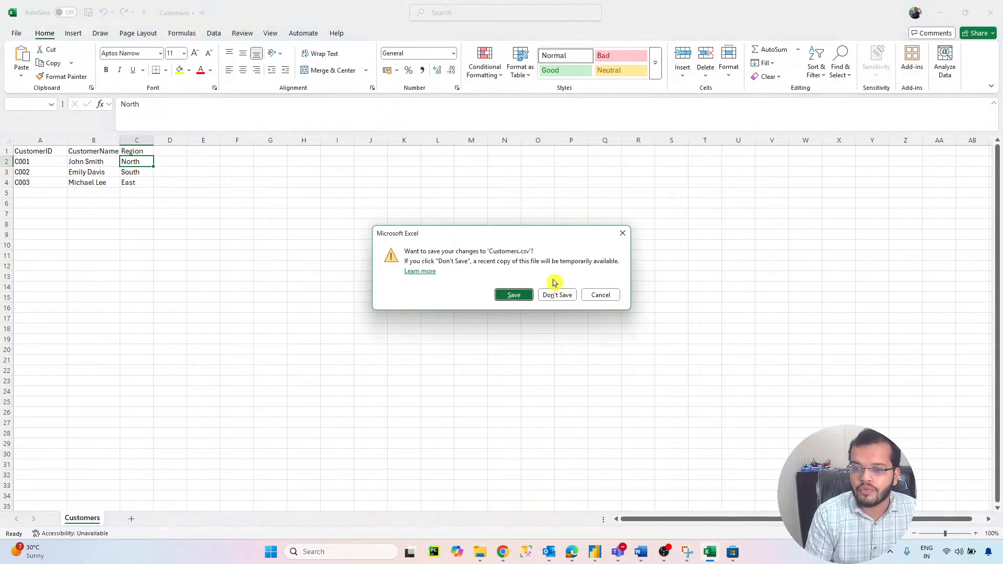
pyautogui.click(554, 293)
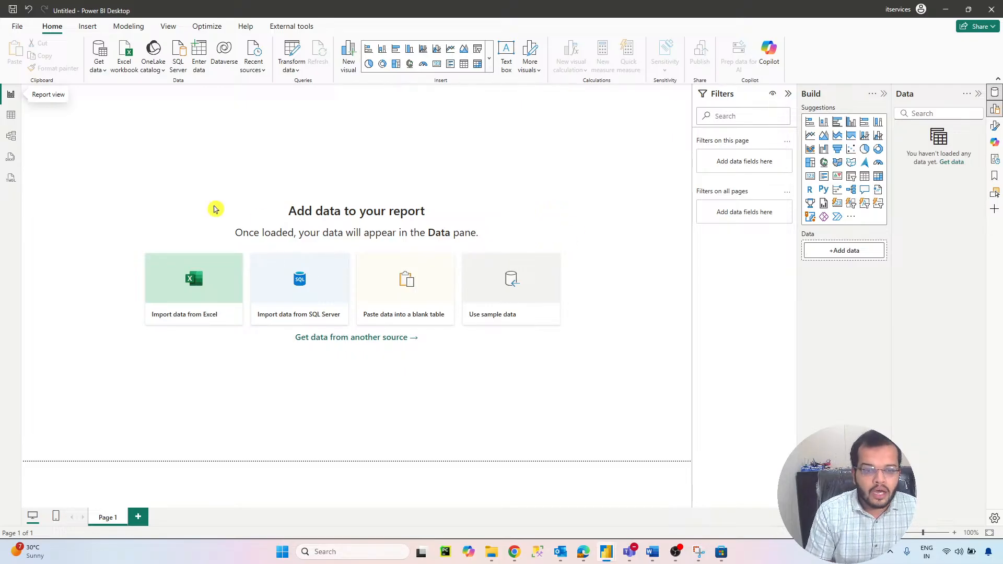
# - Import the Customers CSV file as a text/CSV source and load it into the report
pyautogui.click(99, 69)
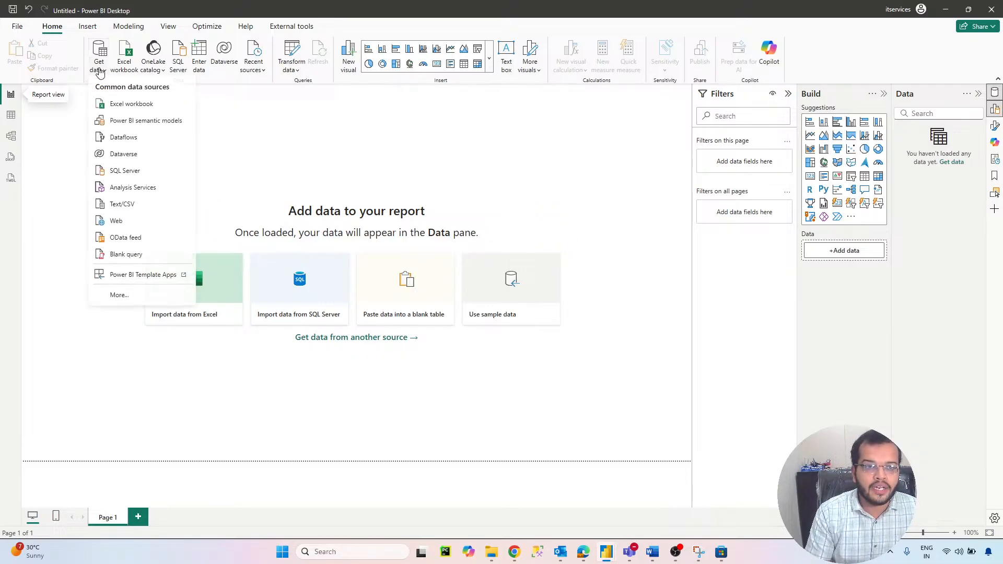
pyautogui.click(146, 207)
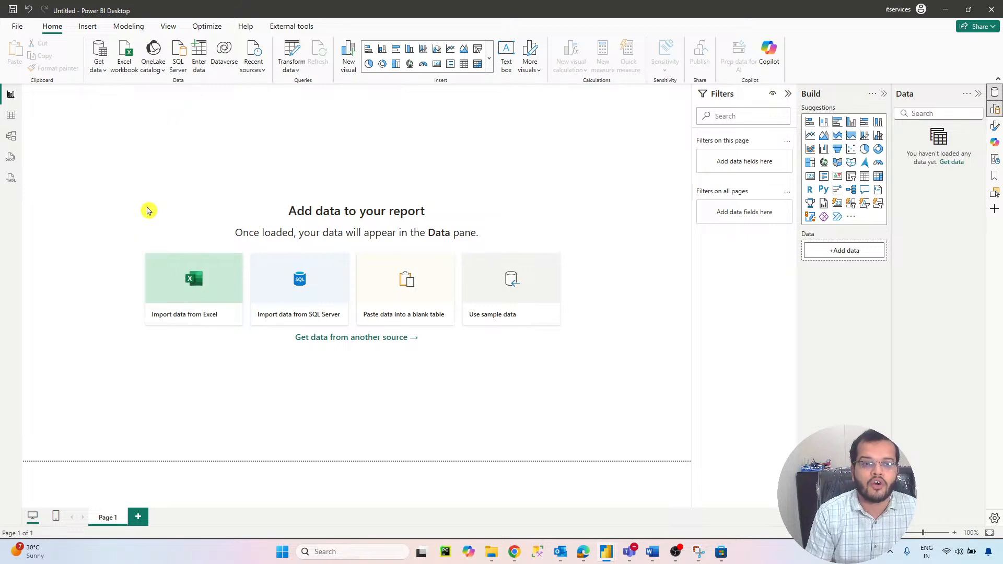
pyautogui.click(168, 92)
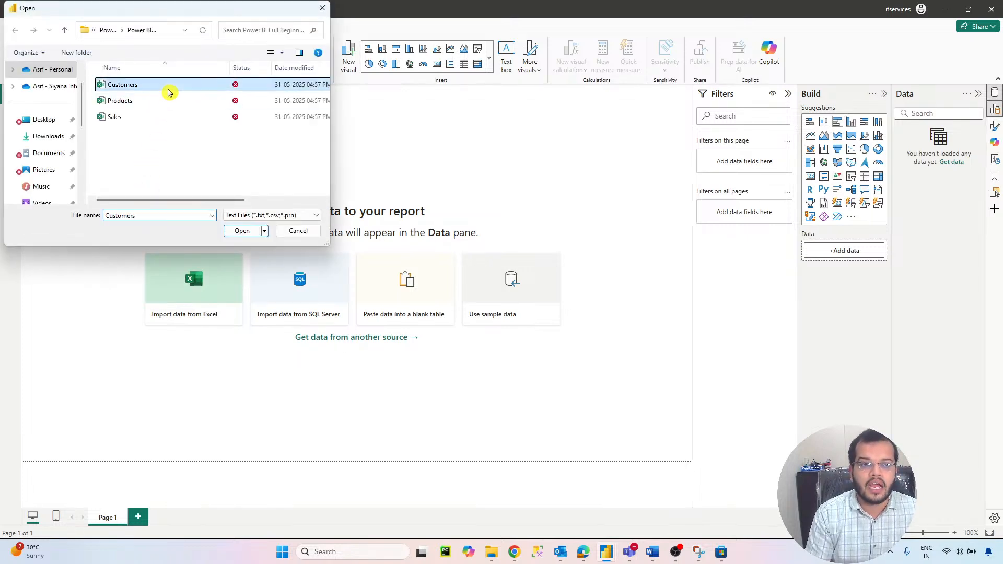
pyautogui.click(239, 230)
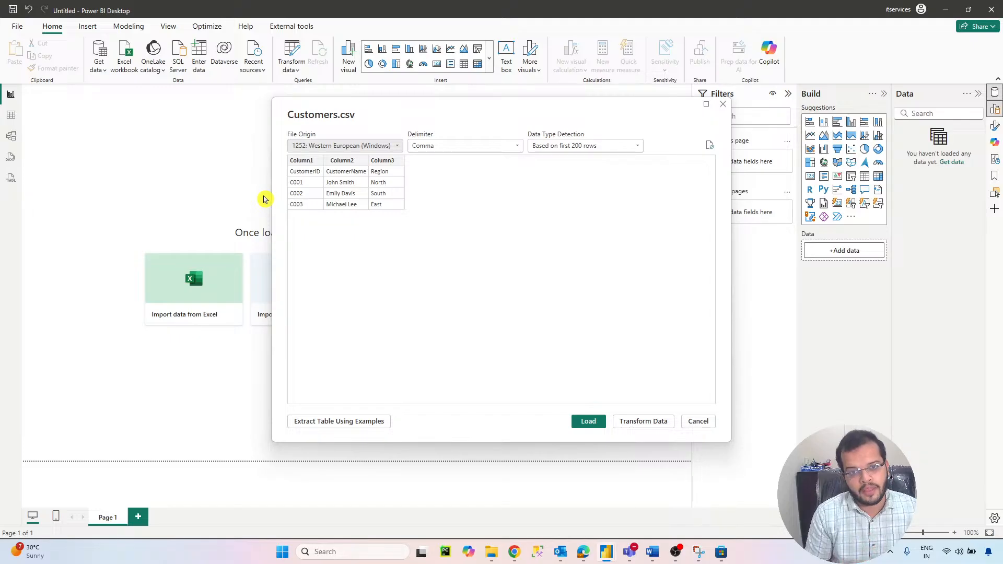
pyautogui.click(588, 423)
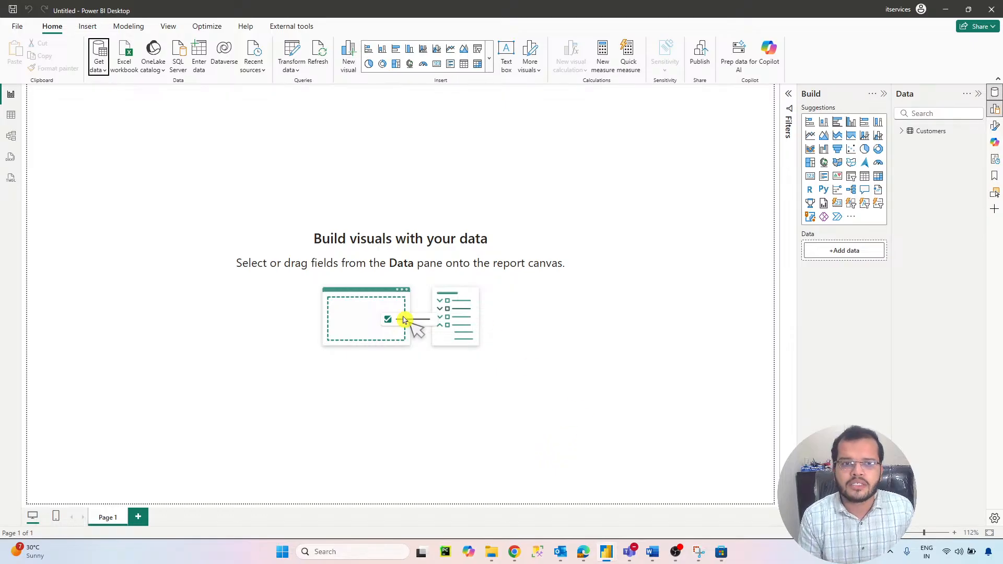
# - Import the Products CSV file as a text/CSV source and load it into the report
pyautogui.click(97, 66)
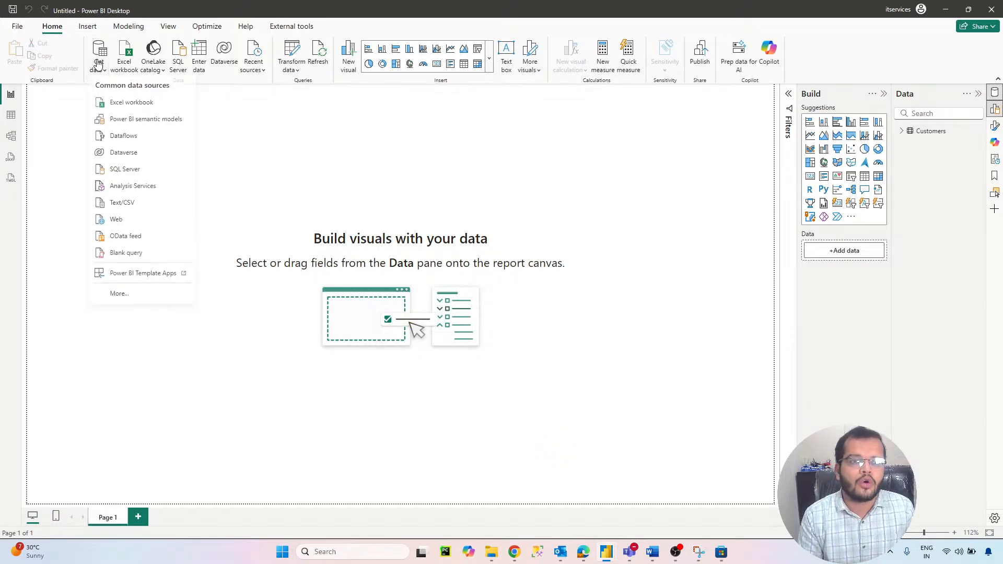
pyautogui.click(139, 204)
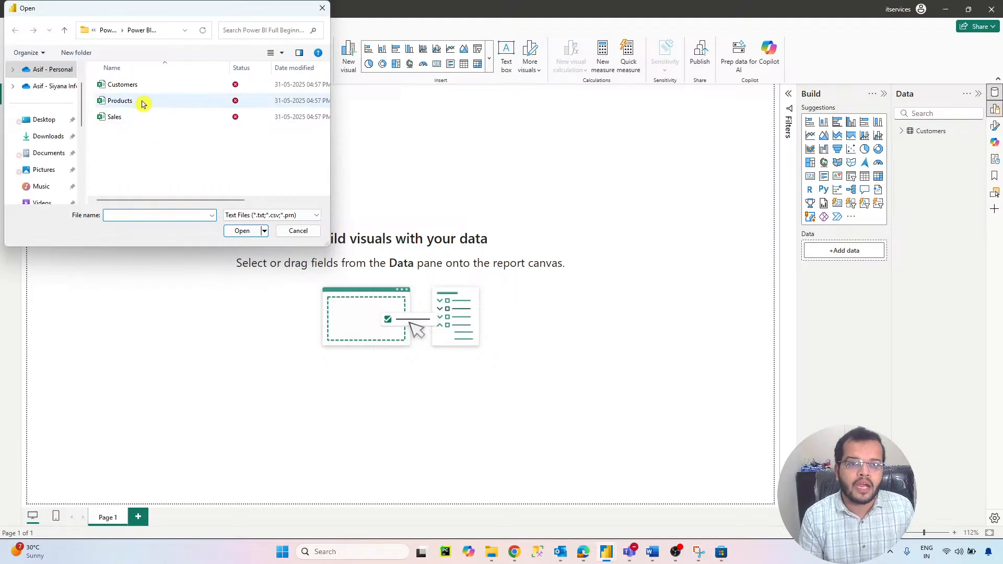
pyautogui.click(139, 100)
pyautogui.click(241, 231)
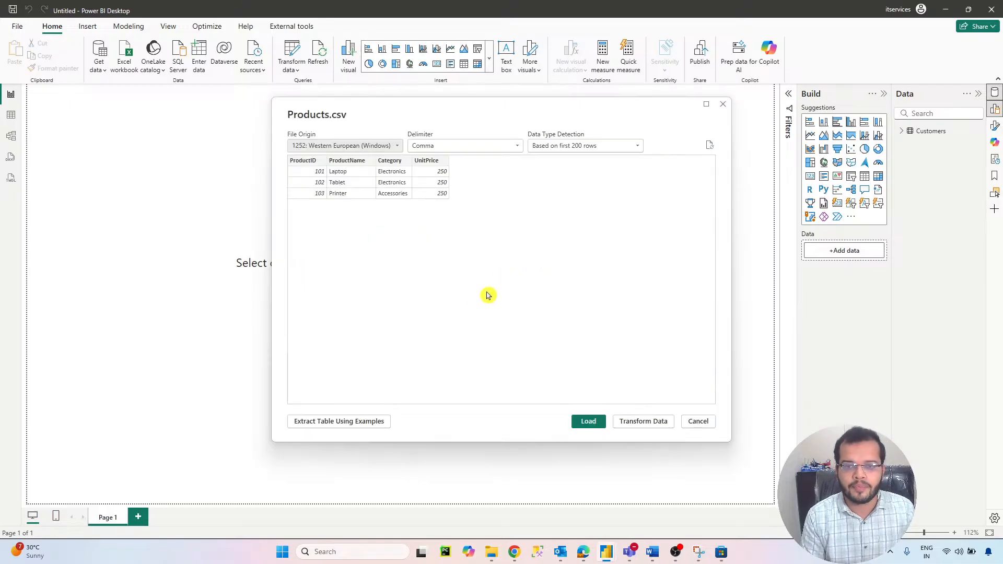
pyautogui.click(590, 422)
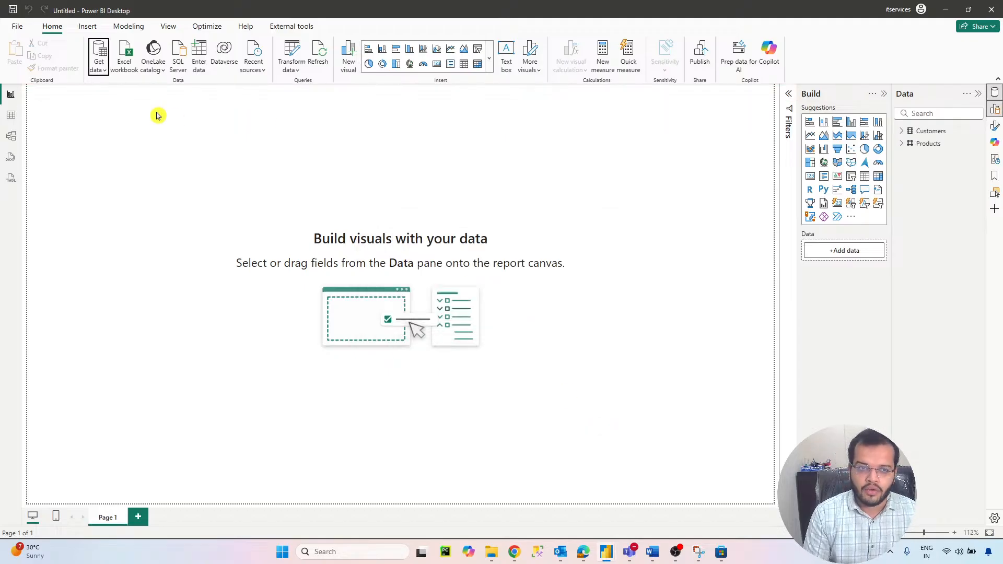
# - Import the Sales CSV file as a text/CSV source and load it into the report
pyautogui.click(103, 69)
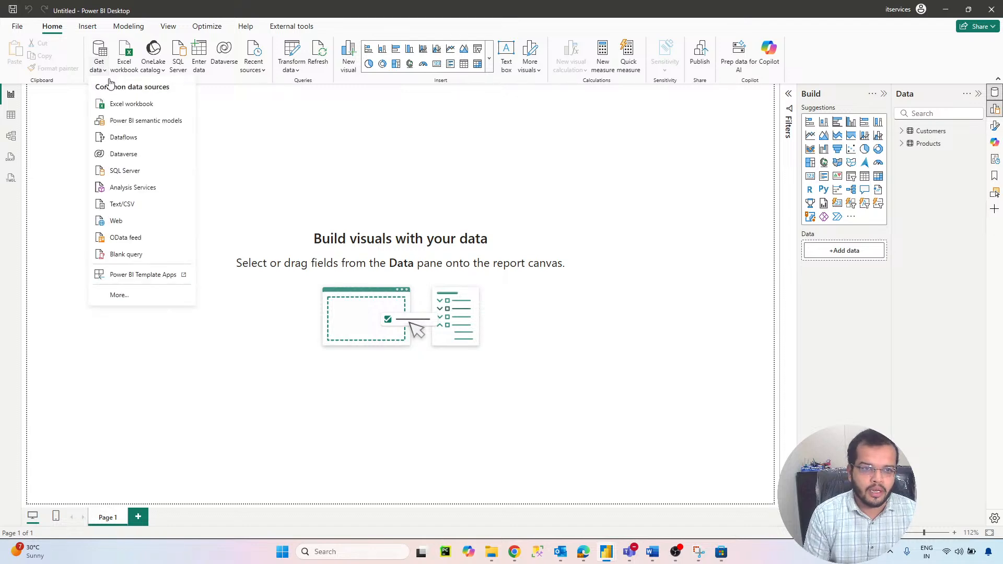
pyautogui.click(134, 205)
pyautogui.click(106, 116)
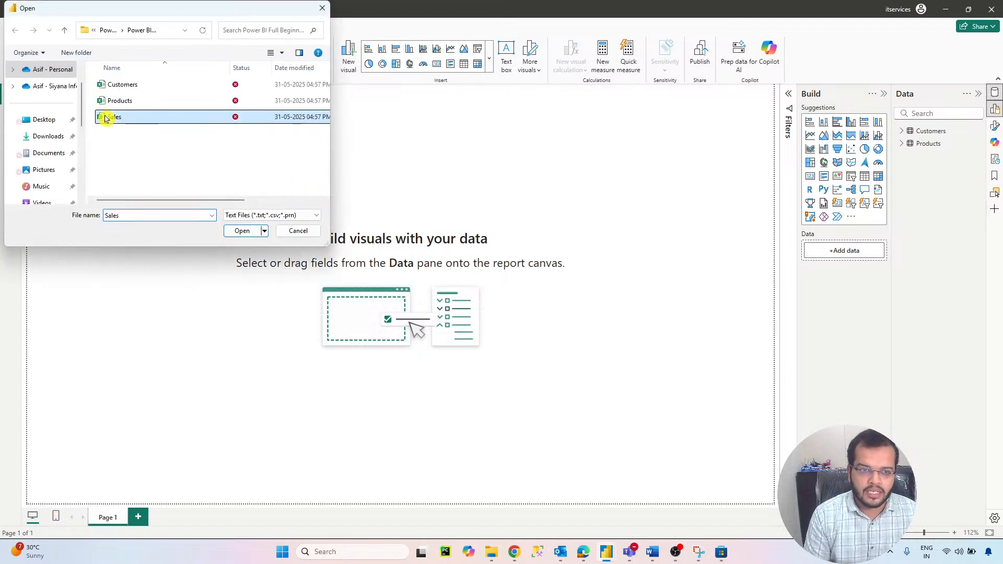
pyautogui.click(246, 231)
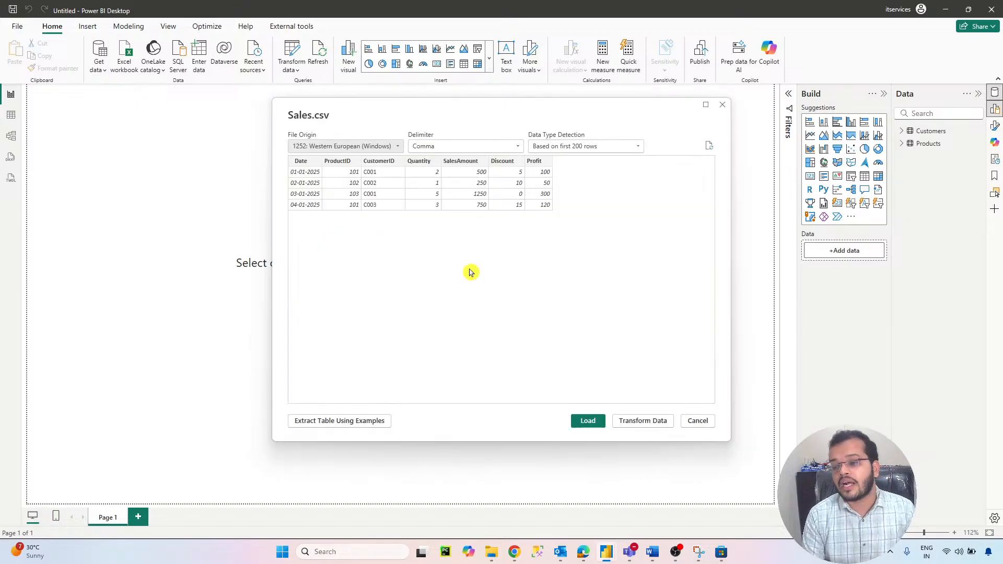
pyautogui.click(582, 420)
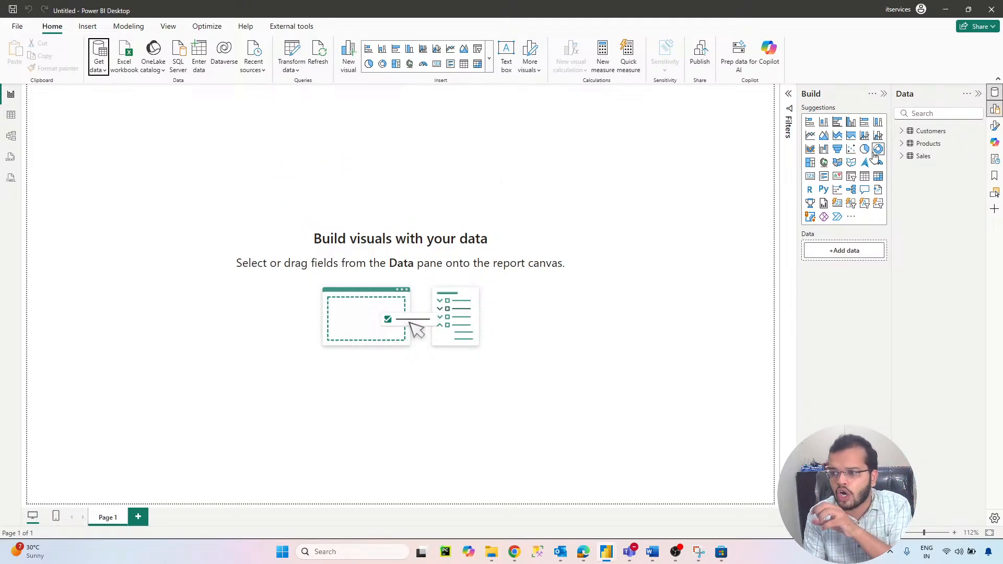
# - Expand the Customers, Products and Sales tables to review their fields, and view the Customers rows in Table view
pyautogui.click(903, 131)
pyautogui.click(901, 181)
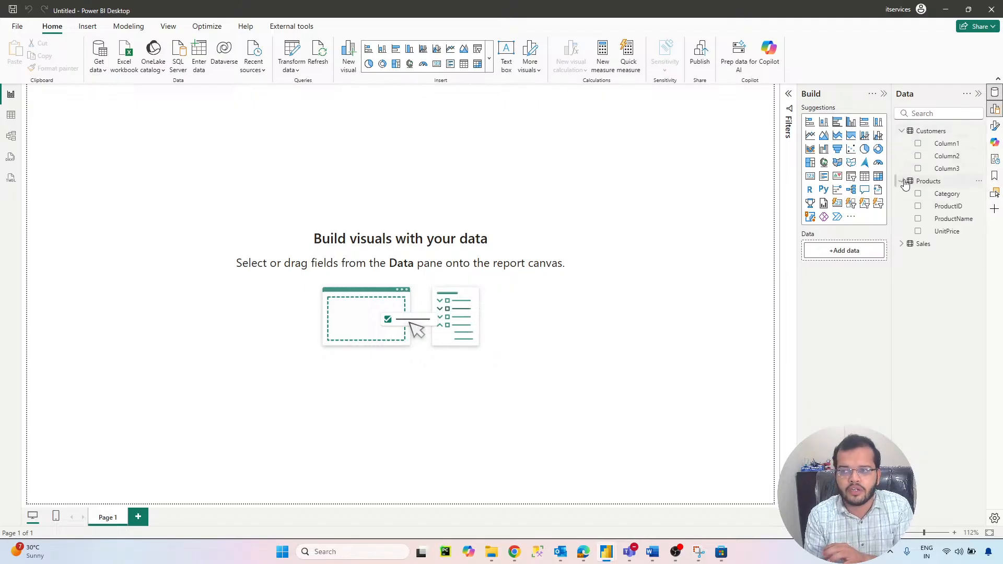
pyautogui.click(900, 245)
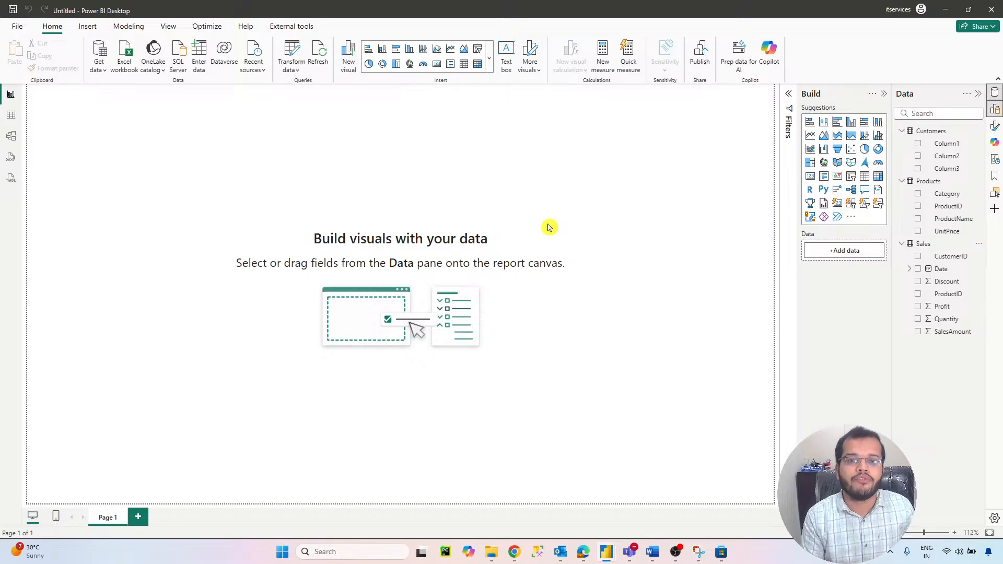
pyautogui.click(12, 116)
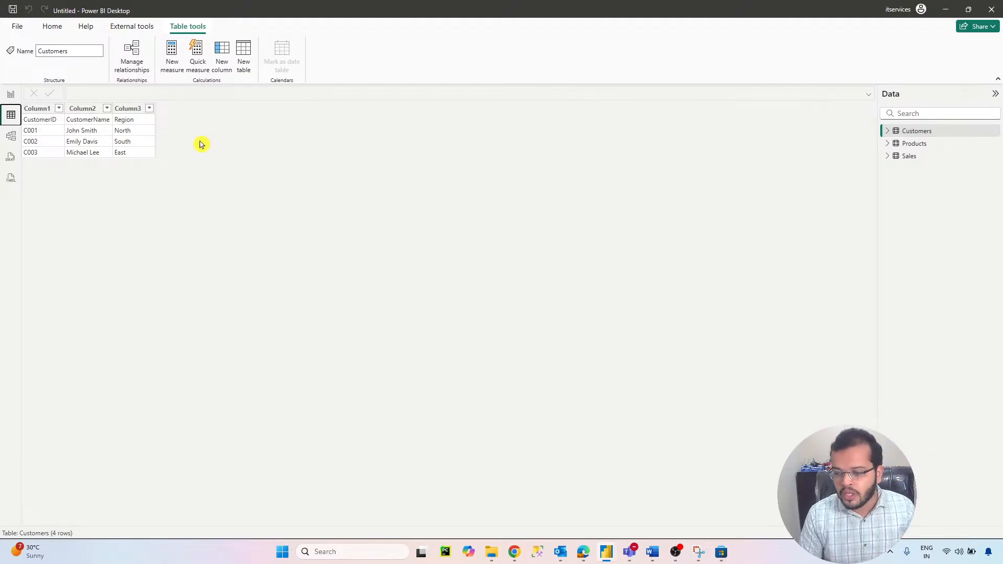
# - In Model view, rearrange the diagram with Products below and left of Sales and Customers to the right of Sales
pyautogui.click(11, 137)
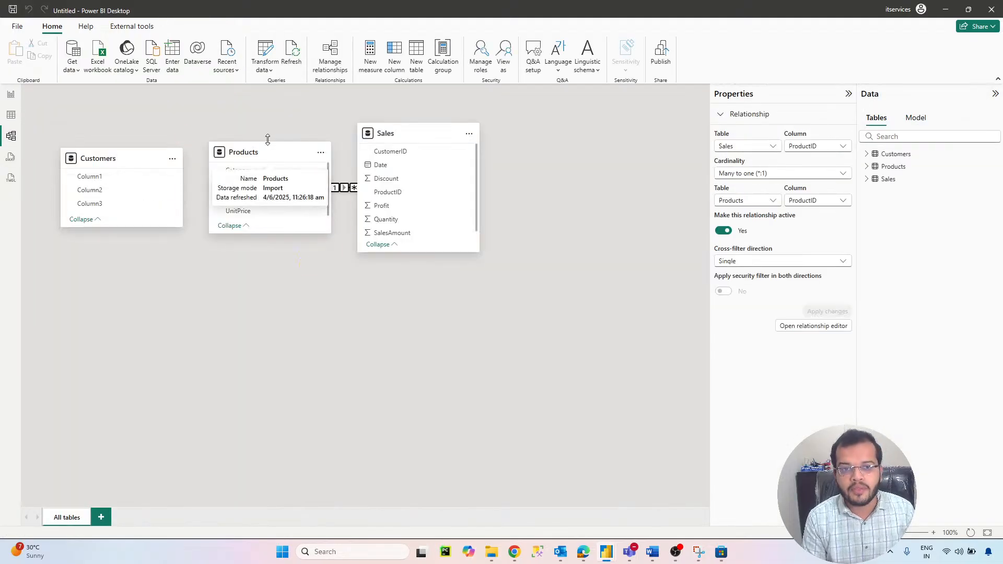
pyautogui.moveTo(264, 151); pyautogui.dragTo(179, 264)
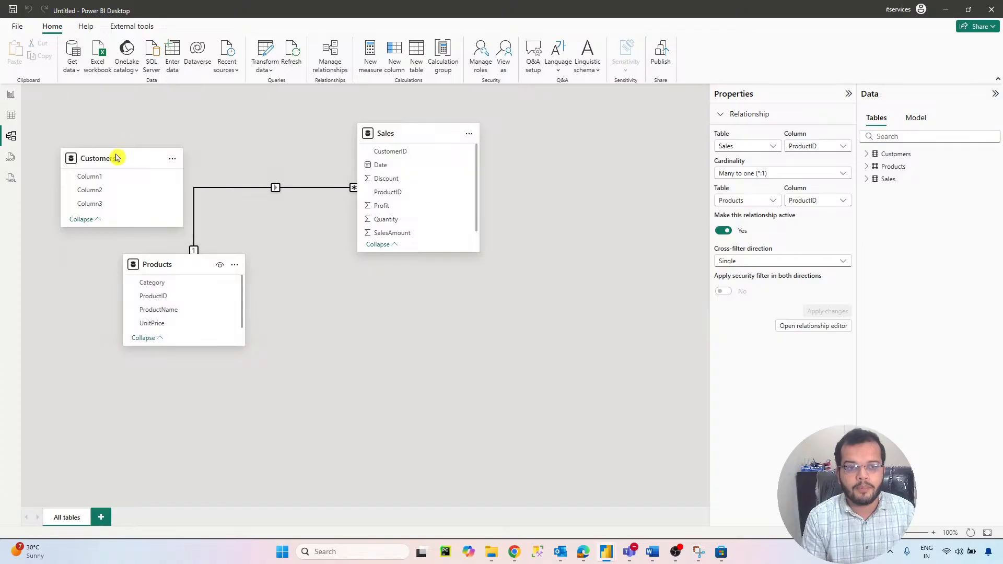
pyautogui.moveTo(116, 157); pyautogui.dragTo(647, 230)
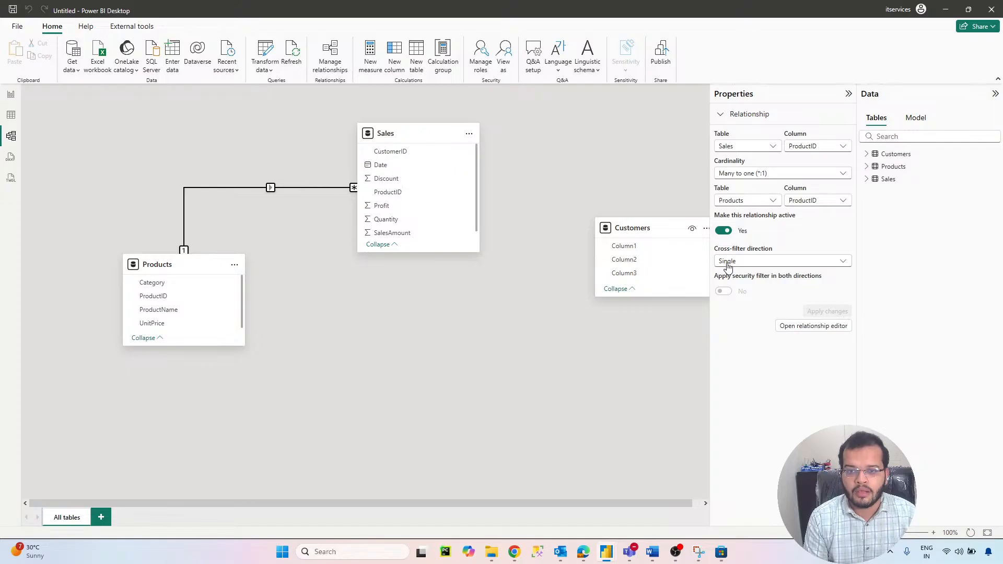
# - Return to Table view and examine the first-row entries of Column1, Column2 and Column3 in the Customers table
pyautogui.click(13, 119)
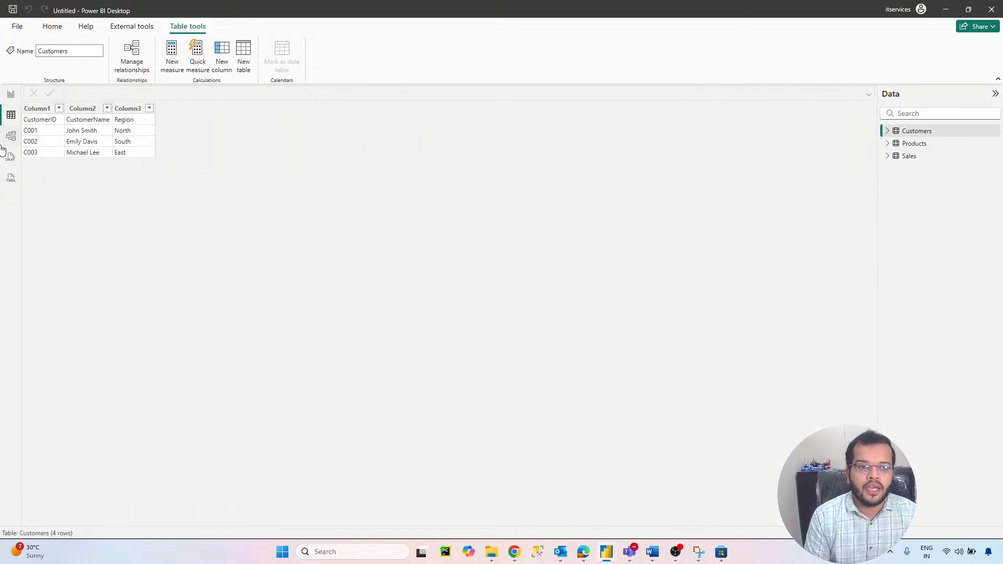
pyautogui.click(37, 124)
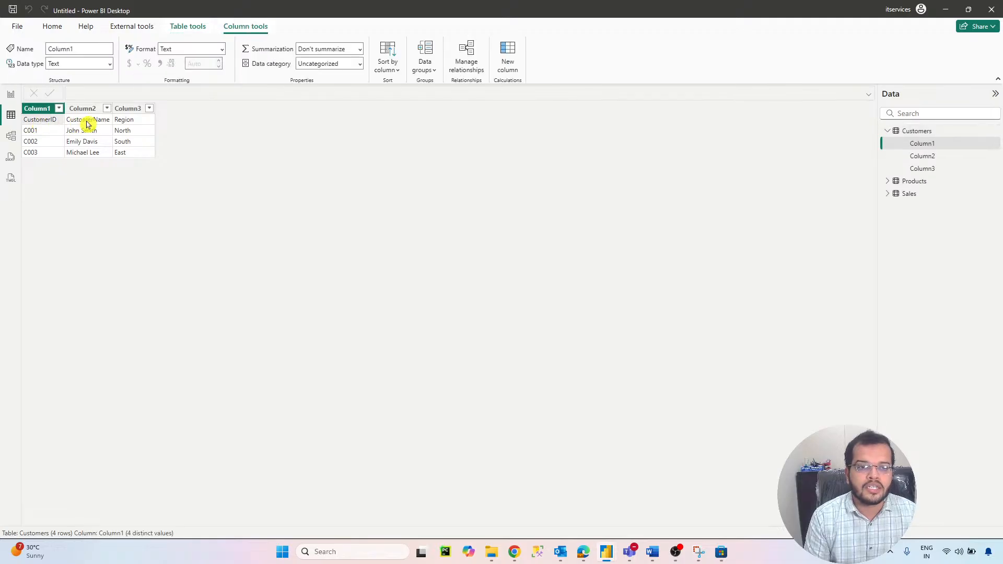
pyautogui.click(85, 124)
pyautogui.click(138, 125)
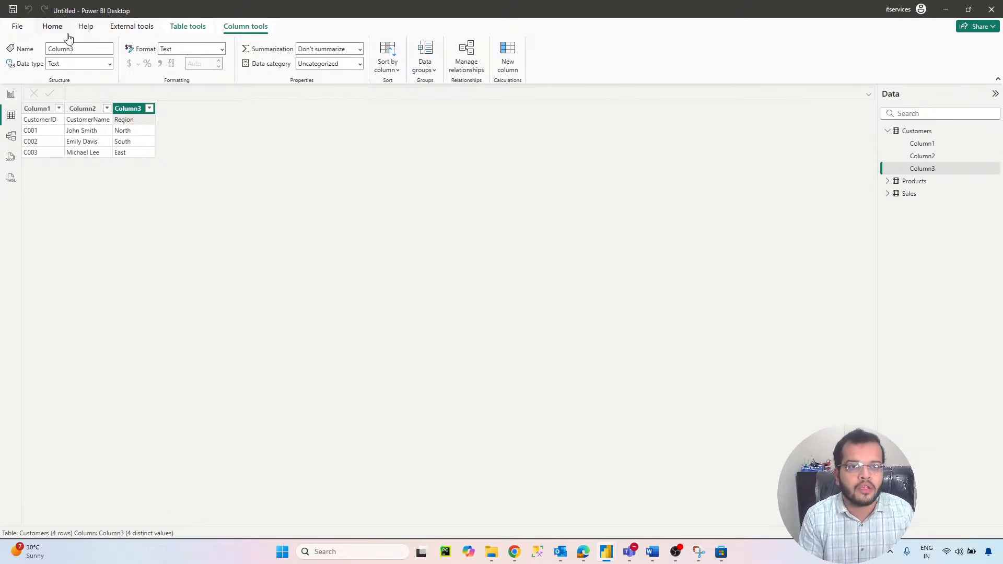
# - Open the data in Power Query Editor and promote the first row of the Customers query to column headers
pyautogui.click(55, 27)
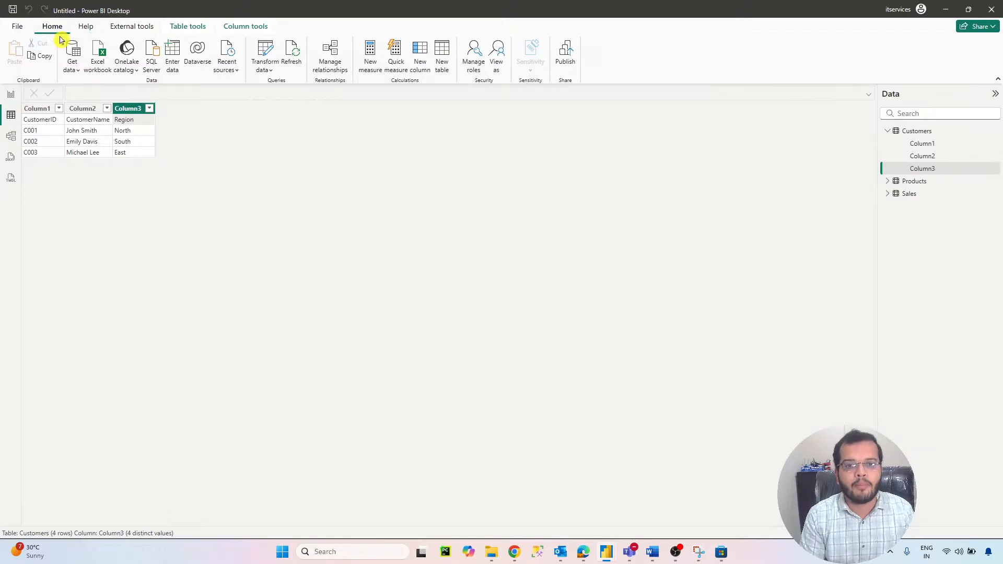
pyautogui.click(258, 73)
pyautogui.click(275, 88)
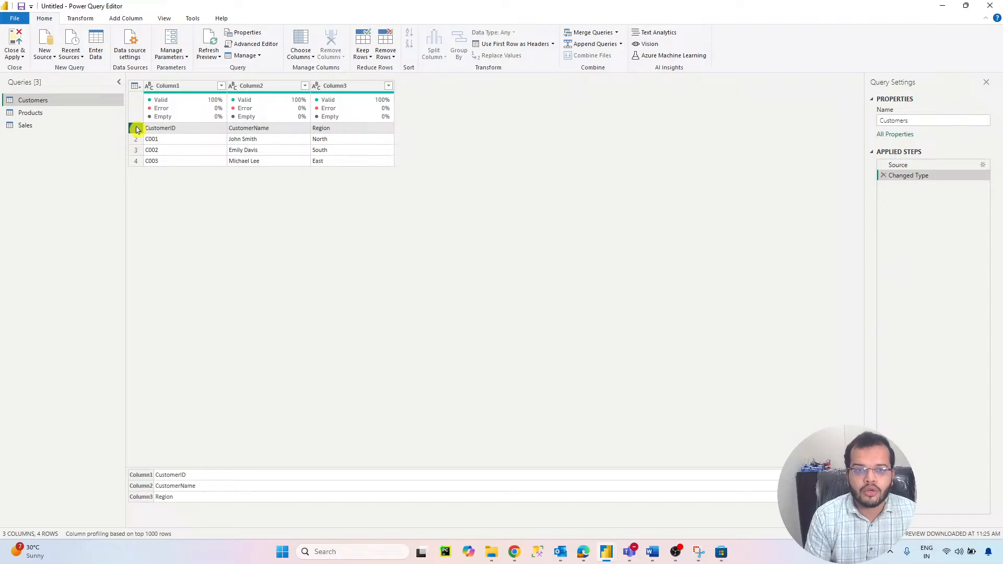
pyautogui.click(516, 45)
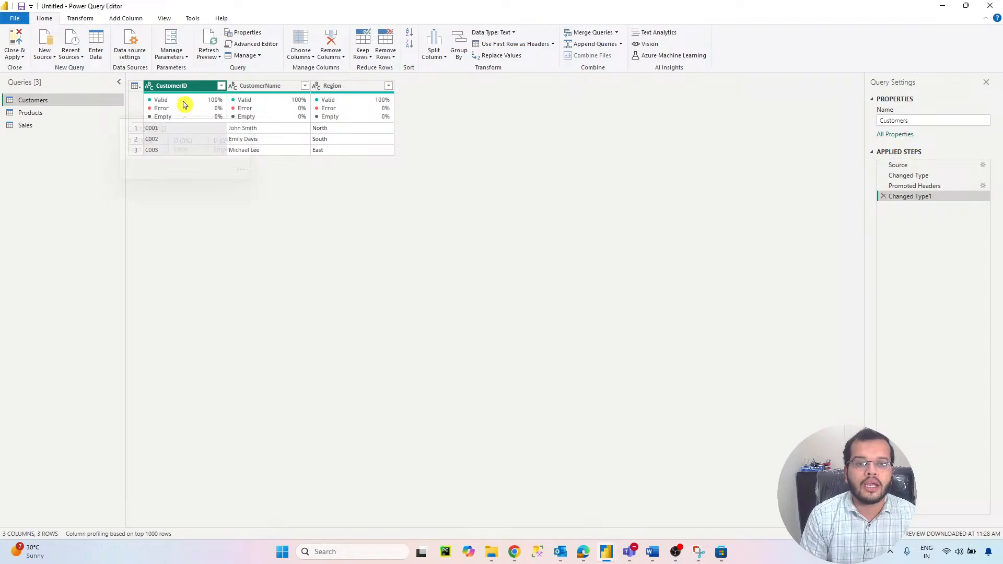
# - Review the operations available for the Region column of the Customers query without applying any
pyautogui.moveTo(332, 107)
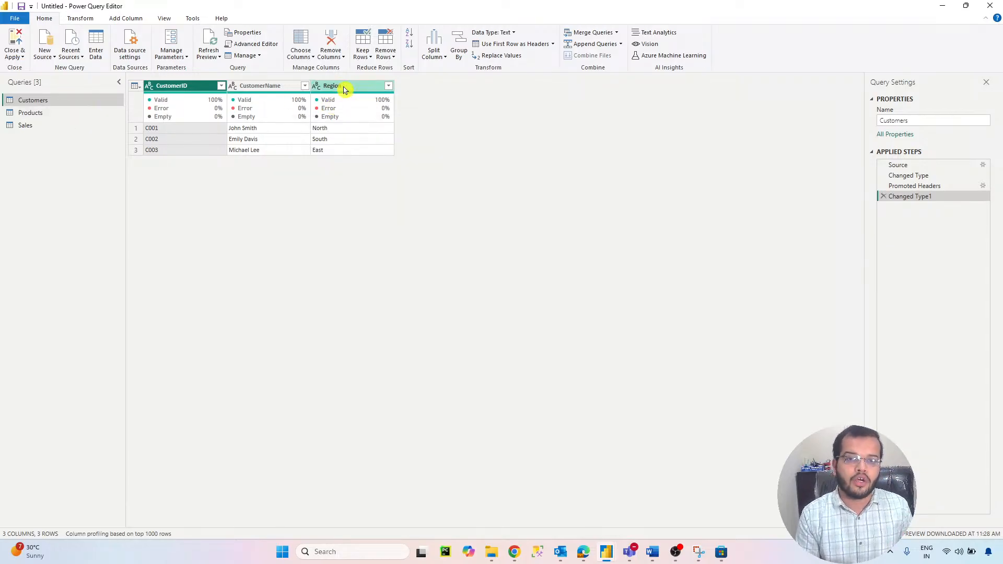
pyautogui.rightClick(344, 90)
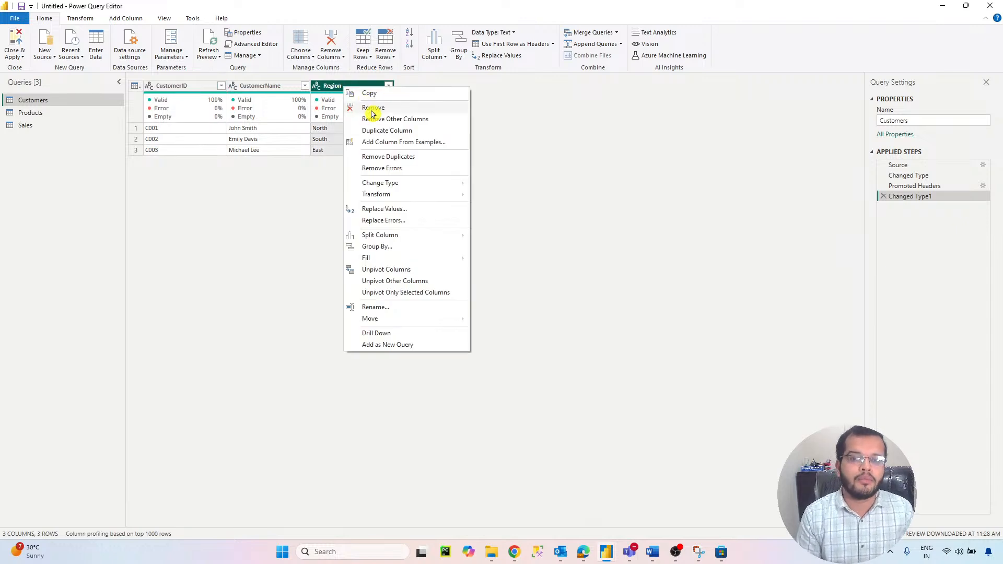
pyautogui.click(333, 89)
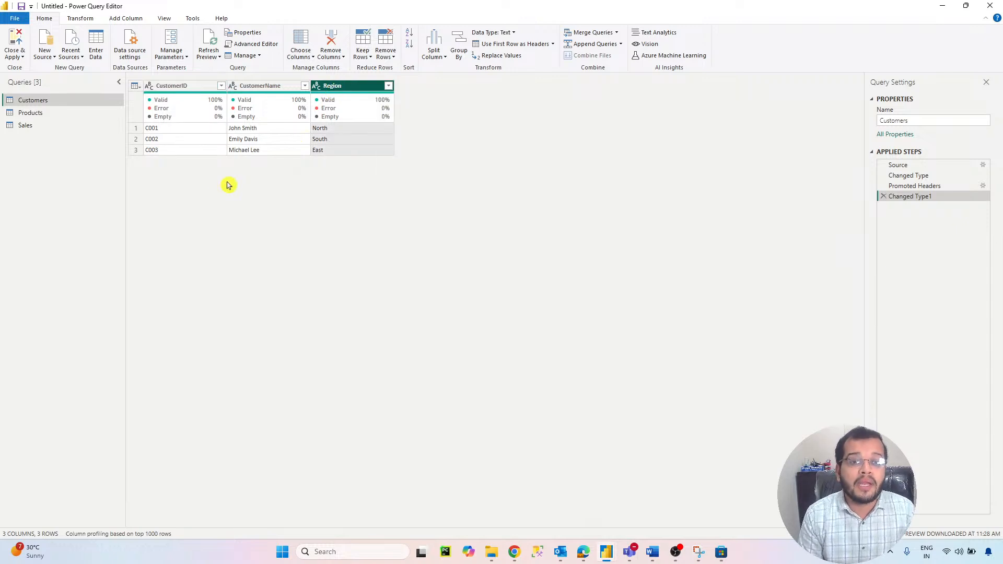
# - View the Replace Values settings for the first CustomerName entry and dismiss them without replacing anything
pyautogui.click(260, 129)
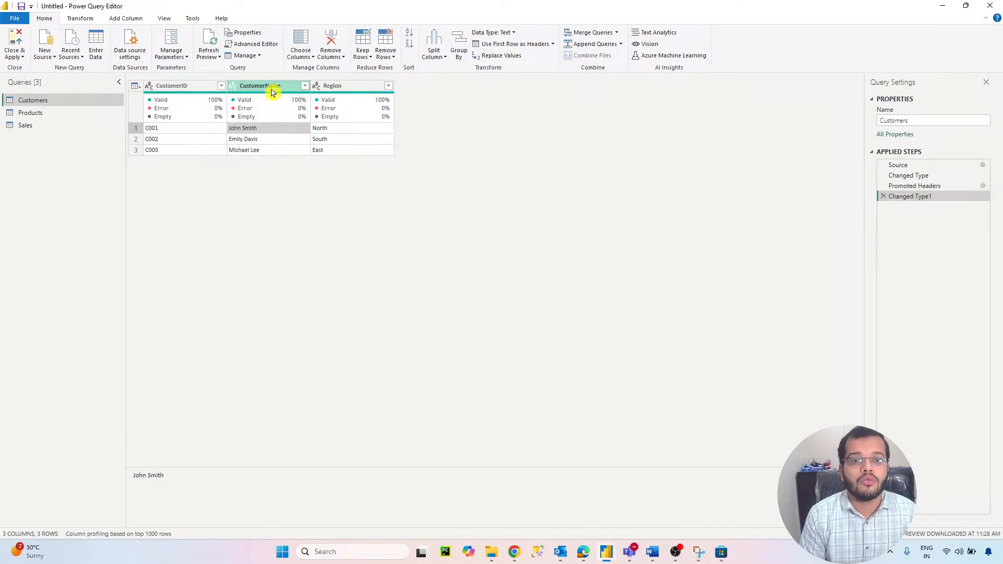
pyautogui.rightClick(268, 129)
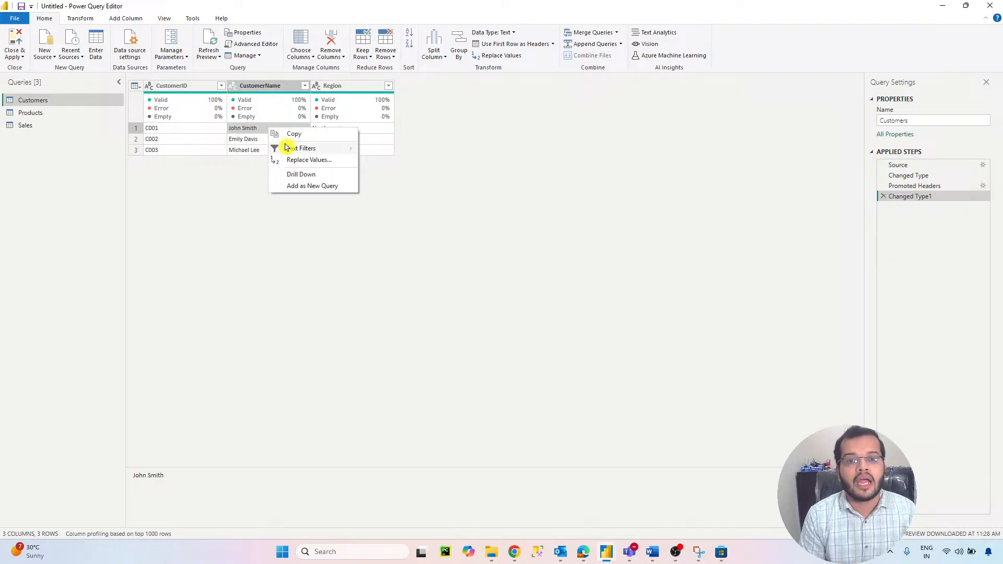
pyautogui.click(315, 162)
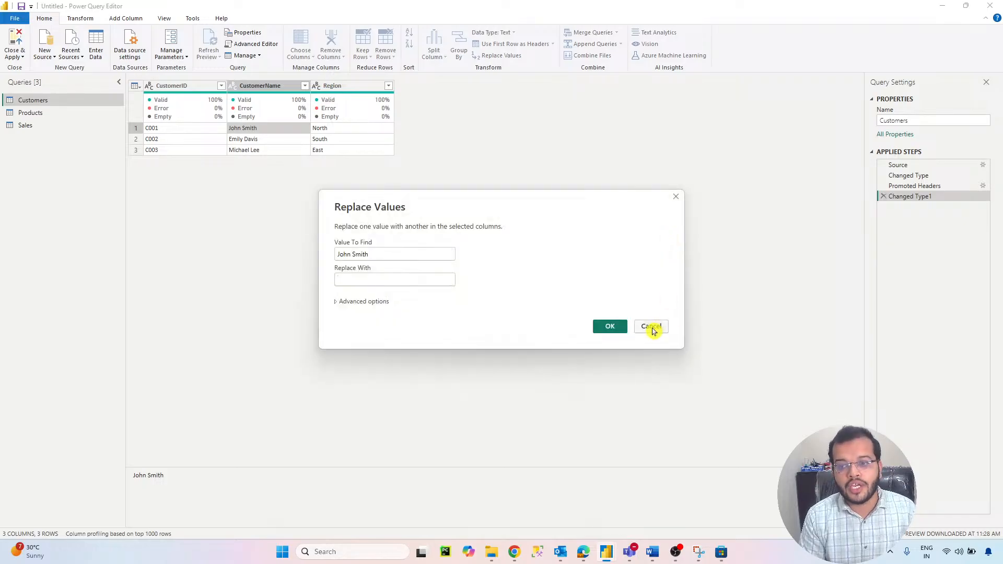
pyautogui.click(652, 327)
# - Open the Sales query and review the data types offered for the Date column without changing its type
pyautogui.click(25, 127)
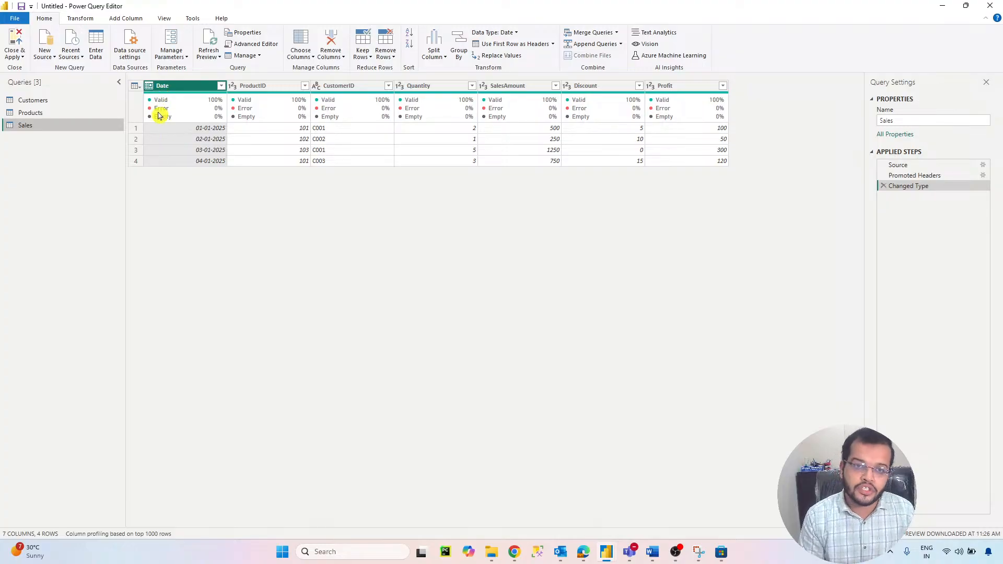
pyautogui.moveTo(160, 114)
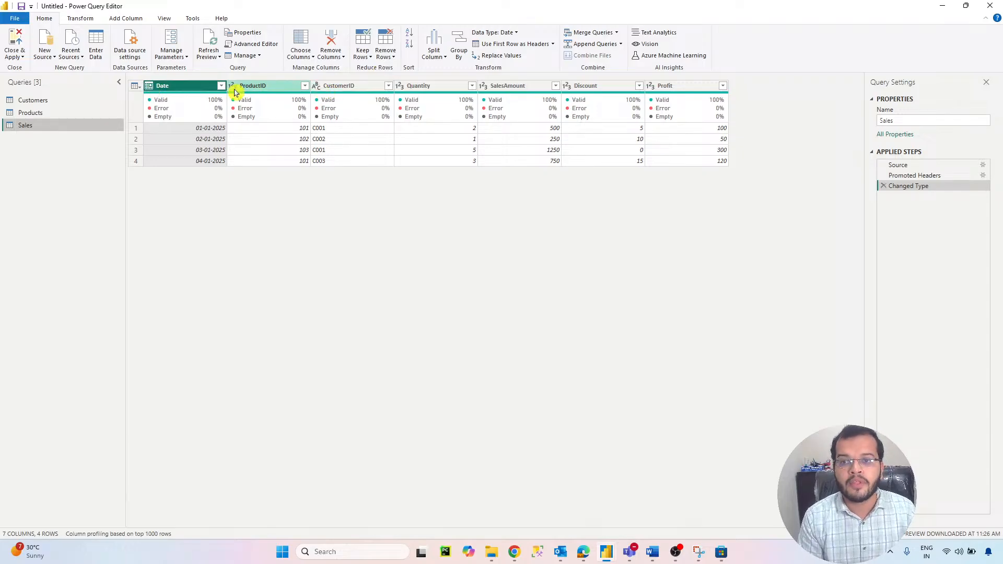
pyautogui.click(150, 86)
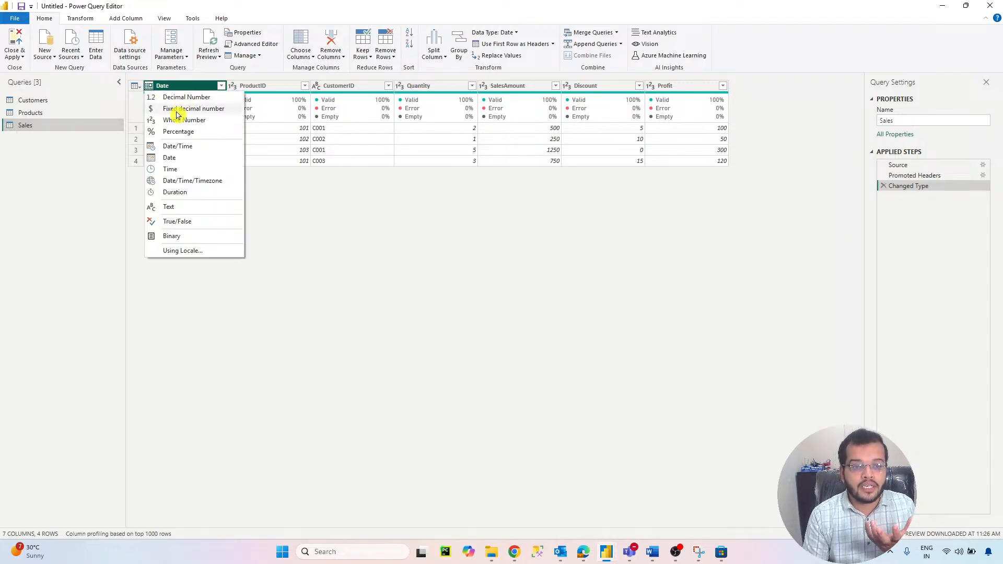
pyautogui.click(265, 194)
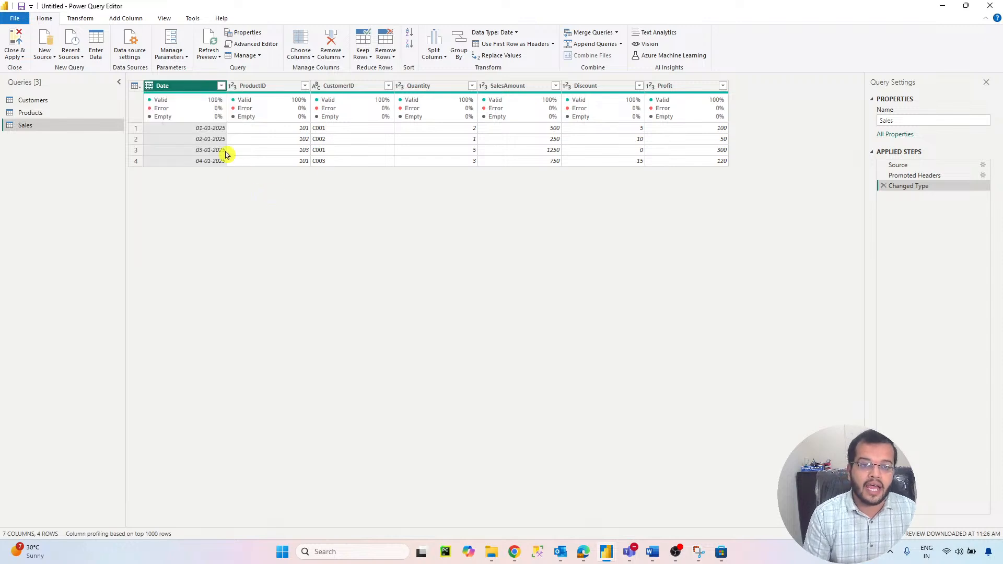
# - Close and apply the Power Query changes, and show the loaded tables in the model view
pyautogui.click(150, 86)
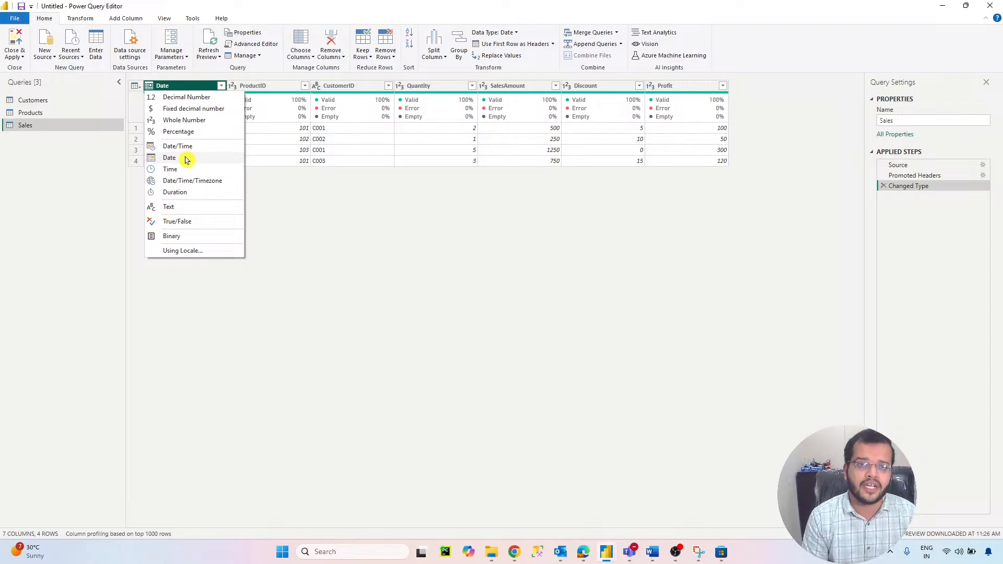
pyautogui.click(138, 199)
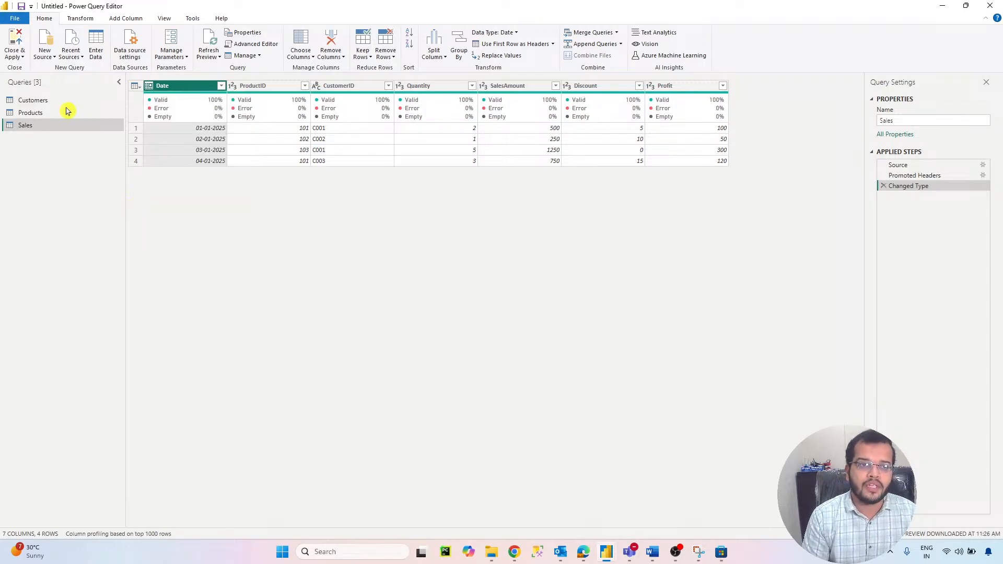
pyautogui.click(15, 38)
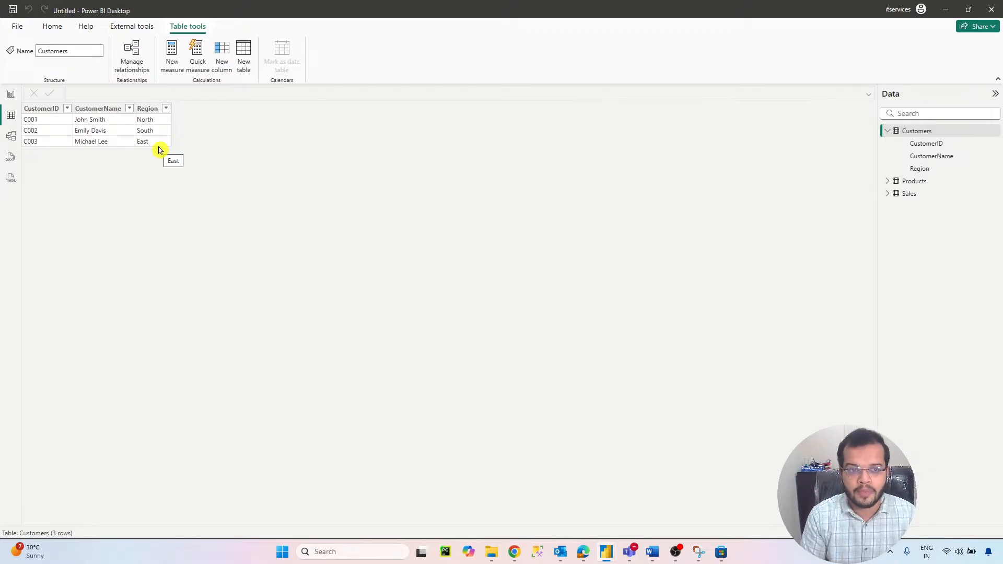
pyautogui.click(11, 136)
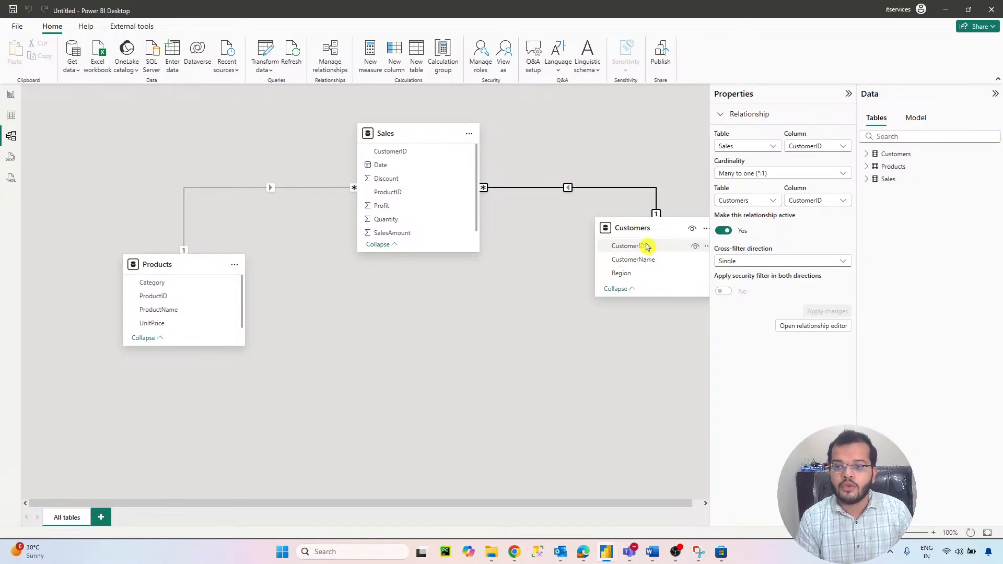
# - Try to create a relationship between the Customers and Sales tables on CustomerID, and cancel it without saving
pyautogui.moveTo(647, 246); pyautogui.dragTo(424, 154)
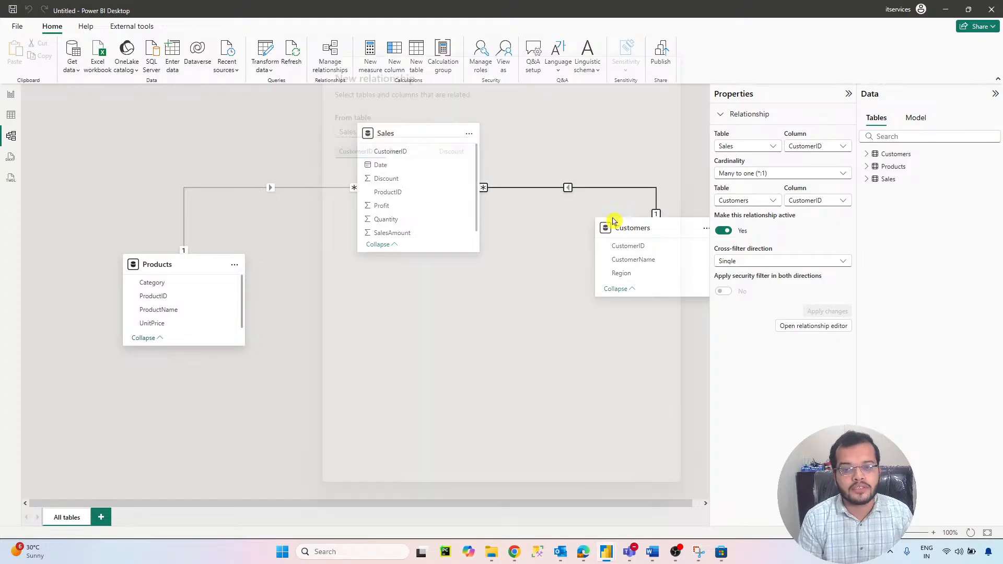
pyautogui.click(648, 439)
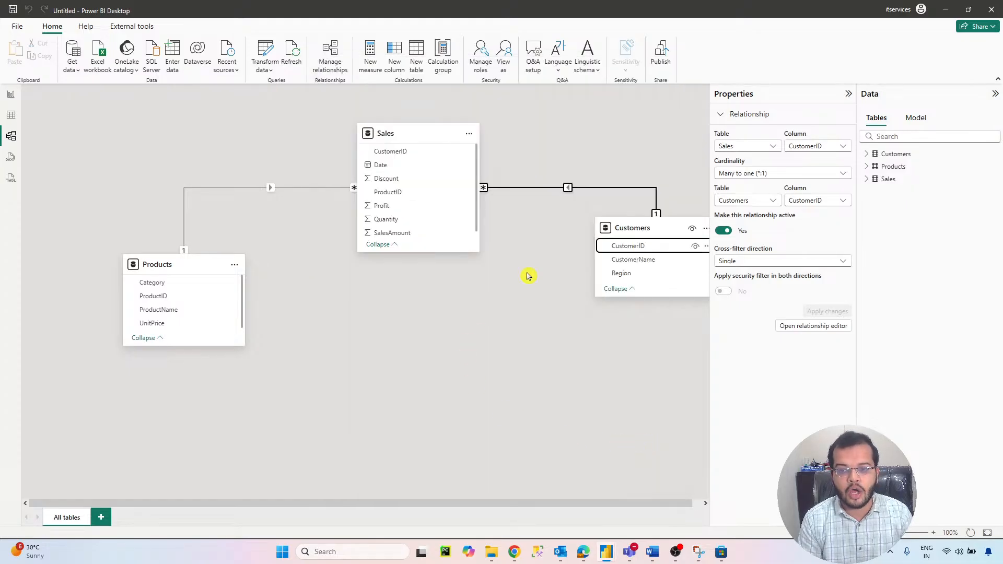
pyautogui.click(329, 67)
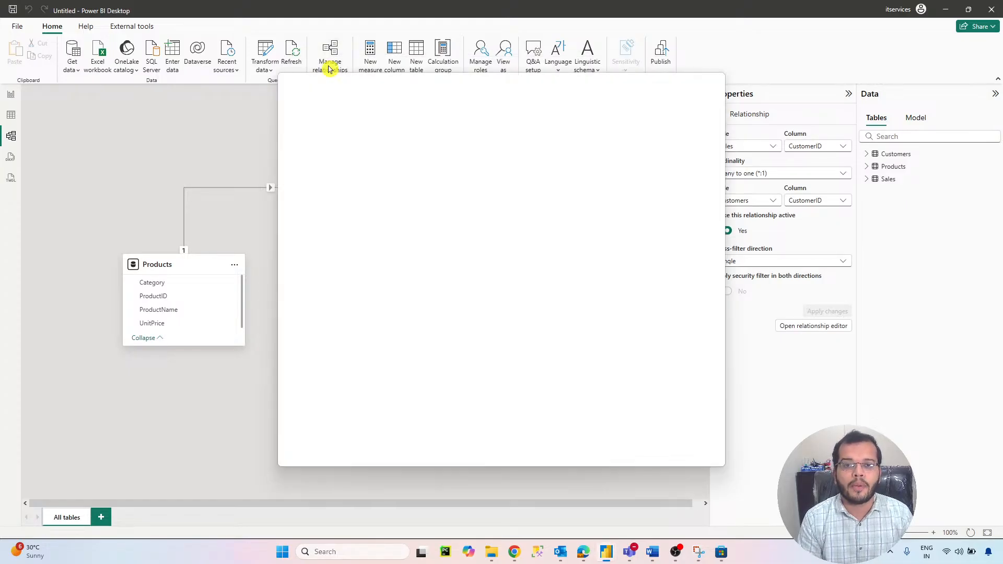
pyautogui.click(331, 124)
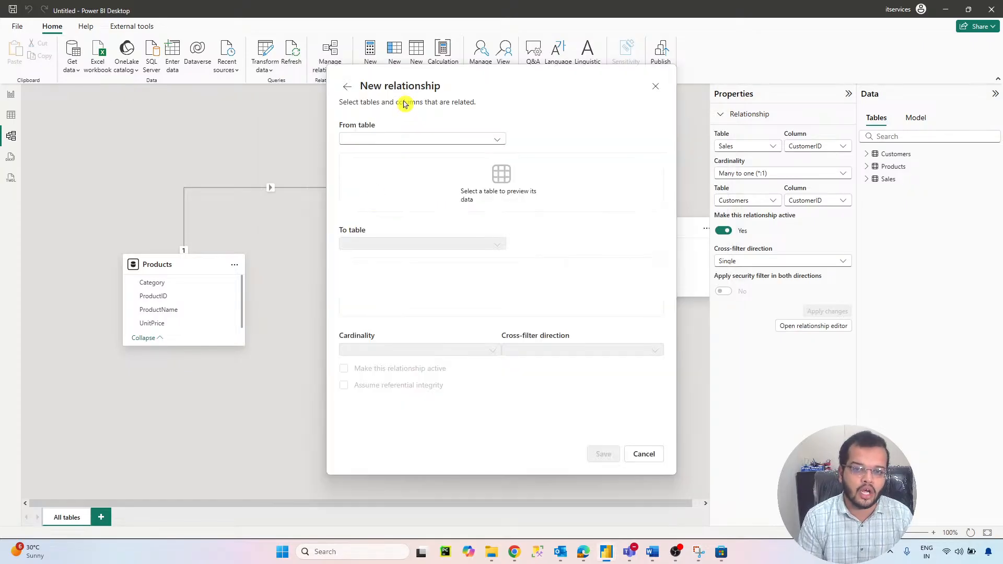
pyautogui.click(441, 137)
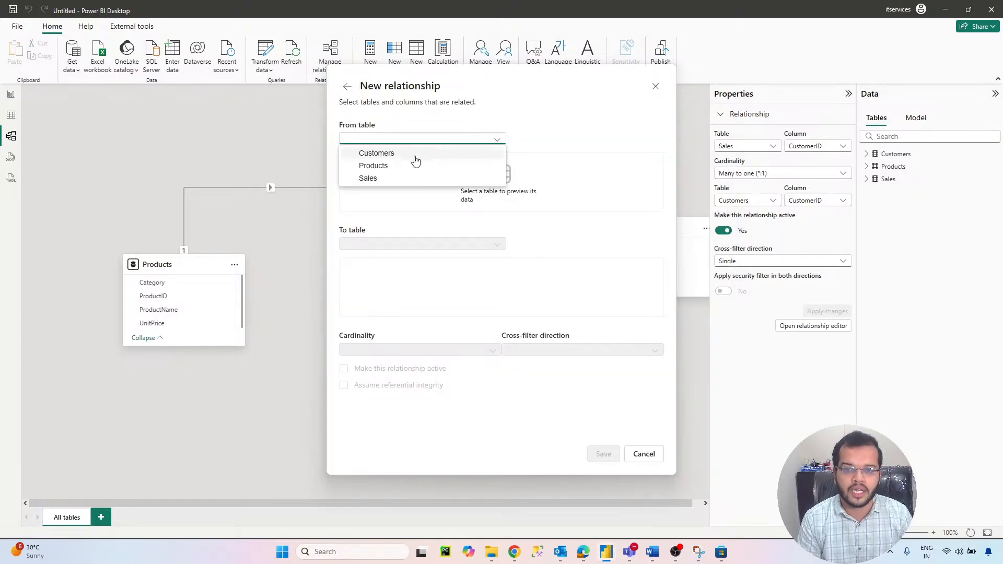
pyautogui.click(412, 152)
pyautogui.click(416, 242)
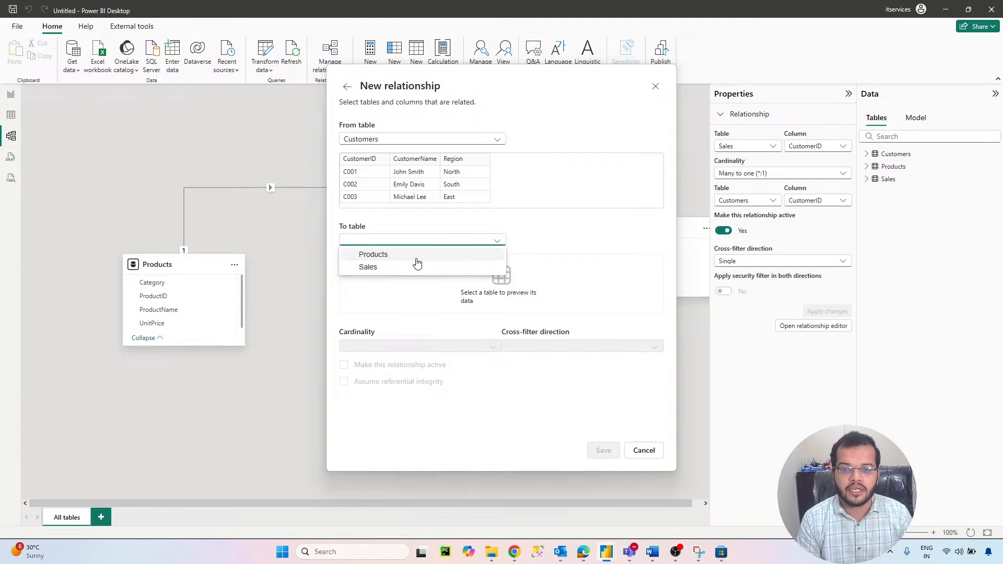
pyautogui.click(415, 267)
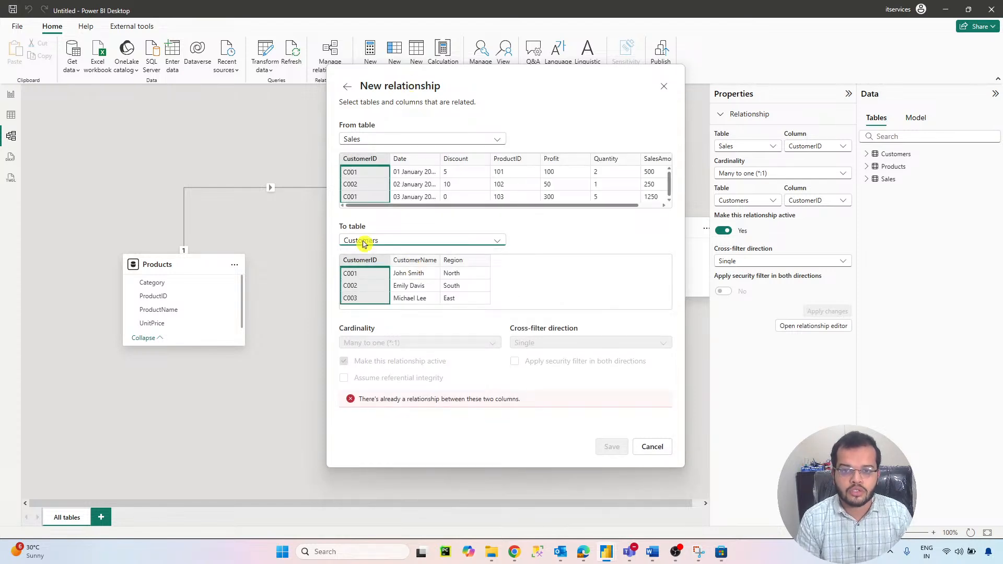
pyautogui.click(653, 447)
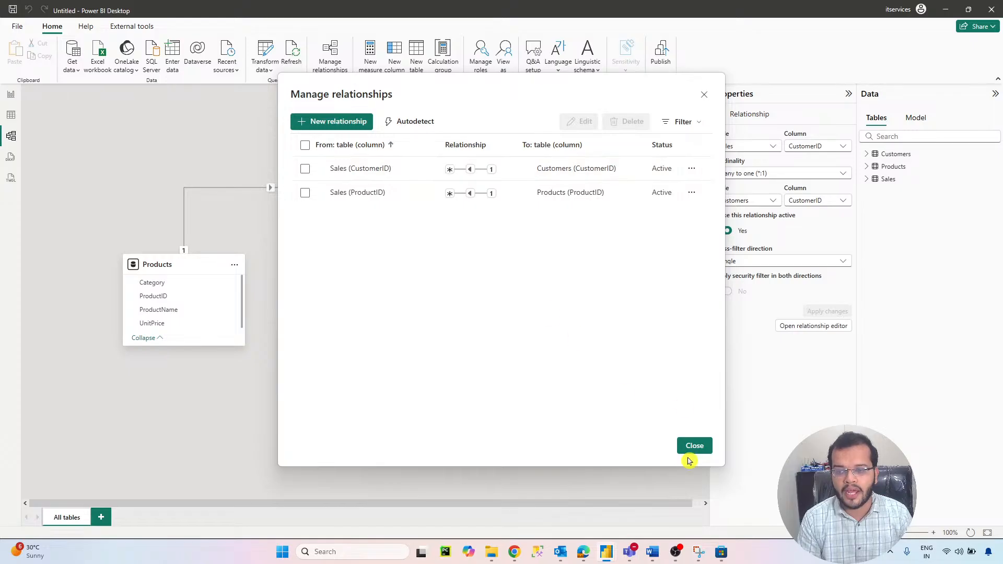
pyautogui.click(703, 95)
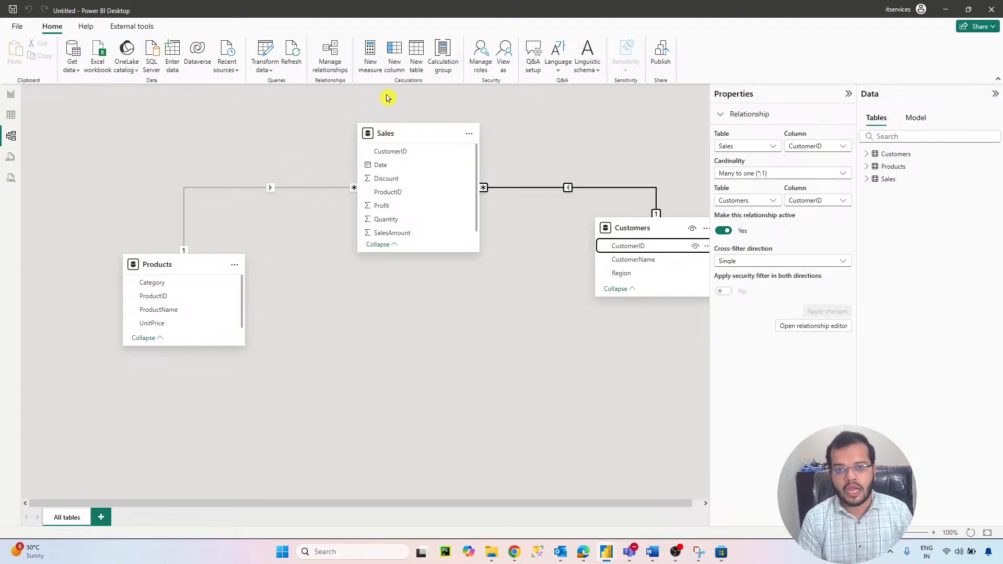
# - Create a calculated table named DateTable and begin its formula with ADDCOLUMNS(CALENDAR(
pyautogui.click(415, 62)
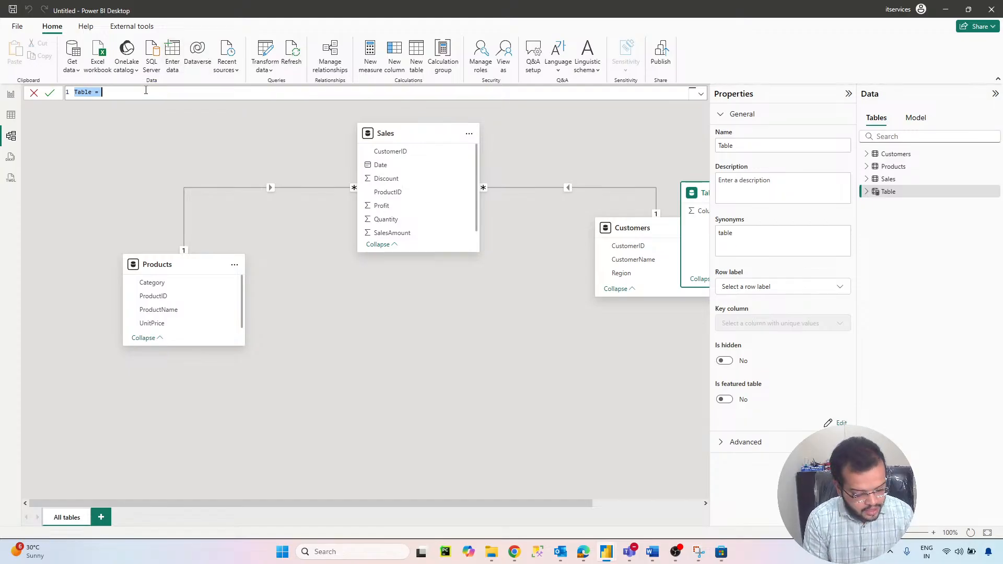
pyautogui.write('Date')
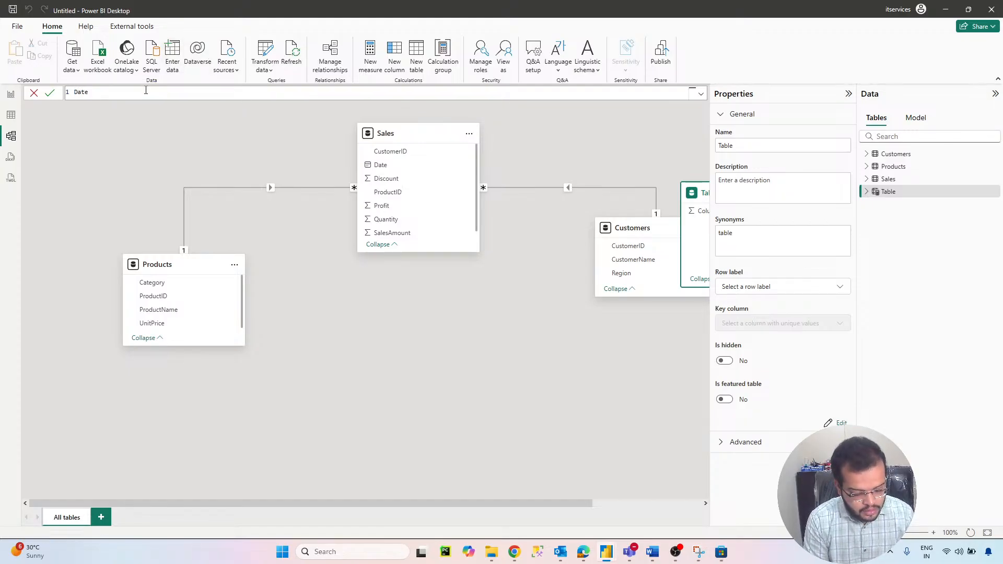
pyautogui.write('Table')
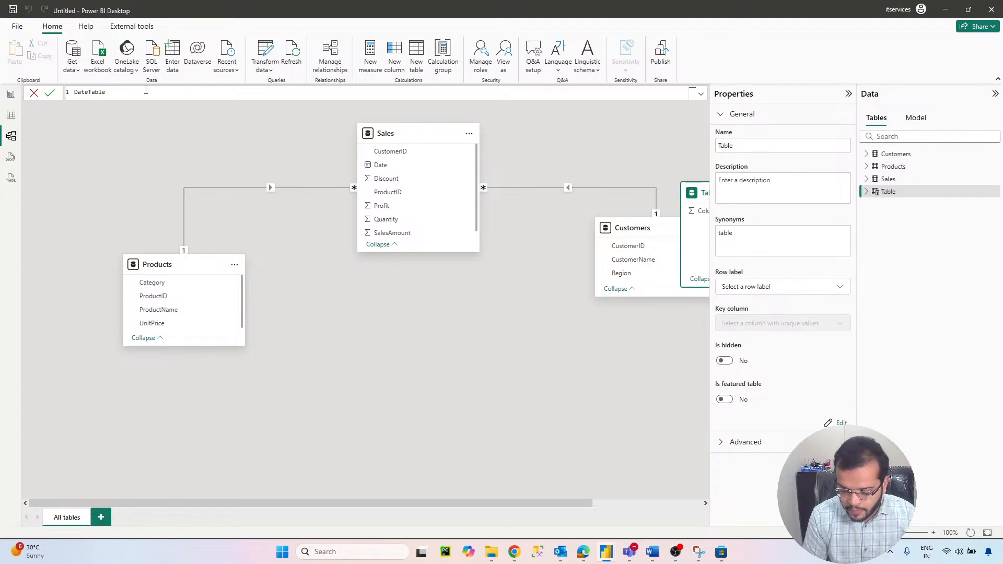
pyautogui.write(' =')
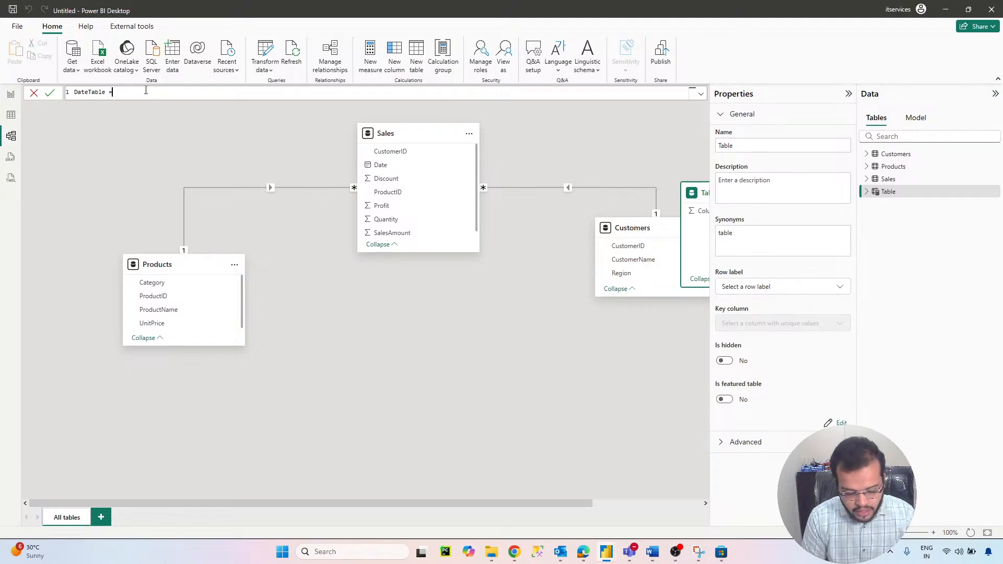
pyautogui.write(' ADD')
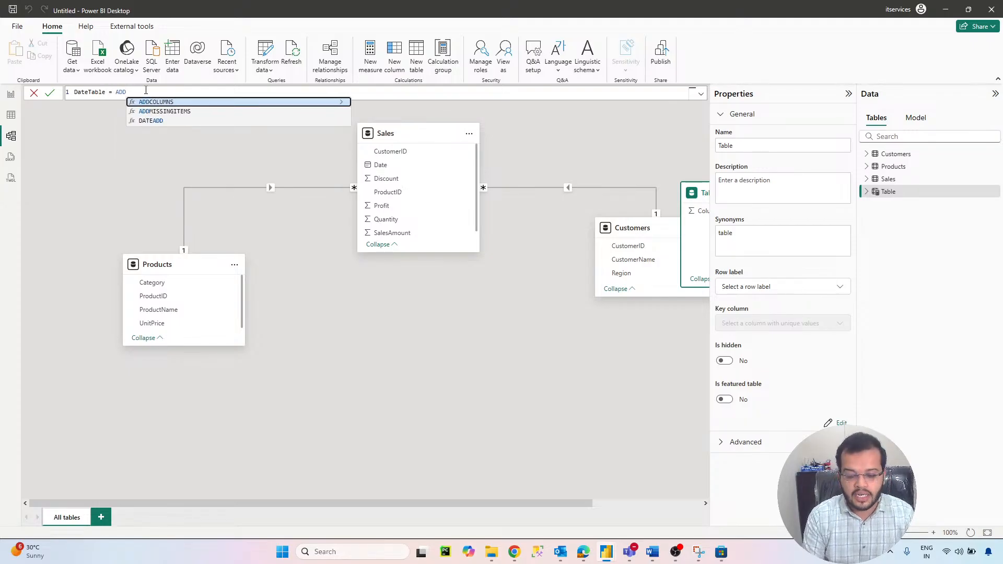
pyautogui.click(159, 102)
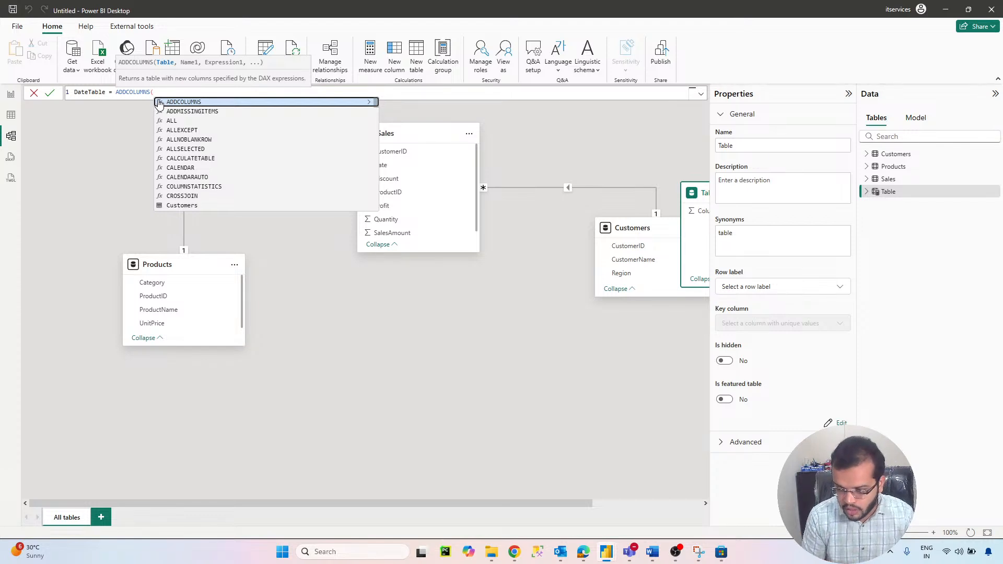
pyautogui.write('CALEND')
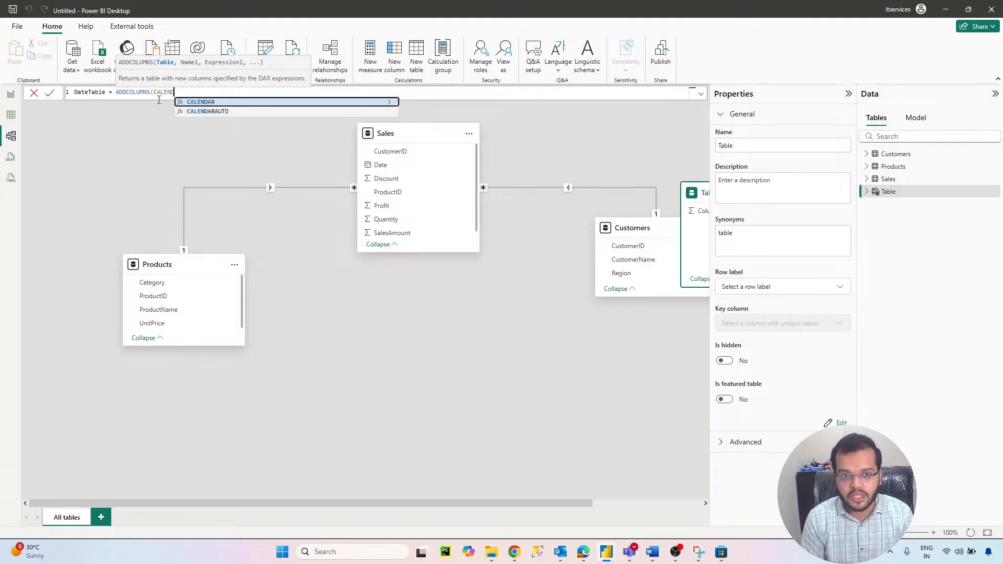
pyautogui.click(217, 103)
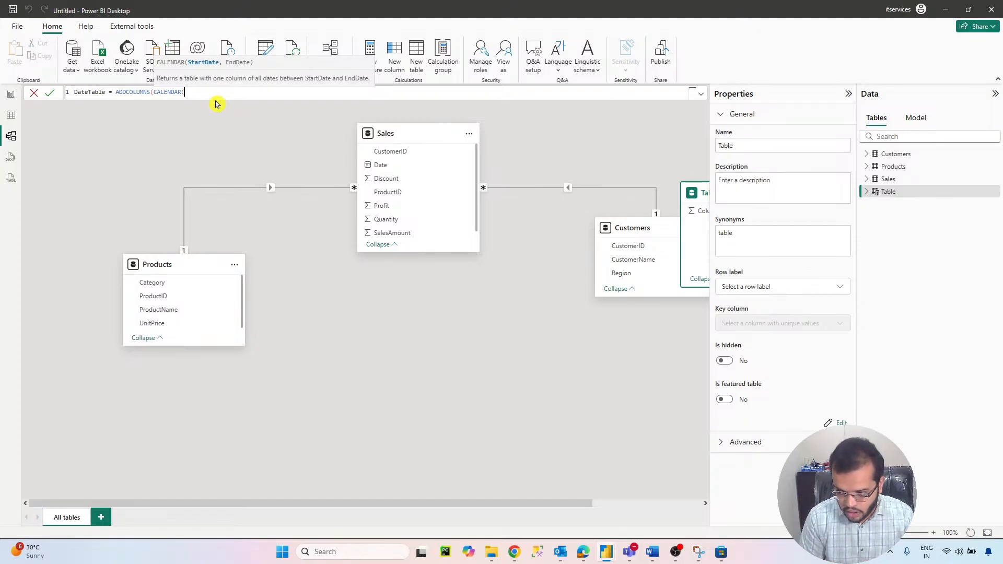
# - Enter DATE(2022,1,1 as the start date of the CALENDAR range in the DateTable formula
pyautogui.write('DATE(')
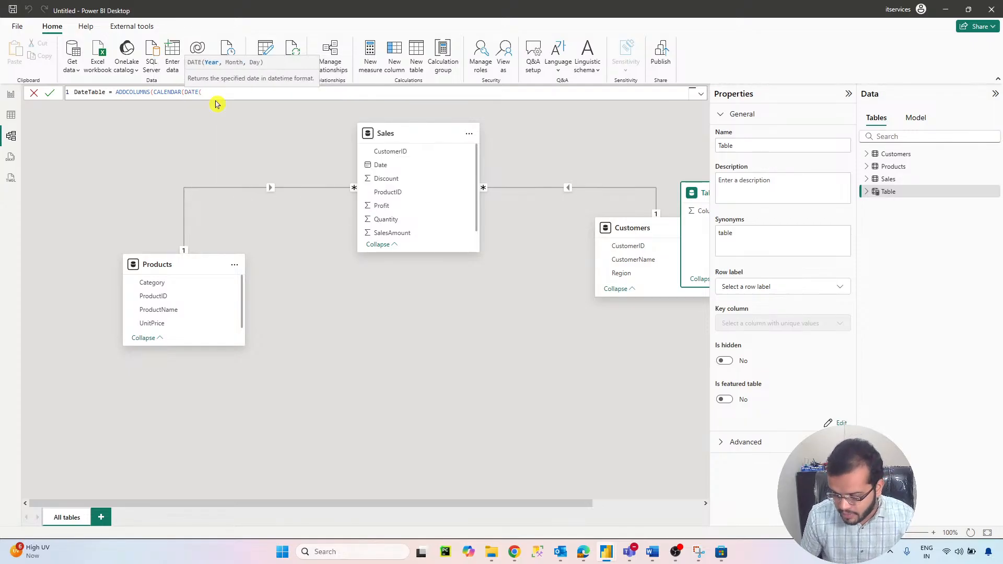
pyautogui.write('2022,')
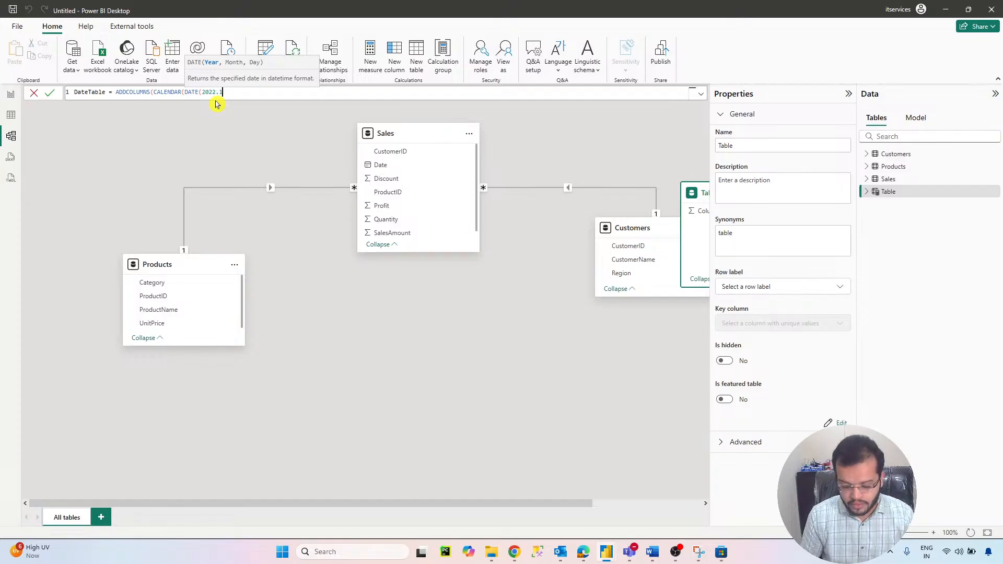
pyautogui.press('BackSpace')
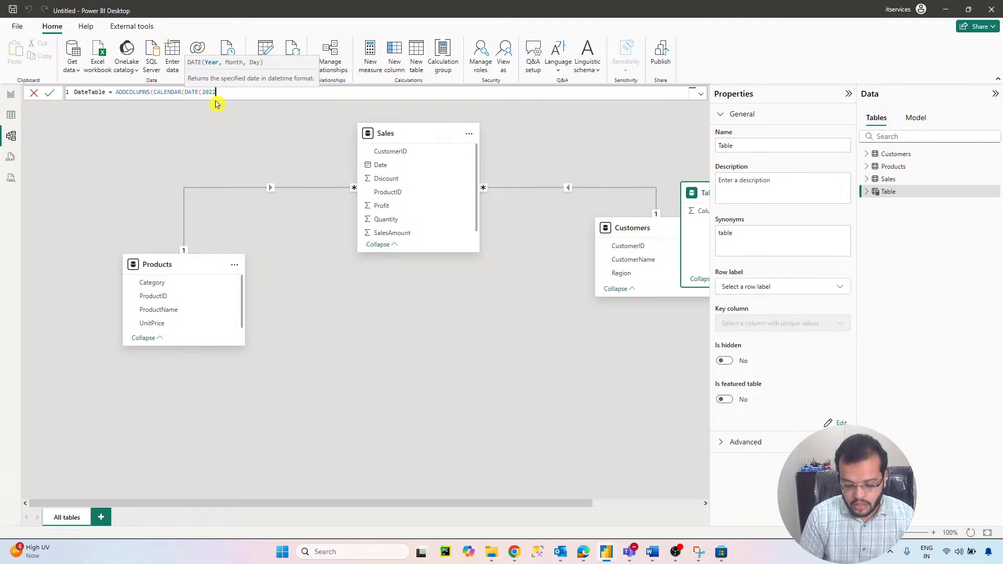
pyautogui.write(',1')
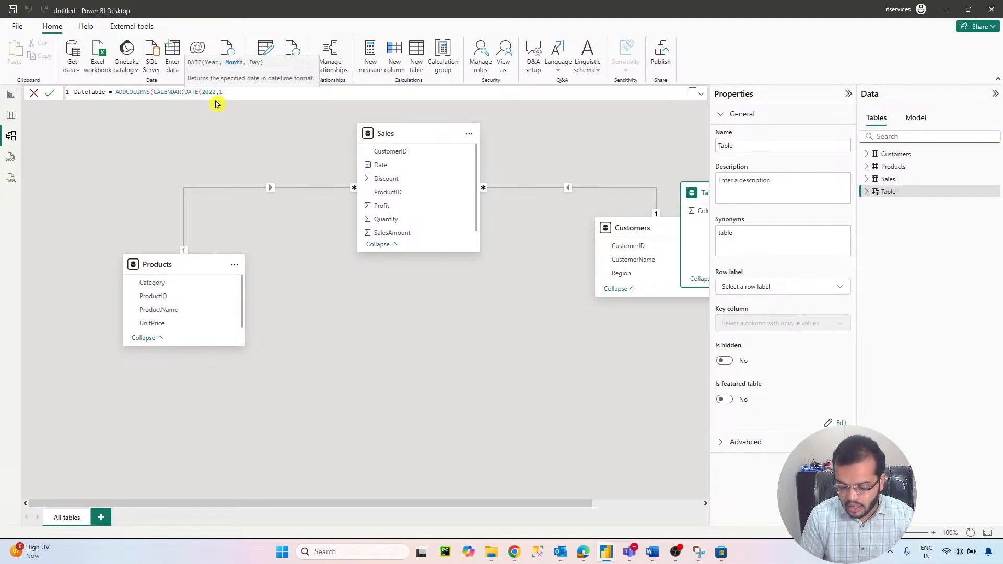
pyautogui.write(',1')
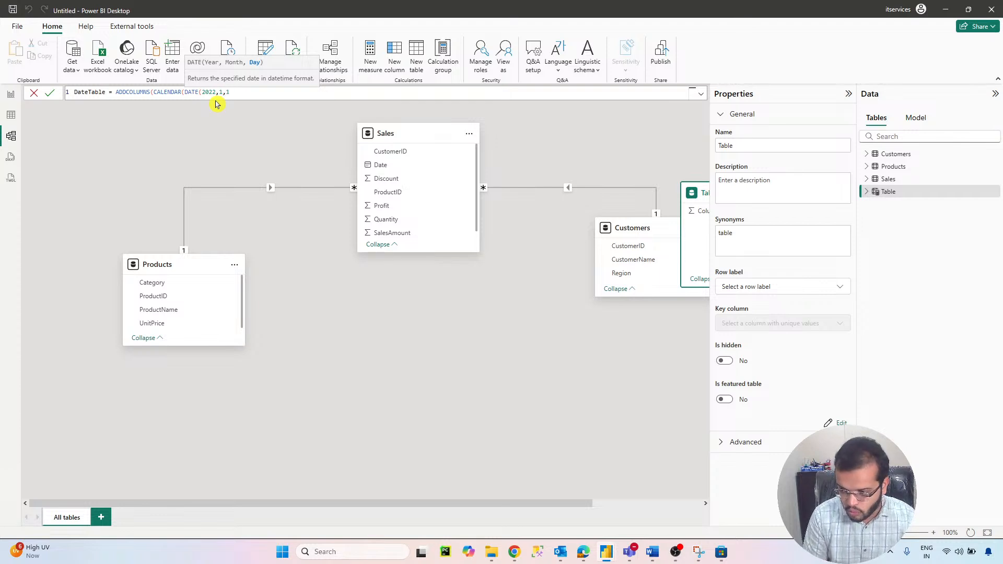
# - Complete the CALENDAR range in the DateTable formula with the end date DATE(2025,12,31)
pyautogui.write('),DA')
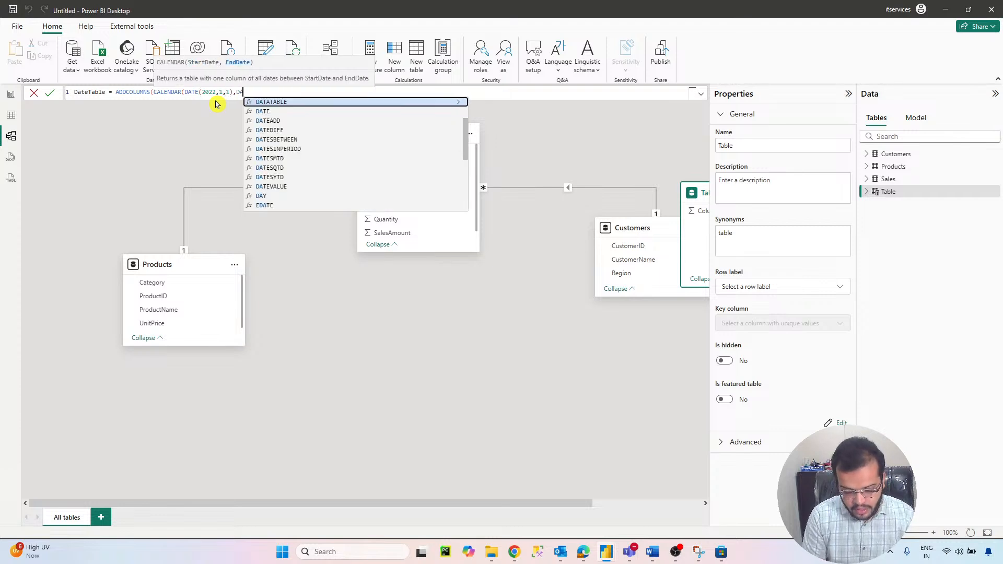
pyautogui.write('TE(')
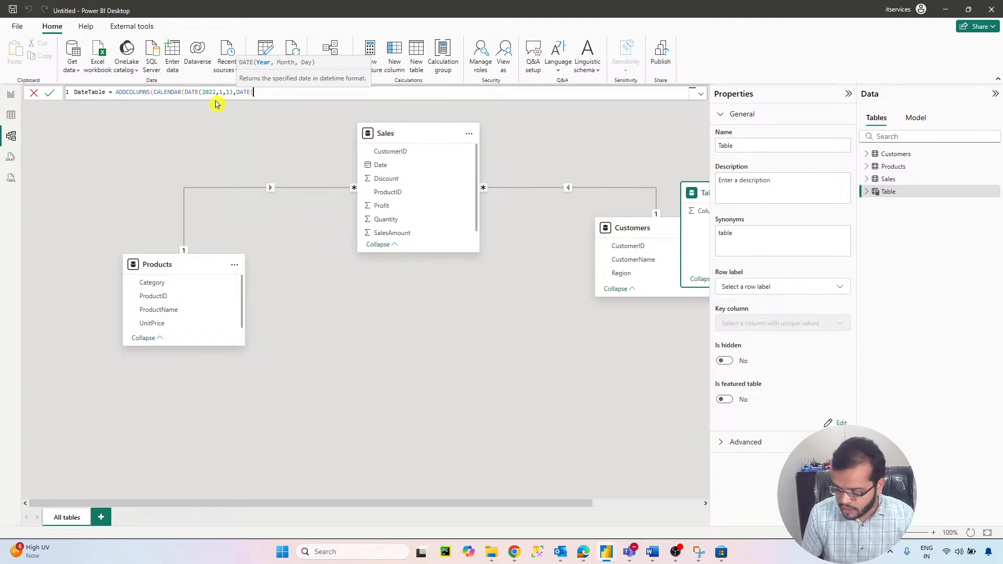
pyautogui.write('2025,')
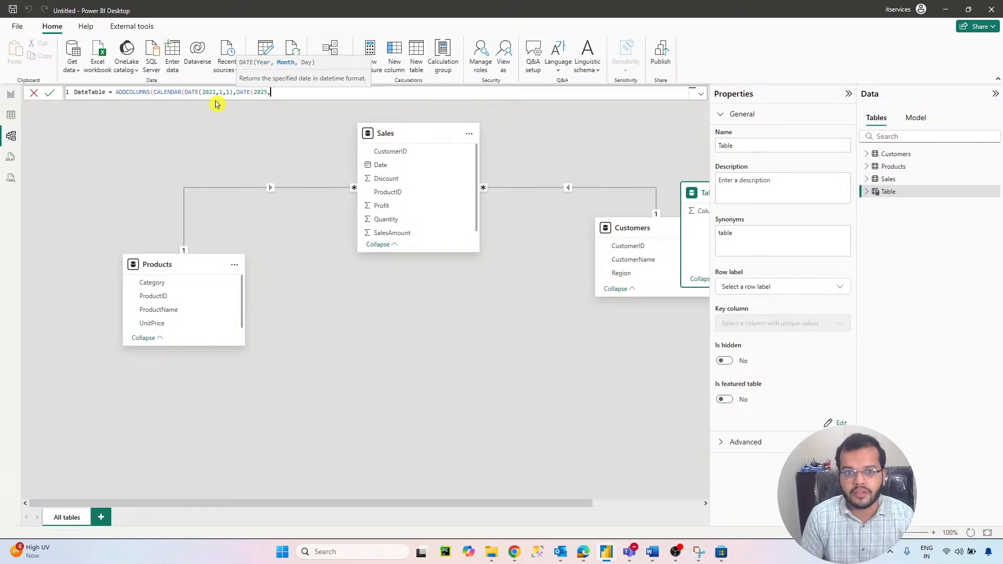
pyautogui.write('12')
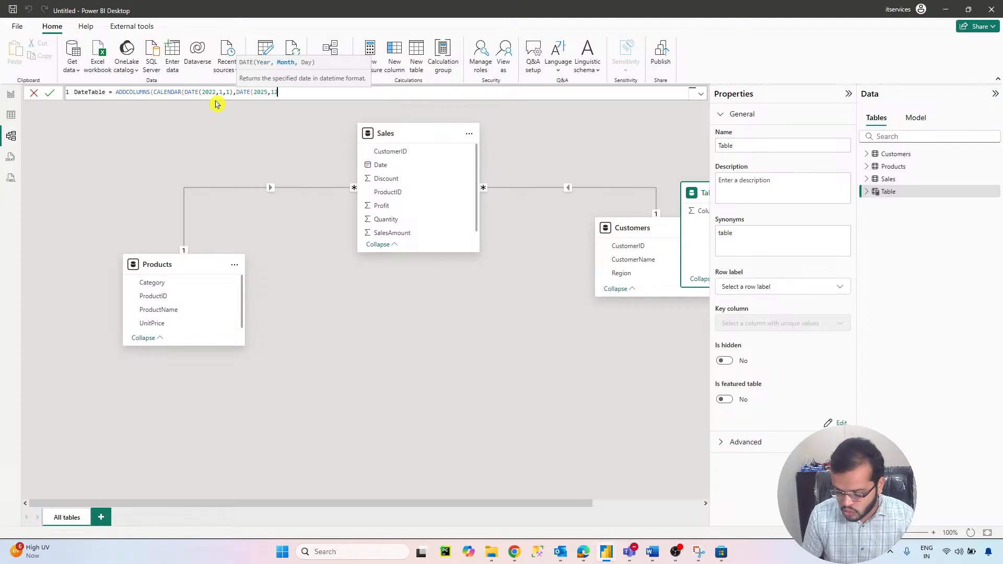
pyautogui.write(',')
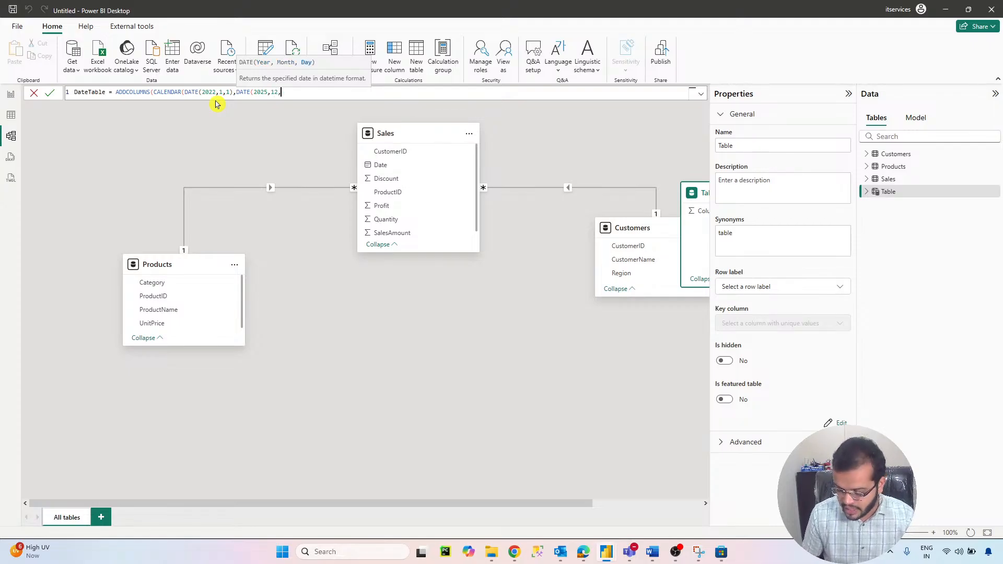
pyautogui.write('31')
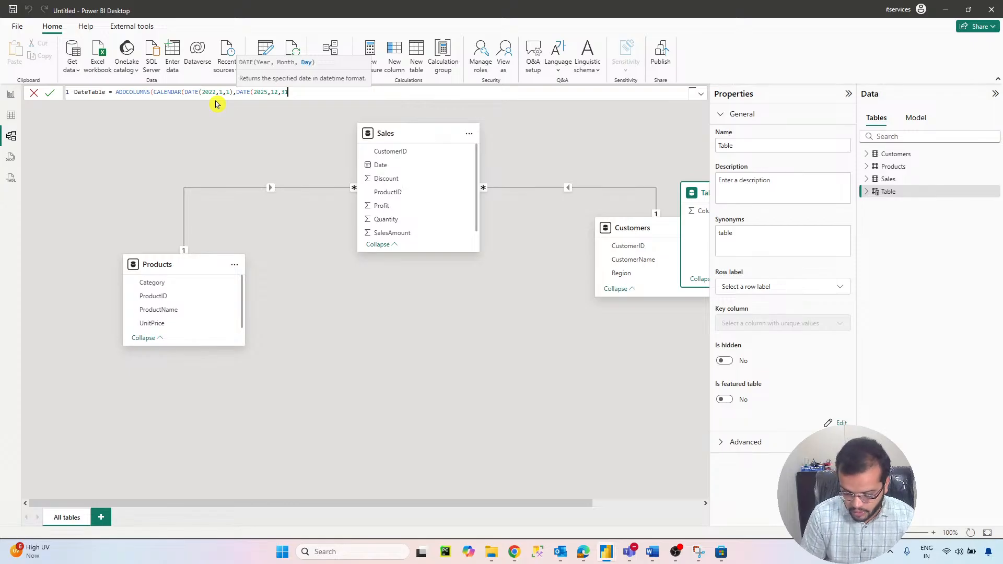
pyautogui.write('))')
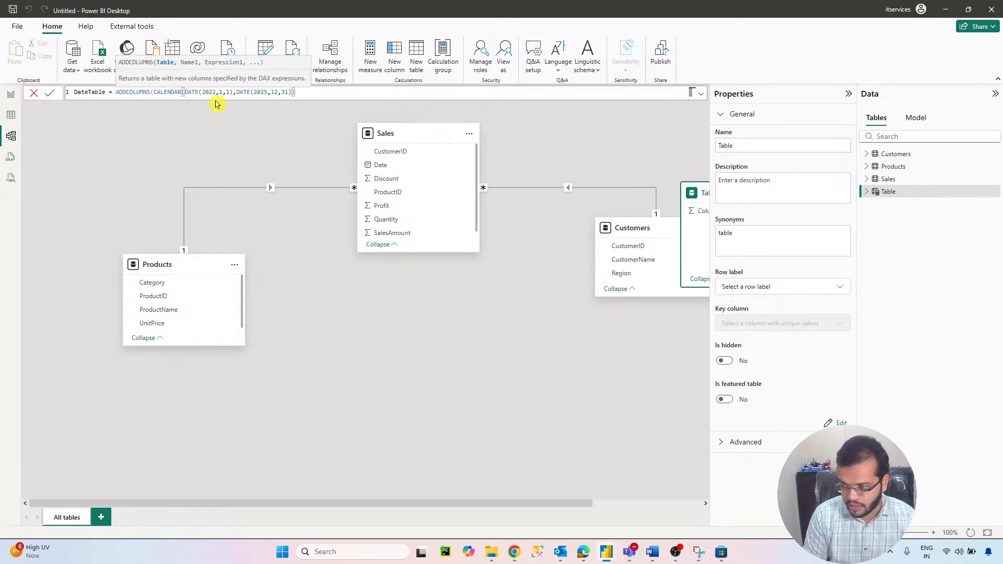
# - Close the CALENDAR range in the DateTable formula and add a "YEAR" column defined as YEAR(DATE)
pyautogui.write('),')
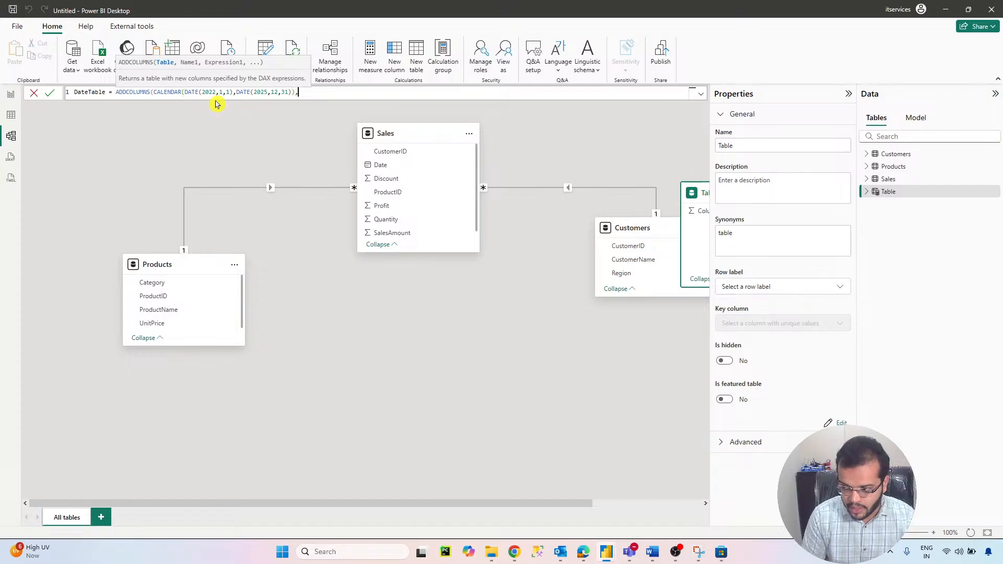
pyautogui.write('"YEAR')
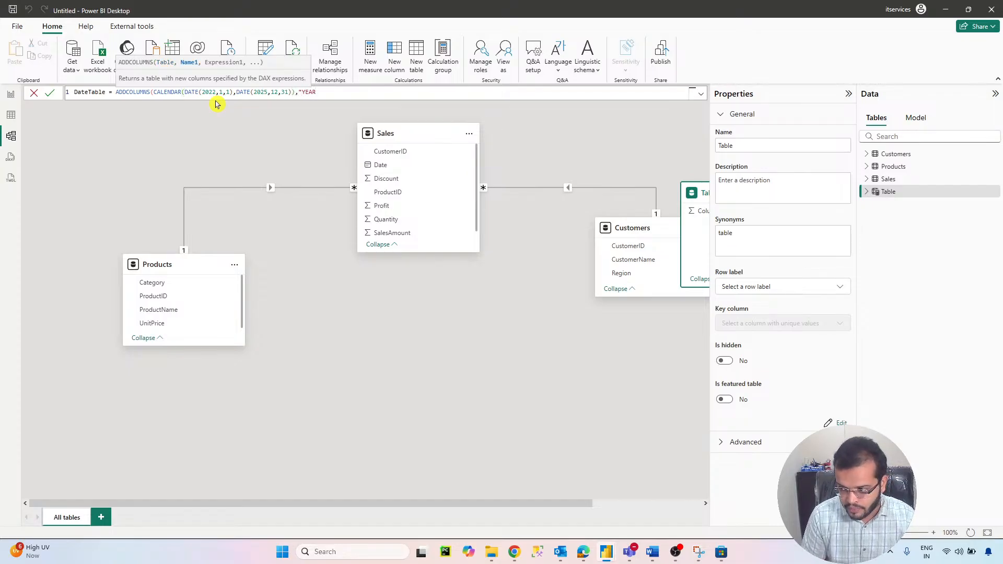
pyautogui.write('"')
pyautogui.write(',YEAR(')
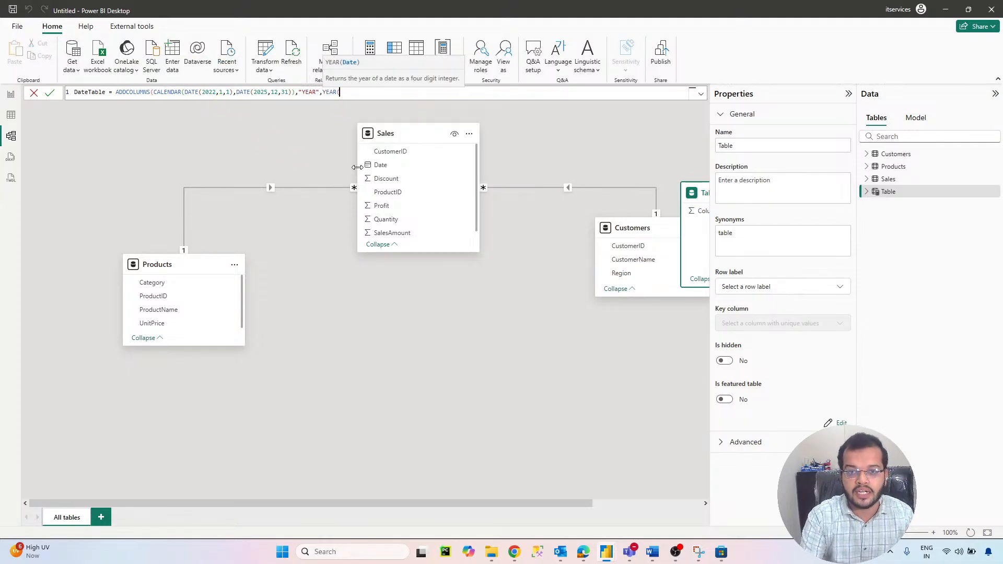
pyautogui.click(366, 169)
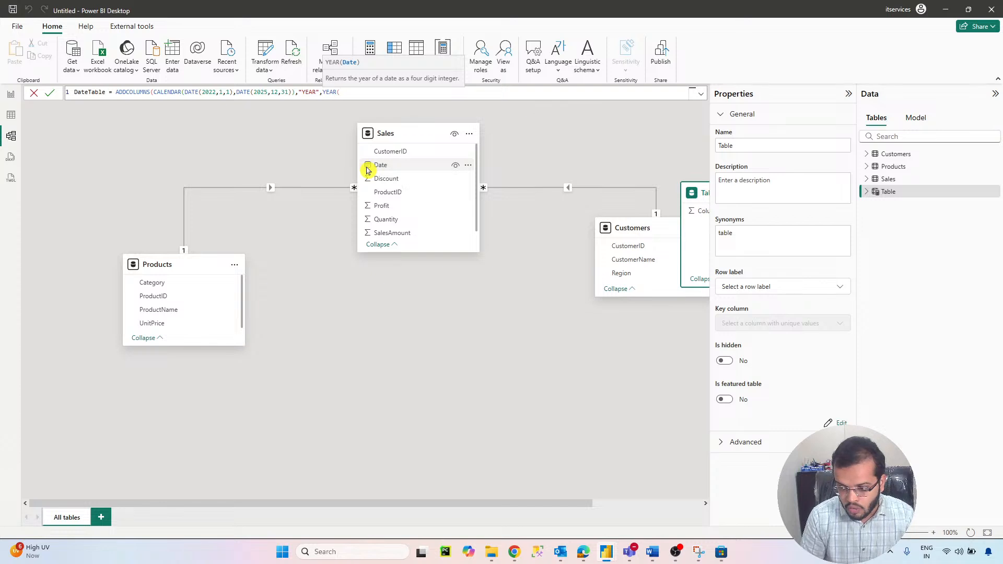
pyautogui.write('DA')
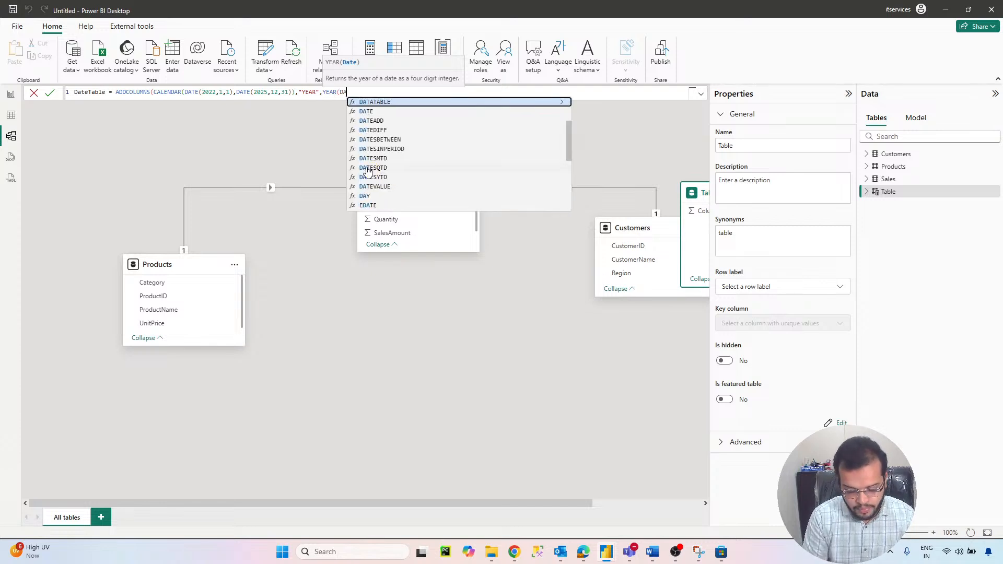
pyautogui.write('TE')
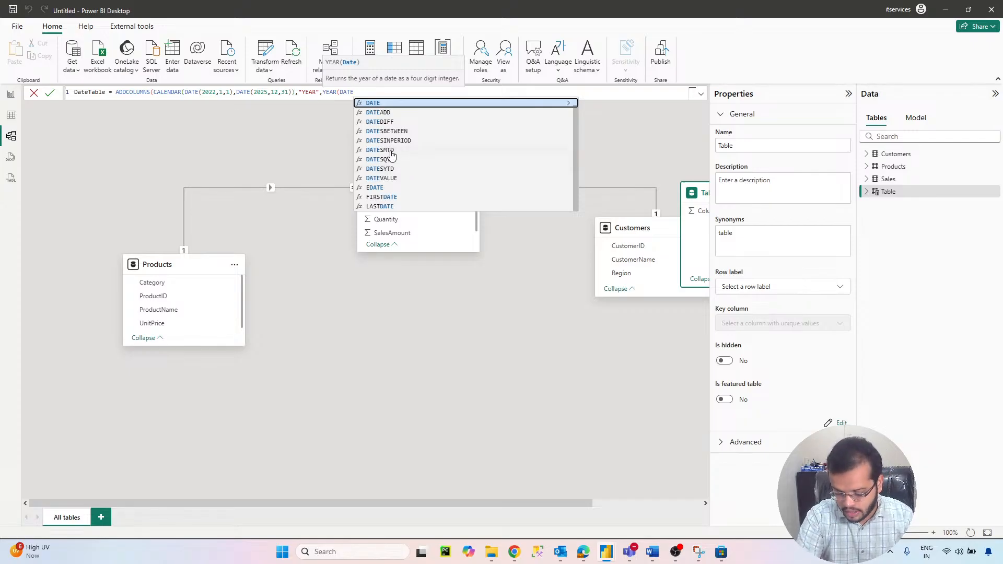
pyautogui.write('),')
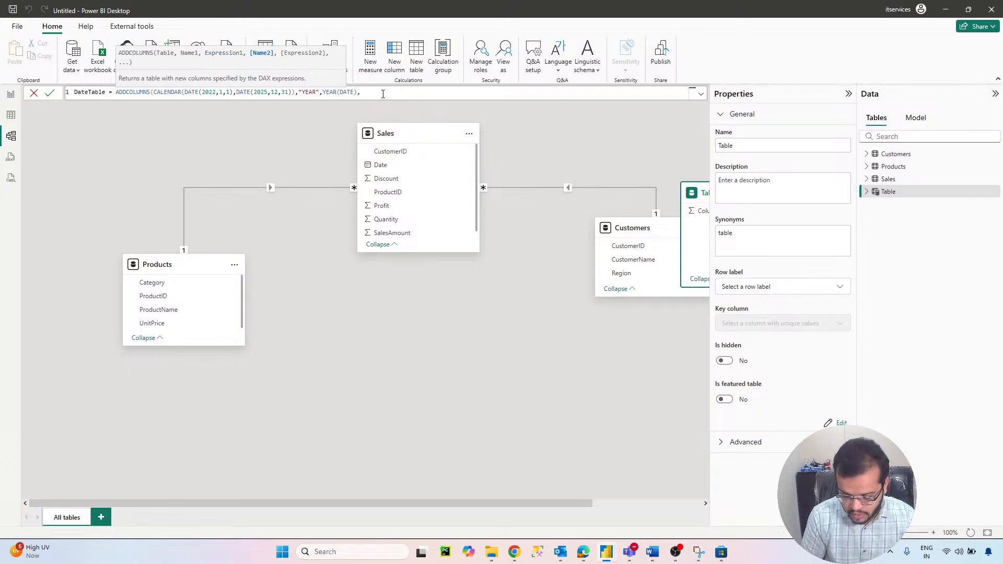
# - Add a "MONTH" column to the DateTable formula and begin its expression with FORMAT(DATE
pyautogui.write('"MONTH')
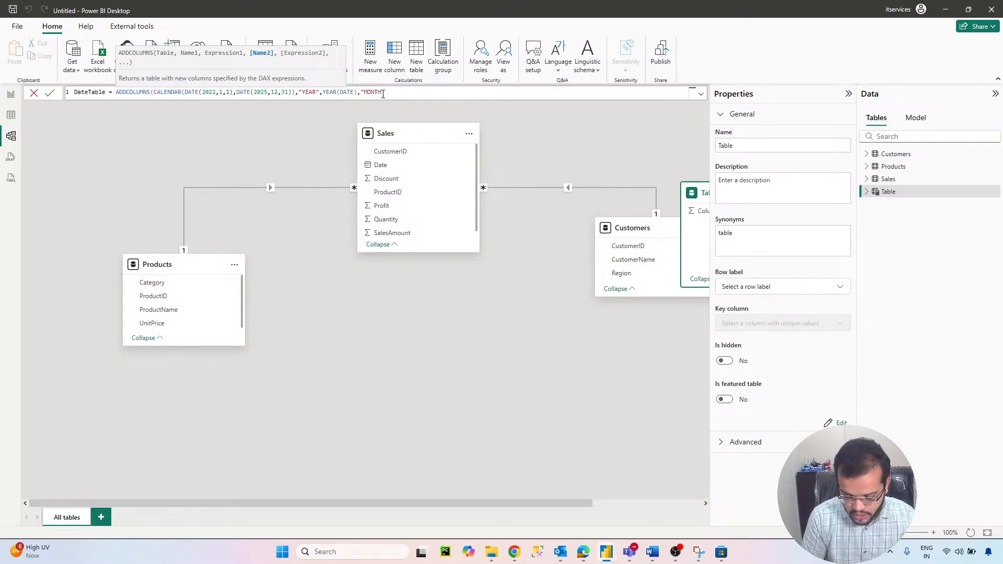
pyautogui.write('",')
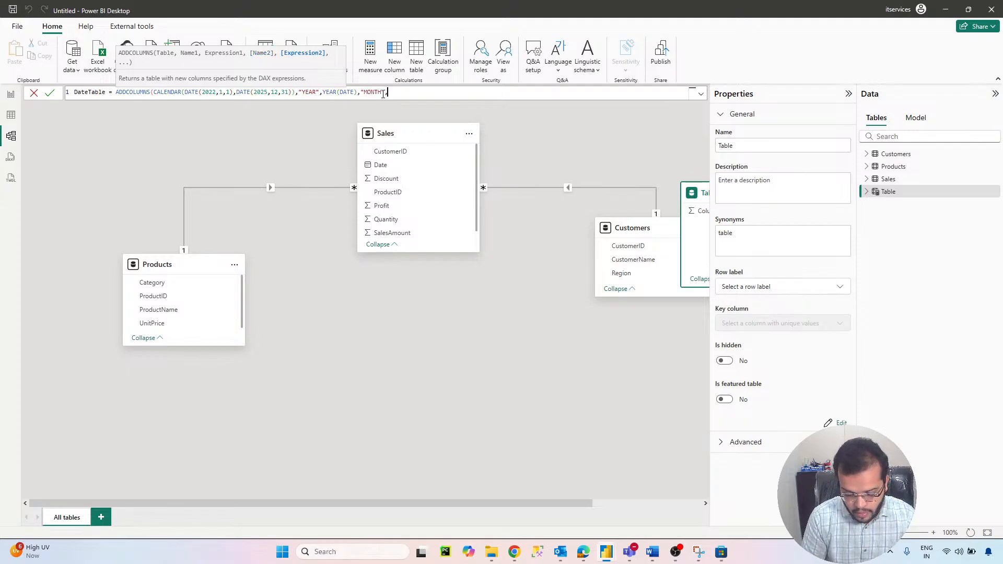
pyautogui.write('FORMAT')
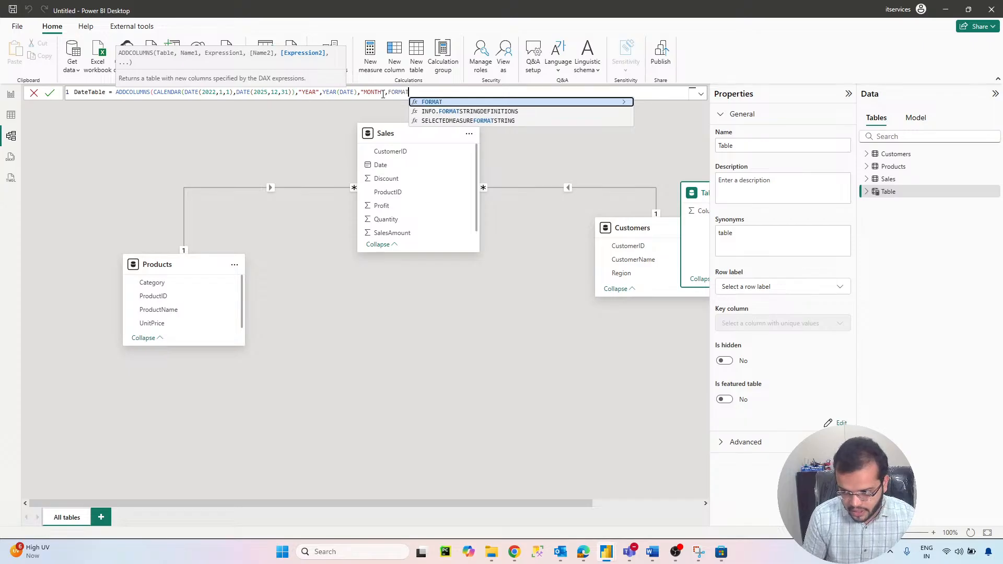
pyautogui.write('(DATE')
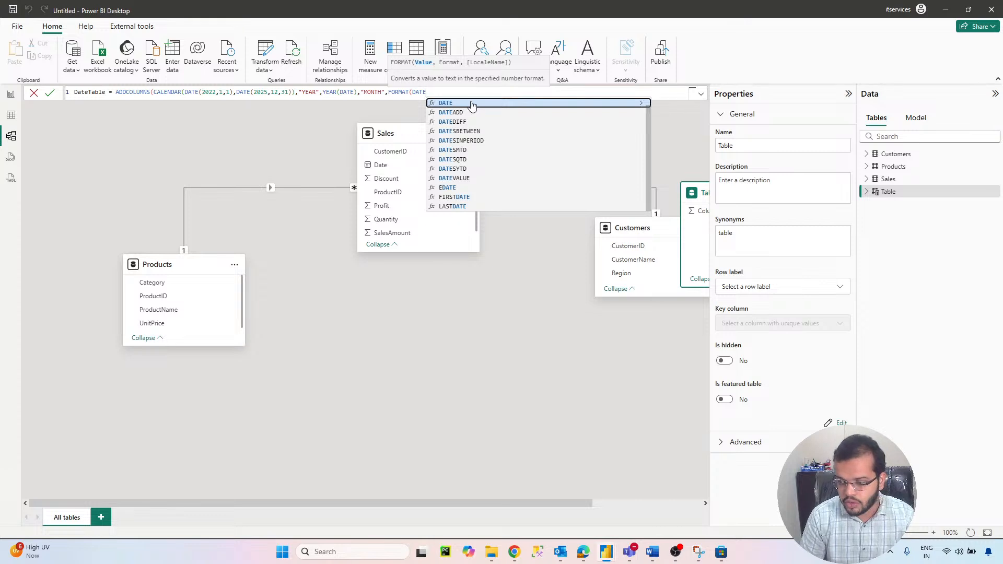
pyautogui.press('BackSpace')
pyautogui.press('BackSpace')
pyautogui.press('BackSpace')
pyautogui.press('BackSpace')
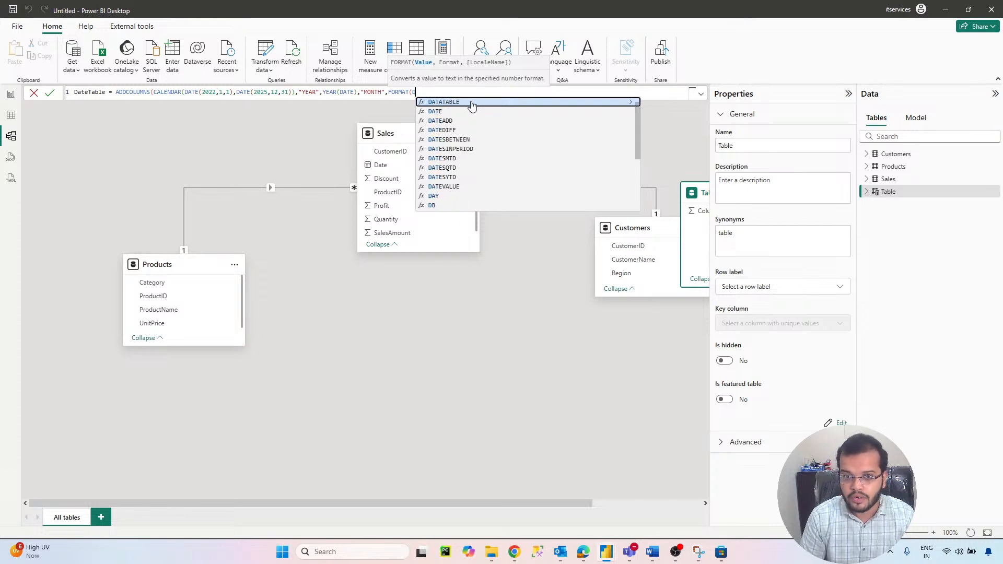
pyautogui.write('SA')
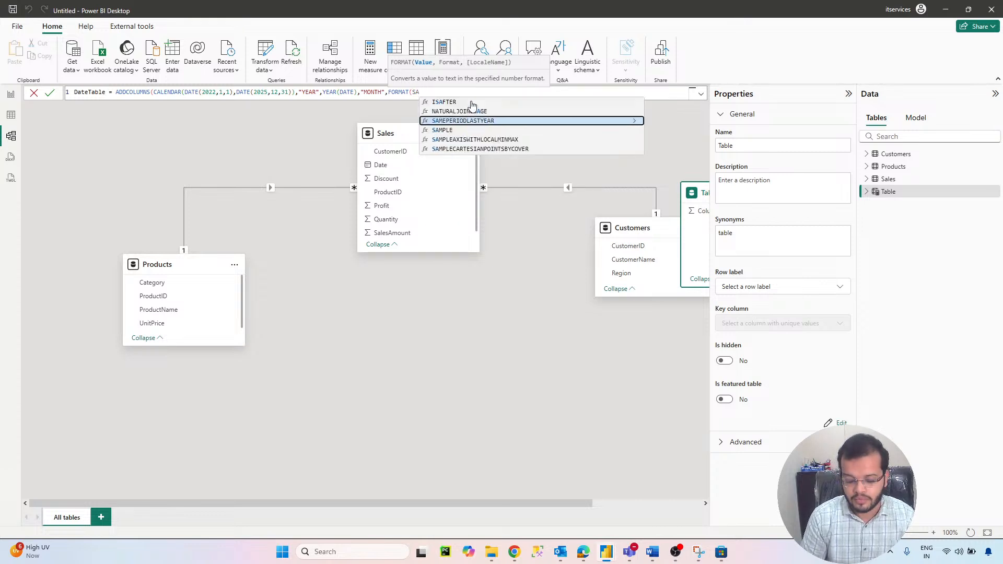
pyautogui.press('BackSpace')
pyautogui.press('BackSpace')
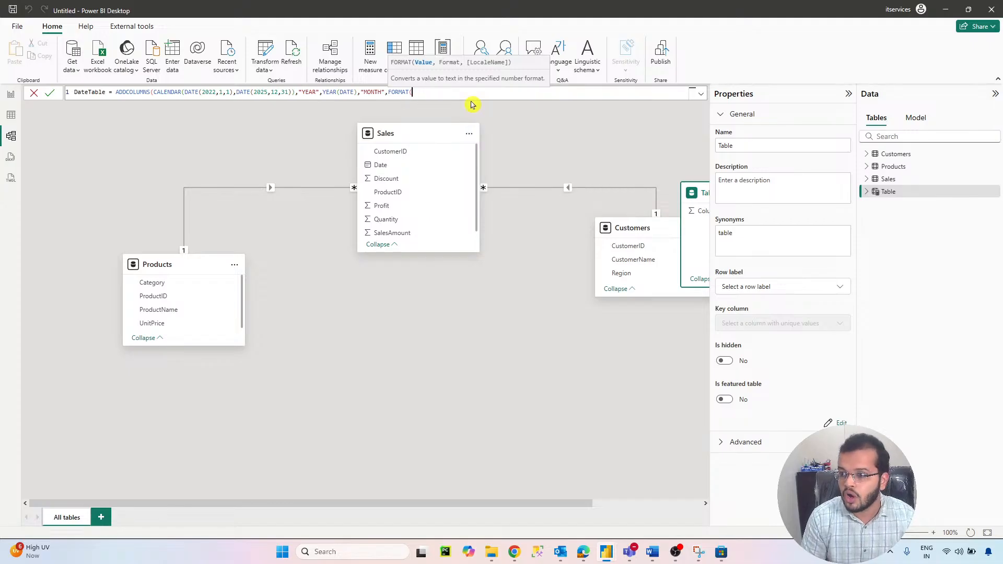
pyautogui.write('PROD')
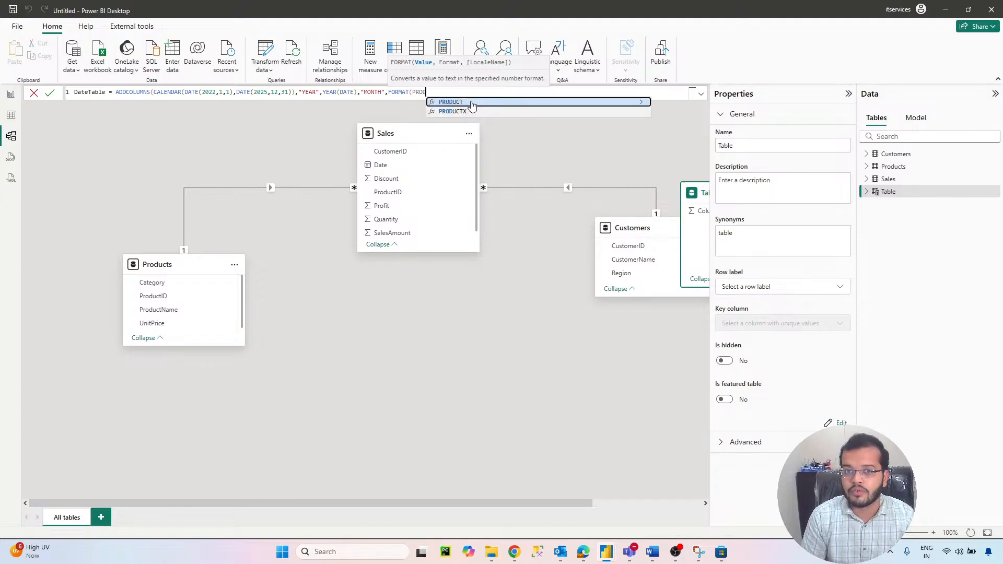
pyautogui.press('BackSpace')
pyautogui.press('BackSpace')
pyautogui.press('BackSpace')
pyautogui.press('BackSpace')
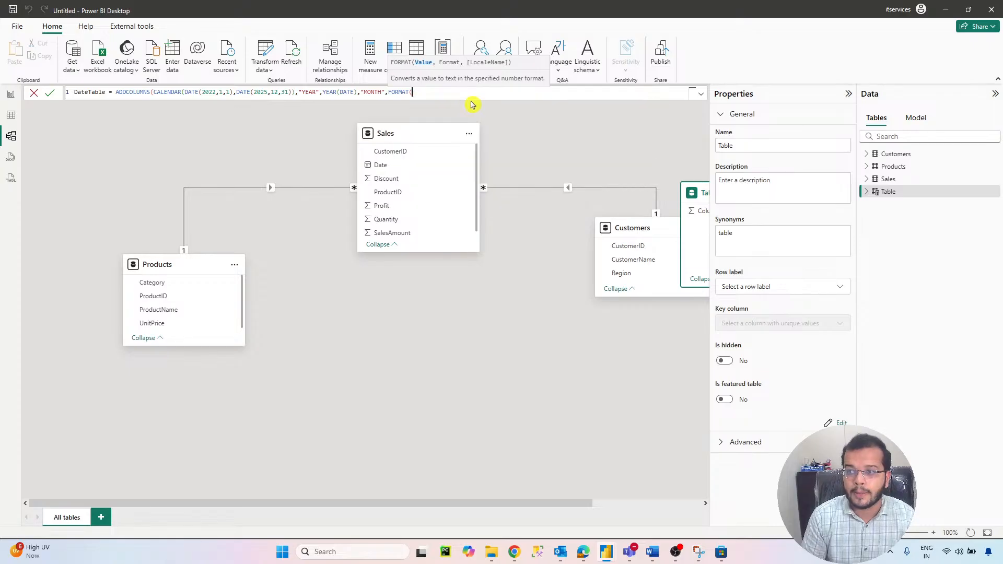
pyautogui.write('CUS')
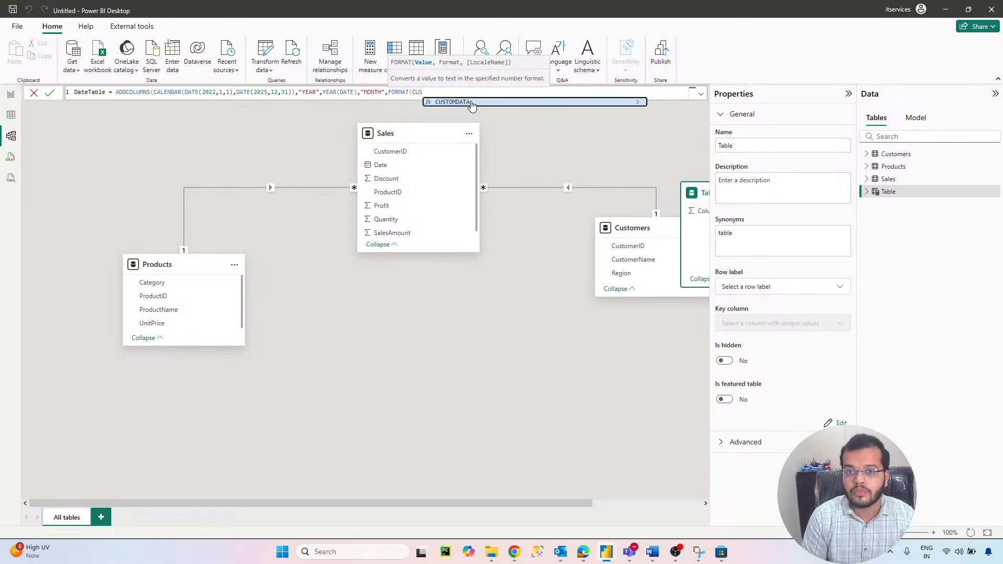
pyautogui.press('BackSpace')
pyautogui.press('BackSpace')
pyautogui.press('BackSpace')
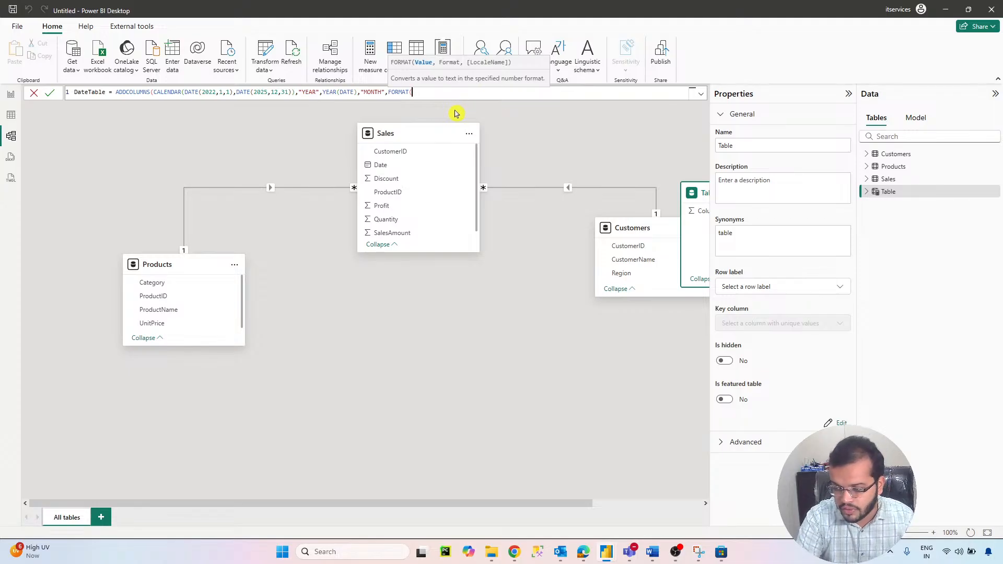
pyautogui.write('DATE')
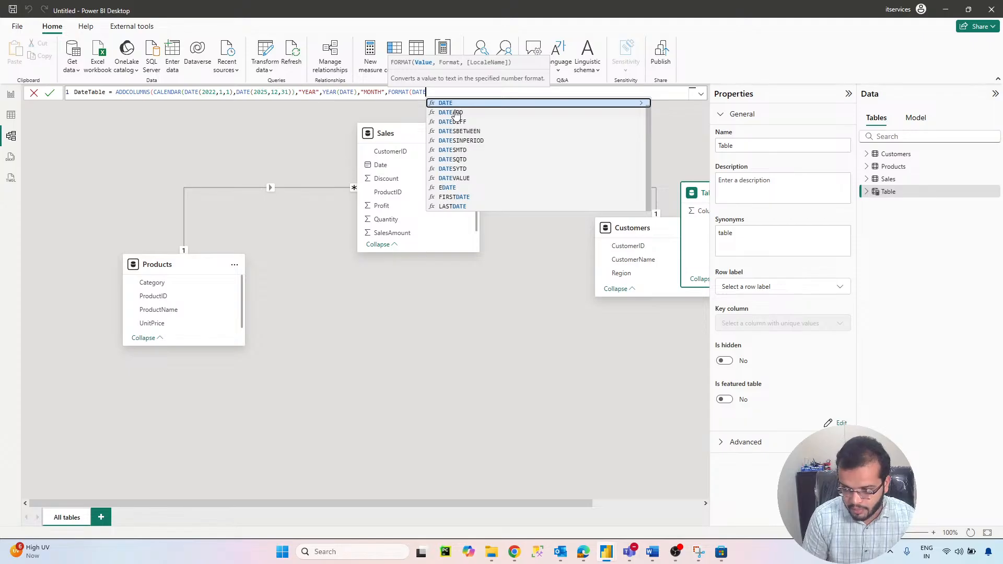
# - Complete the MONTH column's FORMAT expression with the "MMMM" format string
pyautogui.write(',"')
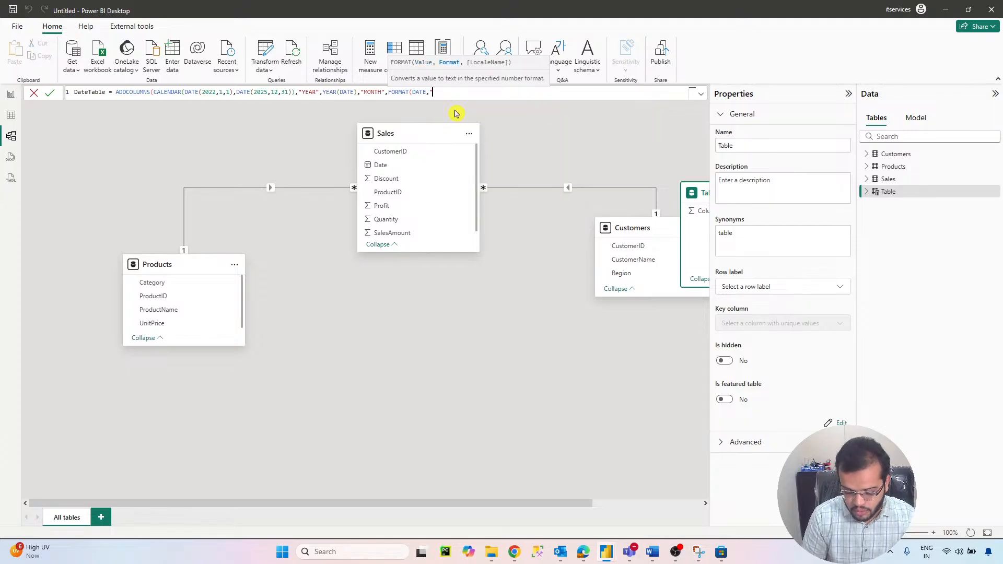
pyautogui.write('MMMM')
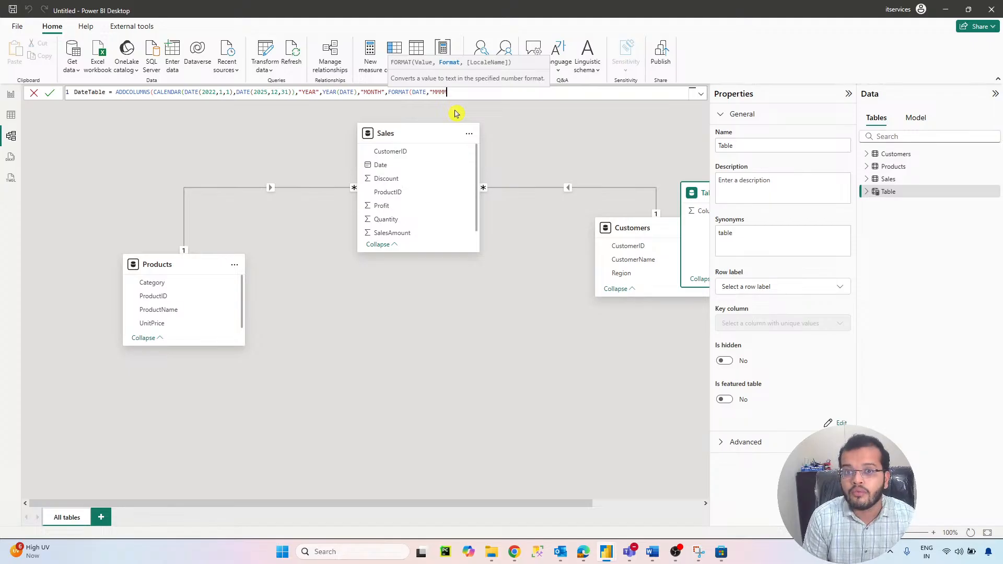
pyautogui.write('"')
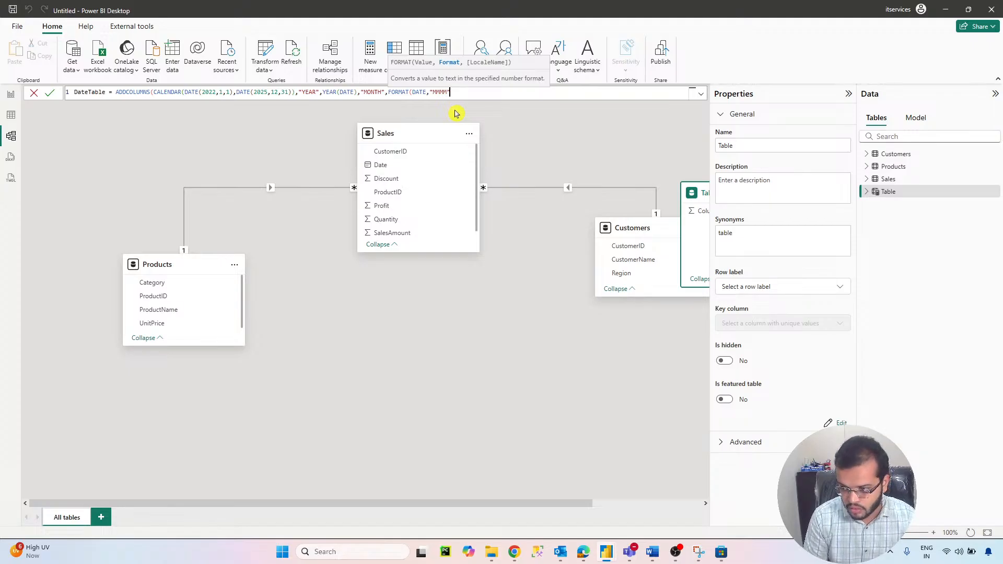
pyautogui.write('),')
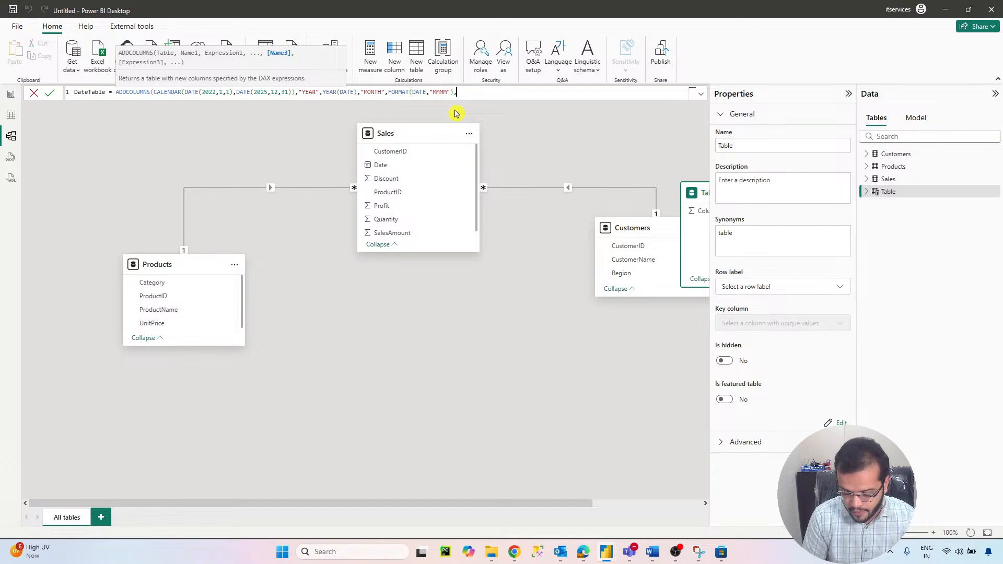
# - Add a "MONTHNo" column to the DateTable formula and begin its expression with the MONTH function
pyautogui.write('"')
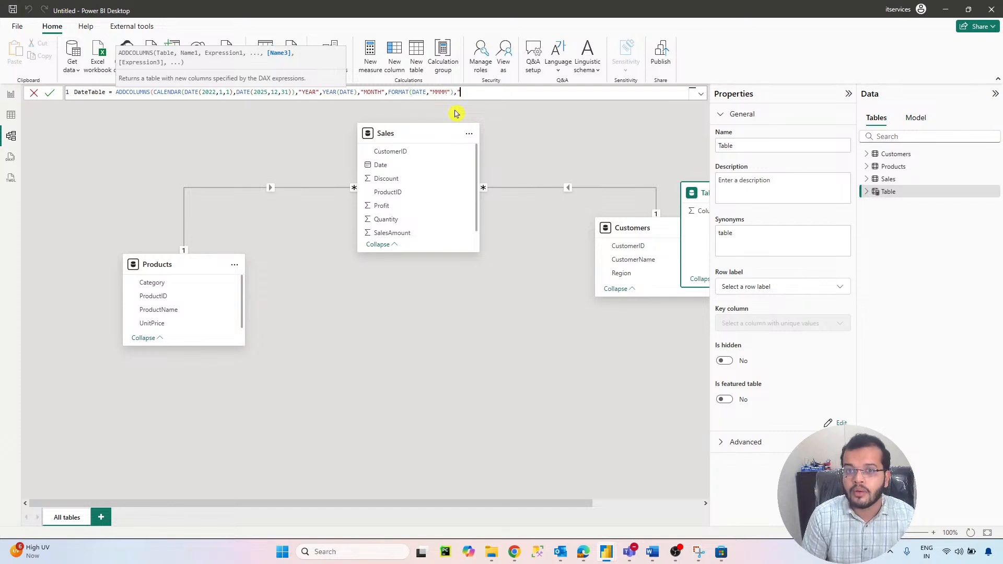
pyautogui.write('MONTH')
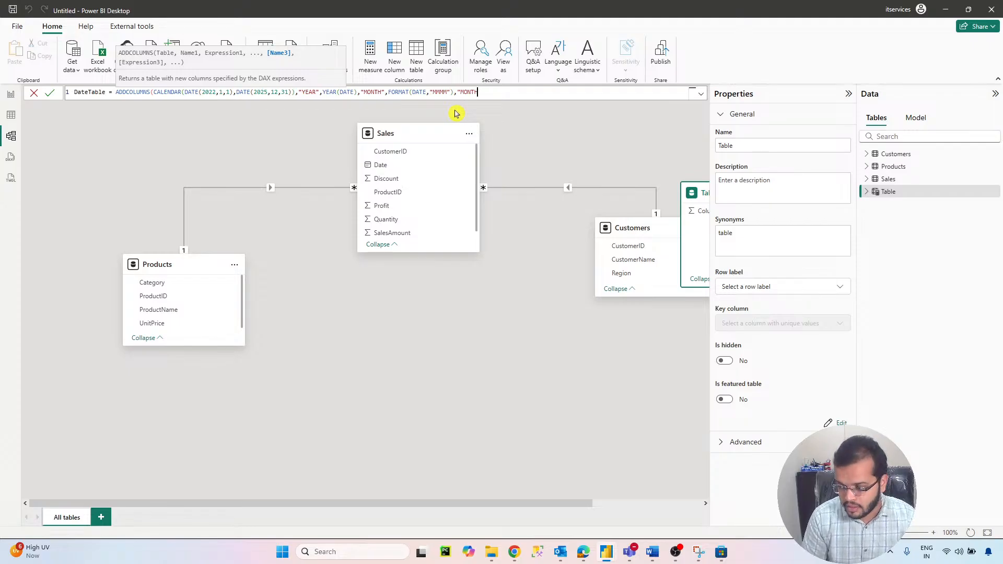
pyautogui.write('No')
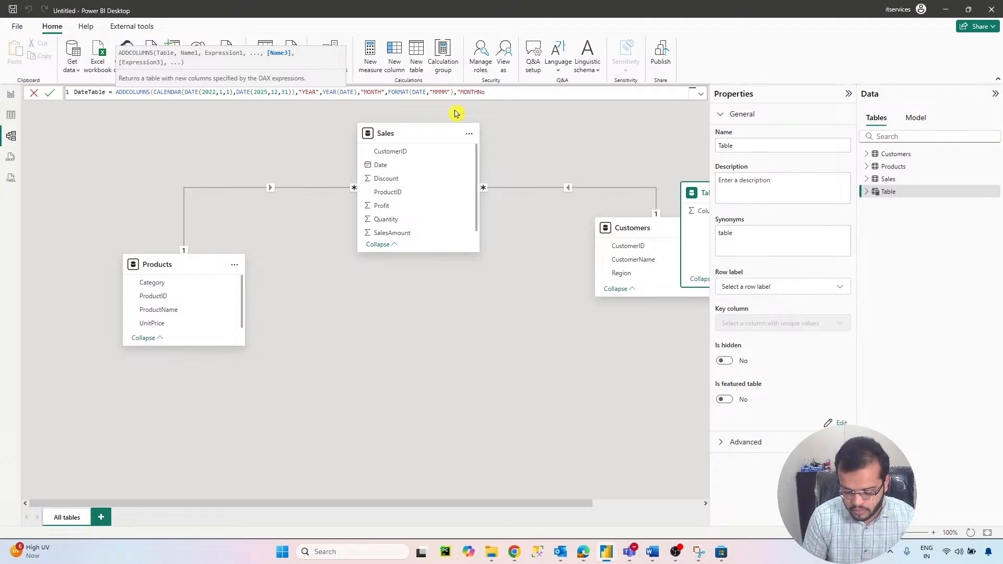
pyautogui.write('",month')
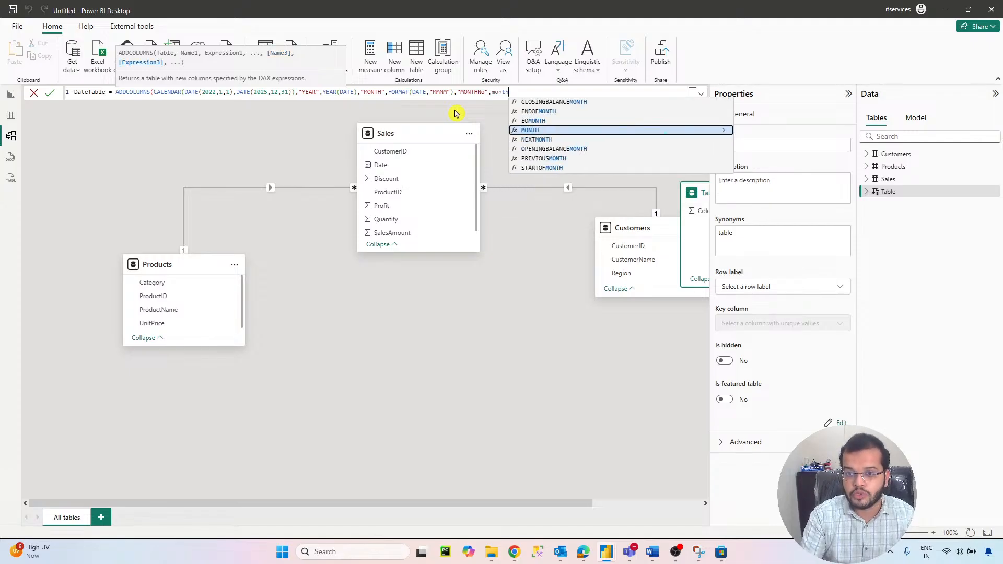
pyautogui.click(532, 130)
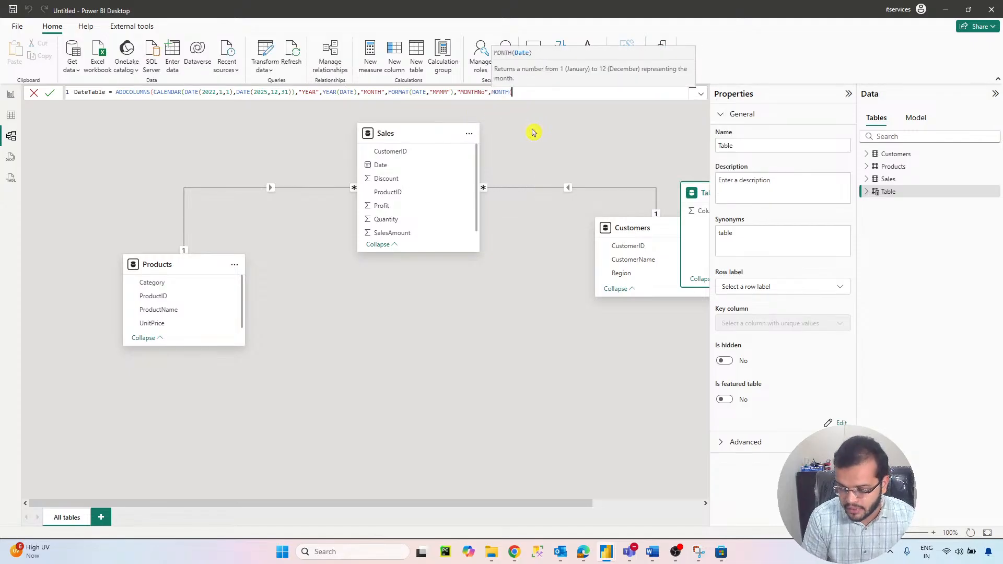
pyautogui.write('date')
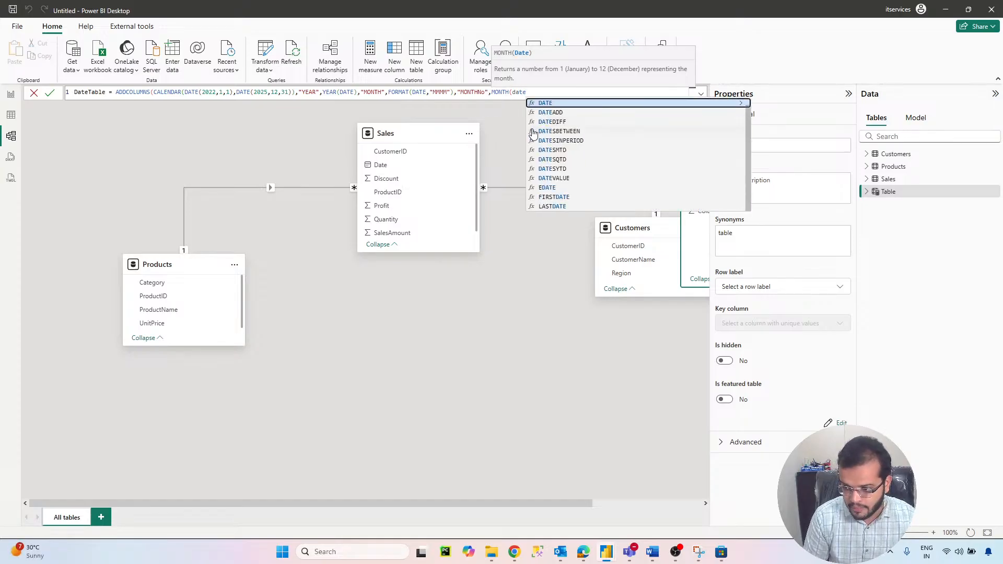
pyautogui.write(',')
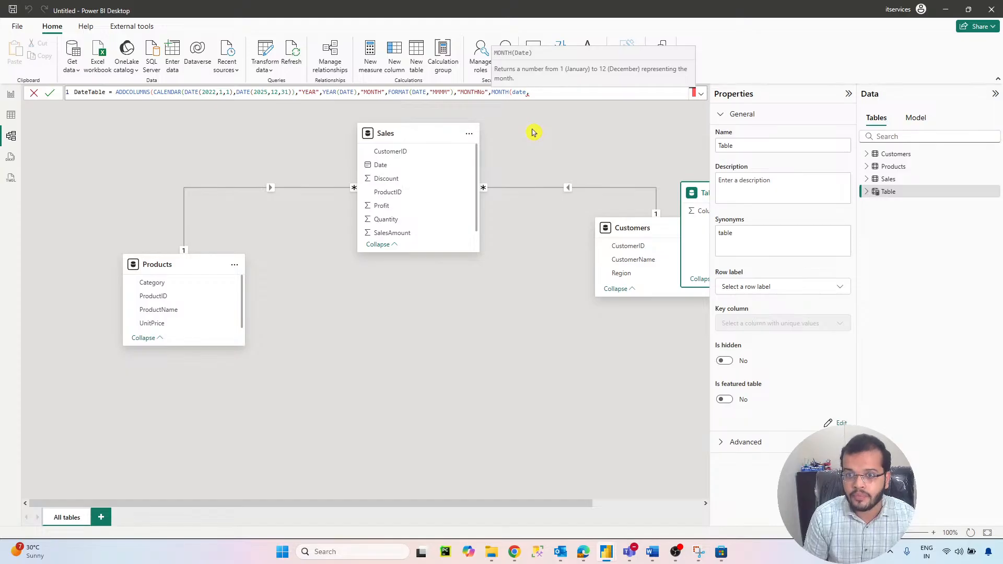
pyautogui.press('BackSpace')
pyautogui.press('BackSpace')
pyautogui.press('BackSpace')
pyautogui.press('BackSpace')
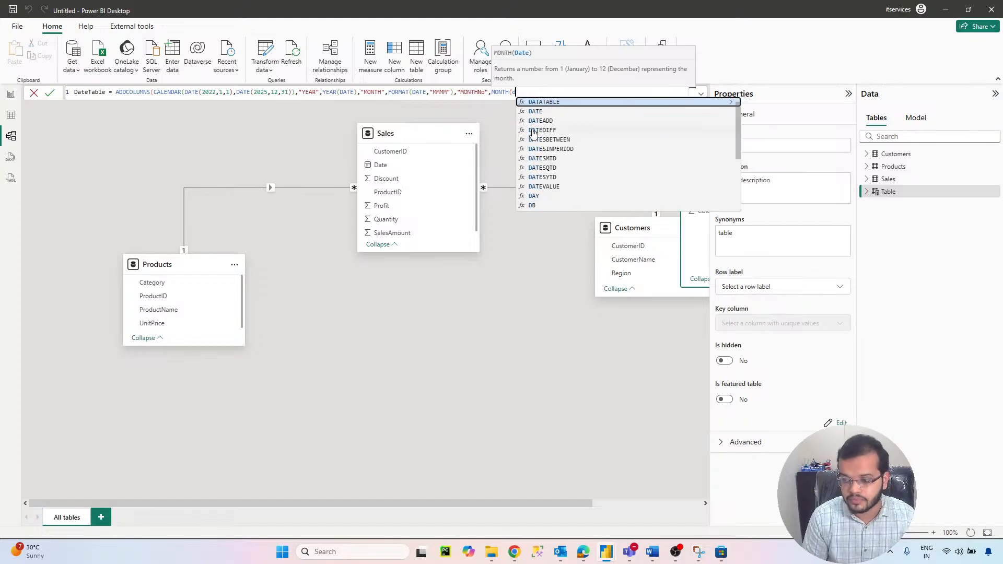
pyautogui.press('BackSpace')
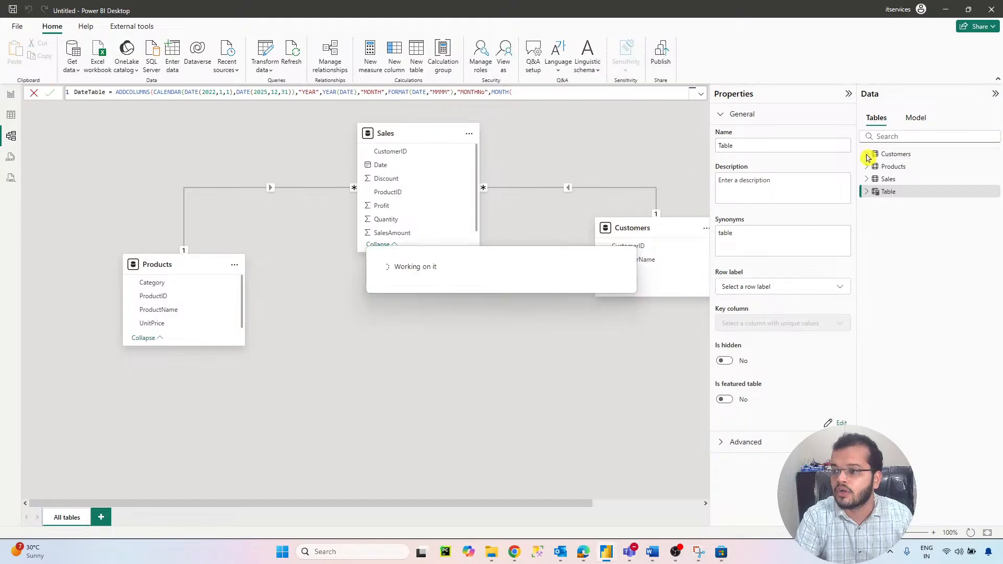
# - Try to change the date argument of the FORMAT function in the DateTable formula to sales(DATE), checking the Sales table's fields
pyautogui.click(869, 180)
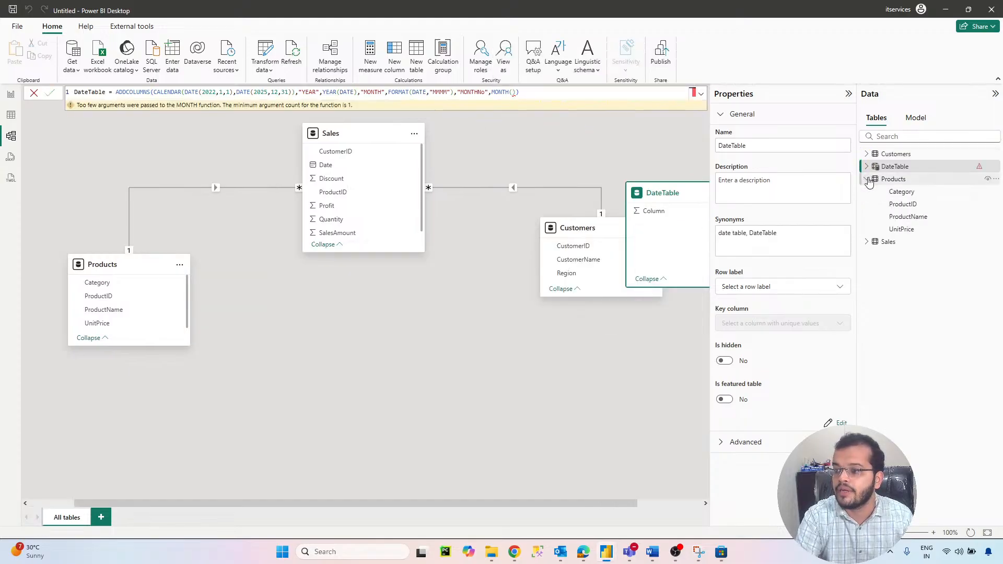
pyautogui.click(868, 242)
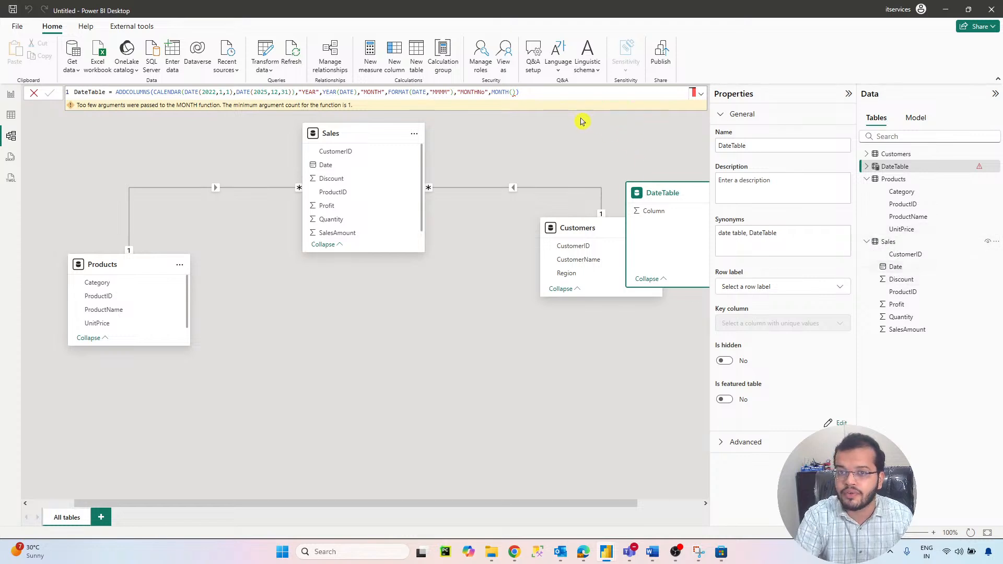
pyautogui.click(415, 93)
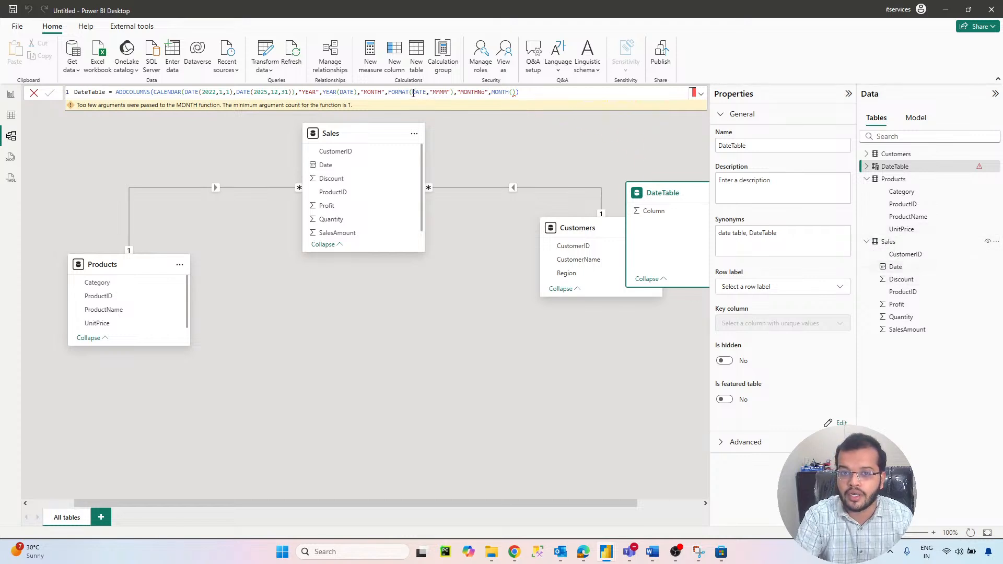
pyautogui.write('sales')
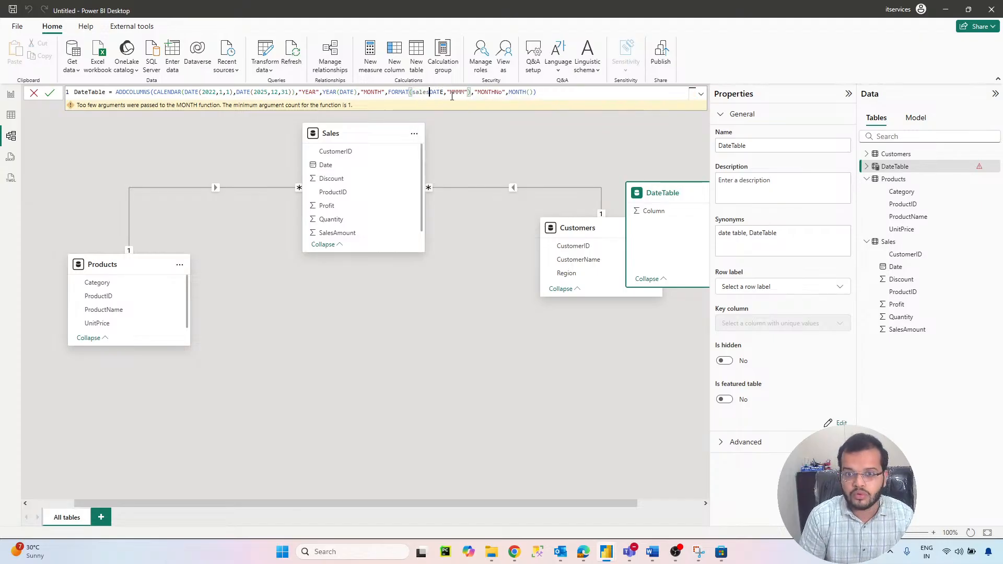
pyautogui.write('(')
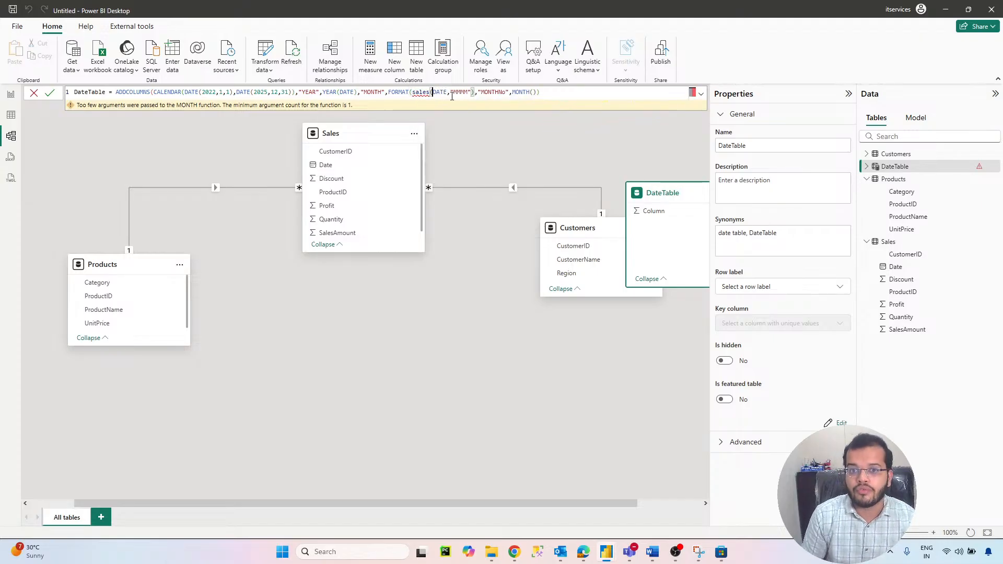
pyautogui.press('Right')
pyautogui.press('Right')
pyautogui.press('Right')
pyautogui.press('Right')
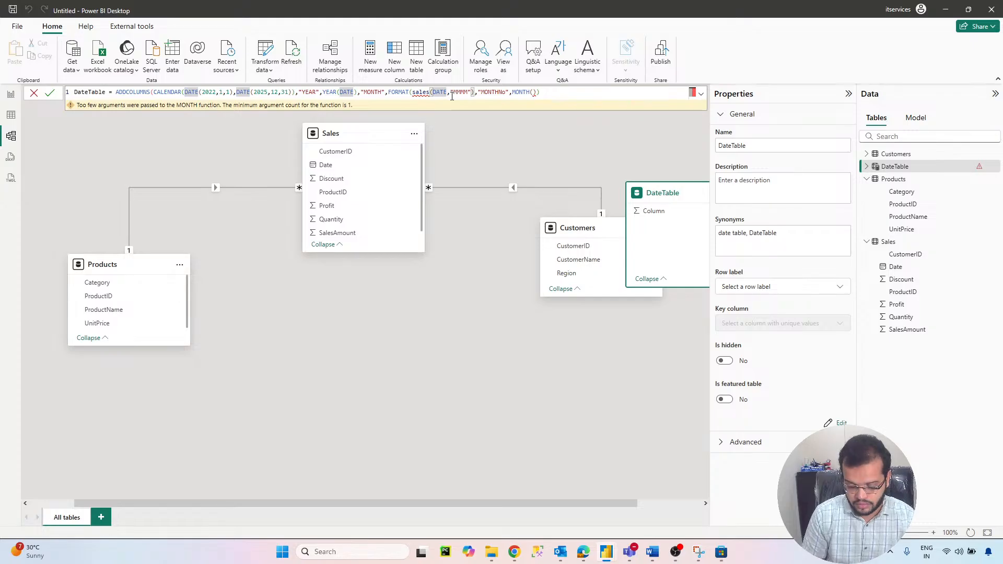
pyautogui.write(')')
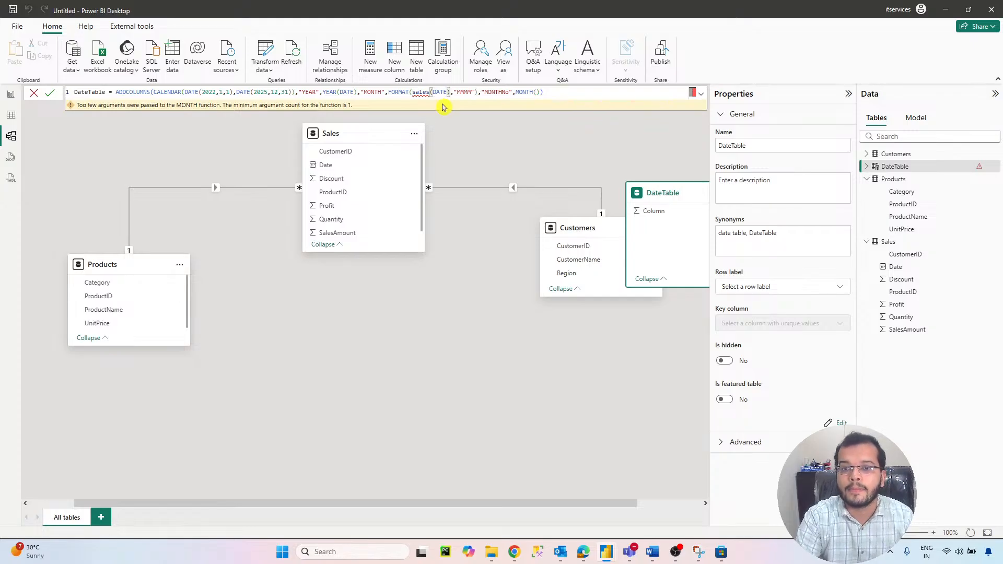
# - Try to insert a reference to the sales table as the argument of the MONTH function
pyautogui.click(535, 92)
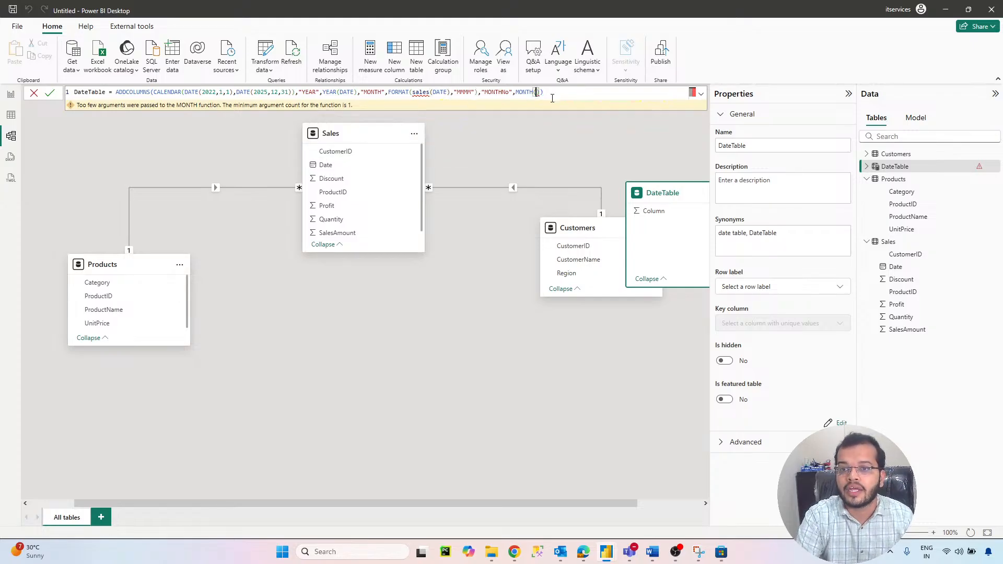
pyautogui.write('sal')
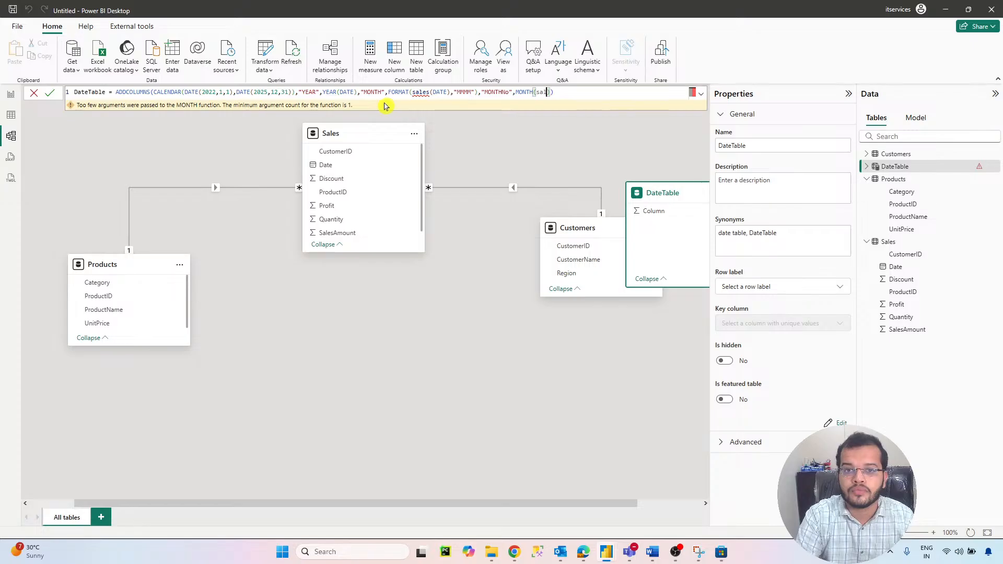
pyautogui.click(341, 92)
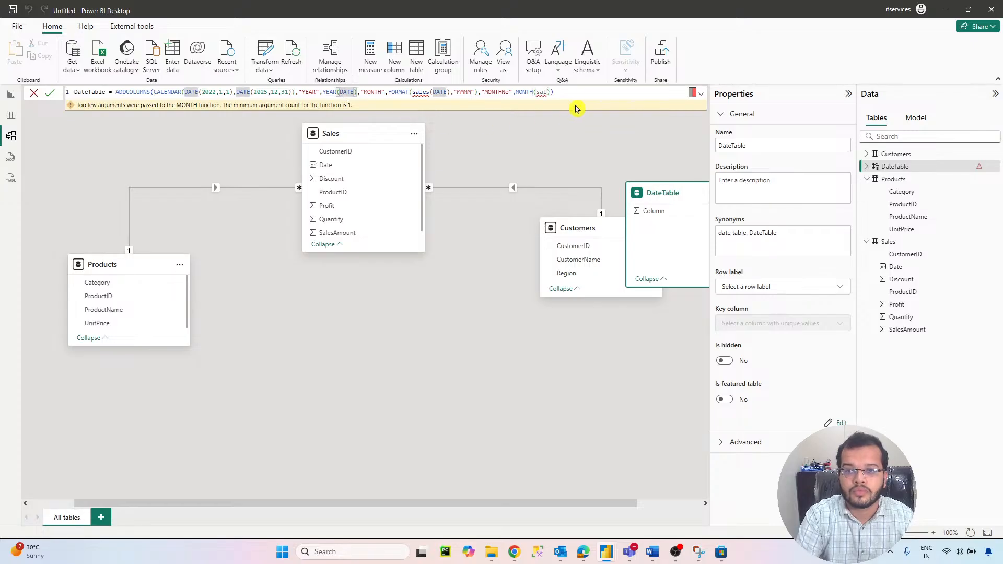
# - Discard the pending formula edit and delete the faulty DateTable from the model
pyautogui.click(36, 91)
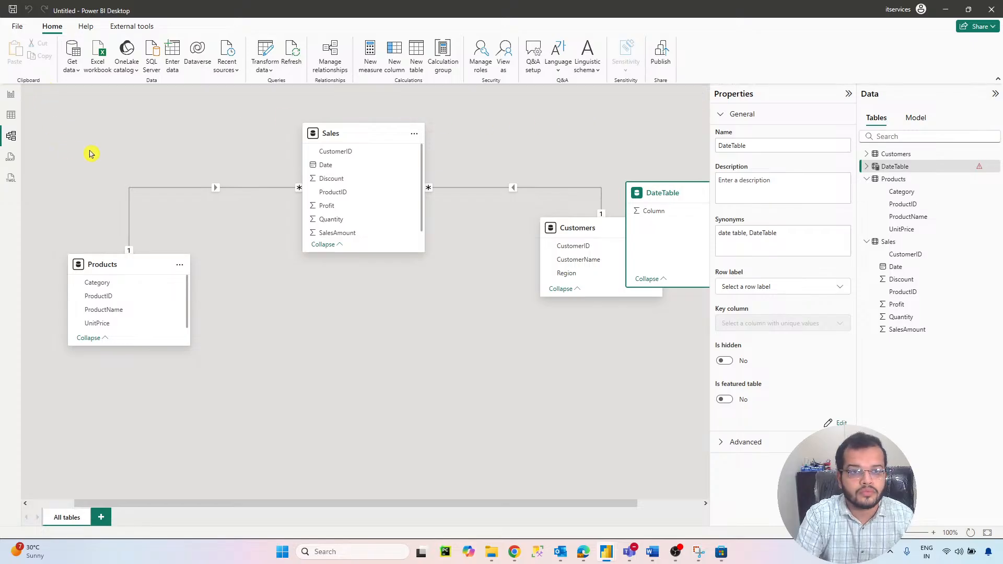
pyautogui.moveTo(671, 186); pyautogui.dragTo(433, 251)
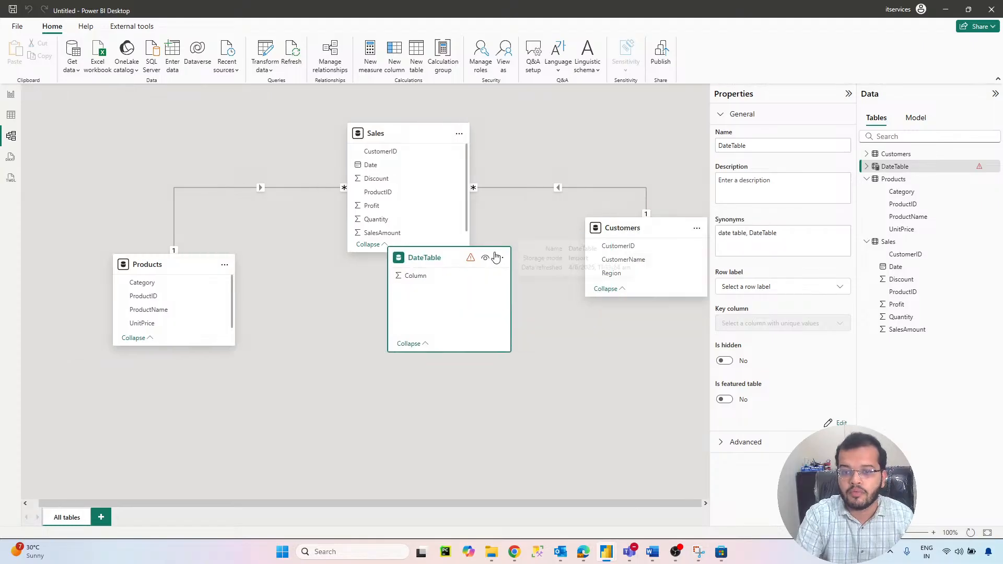
pyautogui.click(497, 258)
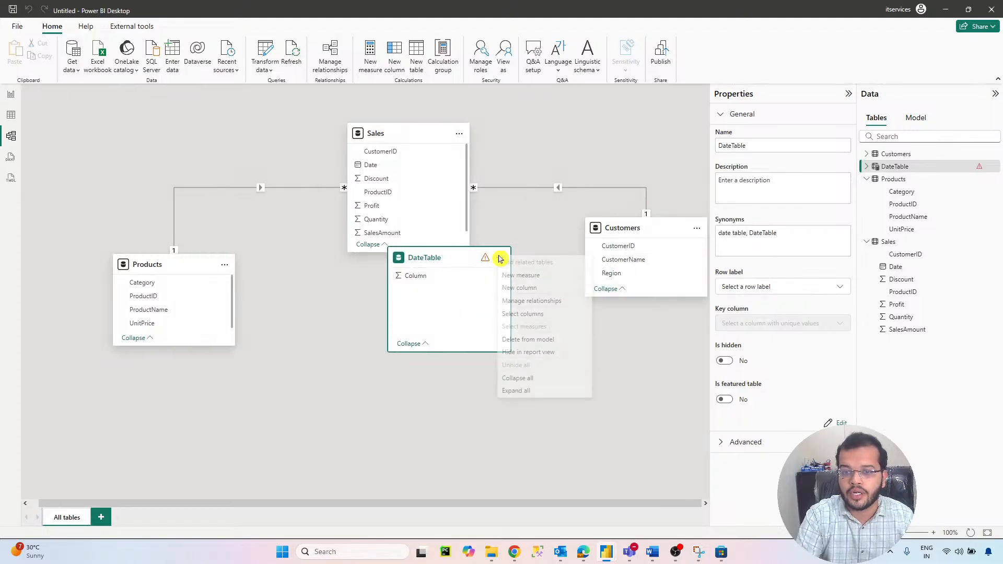
pyautogui.click(534, 340)
pyautogui.click(559, 297)
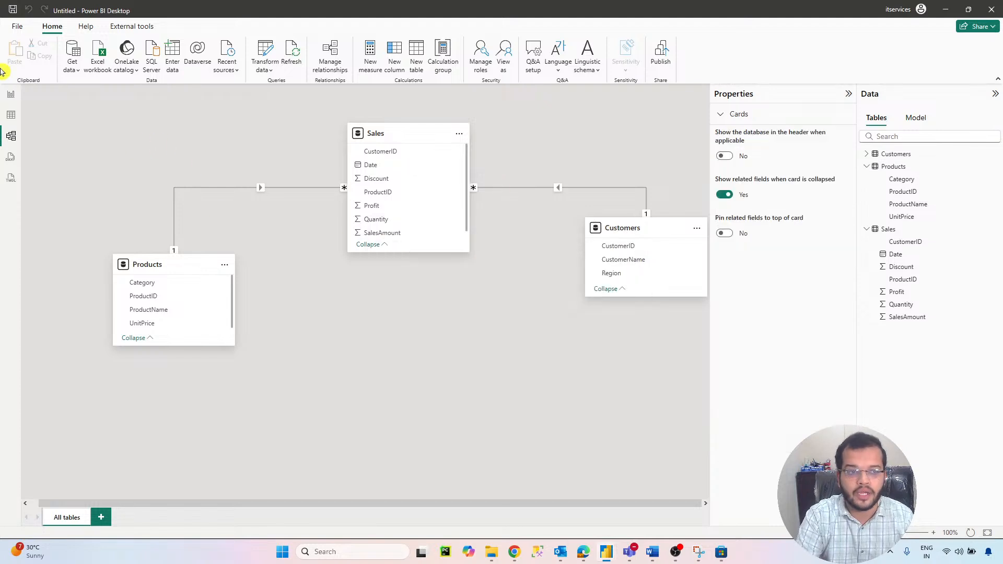
# - In Table view, create a new calculated table named DateTable and begin its formula with the ADDCOLUMNS function
pyautogui.click(10, 117)
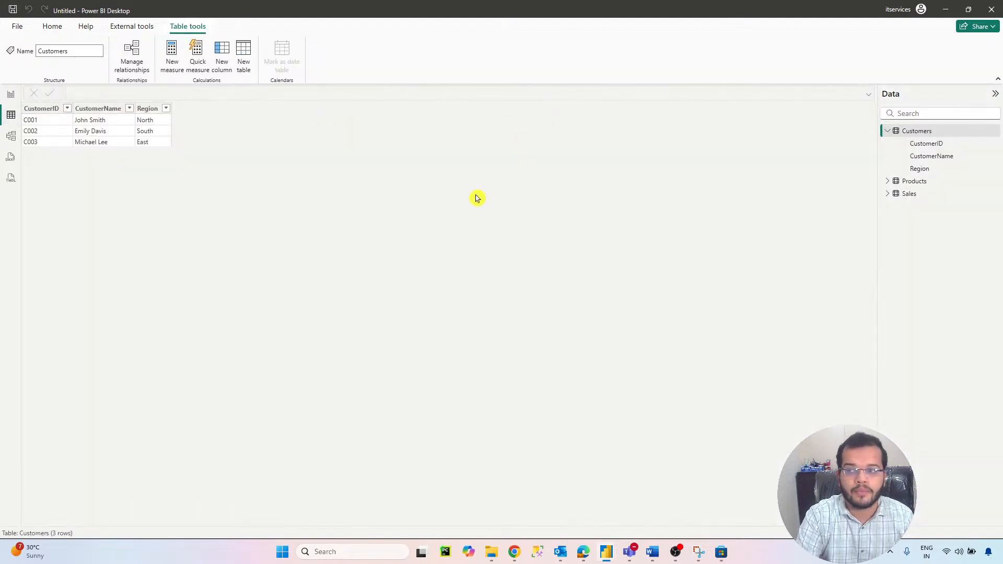
pyautogui.click(243, 60)
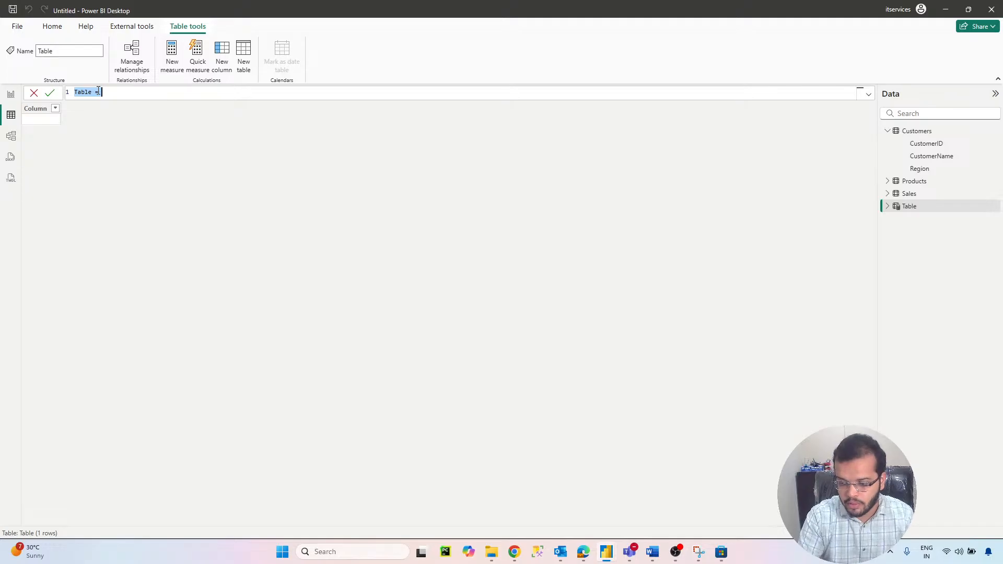
pyautogui.write('Da')
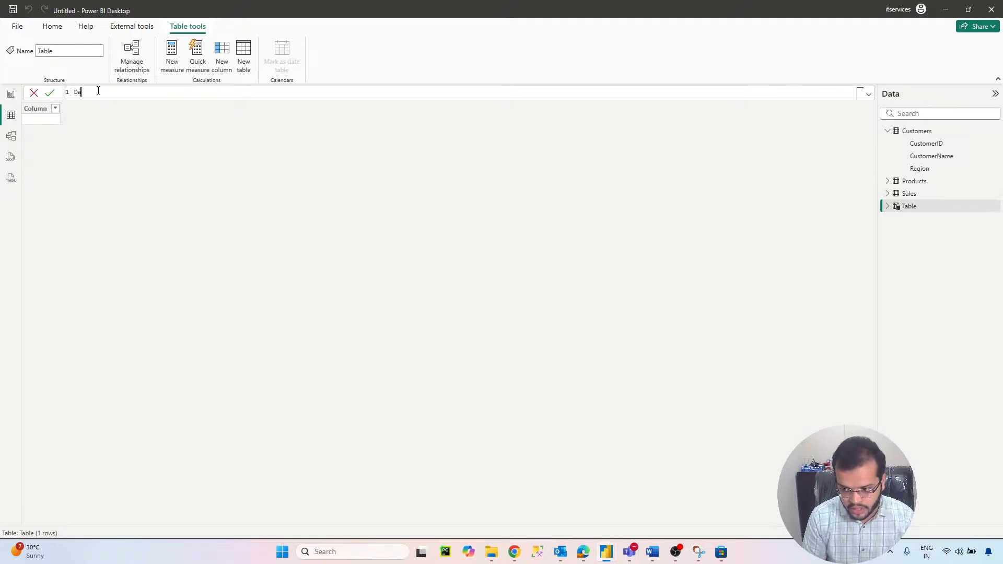
pyautogui.write('teTable ')
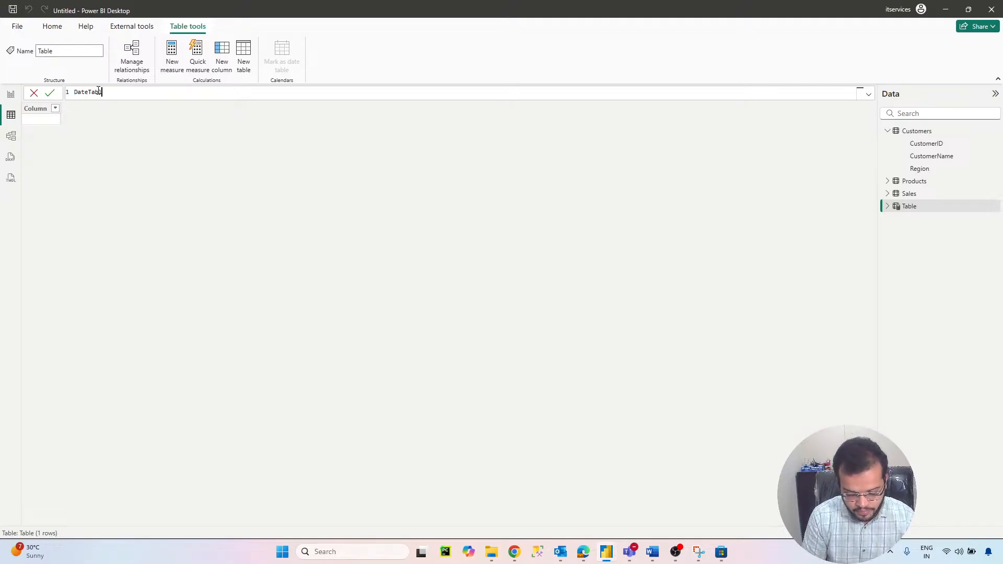
pyautogui.write('= ad')
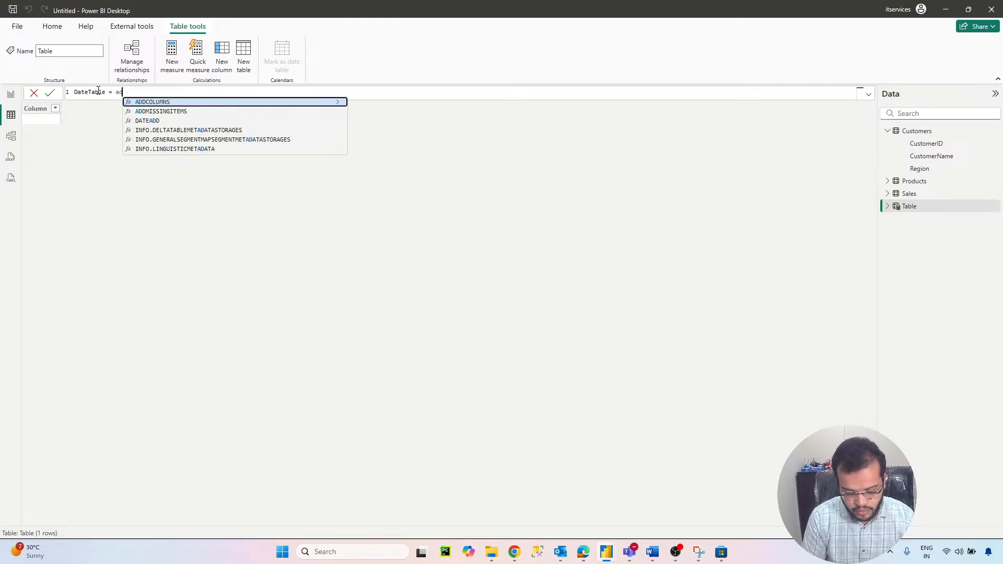
pyautogui.write('dcolu')
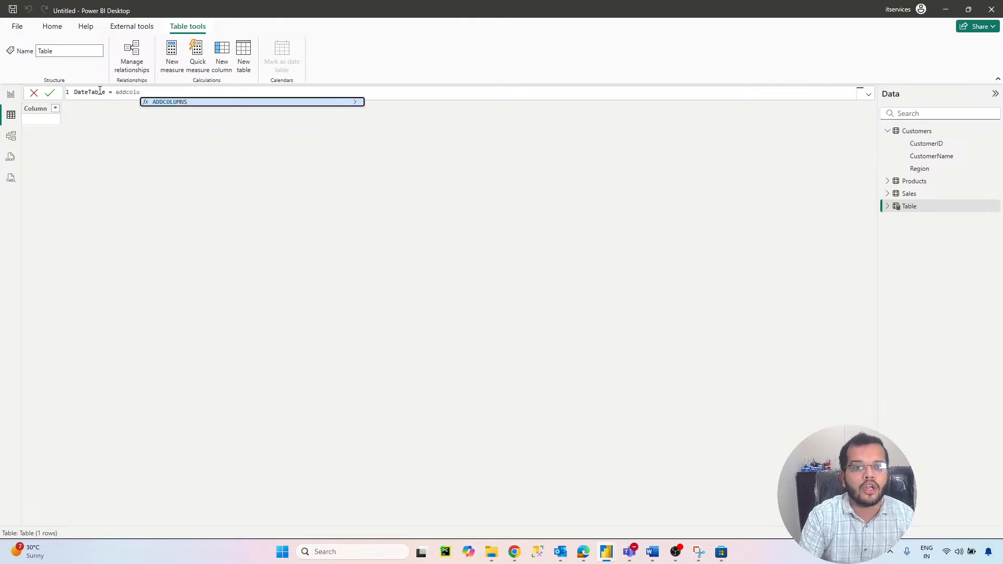
pyautogui.click(165, 103)
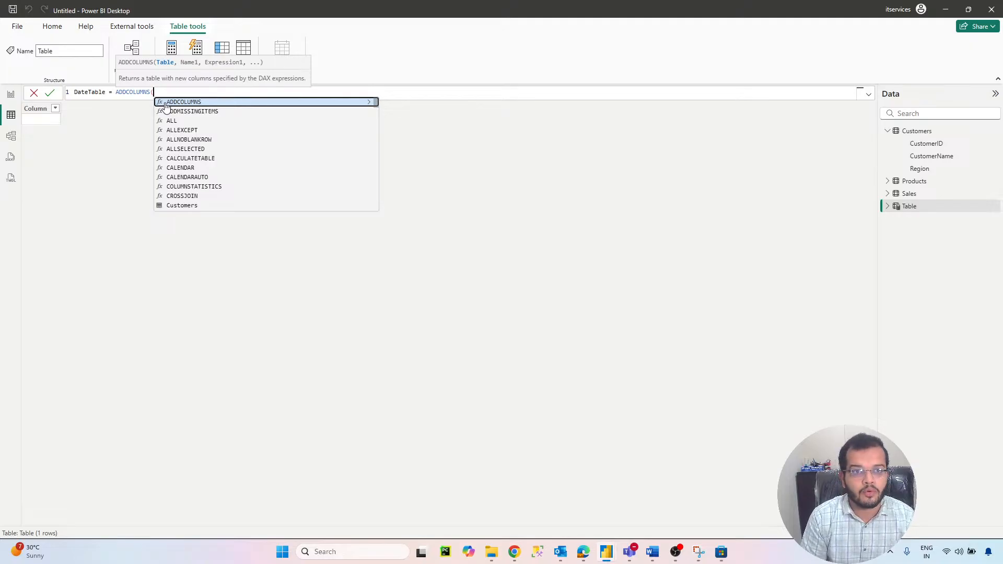
# - Insert the CALENDAR function as the table argument of ADDCOLUMNS in the DateTable formula
pyautogui.write('cale')
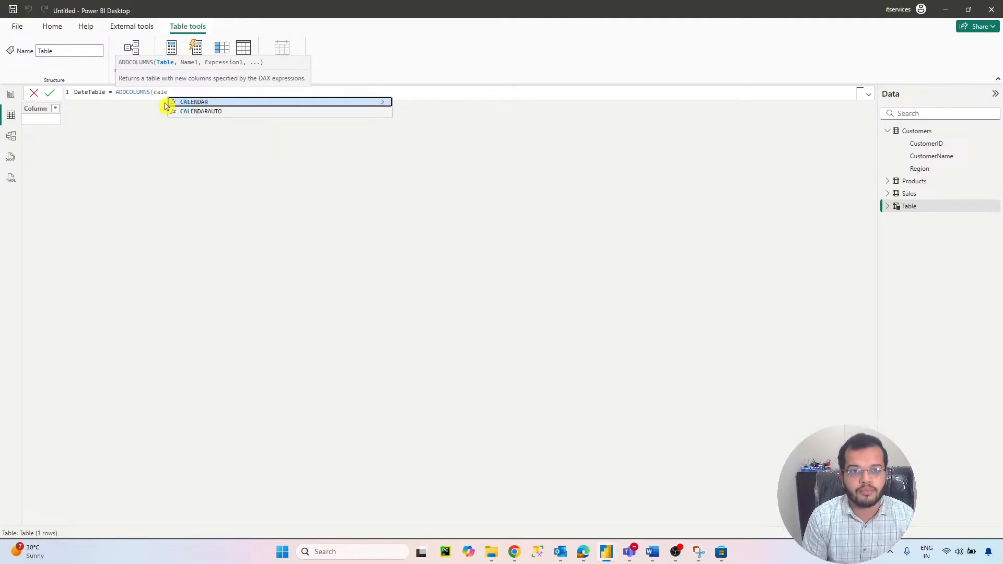
pyautogui.write('n')
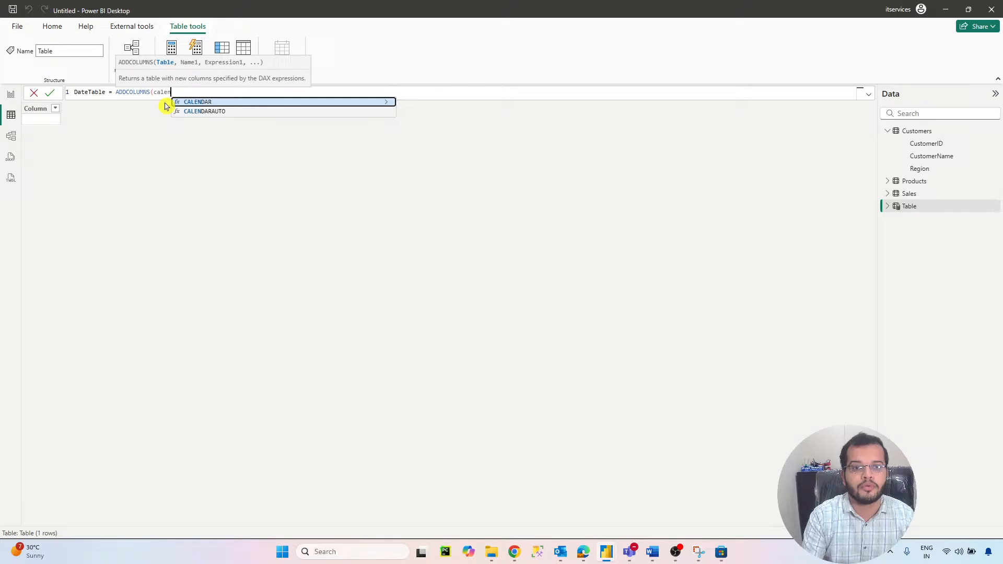
pyautogui.click(222, 102)
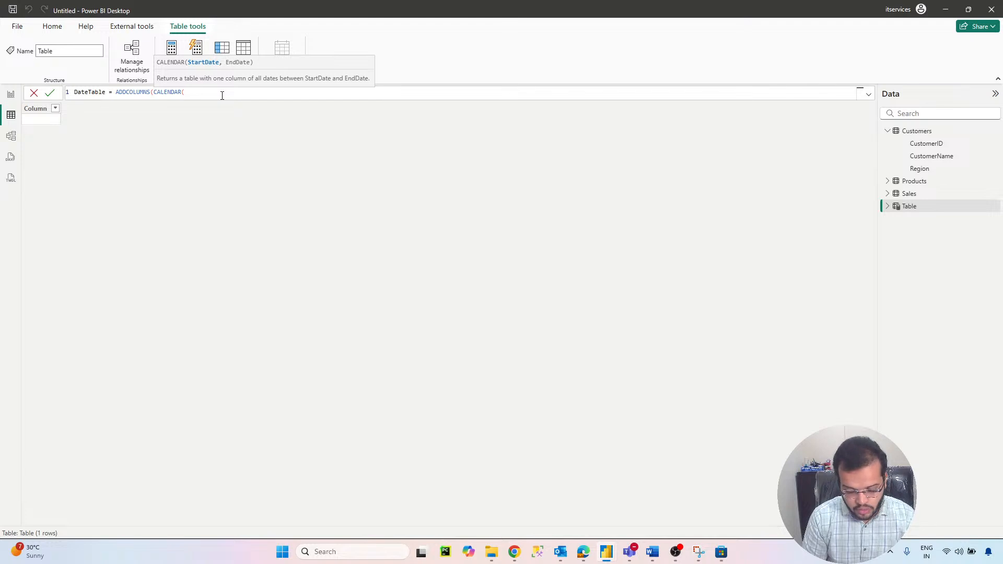
pyautogui.write('da')
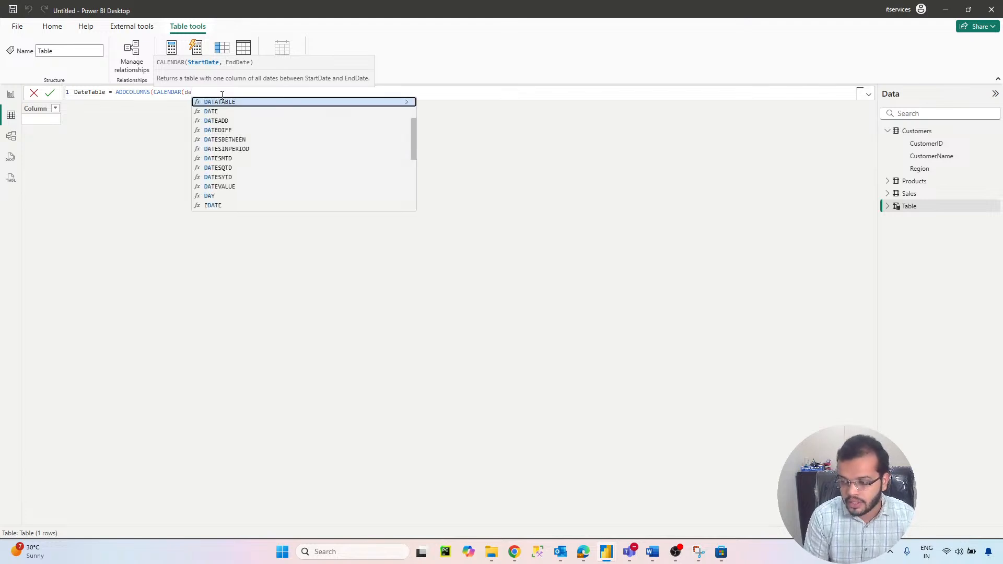
pyautogui.write('te')
pyautogui.press('BackSpace')
pyautogui.press('BackSpace')
pyautogui.press('BackSpace')
pyautogui.press('BackSpace')
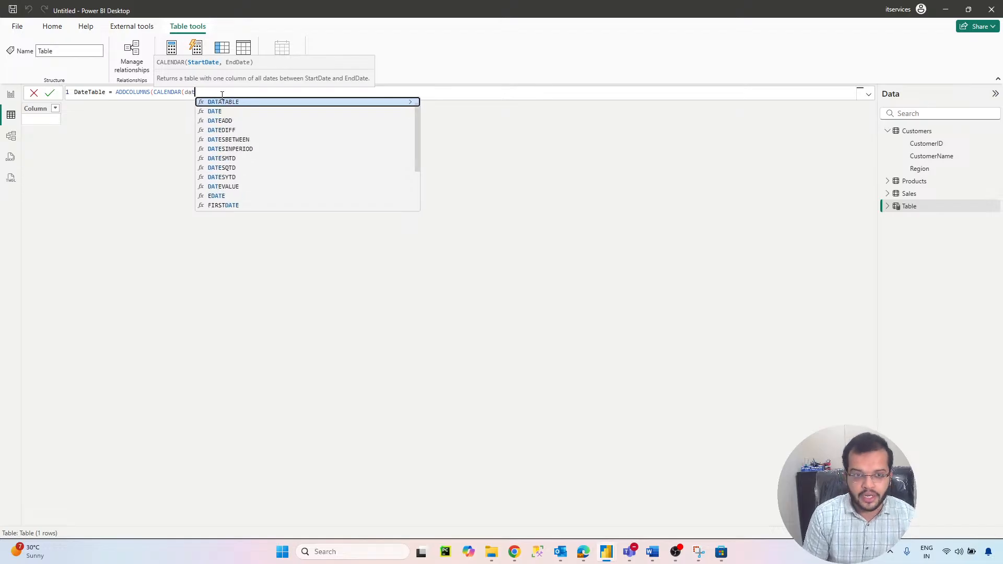
pyautogui.write('sa')
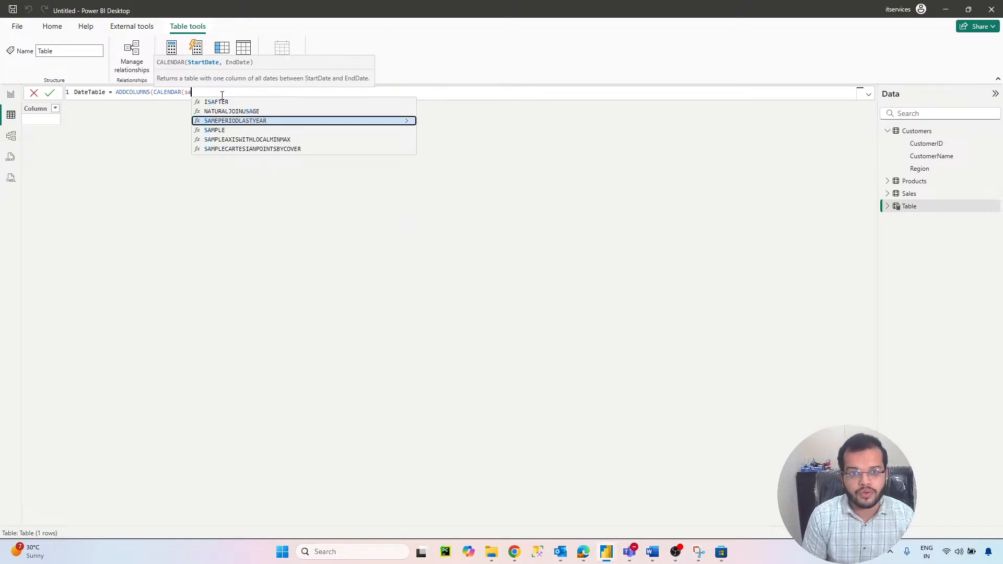
pyautogui.write('lesda')
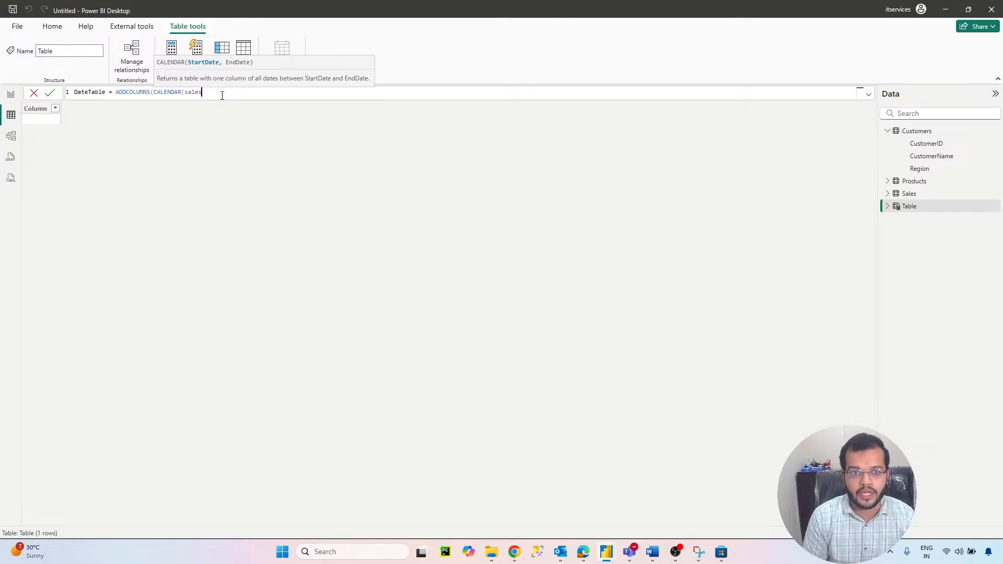
pyautogui.press('BackSpace')
pyautogui.press('BackSpace')
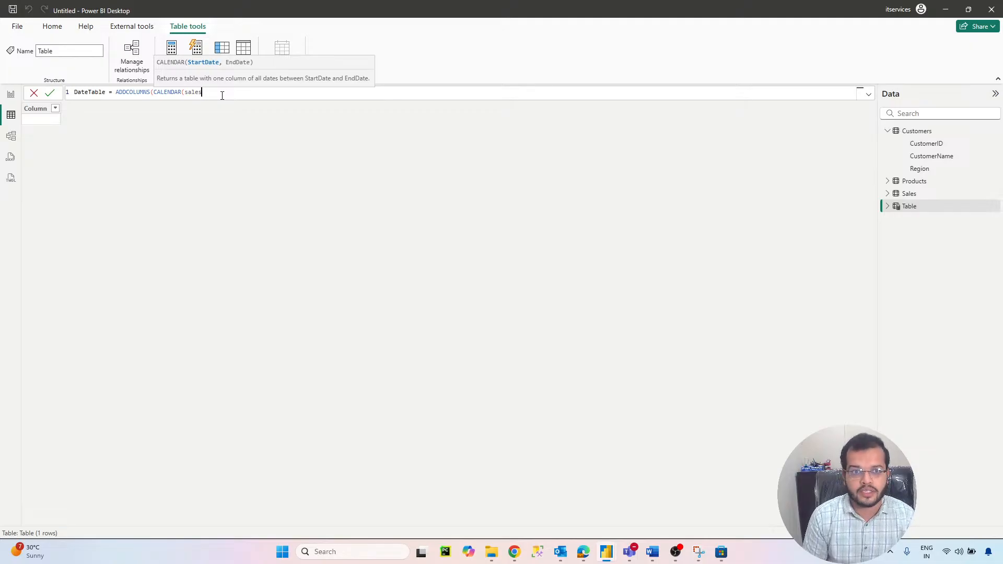
pyautogui.press('BackSpace')
pyautogui.press('BackSpace')
pyautogui.press('BackSpace')
pyautogui.press('BackSpace')
pyautogui.press('BackSpace')
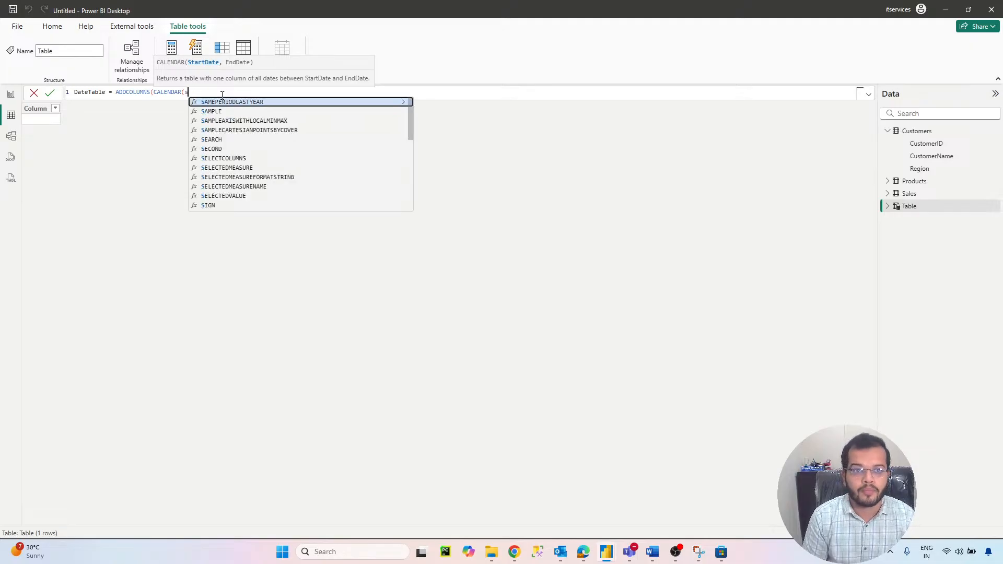
# - Enter DATE(2022,1,1) as the start date of the CALENDAR function in the DateTable formula
pyautogui.write('DATE')
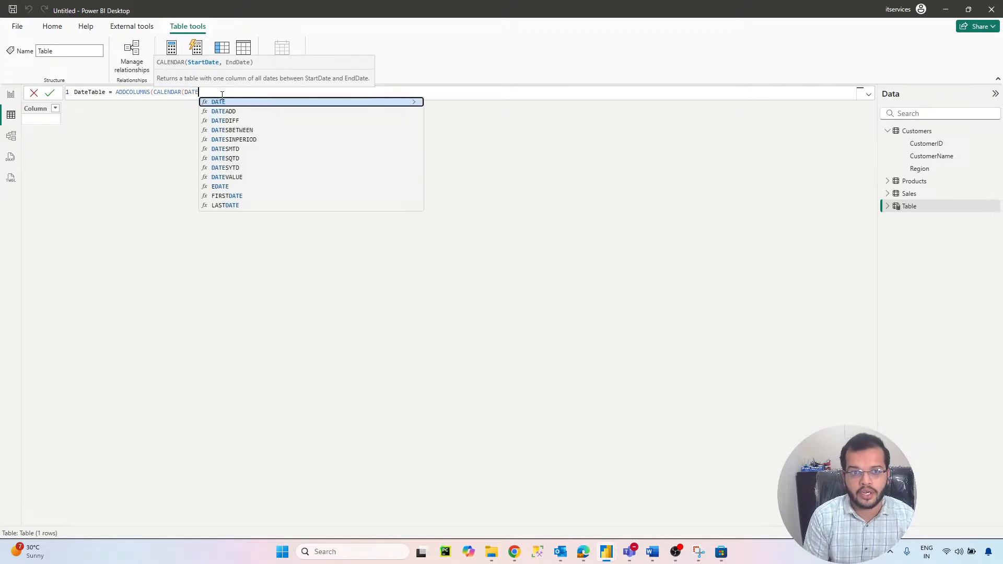
pyautogui.write('(')
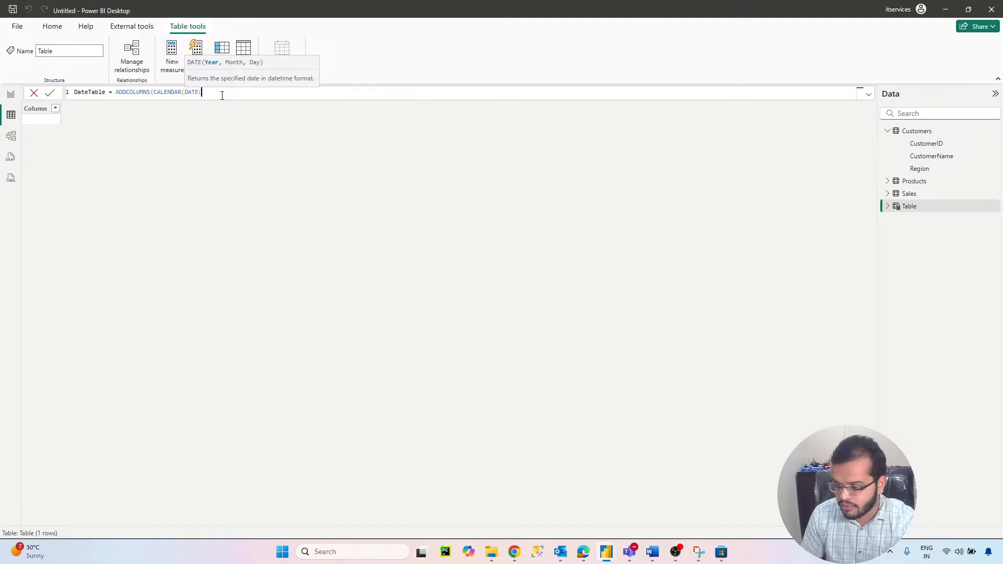
pyautogui.write('202')
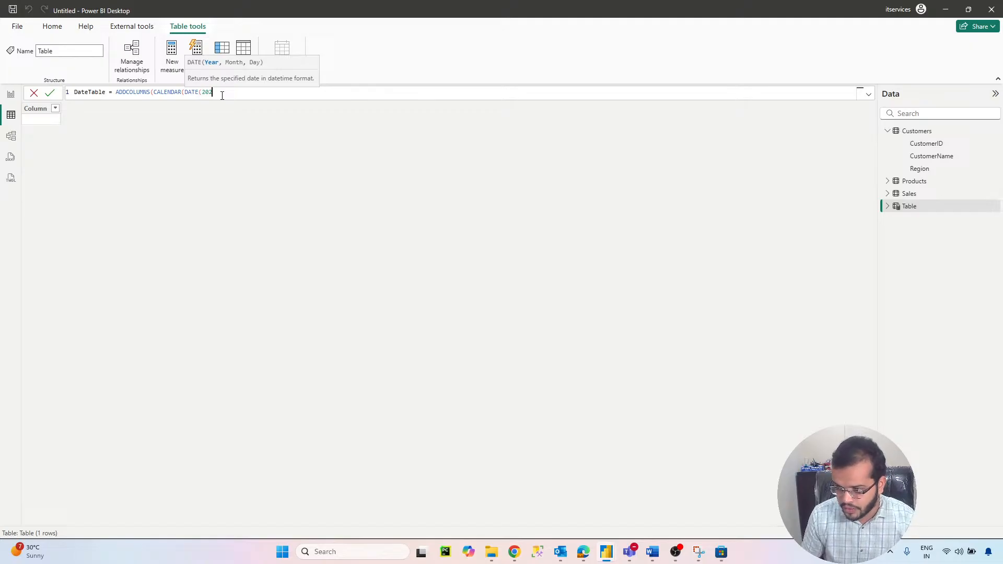
pyautogui.write('2,')
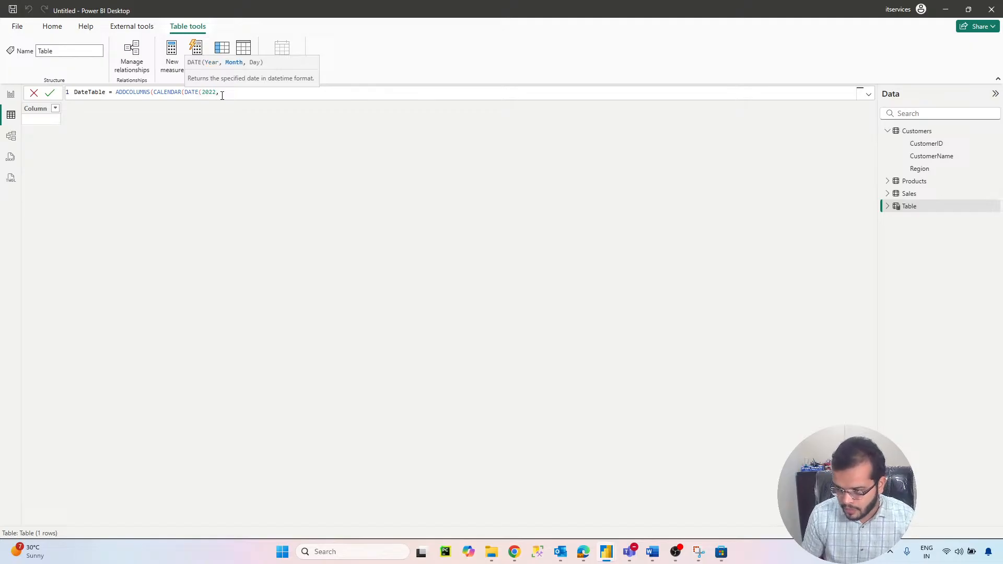
pyautogui.write('1,')
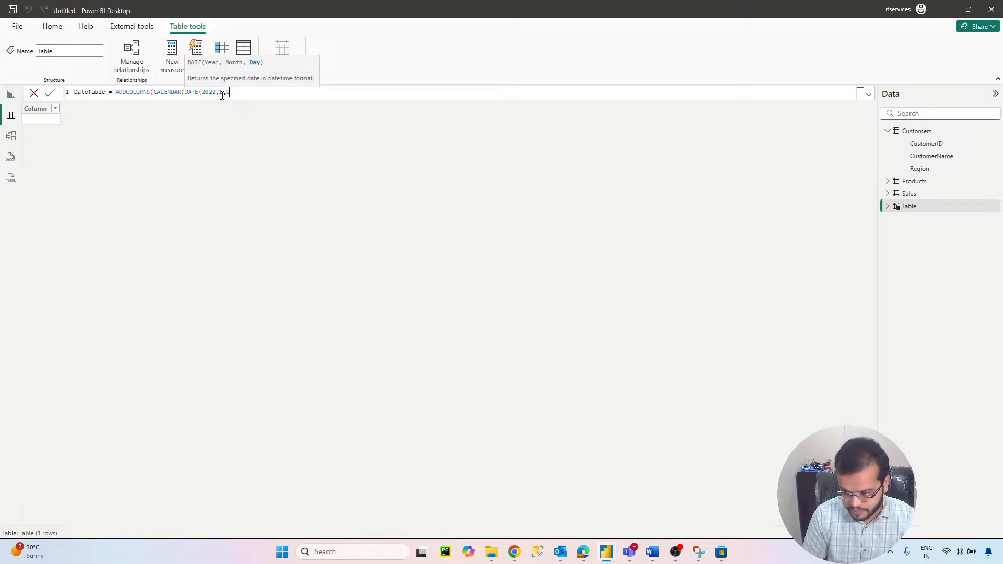
pyautogui.write('1),')
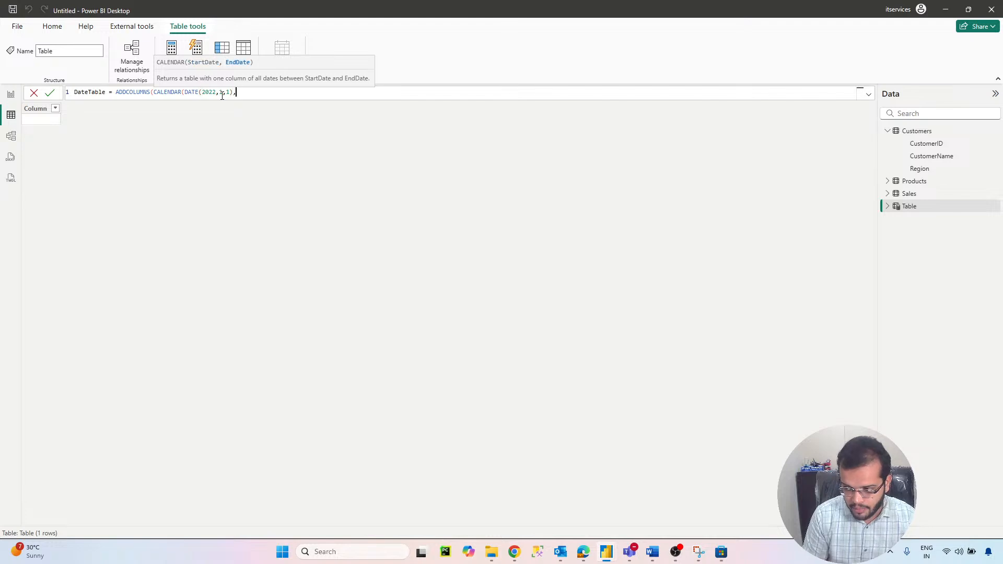
# - Enter DATE(2025,12,31) as the end date and close the CALENDAR function
pyautogui.write('DATE')
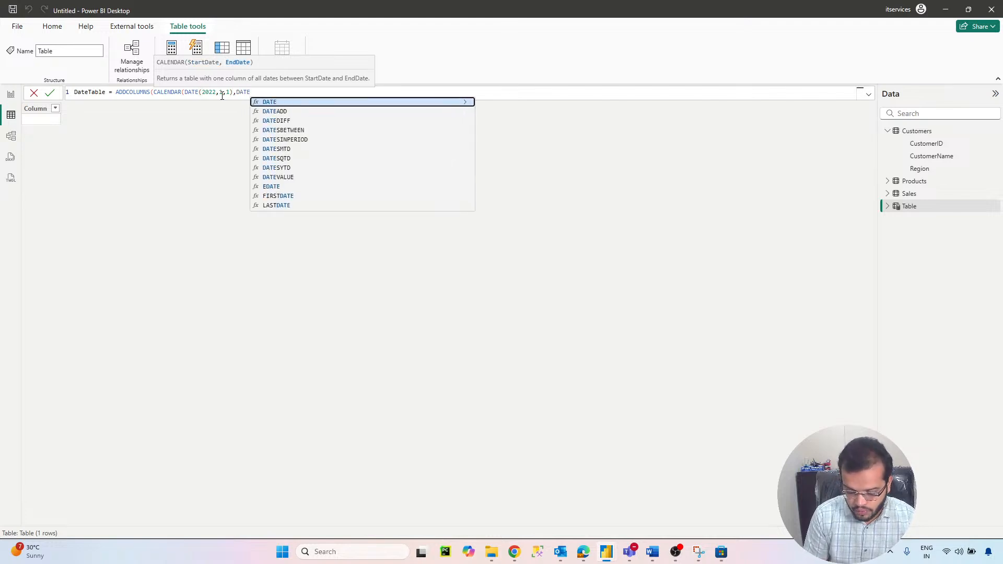
pyautogui.write('(202')
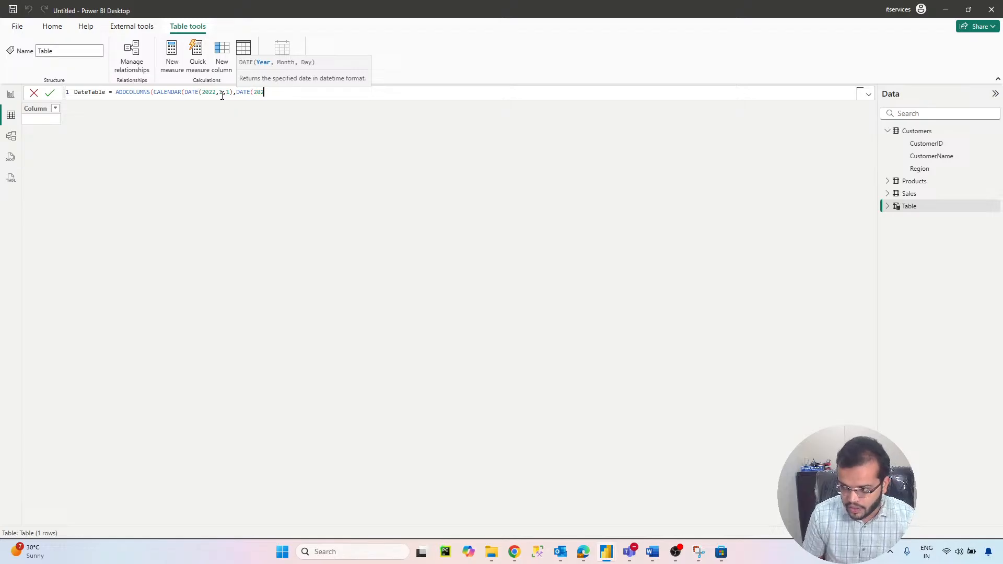
pyautogui.write('5,12,31')
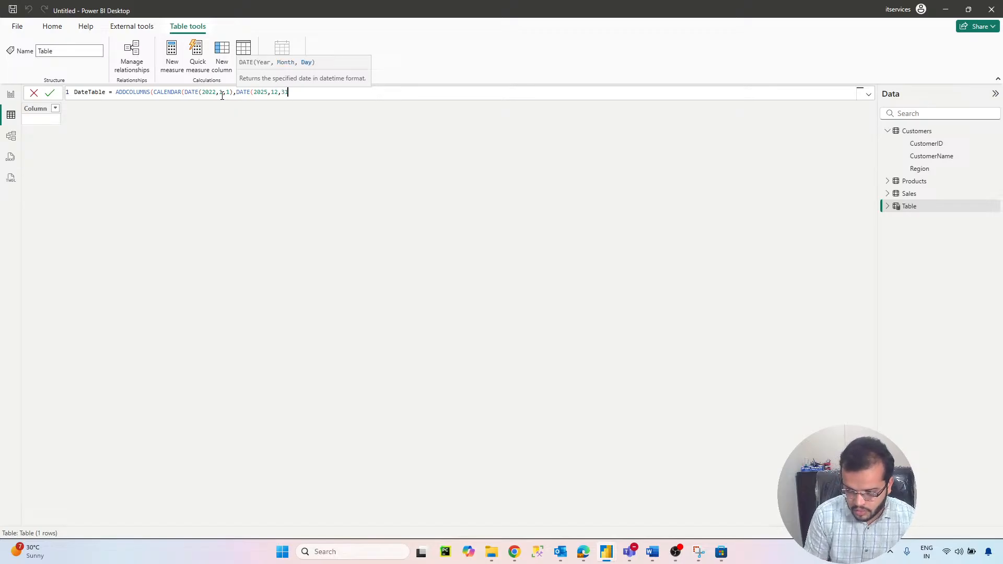
pyautogui.write(')),"')
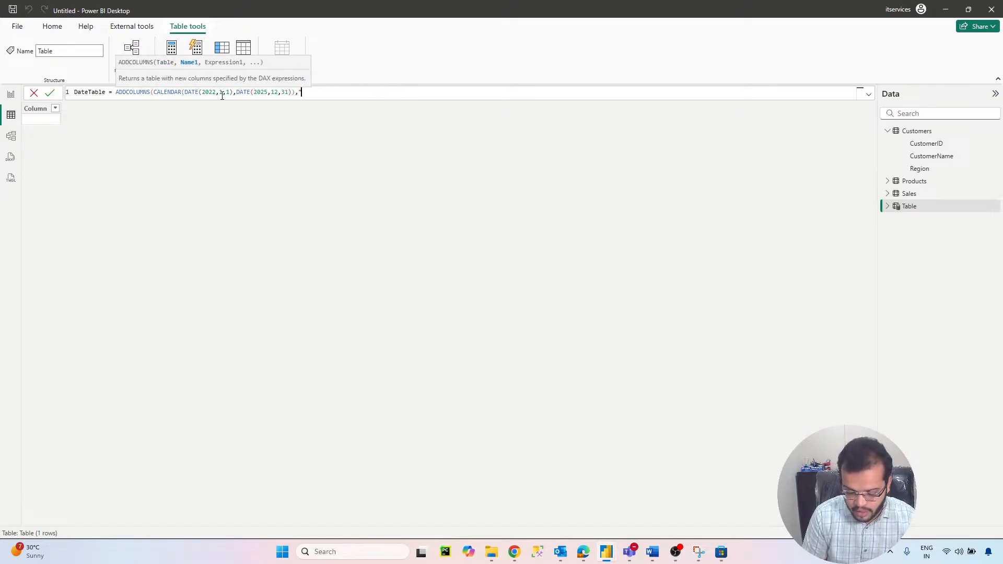
# - Add a "YEAR" column to the ADDCOLUMNS formula with the expression YEAR(DATE)
pyautogui.write('YEAR')
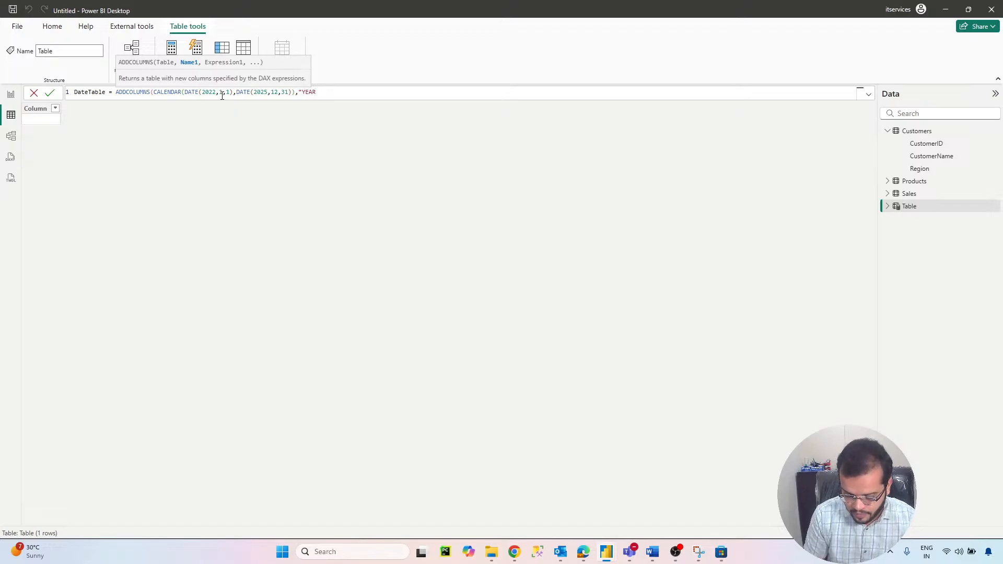
pyautogui.write('",')
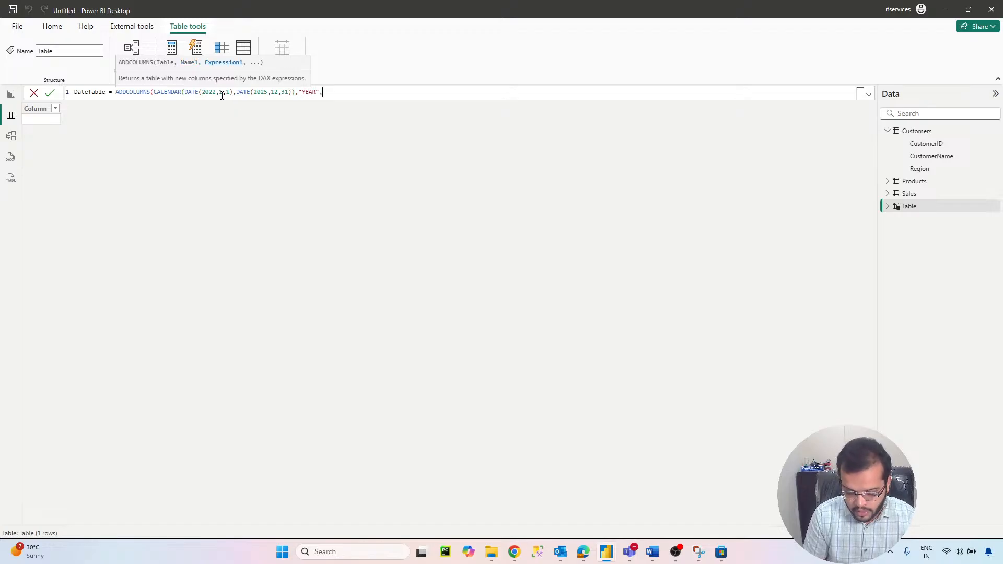
pyautogui.write('YEAR')
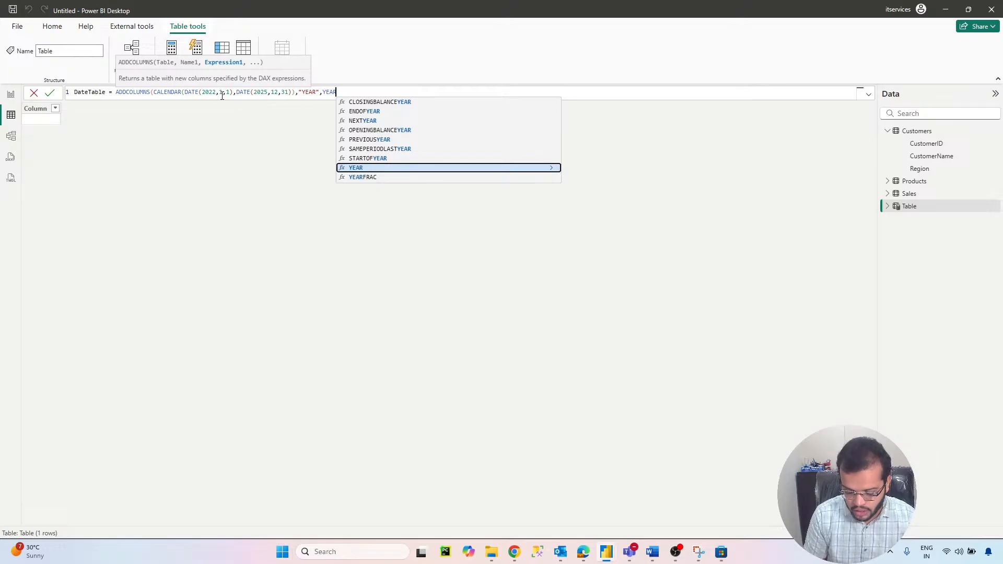
pyautogui.write('(DATE')
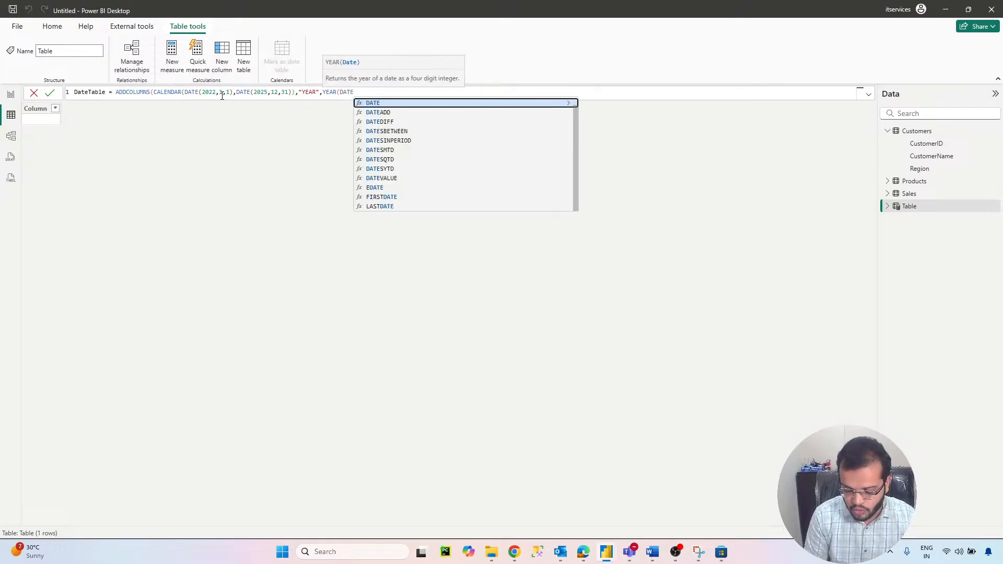
pyautogui.write(')')
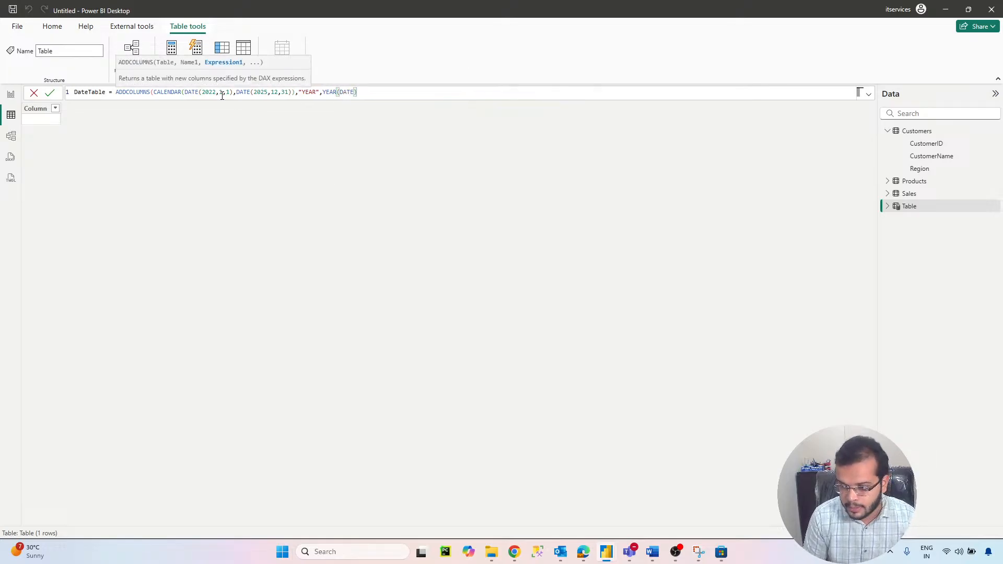
# - Add a MONTH column to the DateTable formula with the expression FORMAT(DATE,"MMMM")
pyautogui.write(',"MONT')
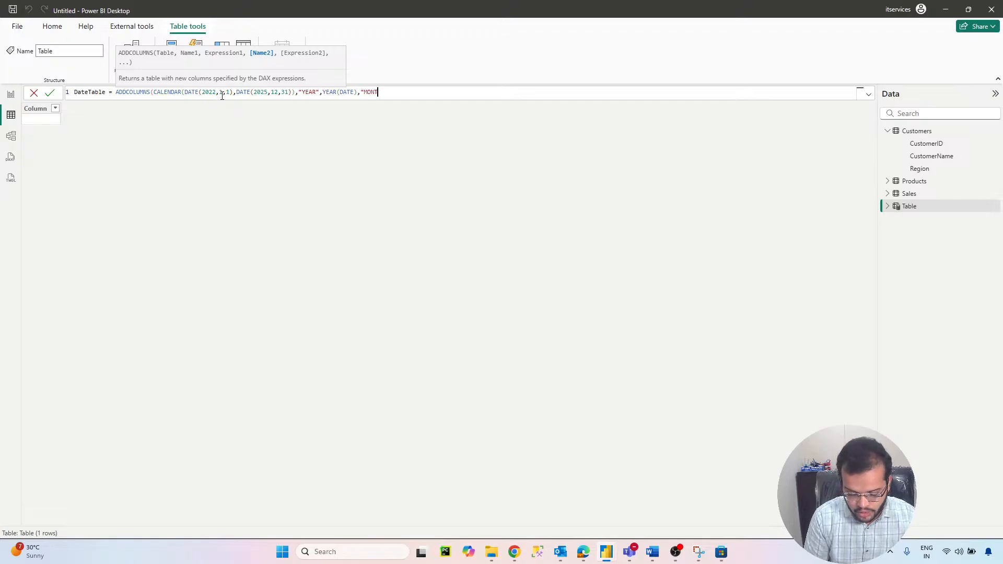
pyautogui.write('H,FORMAT')
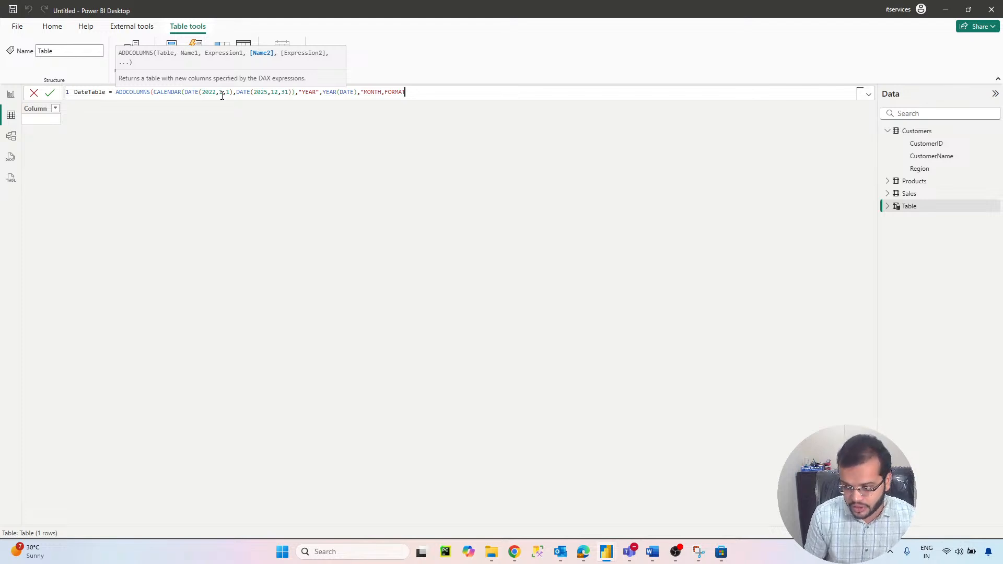
pyautogui.write('(DATE,')
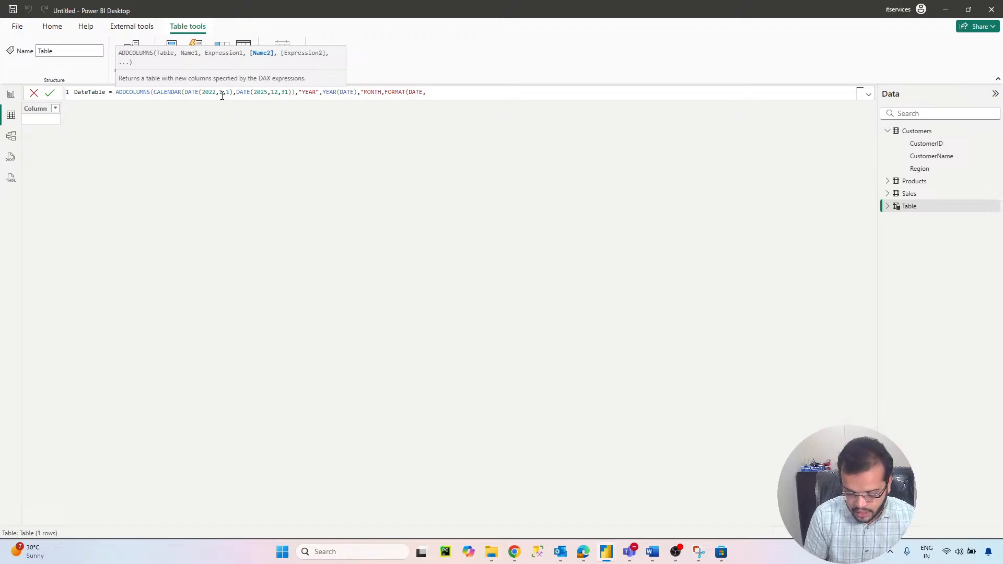
pyautogui.write('"MMMM"')
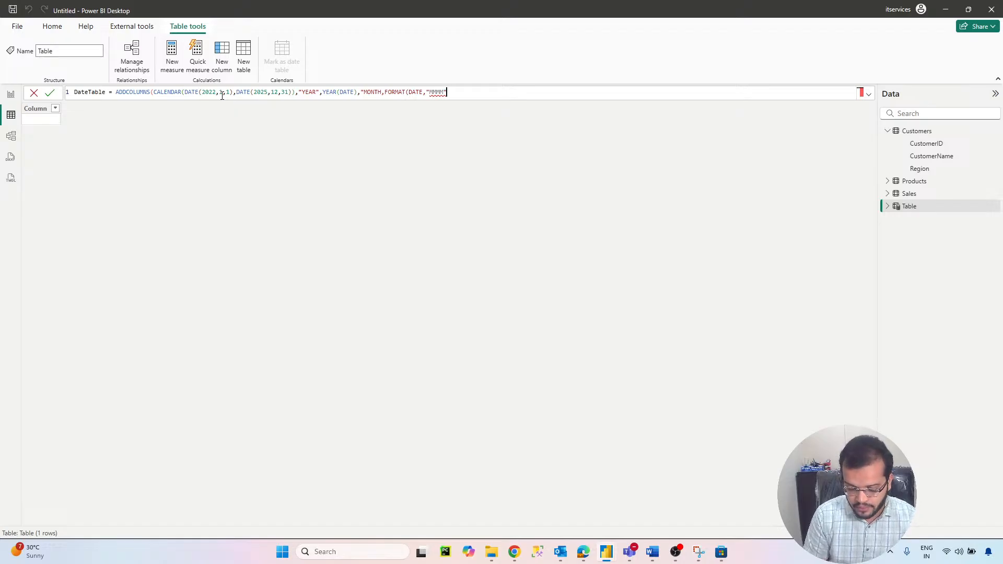
pyautogui.write('),')
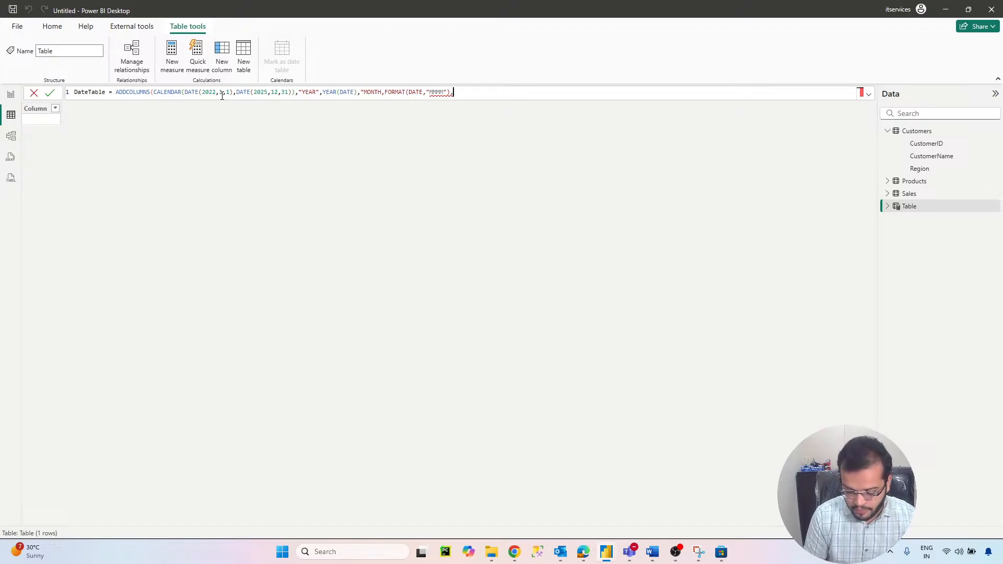
# - Add a "MONTHNO" column to the DateTable formula with the expression MONTH(DATE)
pyautogui.write('"')
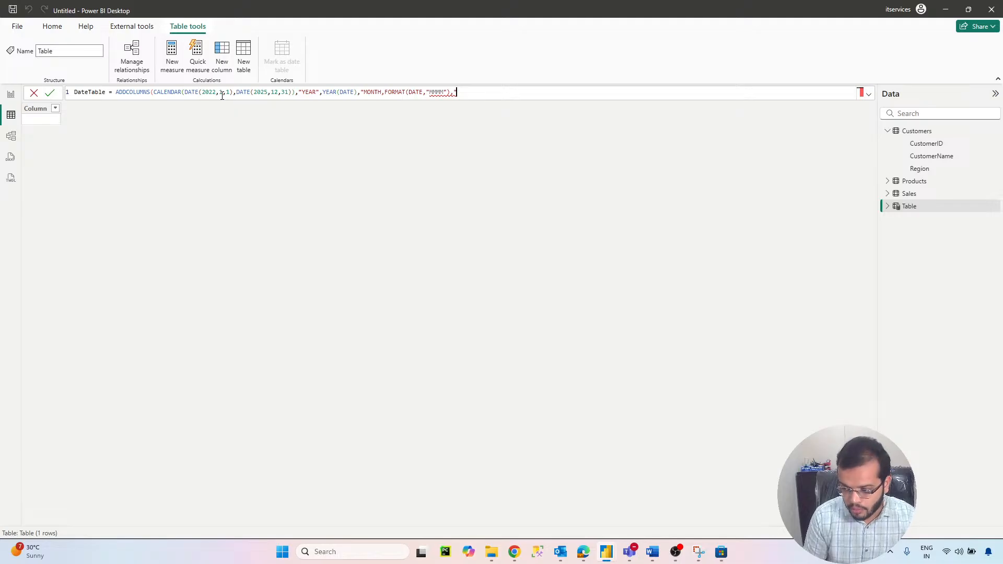
pyautogui.write('MONTH')
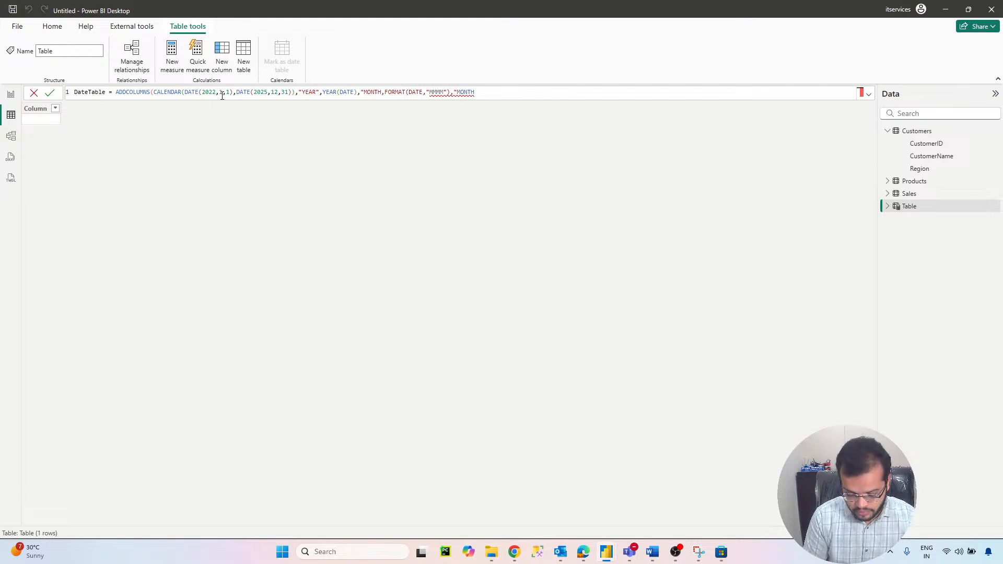
pyautogui.write('NO')
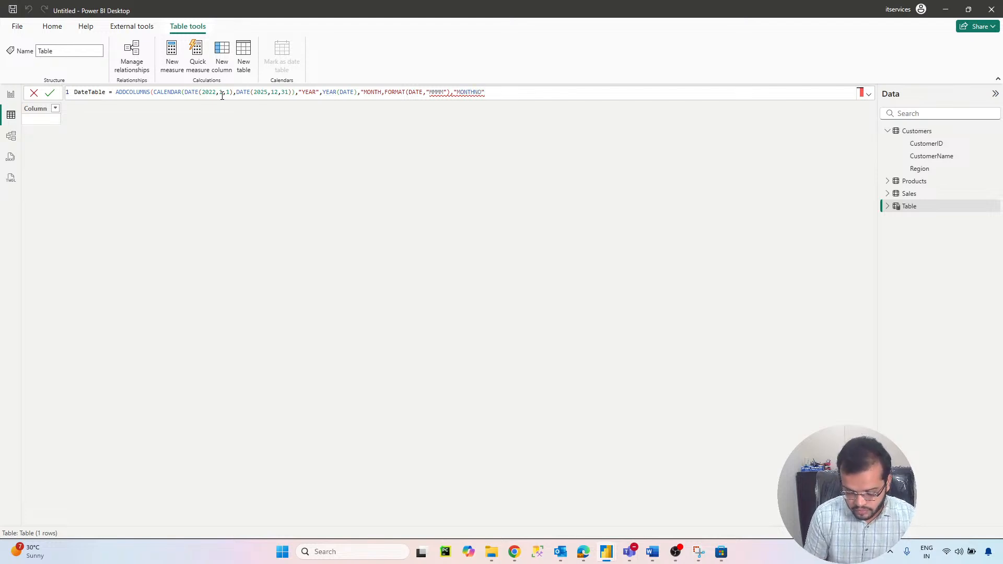
pyautogui.write('",MONTH')
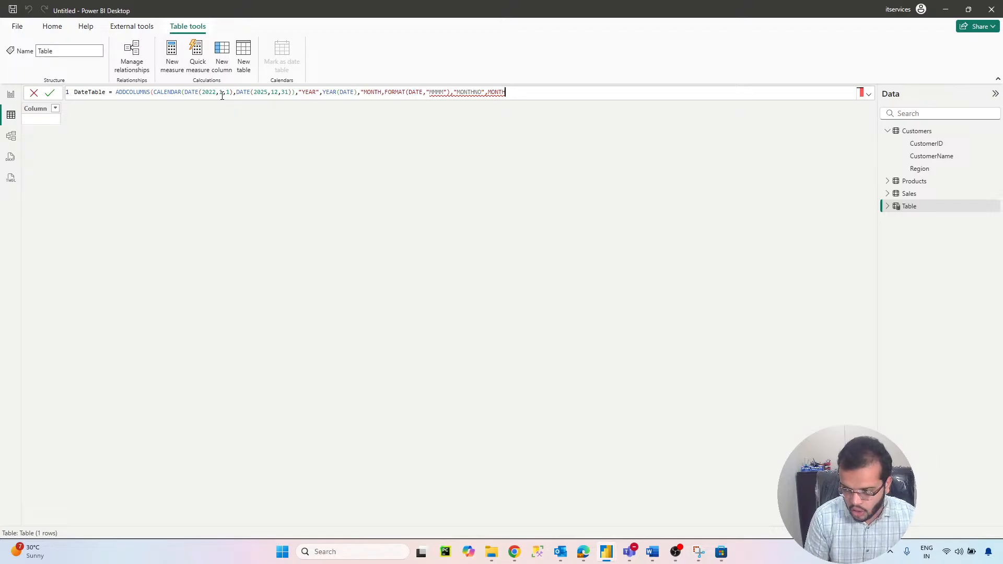
pyautogui.write('(DATE')
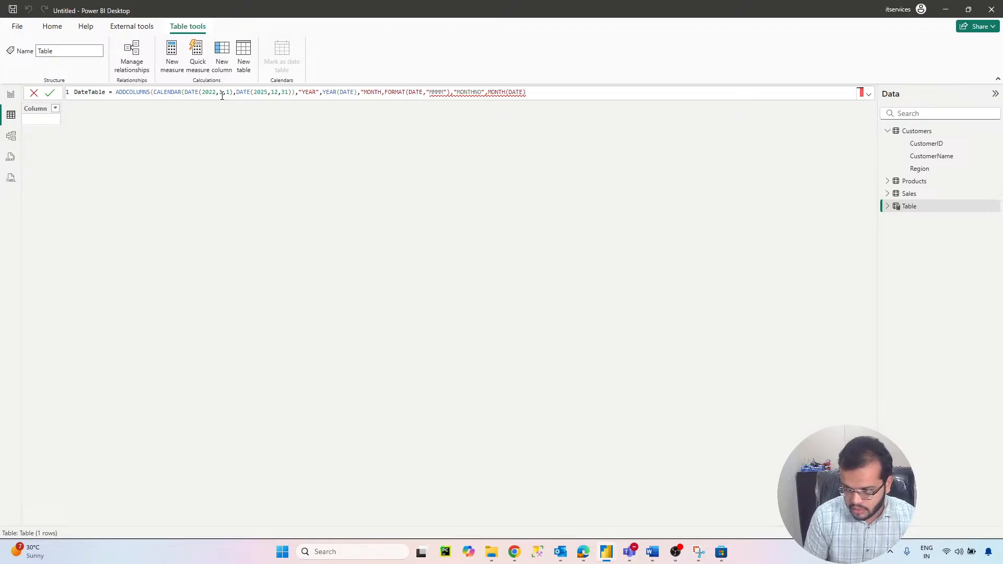
# - Add a "QUARTER" column with the expression "Q" & FORMAT(DATE,"Q") and close the ADDCOLUMNS formula
pyautogui.write('),"Q')
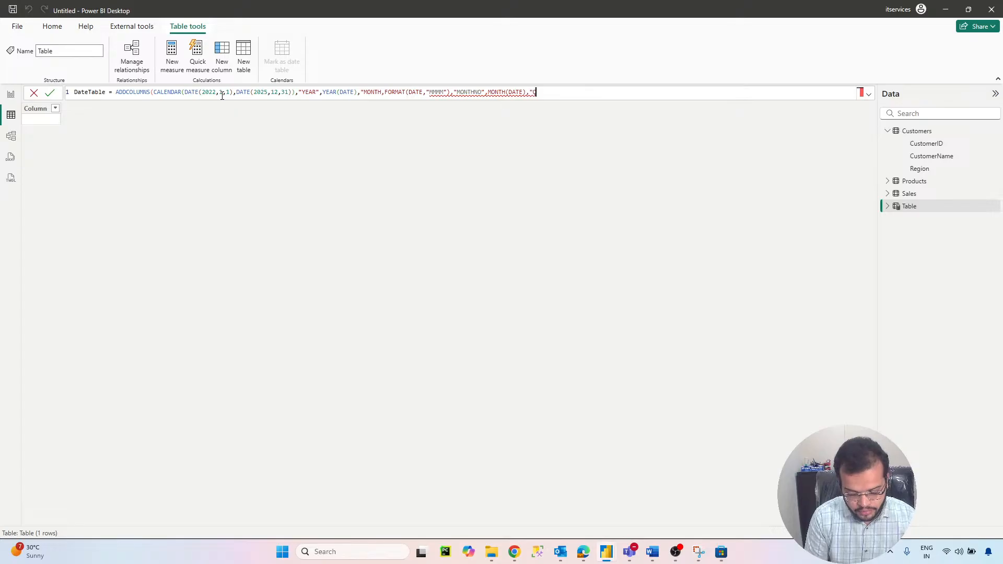
pyautogui.write('UARTER')
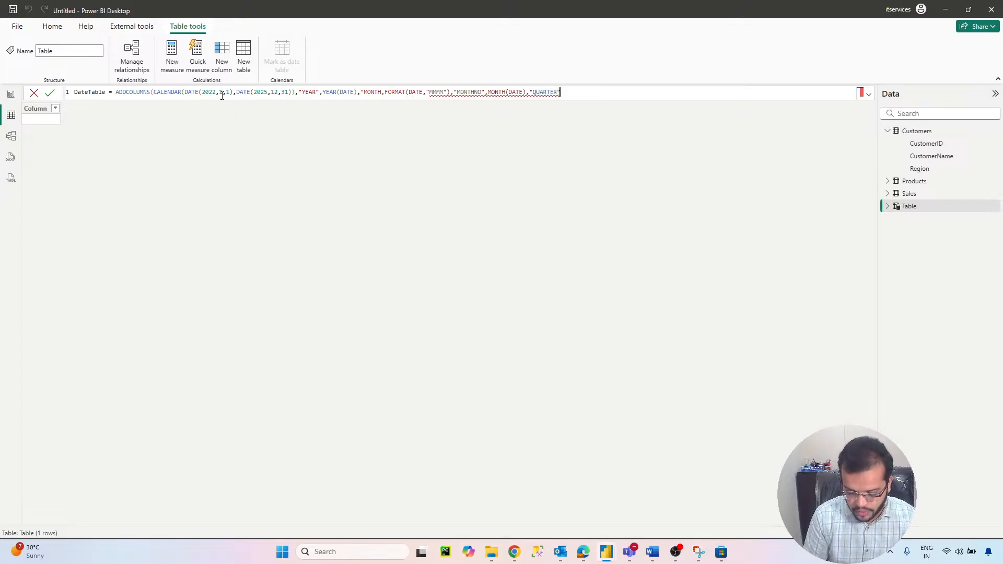
pyautogui.write('","')
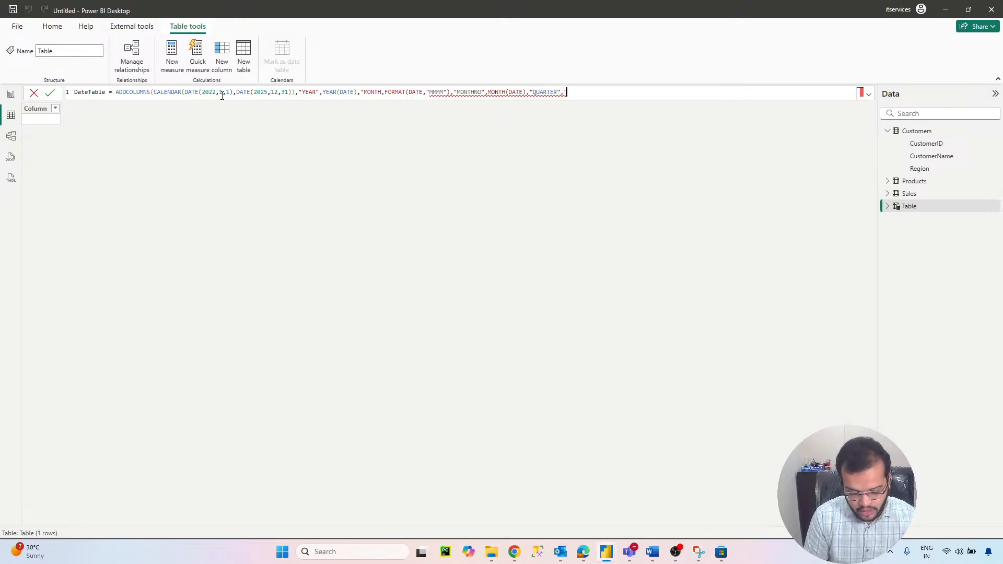
pyautogui.write('Q')
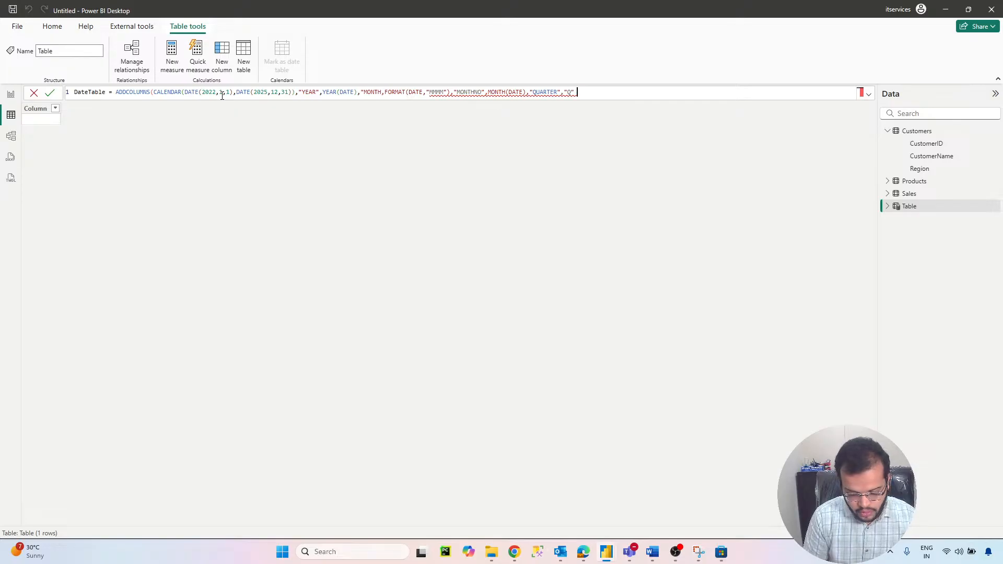
pyautogui.write('" & FORMAT')
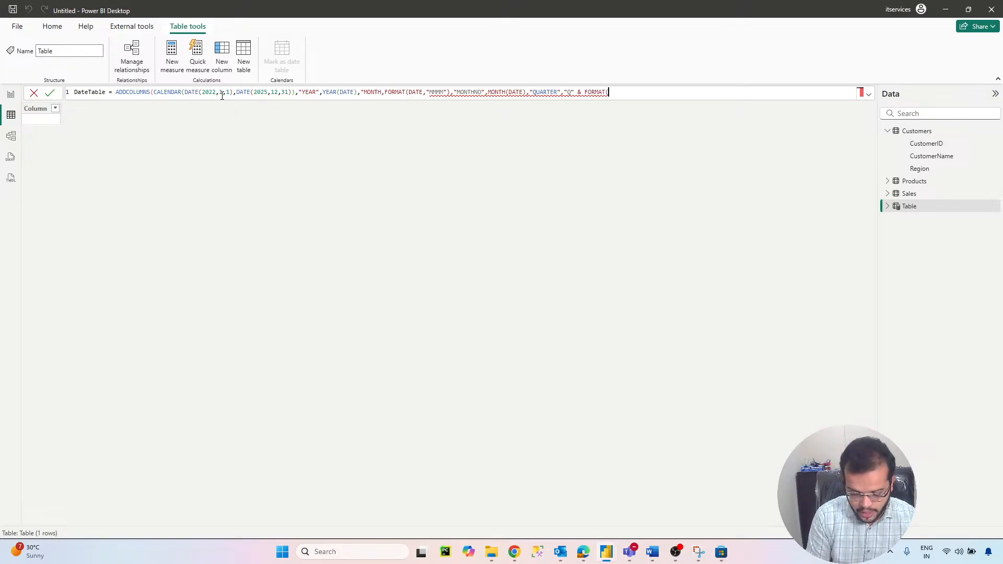
pyautogui.write('(DATE,"Q')
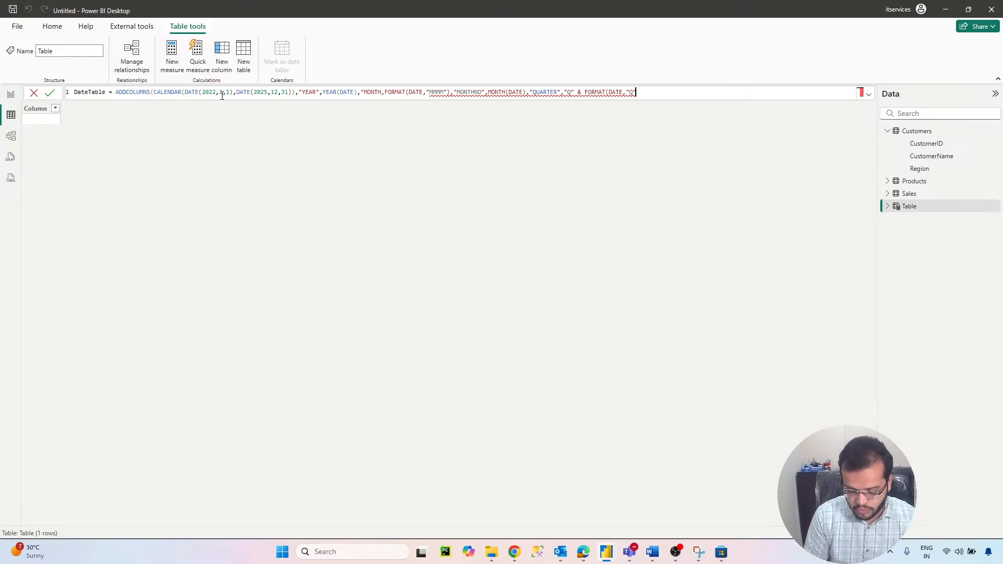
pyautogui.write('"))')
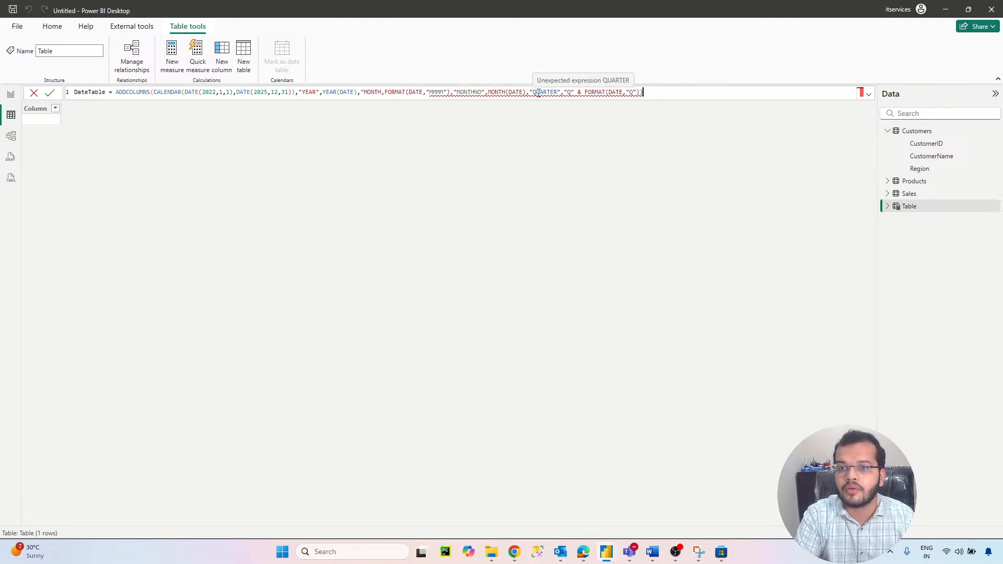
# - Try to repair the MONTH column's FORMAT expression in the DateTable formula by writing its date argument as [DATE]
pyautogui.click(450, 92)
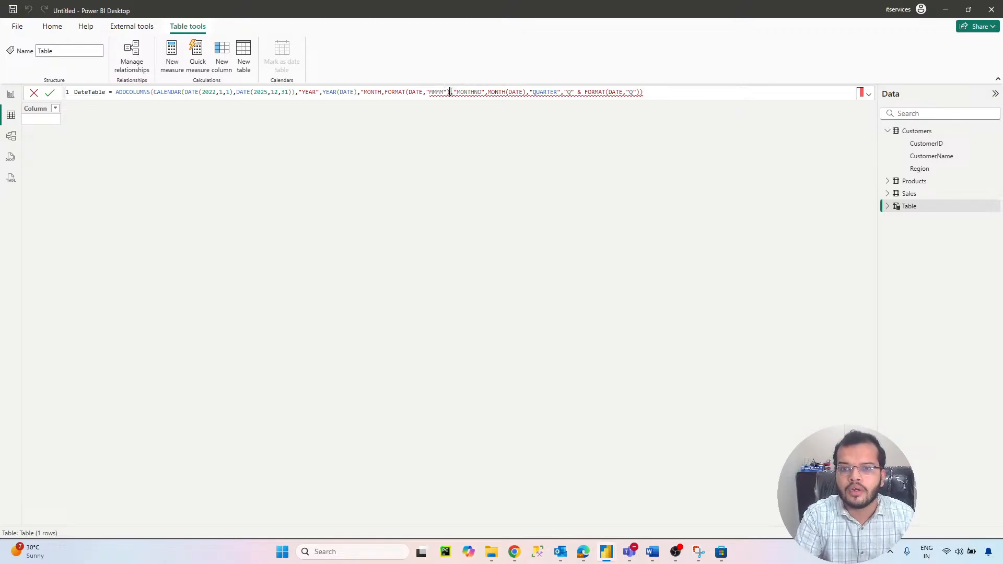
pyautogui.write(')')
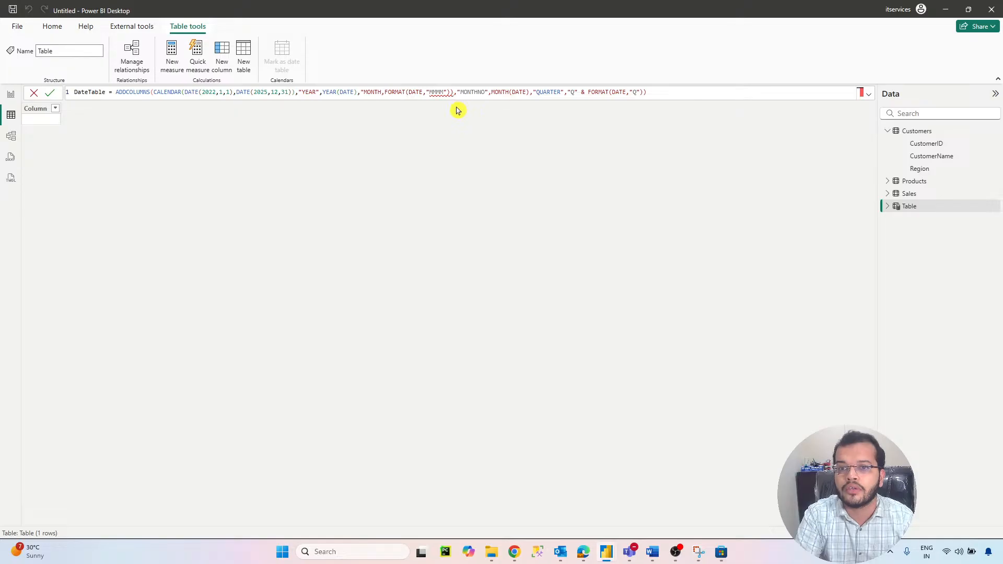
pyautogui.click(410, 92)
pyautogui.write('[')
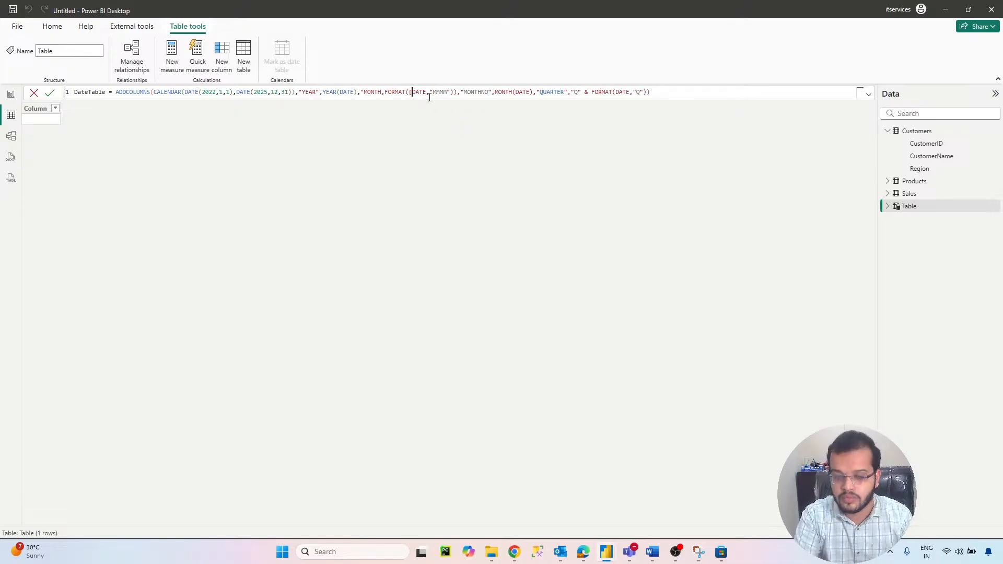
pyautogui.click(427, 92)
pyautogui.write(']')
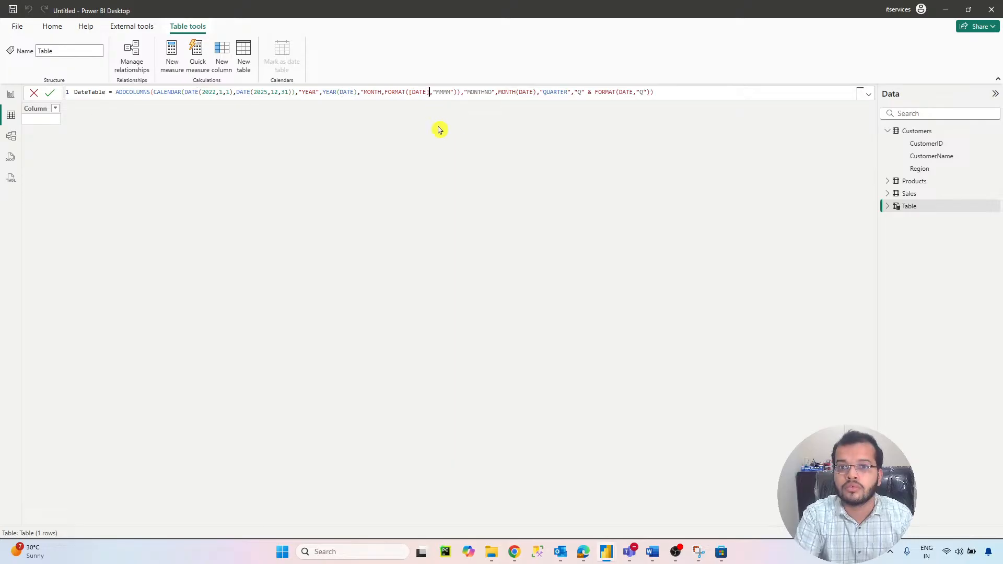
pyautogui.click(477, 93)
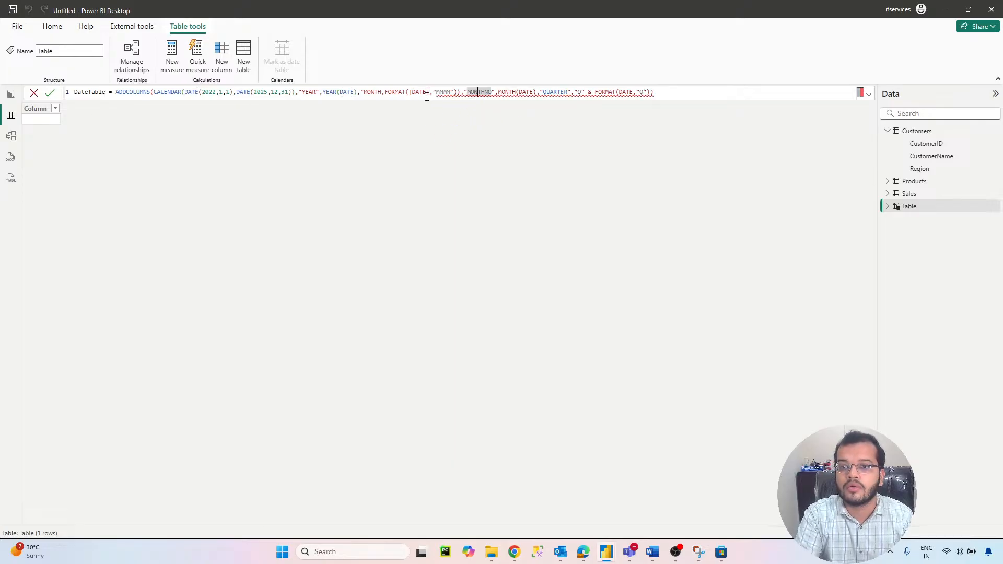
pyautogui.click(459, 93)
pyautogui.press('BackSpace')
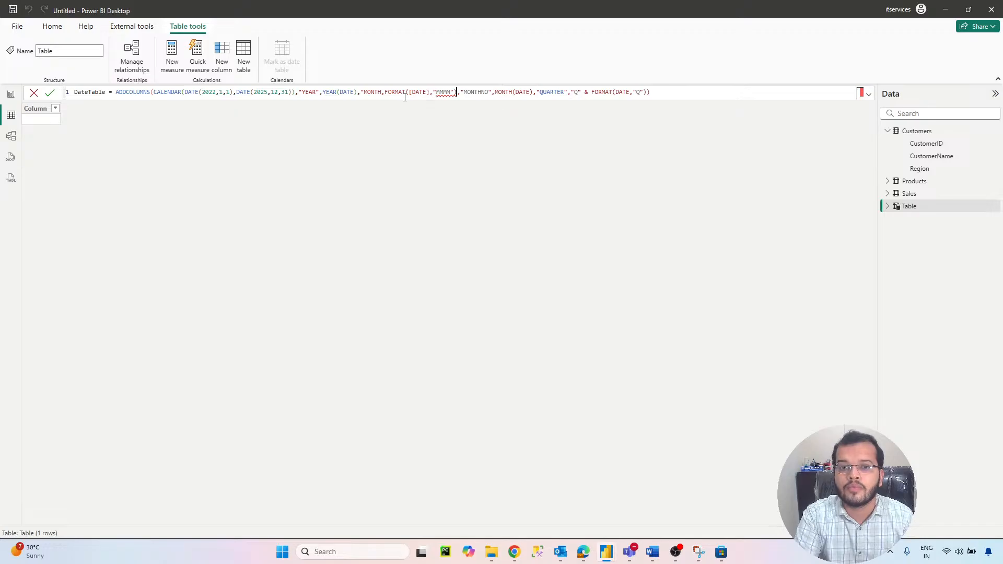
# - Close the quotation mark after the MONTH column name, remove the square brackets from its date argument and commit the DateTable formula
pyautogui.click(381, 94)
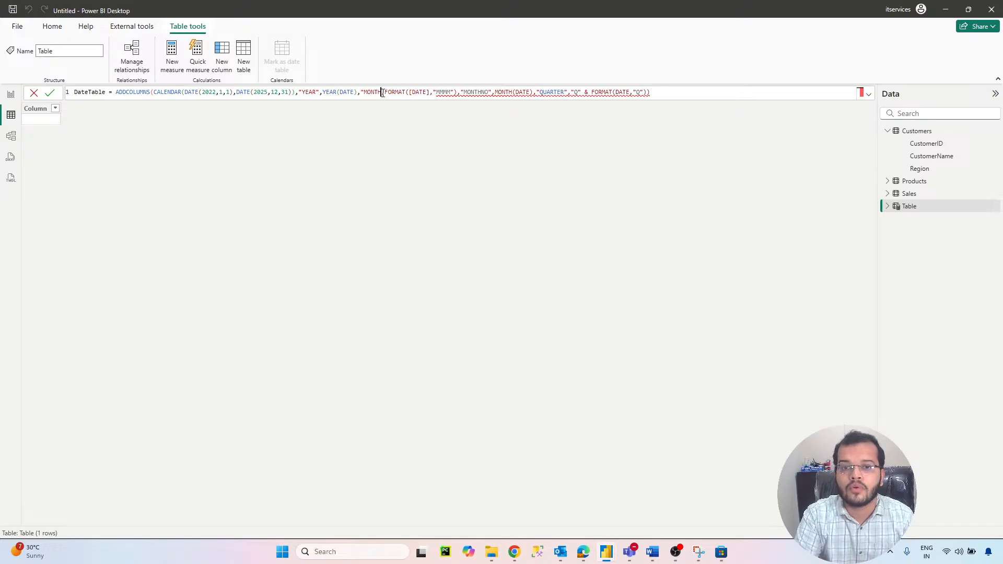
pyautogui.write('"')
pyautogui.click(432, 93)
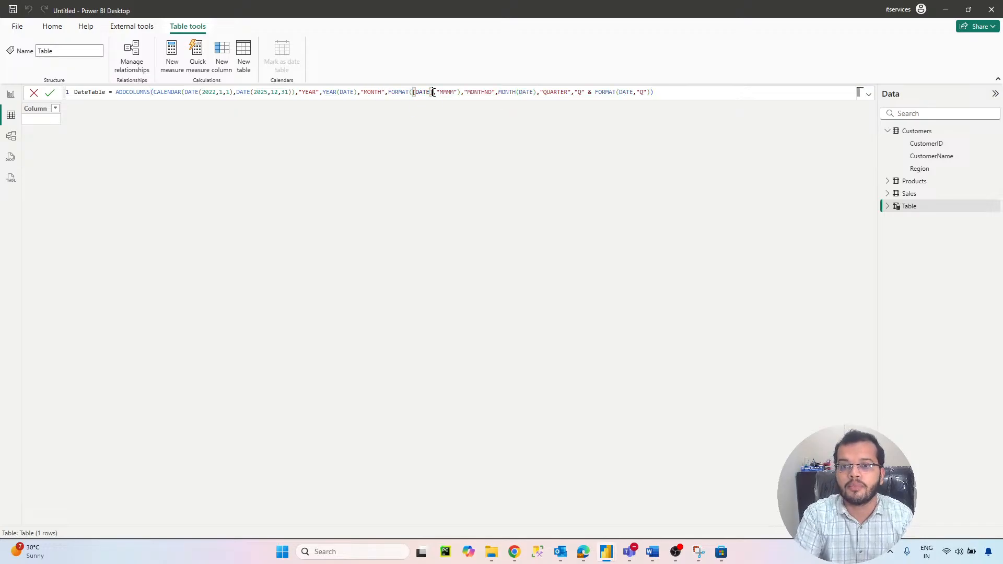
pyautogui.press('BackSpace')
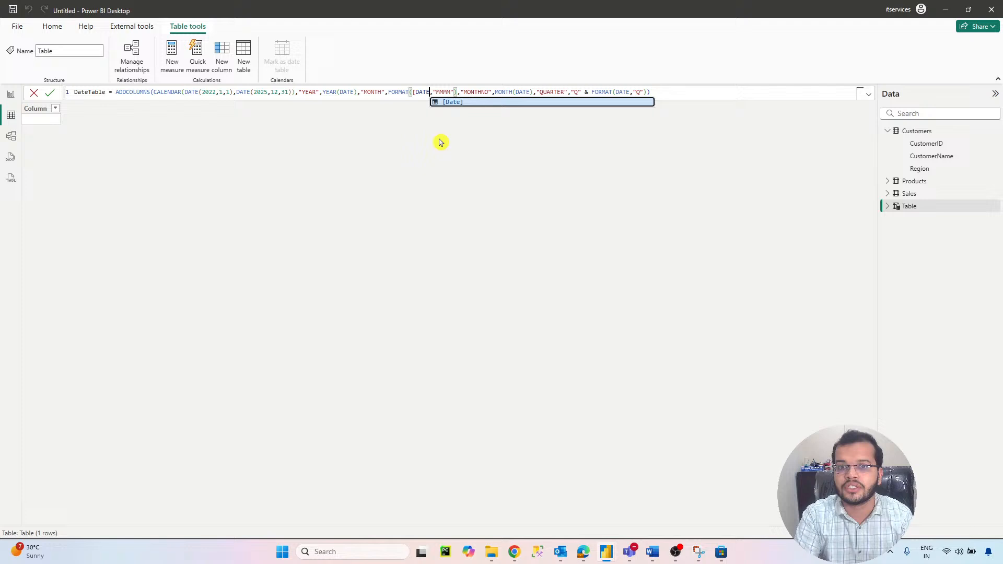
pyautogui.click(415, 92)
pyautogui.press('BackSpace')
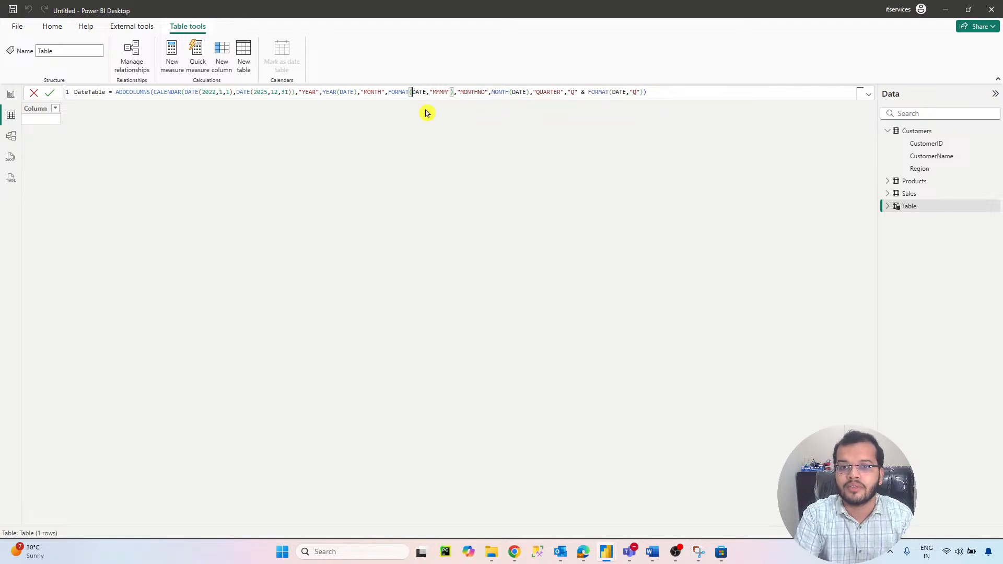
pyautogui.click(688, 96)
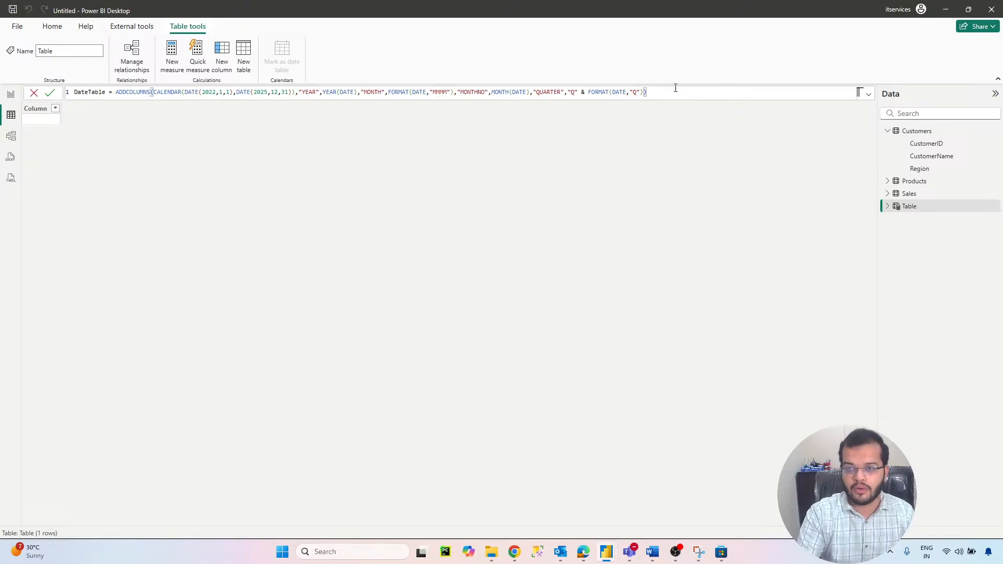
pyautogui.press('Return')
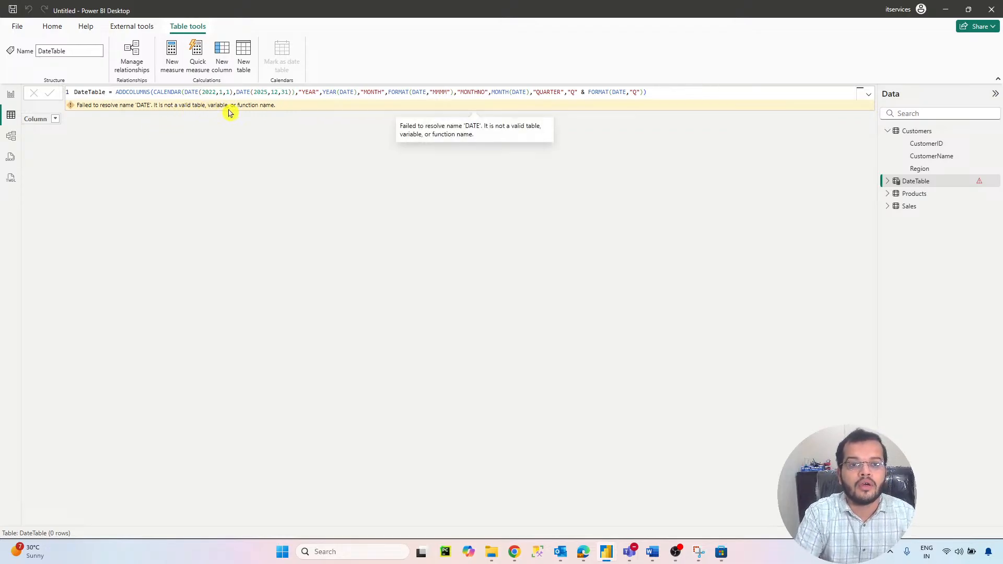
# - Replace DATE with the [Date] column reference in the MONTH column's FORMAT expression
pyautogui.click(426, 92)
pyautogui.write(']')
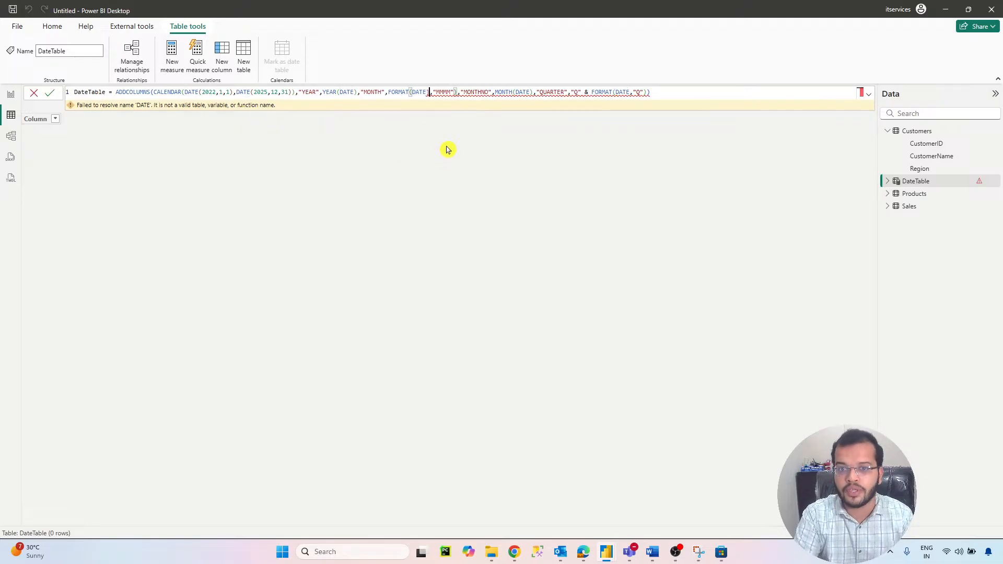
pyautogui.click(413, 92)
pyautogui.write('[')
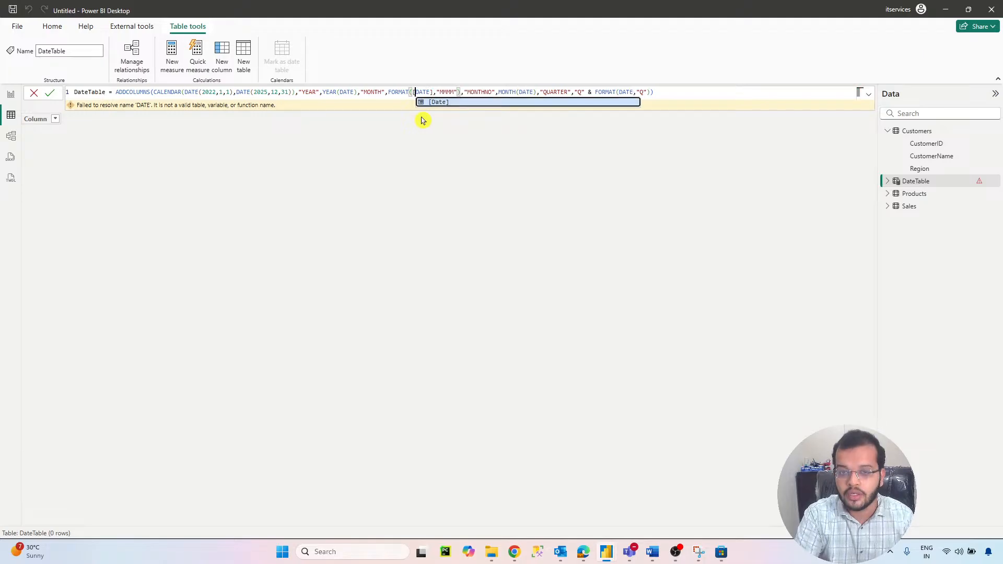
pyautogui.click(438, 103)
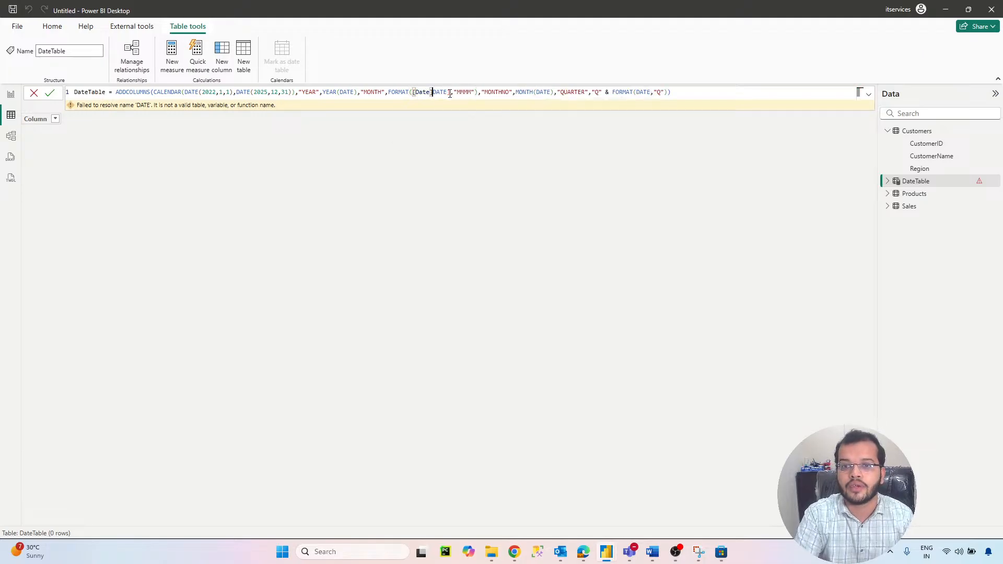
pyautogui.click(449, 92)
pyautogui.press('BackSpace')
pyautogui.press('BackSpace')
pyautogui.press('BackSpace')
pyautogui.press('BackSpace')
pyautogui.press('BackSpace')
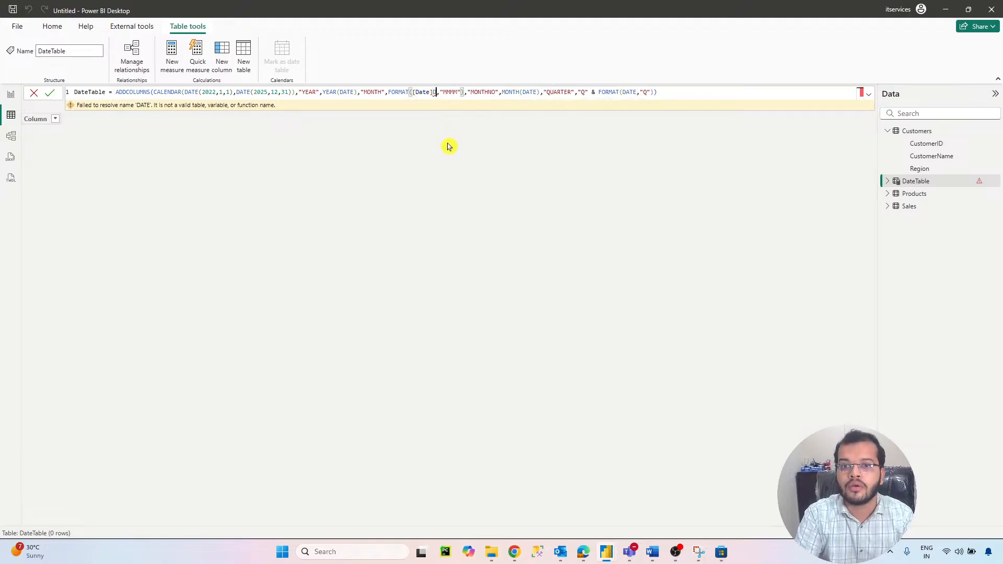
# - Replace DATE with the [Date] column reference in the YEAR column's expression
pyautogui.click(356, 92)
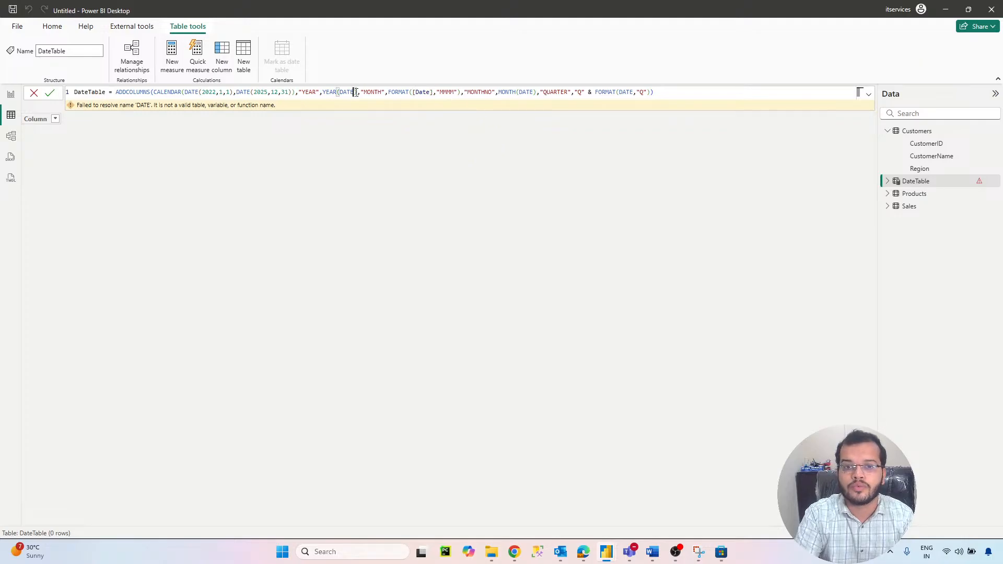
pyautogui.write(']')
pyautogui.click(339, 92)
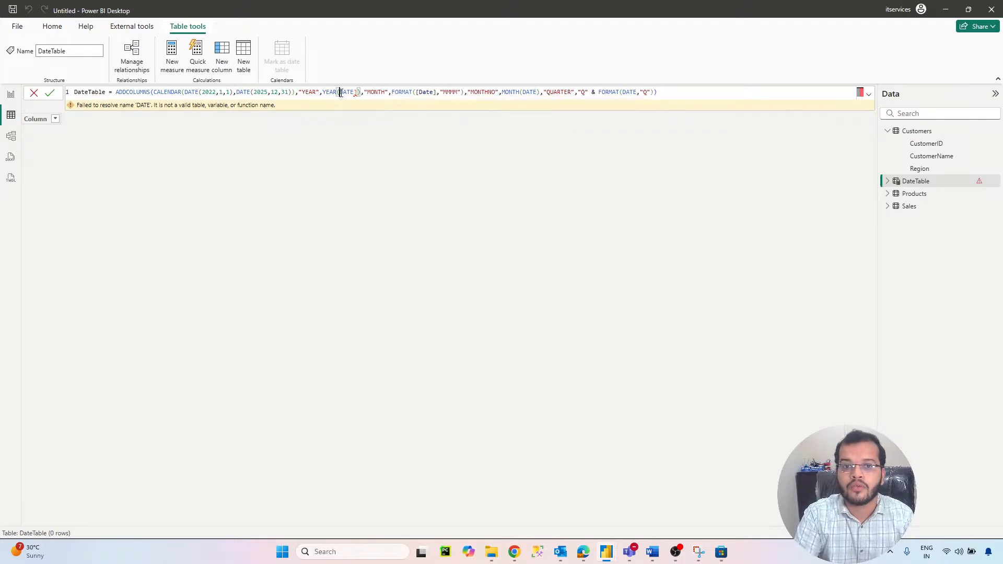
pyautogui.write('[')
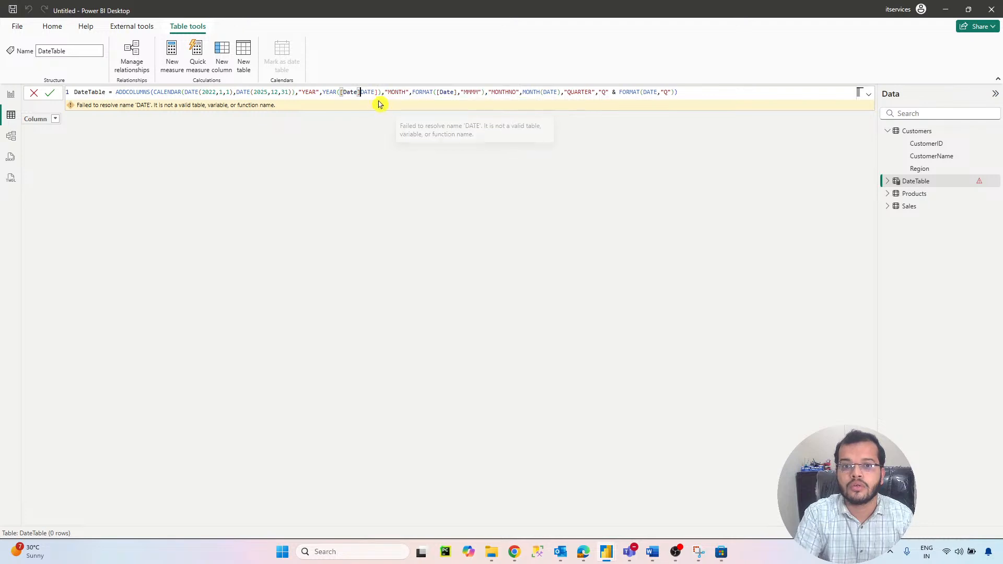
pyautogui.click(379, 102)
pyautogui.press('BackSpace')
pyautogui.press('BackSpace')
pyautogui.press('BackSpace')
pyautogui.press('BackSpace')
pyautogui.press('BackSpace')
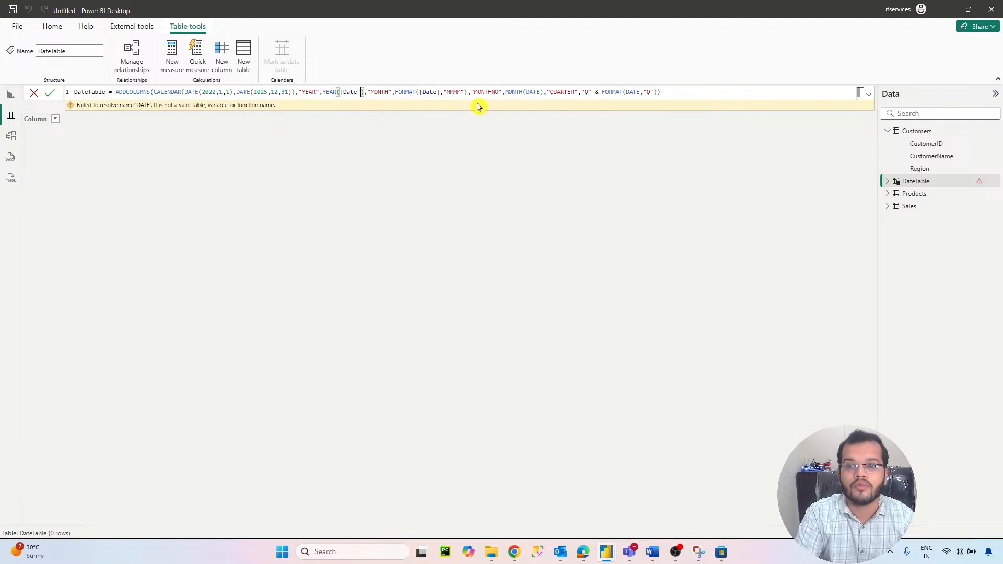
# - Replace DATE with the [Date] column reference in the QUARTER column's FORMAT expression
pyautogui.click(625, 92)
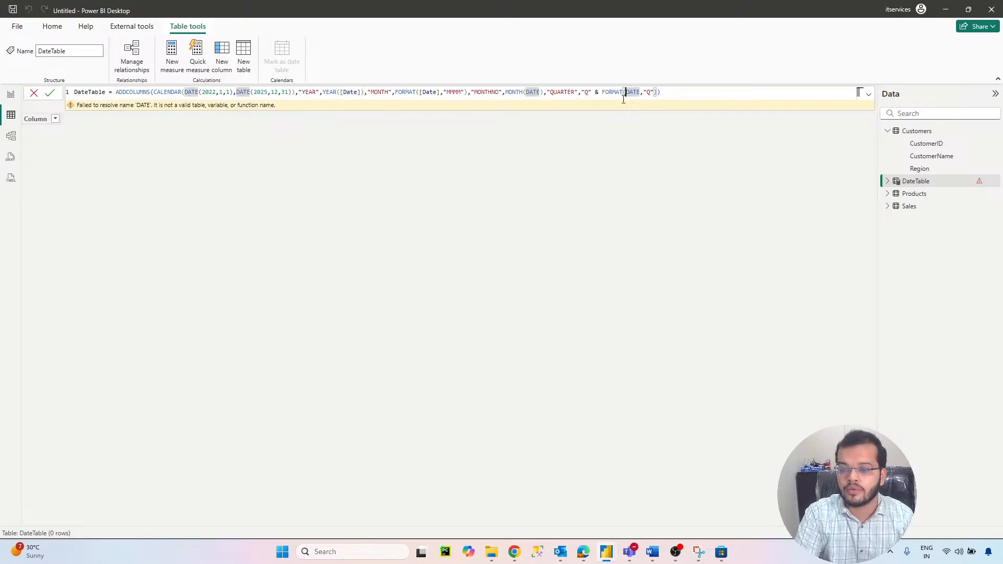
pyautogui.write('[')
pyautogui.click(652, 103)
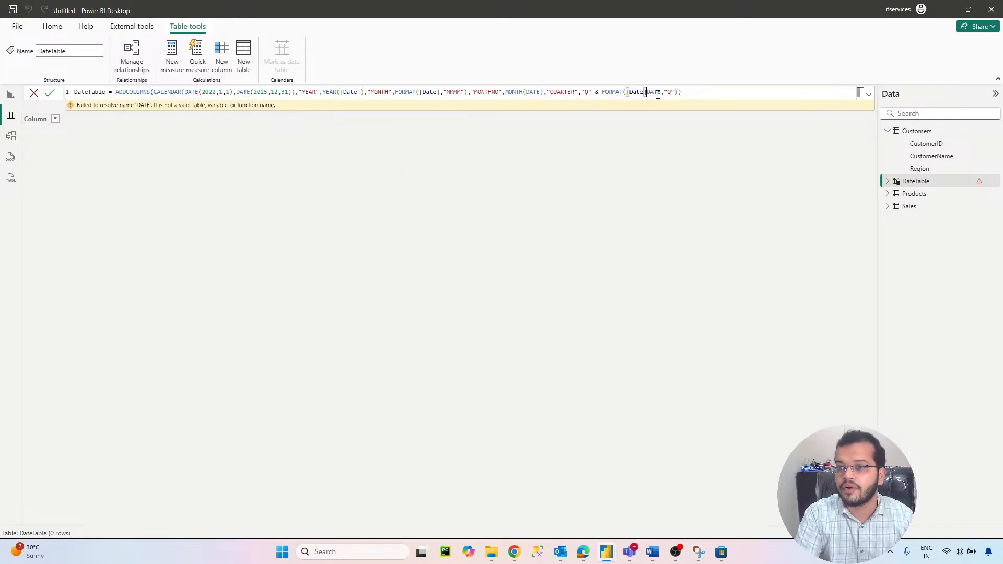
pyautogui.click(659, 92)
pyautogui.press('BackSpace')
pyautogui.press('BackSpace')
pyautogui.press('BackSpace')
pyautogui.press('BackSpace')
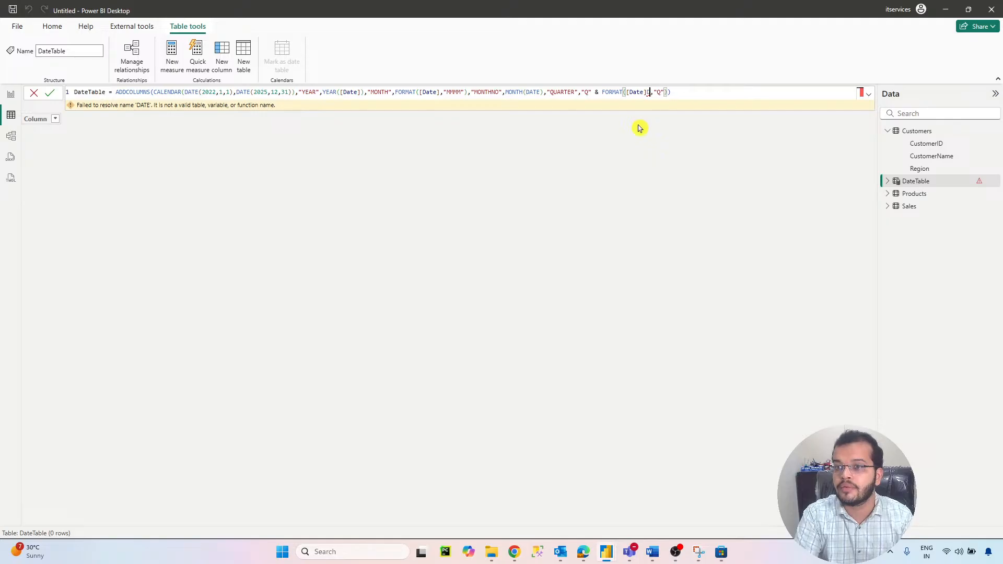
# - Replace DATE with the [Date] column reference in the MONTHNO column's expression and commit the DateTable formula
pyautogui.click(526, 92)
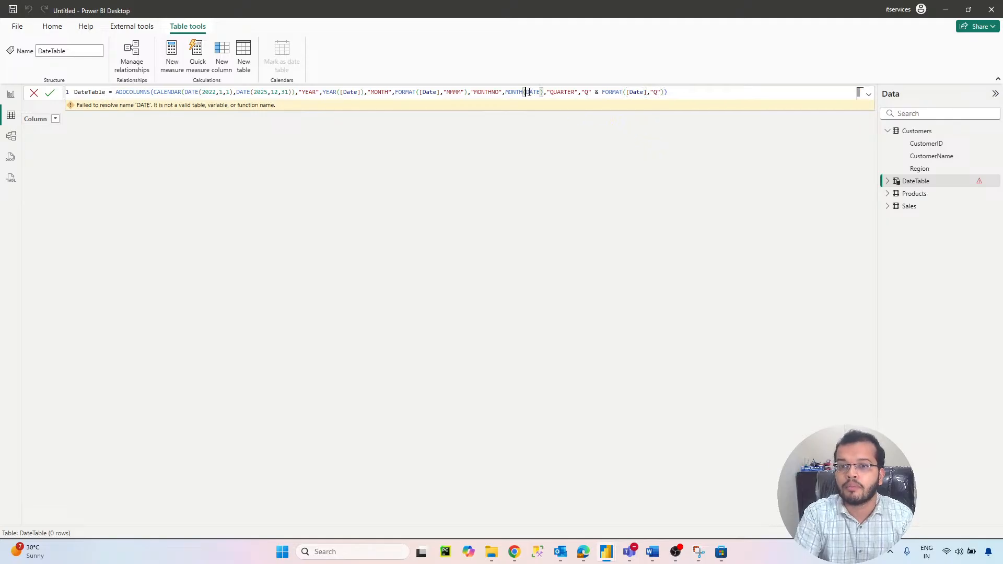
pyautogui.write('[')
pyautogui.click(561, 102)
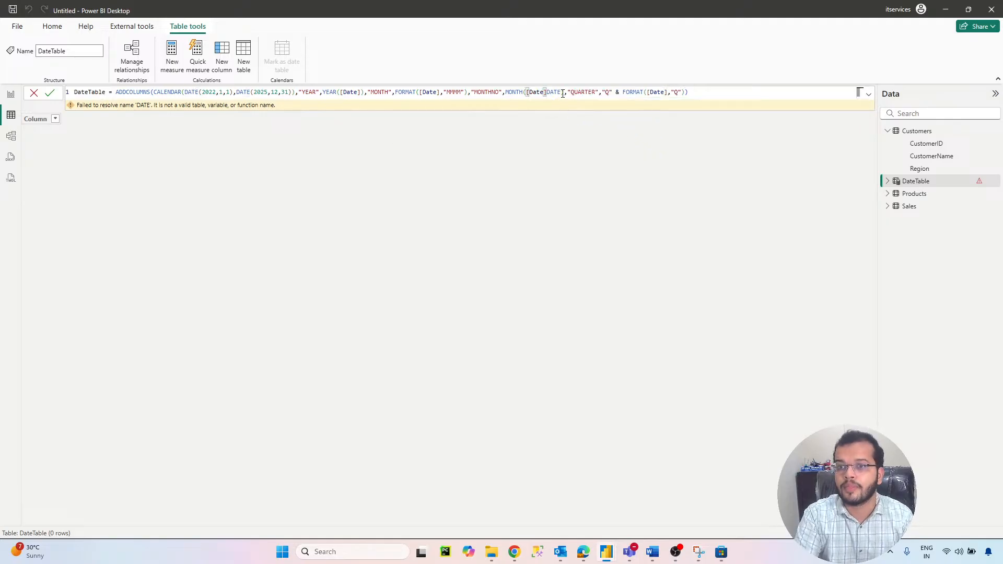
pyautogui.doubleClick(558, 92)
pyautogui.press('BackSpace')
pyautogui.press('BackSpace')
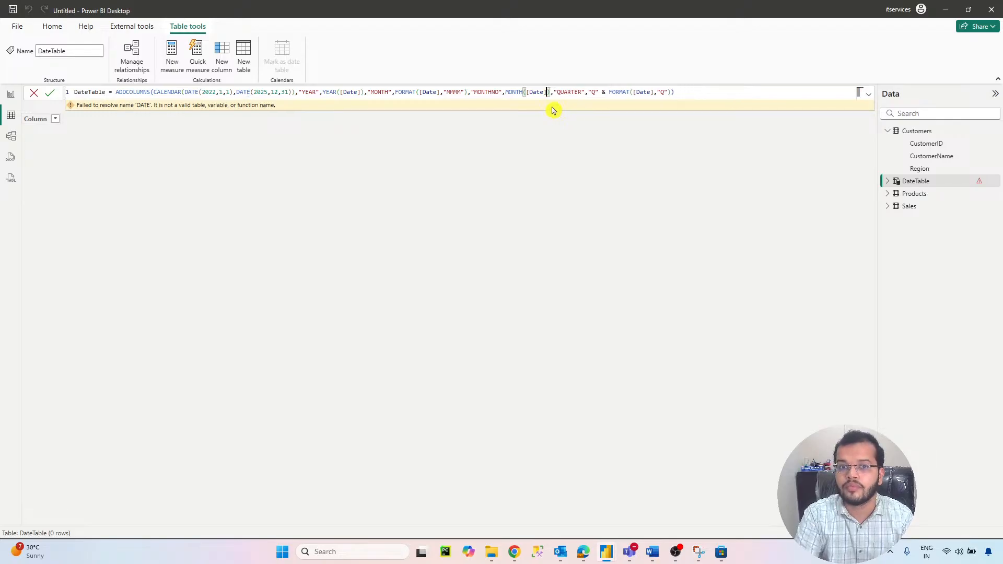
pyautogui.click(736, 93)
pyautogui.press('Return')
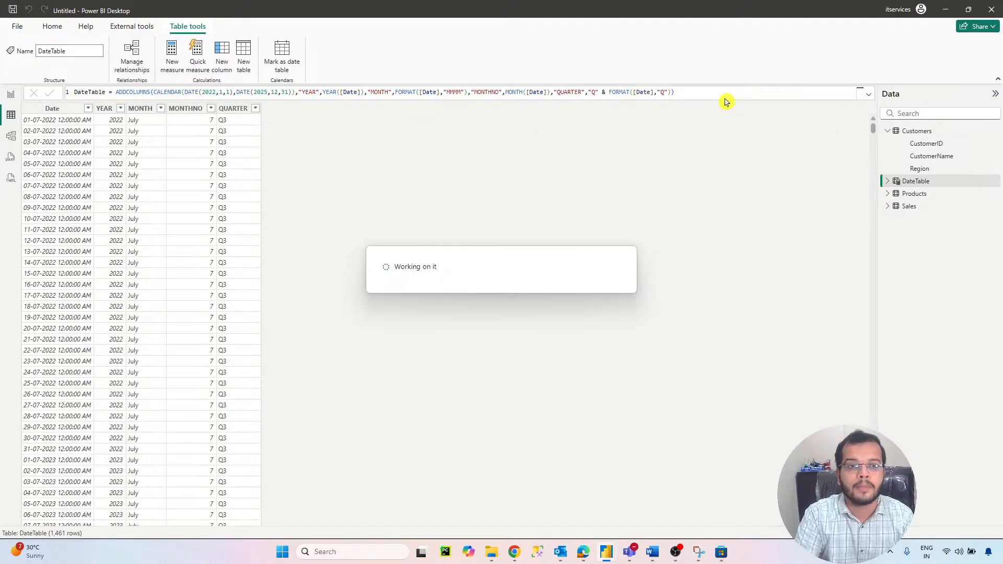
pyautogui.scroll(-20, 204, 189)
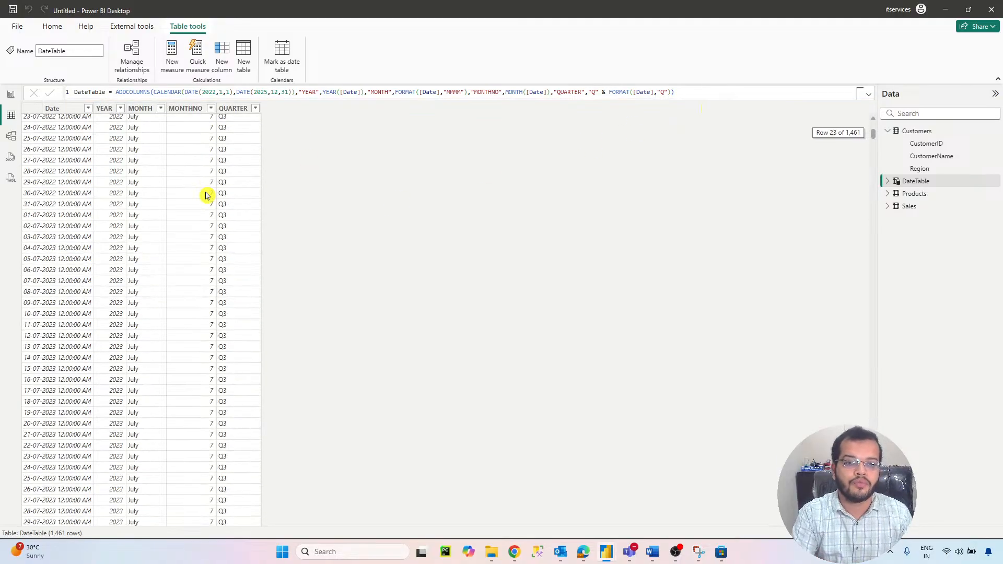
pyautogui.scroll(-5, 207, 199)
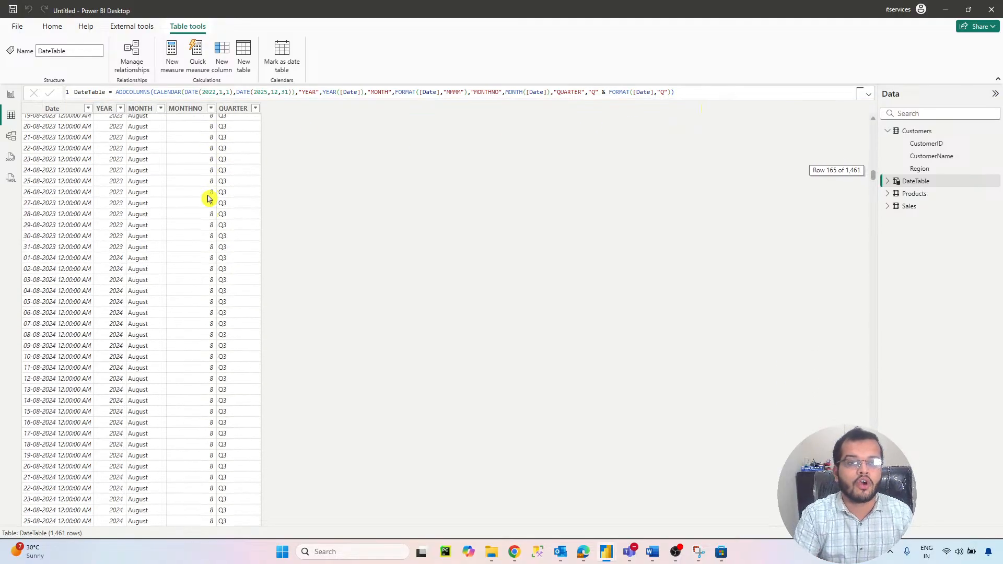
pyautogui.scroll(15, 208, 199)
pyautogui.scroll(20, 207, 198)
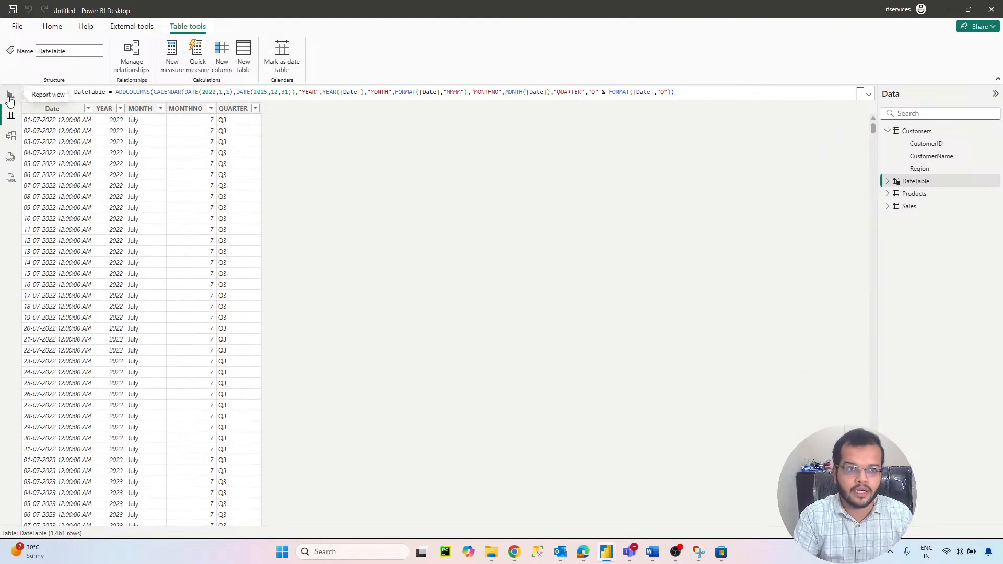
# - Place DateTable below Sales in the model diagram and relate its Date column to the Sales Date column as One to many (1:*)
pyautogui.click(11, 137)
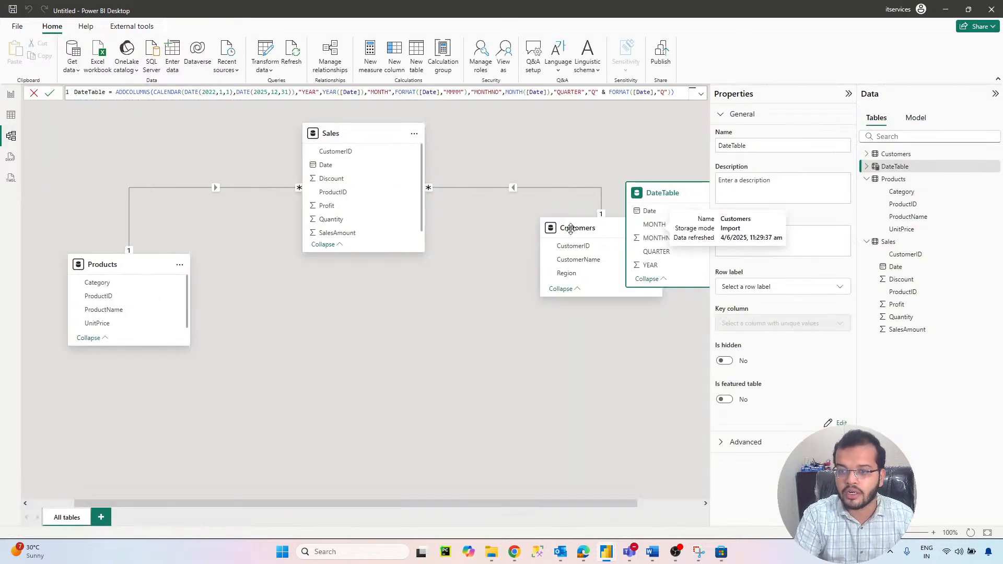
pyautogui.moveTo(691, 197); pyautogui.dragTo(421, 343)
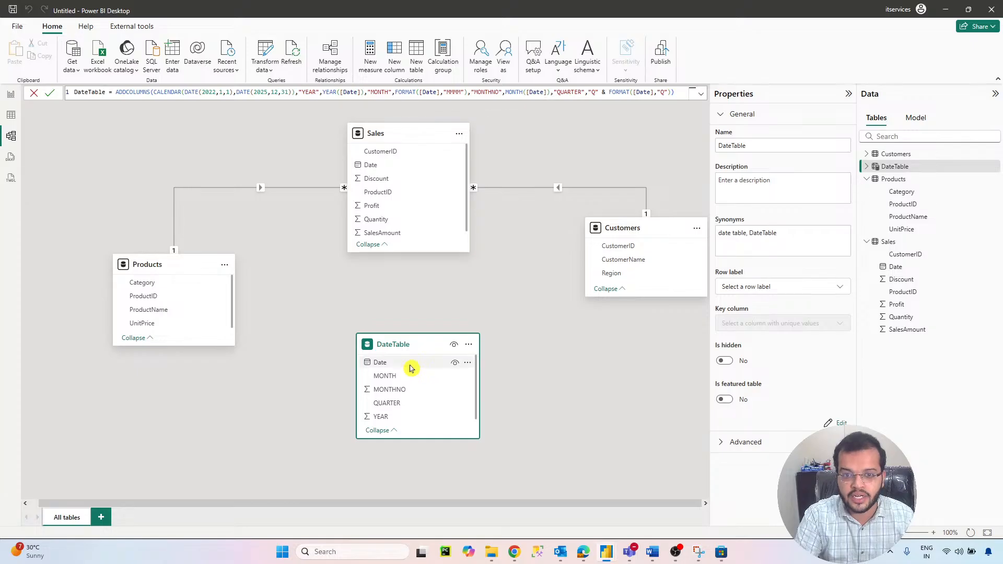
pyautogui.moveTo(409, 365); pyautogui.dragTo(388, 168)
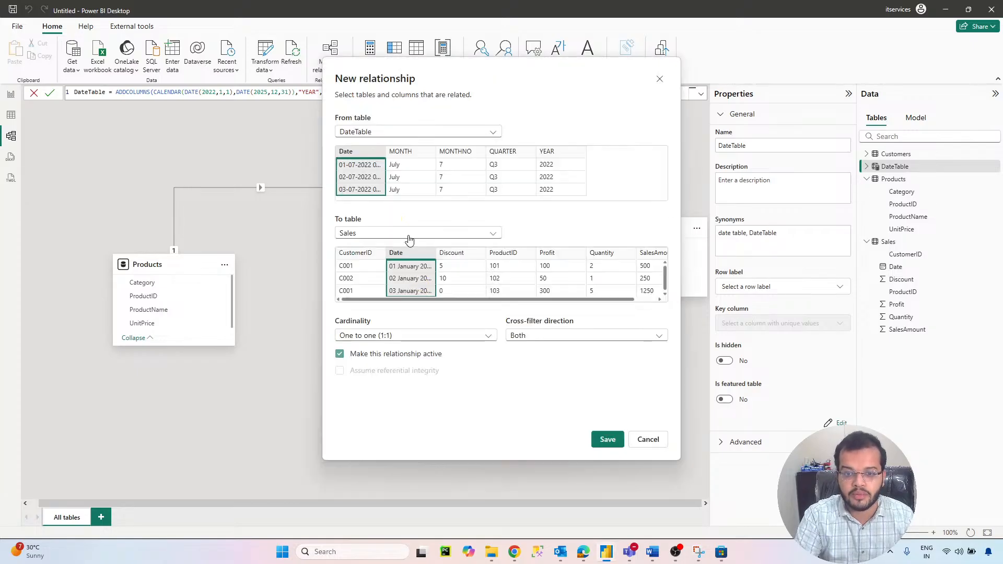
pyautogui.click(486, 337)
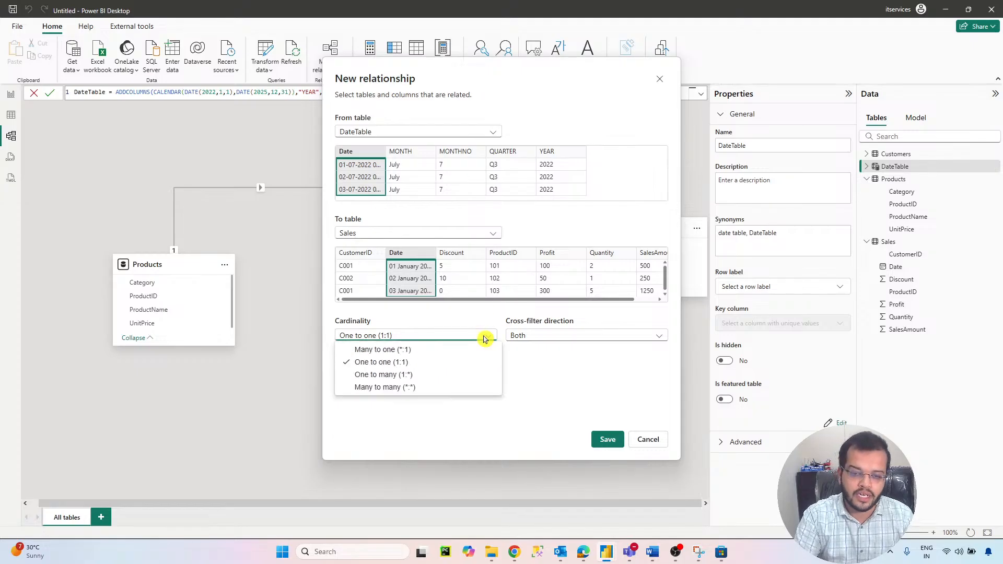
pyautogui.click(466, 375)
pyautogui.click(607, 439)
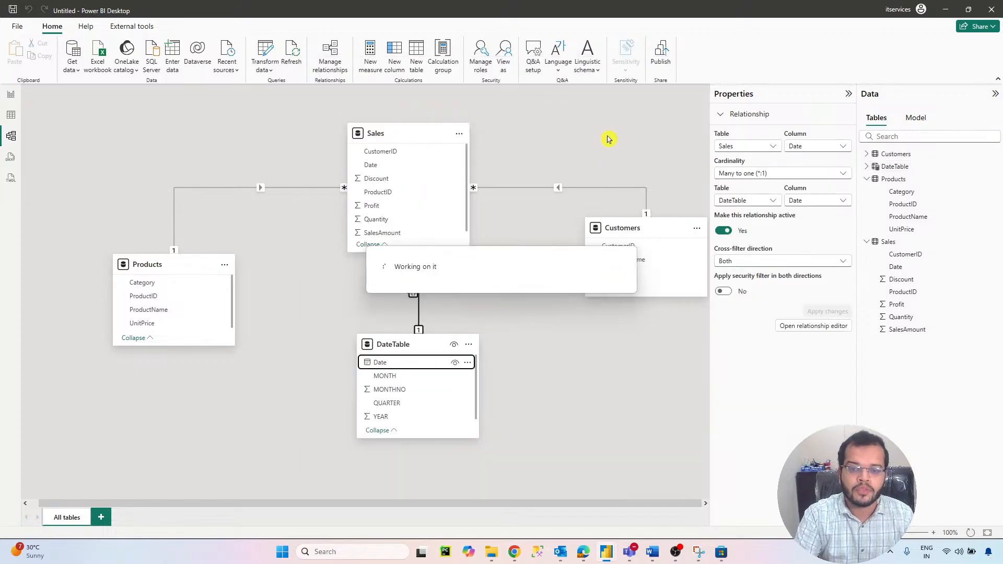
# - Move DateTable further down below Sales in the model diagram and switch to the report view
pyautogui.moveTo(432, 343); pyautogui.dragTo(450, 407)
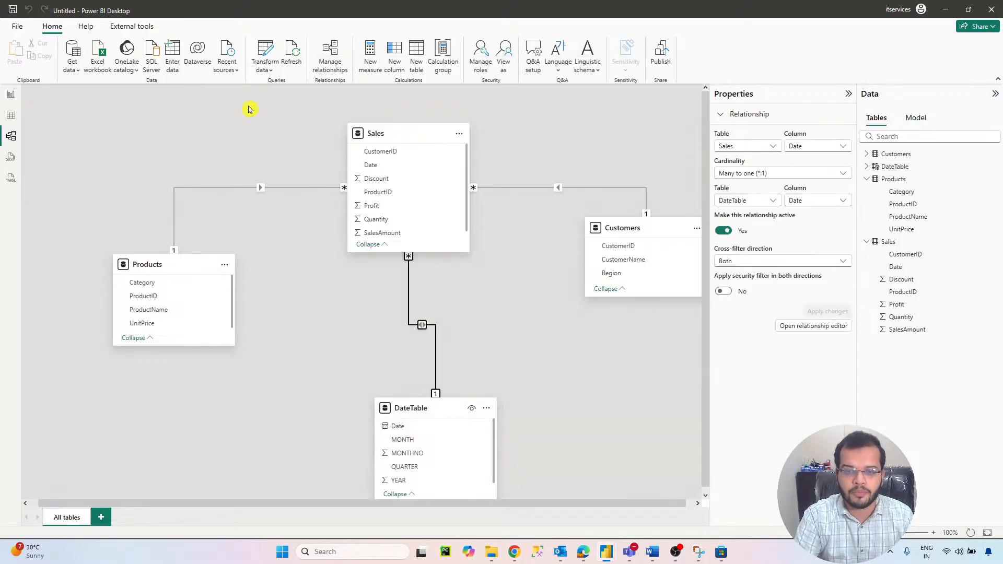
pyautogui.click(10, 94)
pyautogui.click(100, 163)
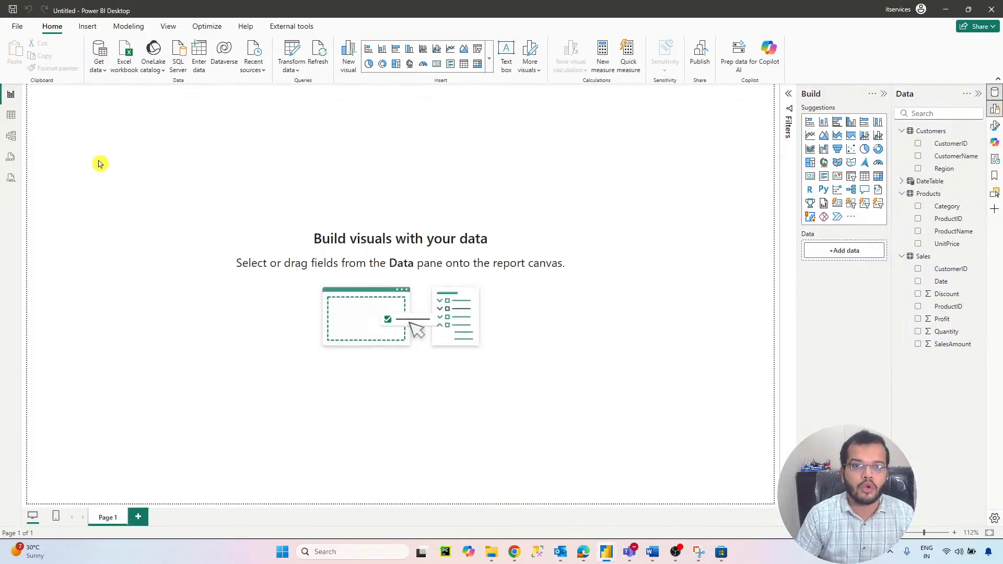
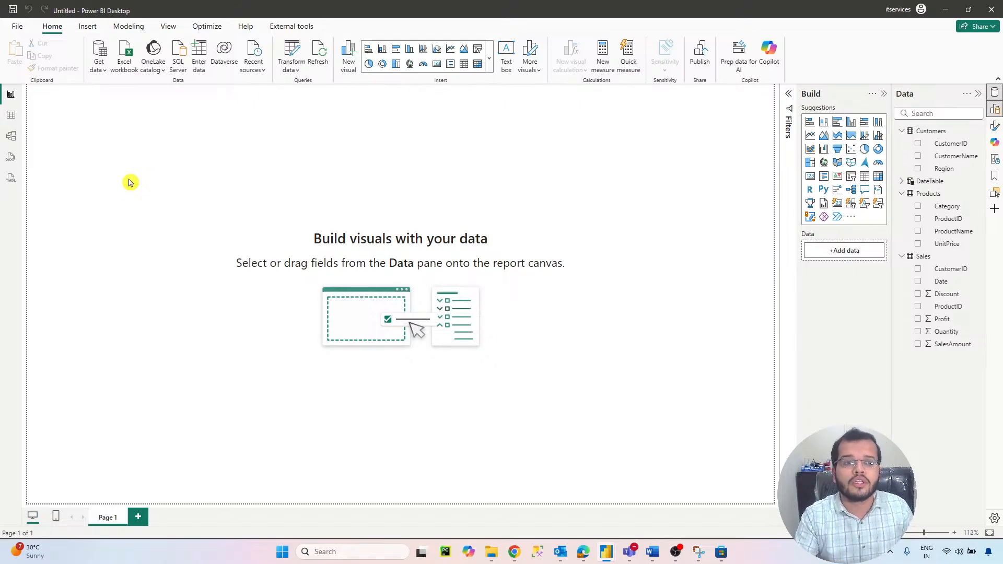
# - Mark DateTable as a date table in the table view, with Date as its date column, and save the setting
pyautogui.click(11, 114)
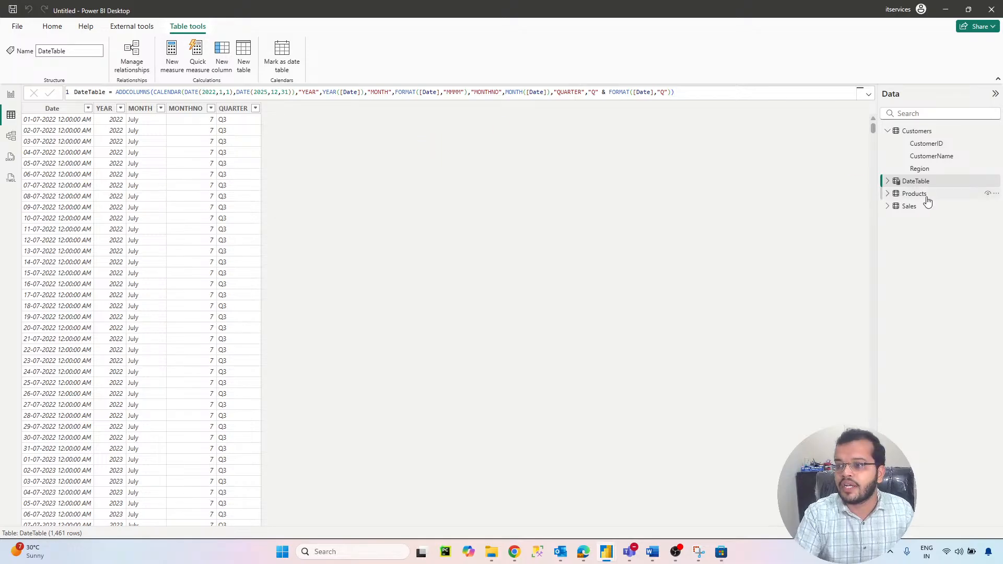
pyautogui.click(270, 61)
pyautogui.click(311, 198)
pyautogui.click(346, 240)
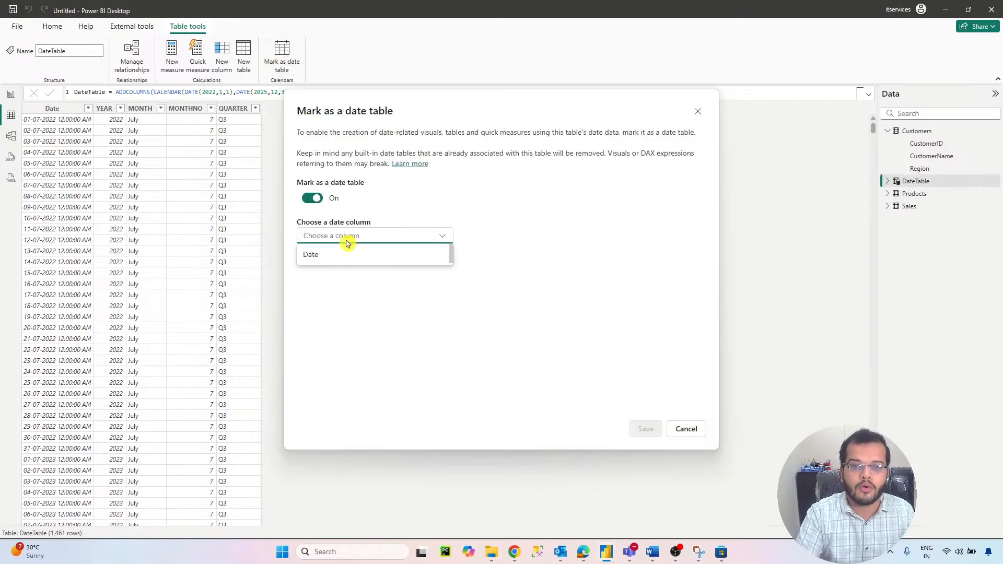
pyautogui.click(346, 254)
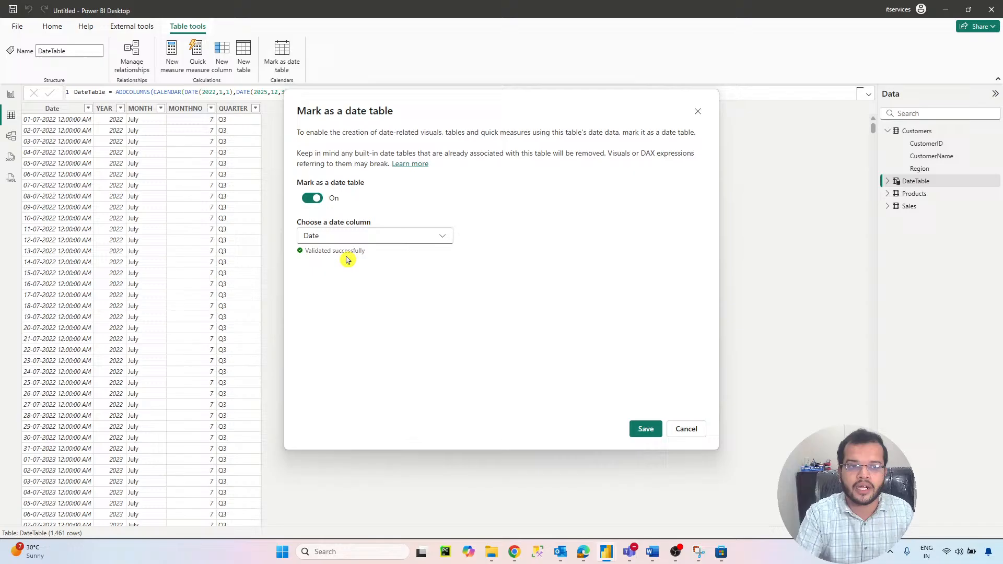
pyautogui.click(642, 430)
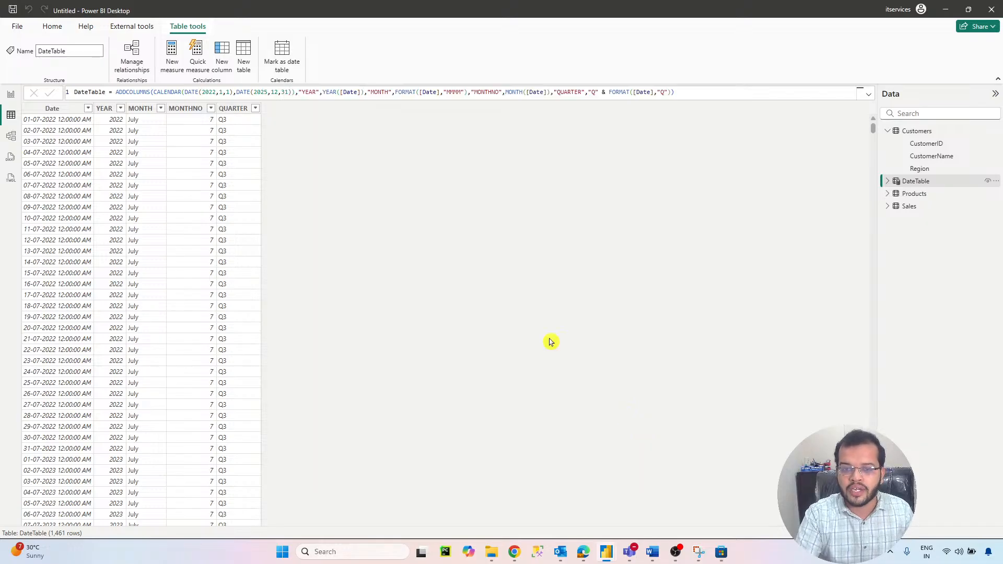
# - Return to the report view and add a new measure to the Sales table
pyautogui.click(11, 95)
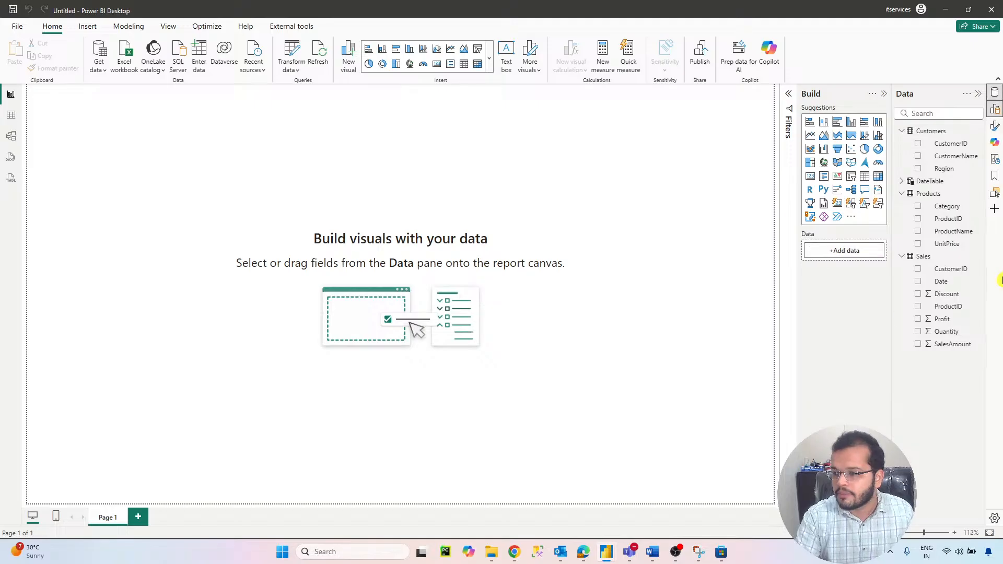
pyautogui.rightClick(983, 259)
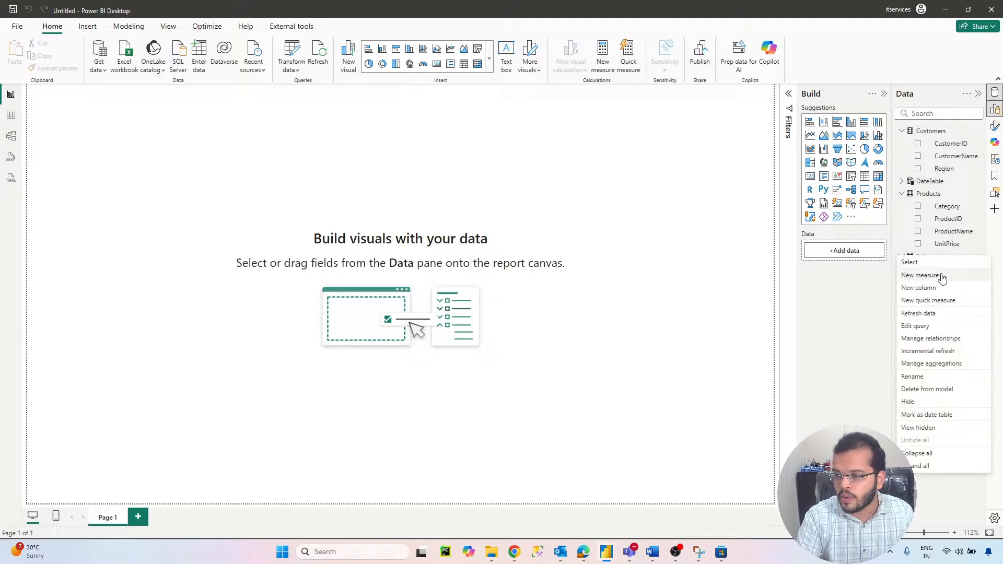
pyautogui.click(975, 256)
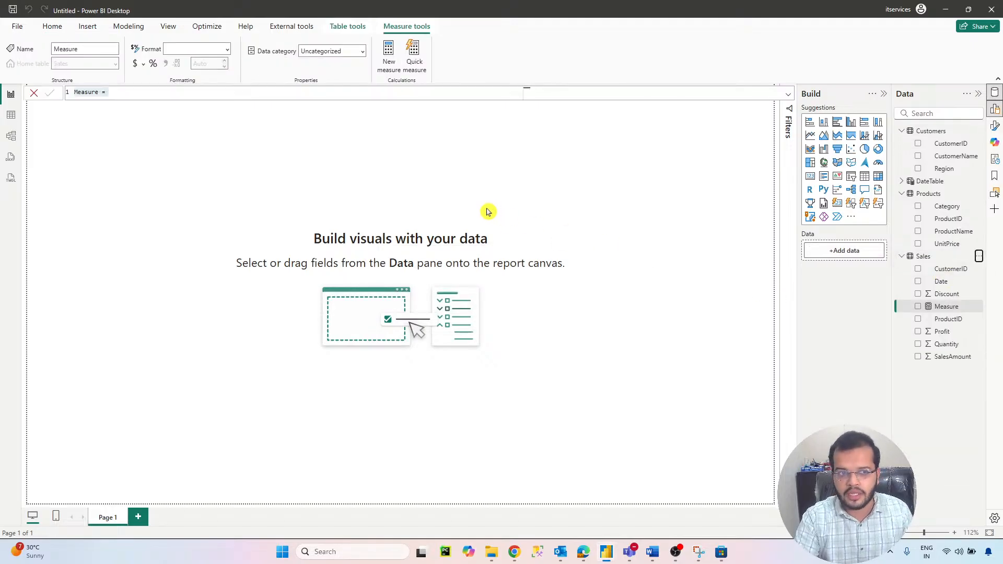
pyautogui.hotkey('ctrl', 'a')
pyautogui.write('tOTAL sALES')
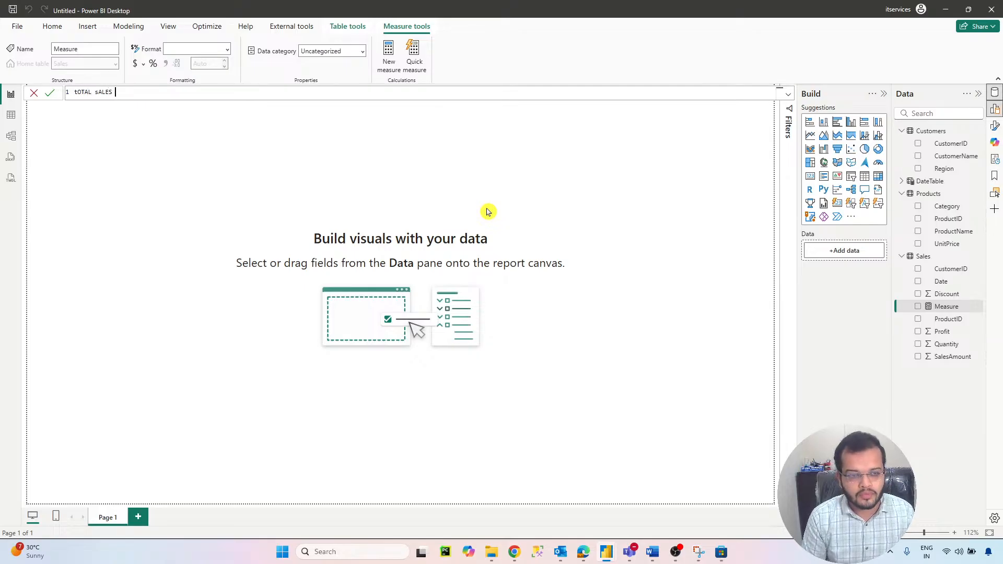
pyautogui.press('BackSpace')
pyautogui.press('BackSpace')
pyautogui.press('BackSpace')
pyautogui.press('BackSpace')
pyautogui.press('BackSpace')
pyautogui.press('BackSpace')
pyautogui.press('BackSpace')
pyautogui.press('BackSpace')
pyautogui.press('BackSpace')
pyautogui.press('BackSpace')
pyautogui.press('BackSpace')
pyautogui.press('BackSpace')
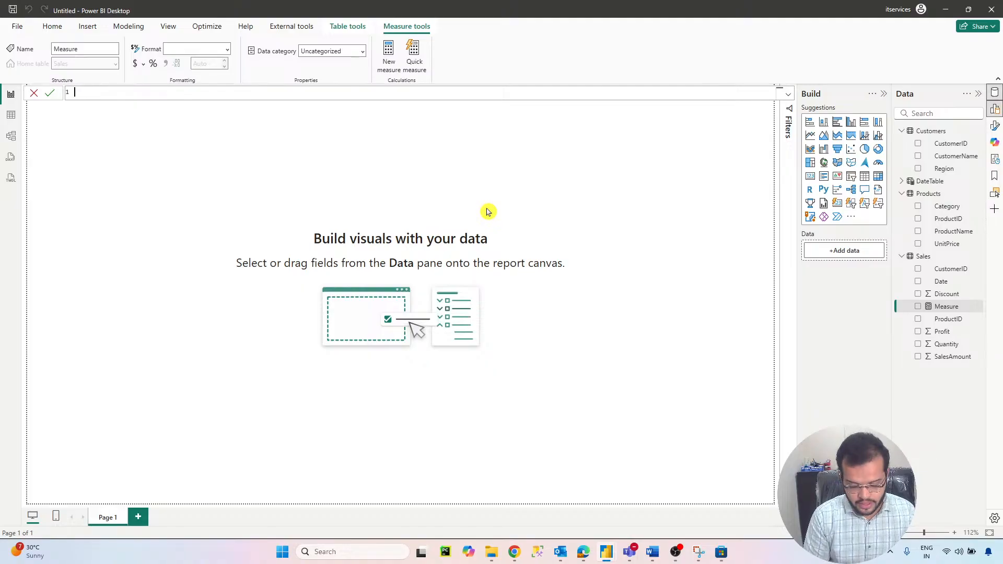
# - Define the new Sales measure as Total Sales = SUM(Sales[SalesAmount]) and commit it
pyautogui.write('Total S')
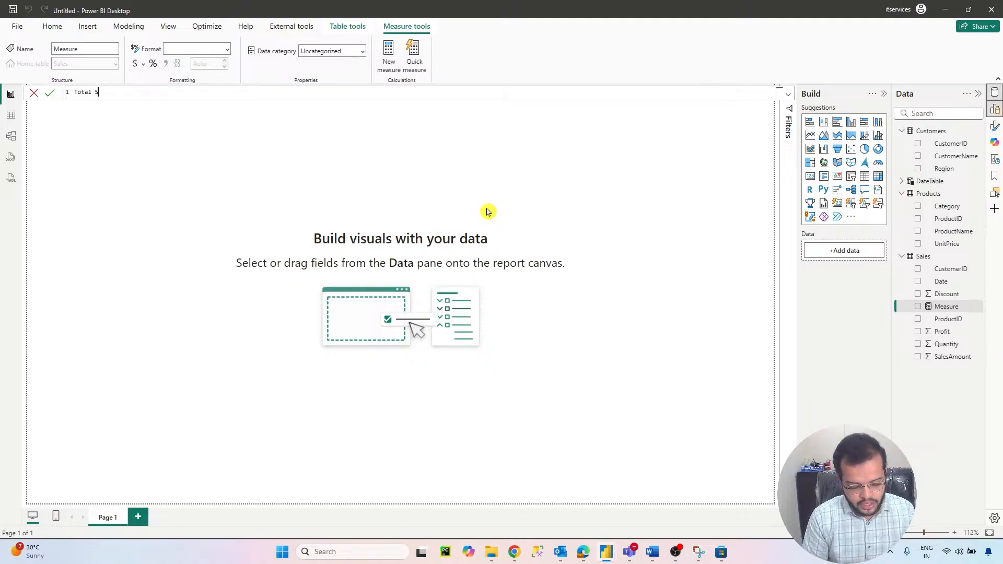
pyautogui.write('ales = sum')
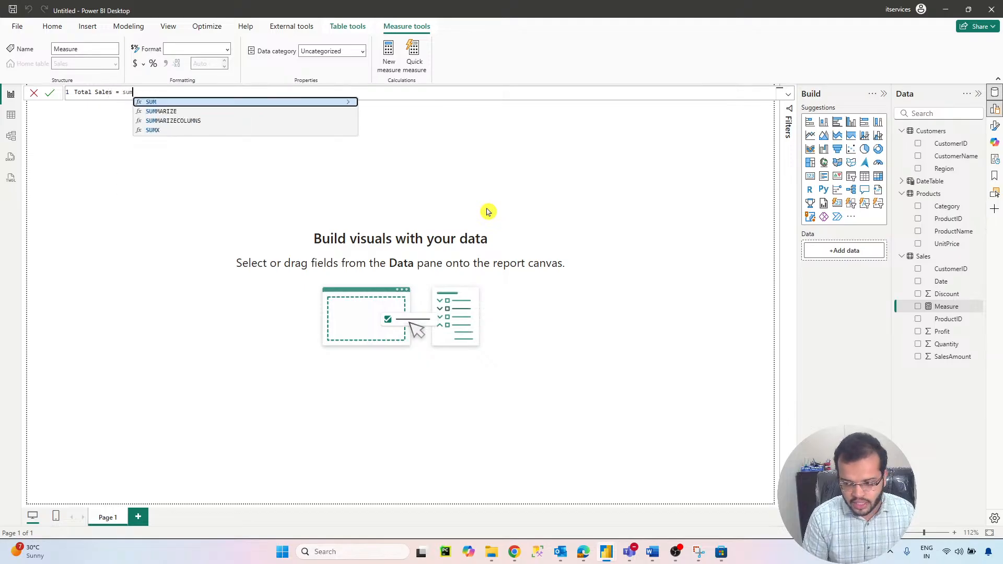
pyautogui.click(303, 102)
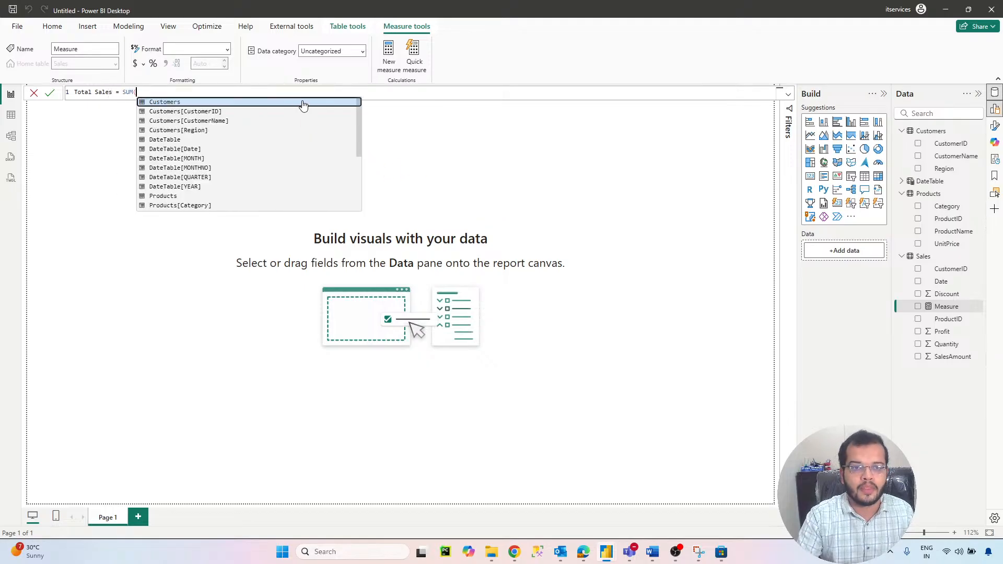
pyautogui.write('sa')
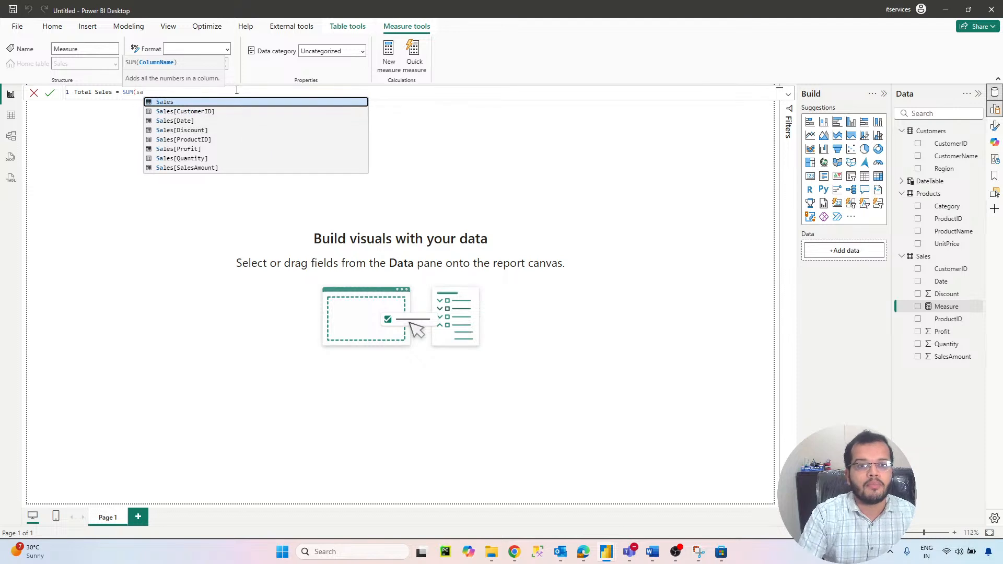
pyautogui.click(224, 168)
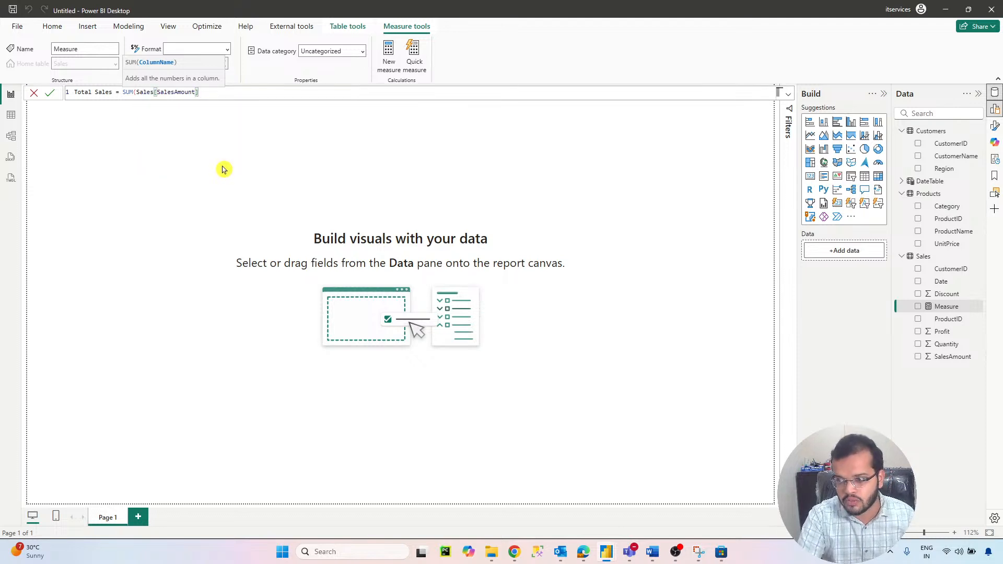
pyautogui.write(')')
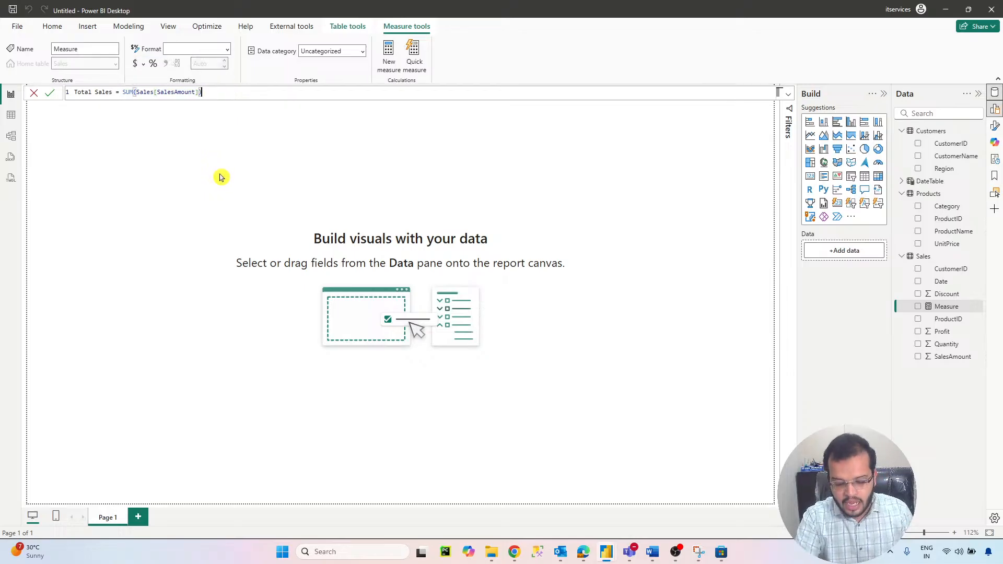
pyautogui.press('Return')
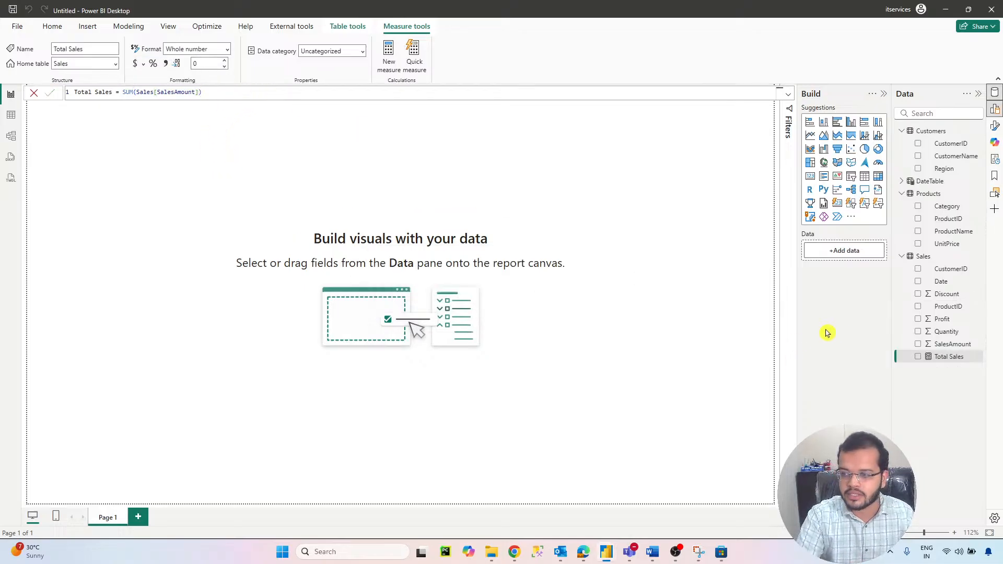
# - Create a second measure in the Sales table with the formula Total Quantity = sum(Sales[Quantity])
pyautogui.rightClick(977, 257)
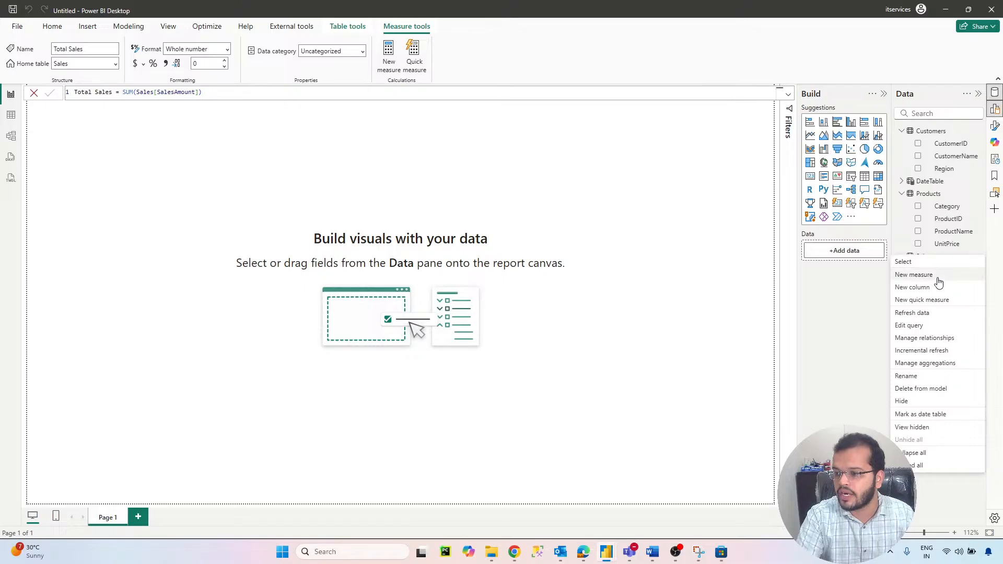
pyautogui.press('Escape')
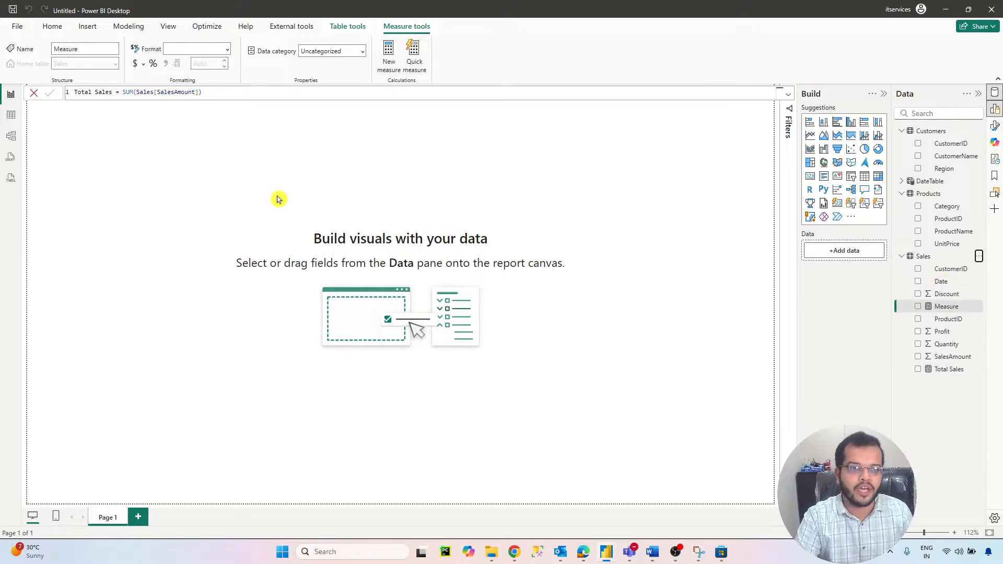
pyautogui.write('Tota')
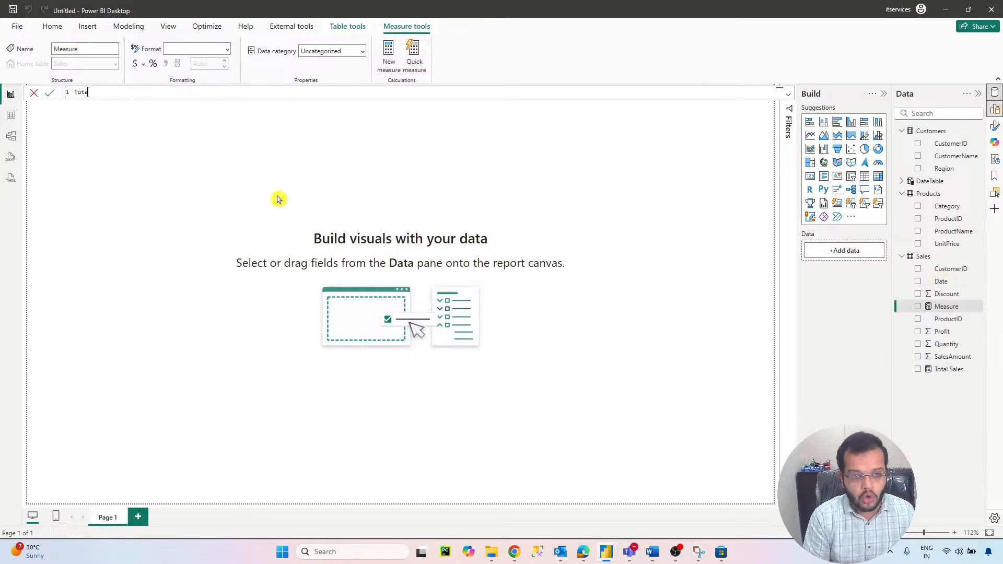
pyautogui.write('l Quan')
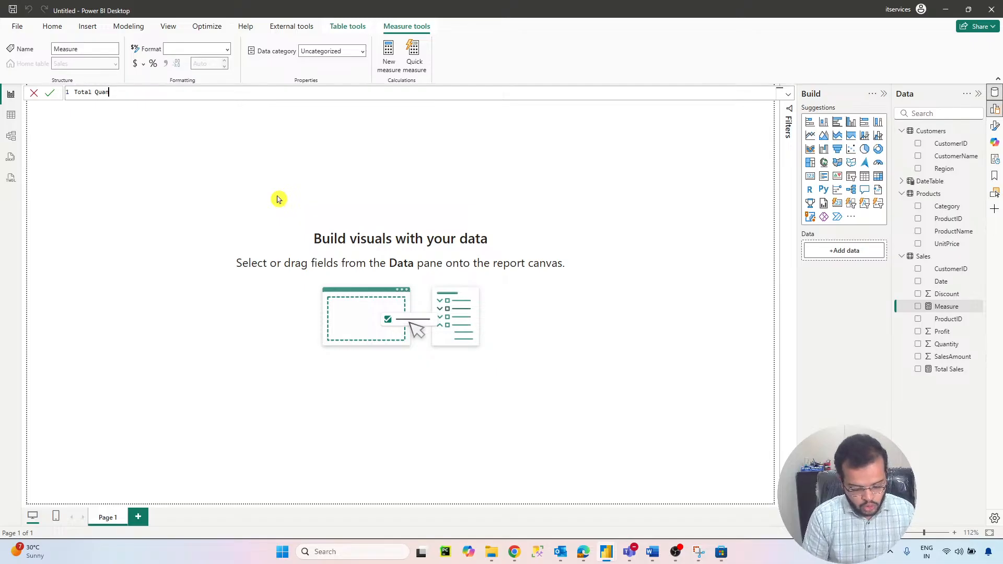
pyautogui.write('tity = sum(')
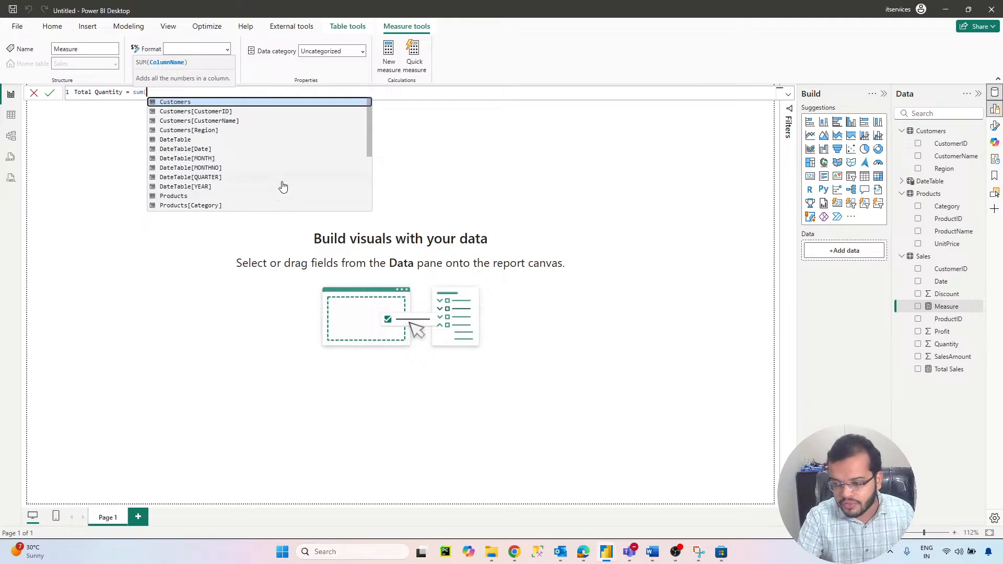
pyautogui.write('sa')
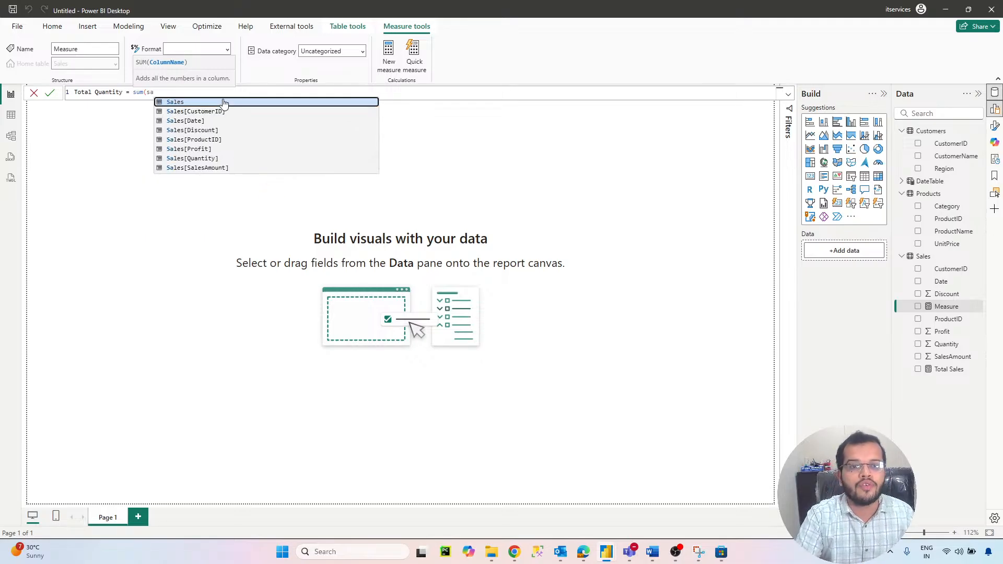
pyautogui.click(213, 158)
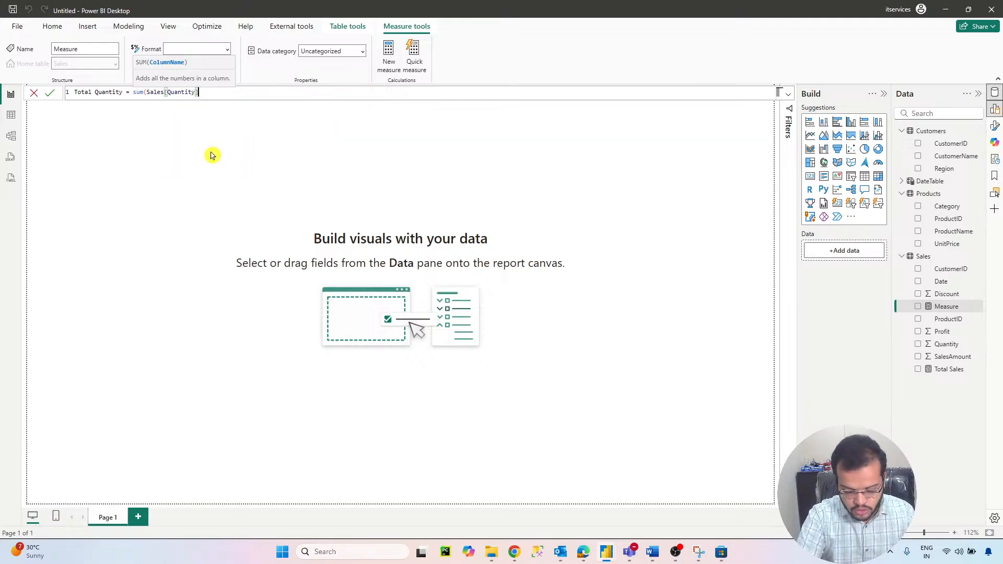
pyautogui.write(')')
pyautogui.press('Return')
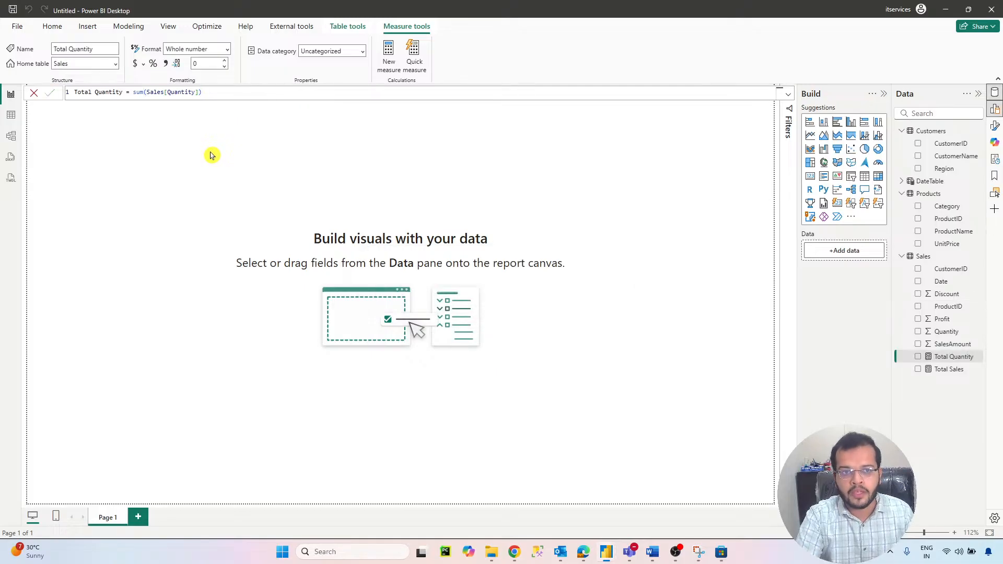
# - Create a third measure in the Sales table with the formula Total Profit = SUM(Sales[Profit])
pyautogui.click(976, 259)
pyautogui.click(922, 276)
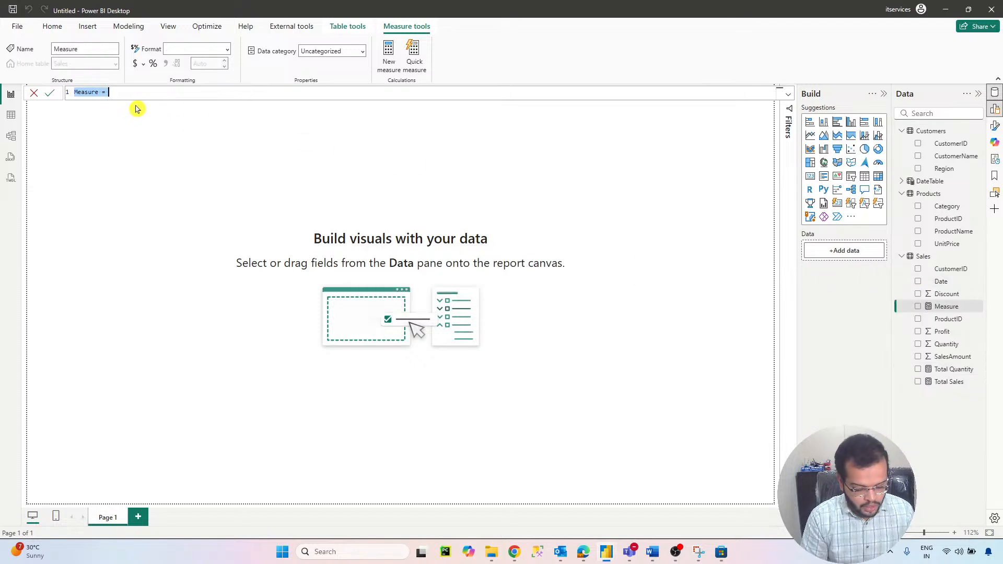
pyautogui.write('Total ')
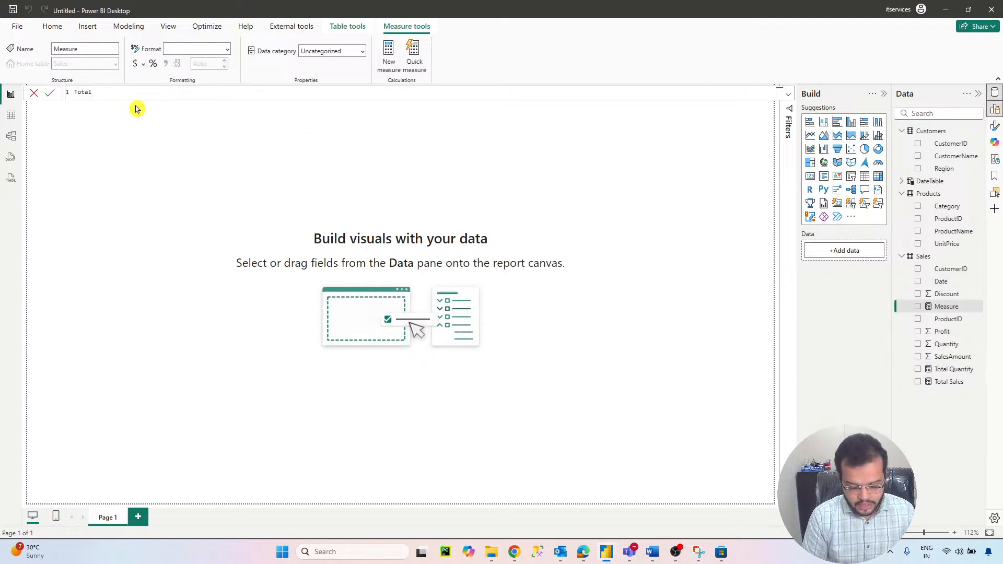
pyautogui.write('Profit = ')
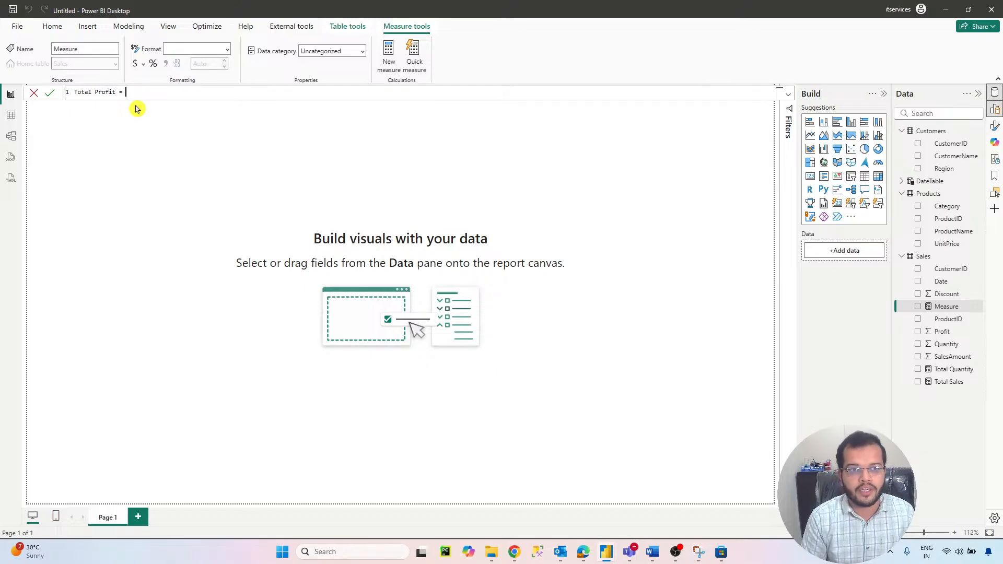
pyautogui.write('SUM(')
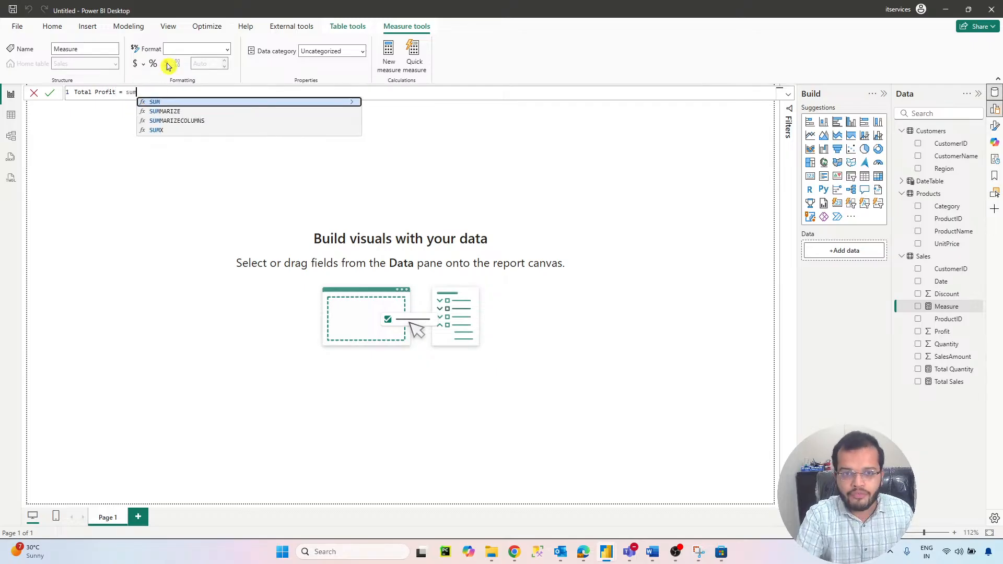
pyautogui.write('sa')
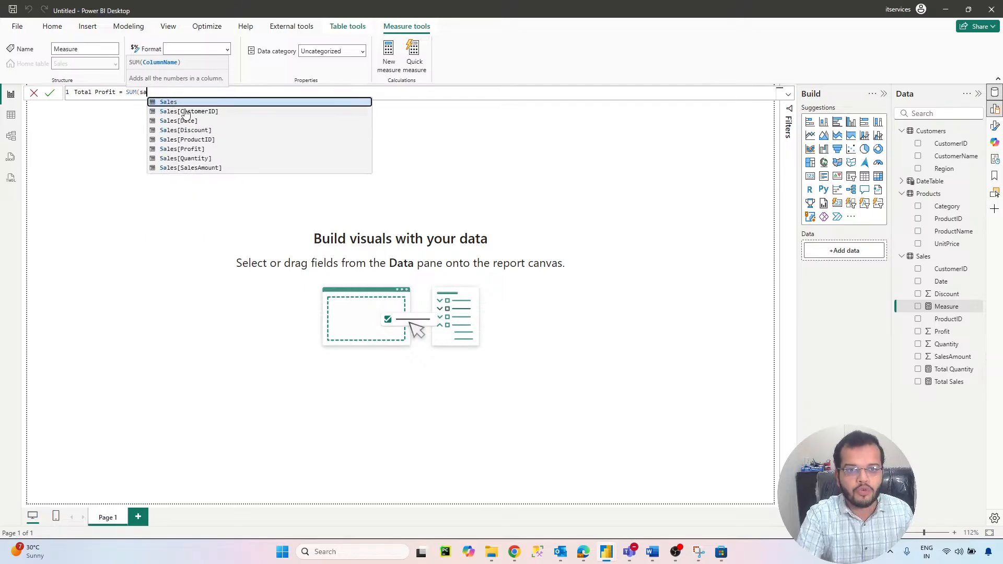
pyautogui.click(201, 149)
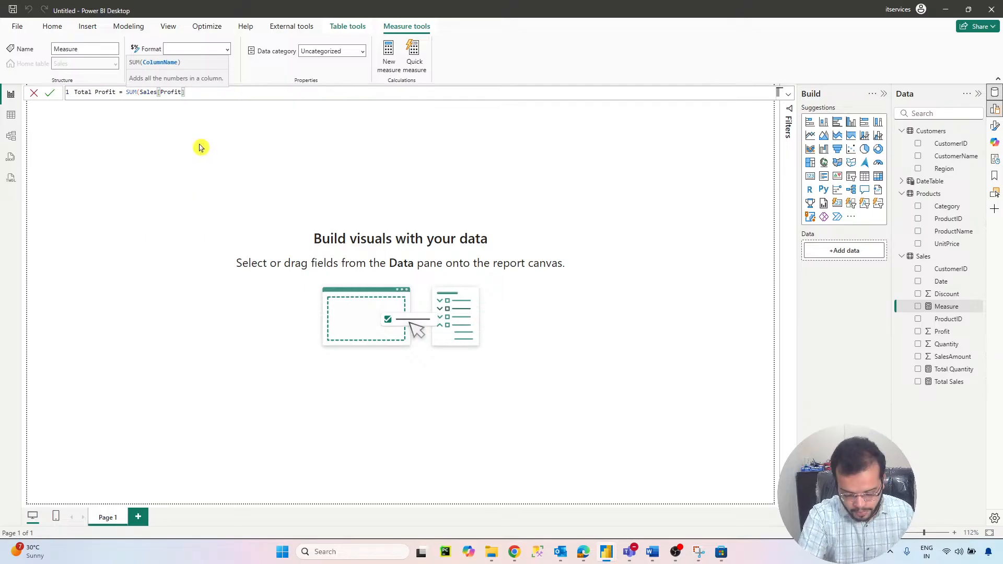
pyautogui.write(')')
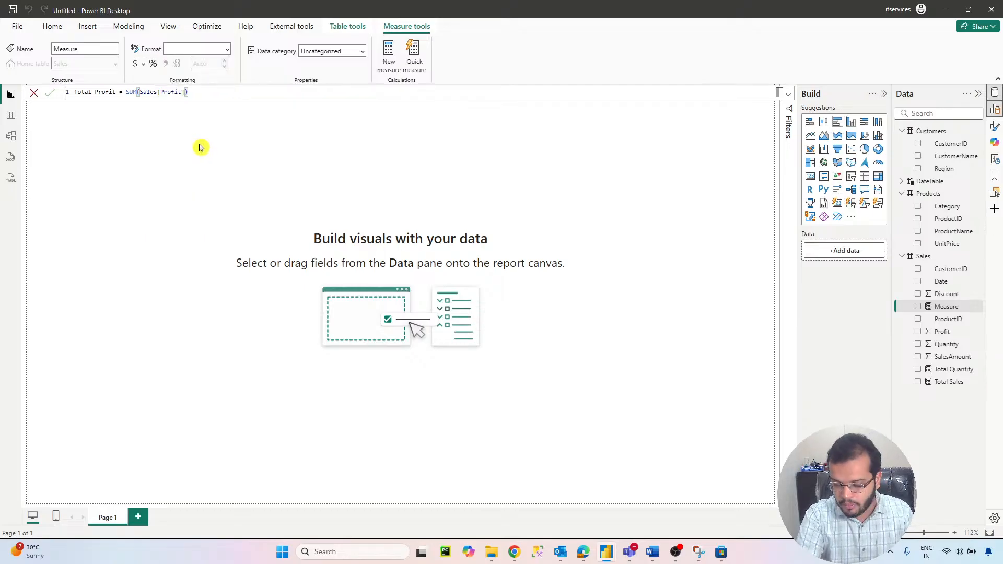
pyautogui.press('Return')
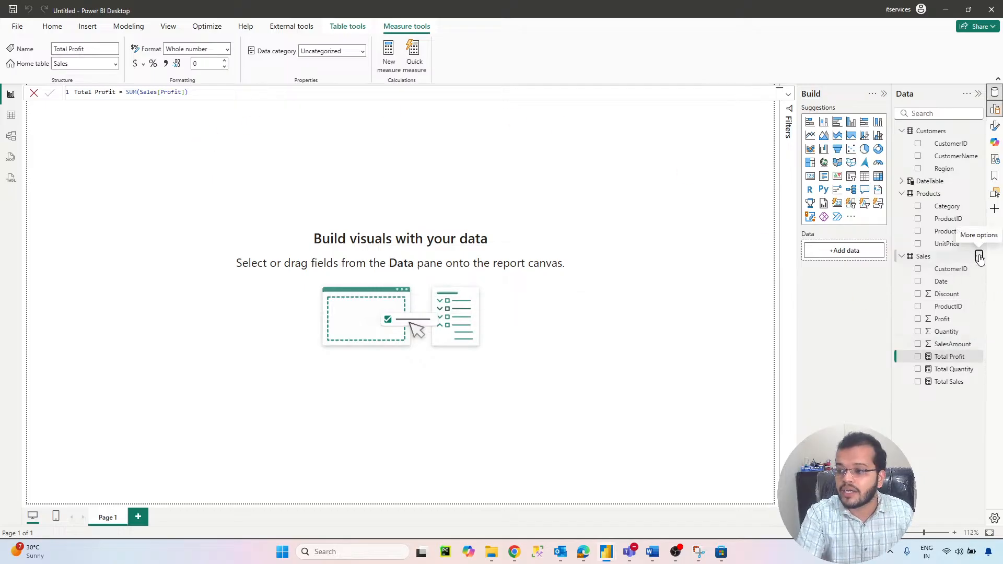
# - Add a fourth measure to the Sales table and name it Profit Margin in its formula
pyautogui.click(978, 257)
pyautogui.press('Escape')
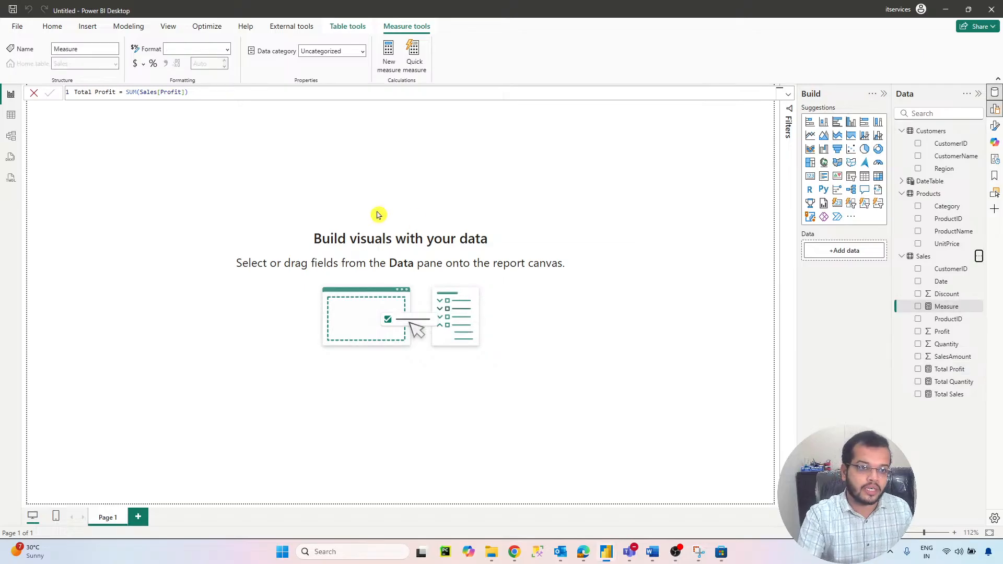
pyautogui.write('Prfoit')
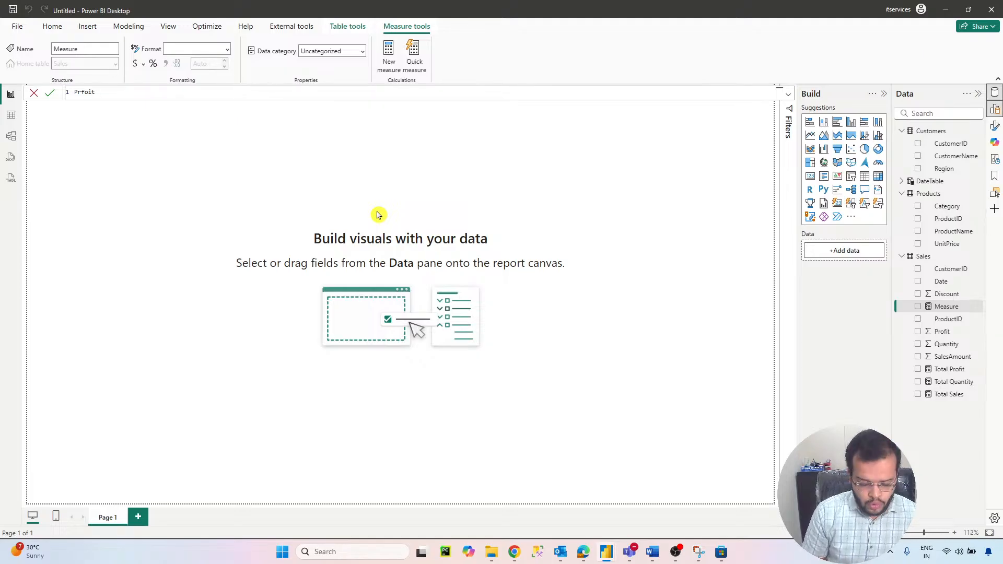
pyautogui.press('BackSpace')
pyautogui.press('BackSpace')
pyautogui.press('BackSpace')
pyautogui.press('BackSpace')
pyautogui.press('BackSpace')
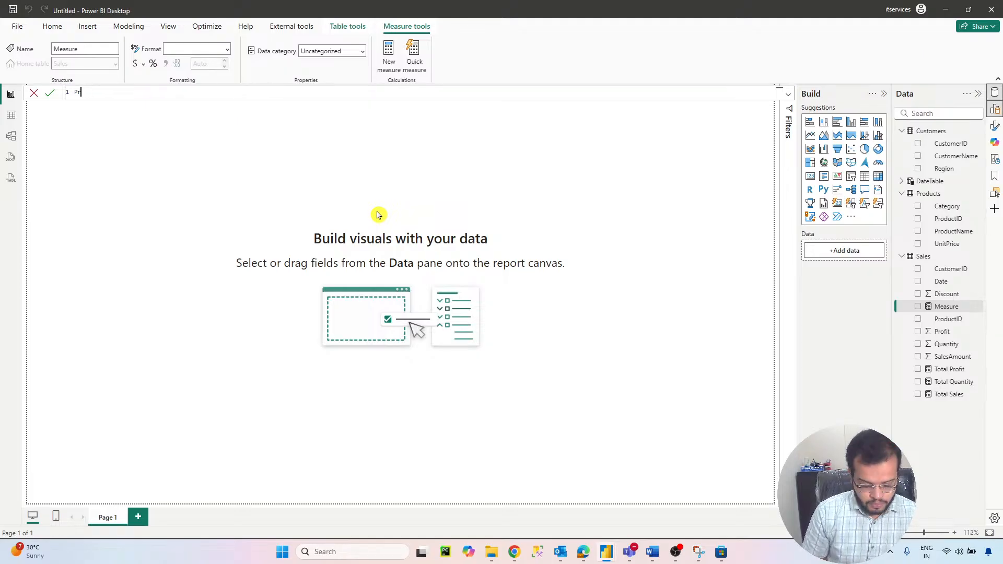
pyautogui.write('ofit')
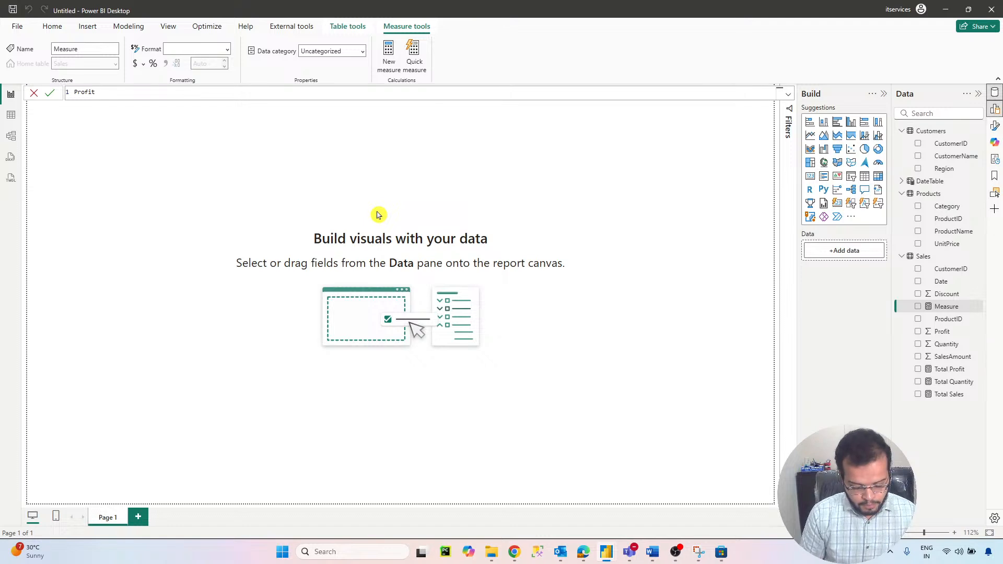
pyautogui.write(' Margin =')
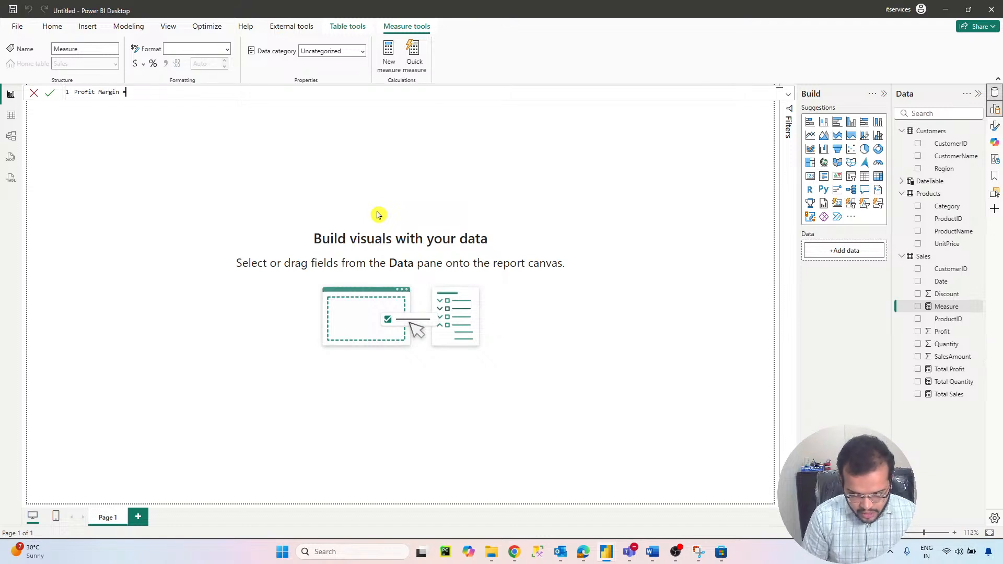
# - Define the Profit Margin measure as divide([Total Profit],[Total Sales]) and commit it
pyautogui.write(' divi')
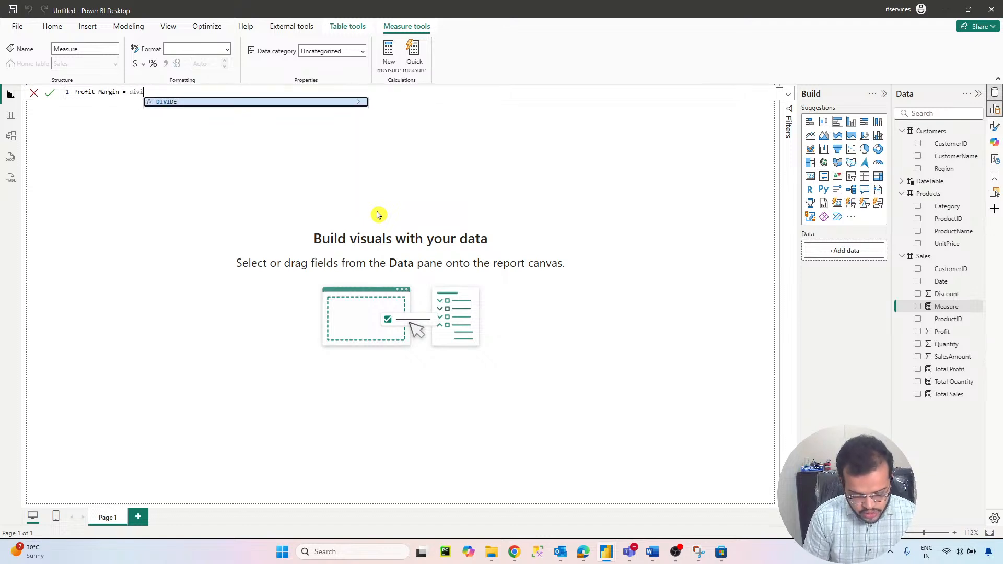
pyautogui.write('de(')
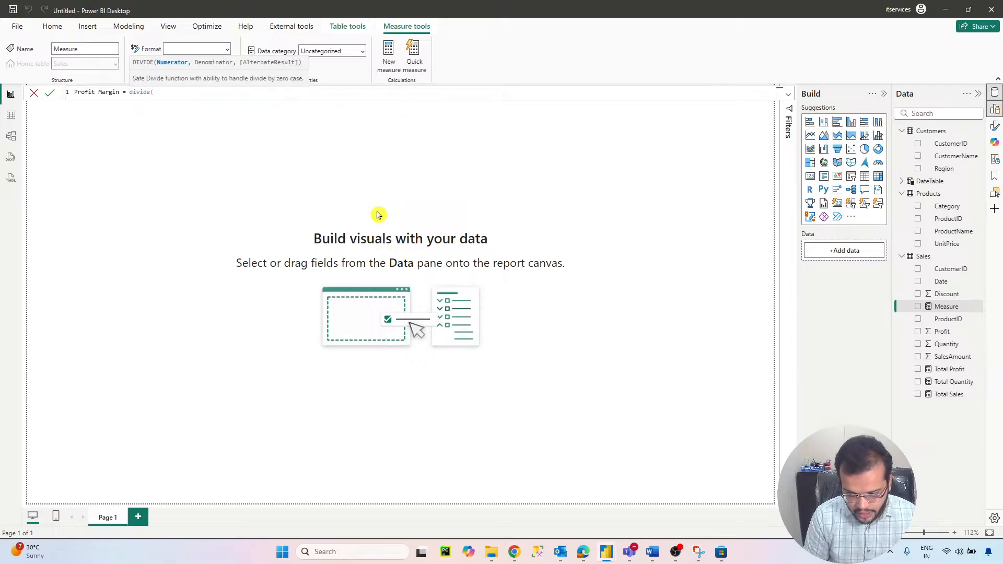
pyautogui.write('[Total Prot')
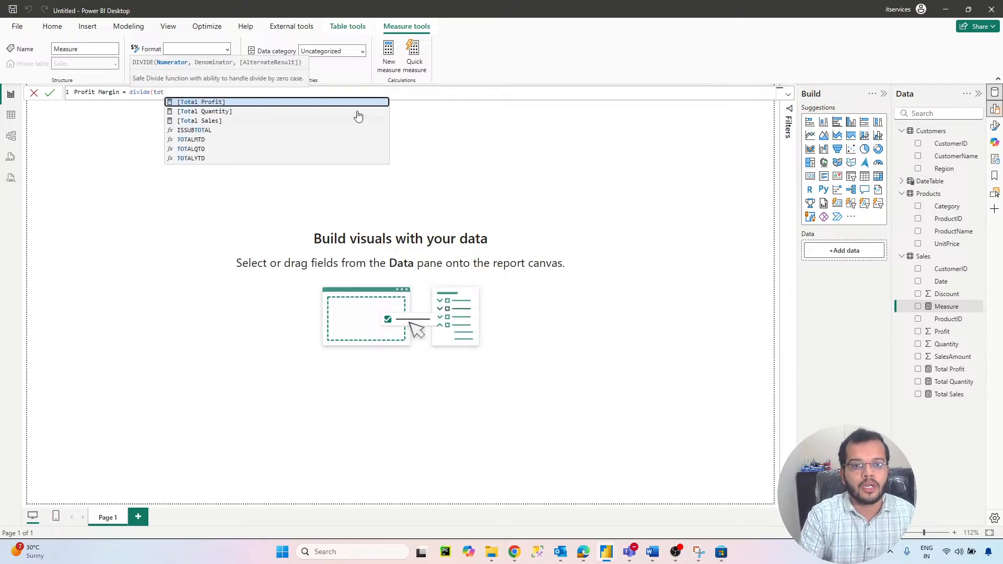
pyautogui.click(336, 103)
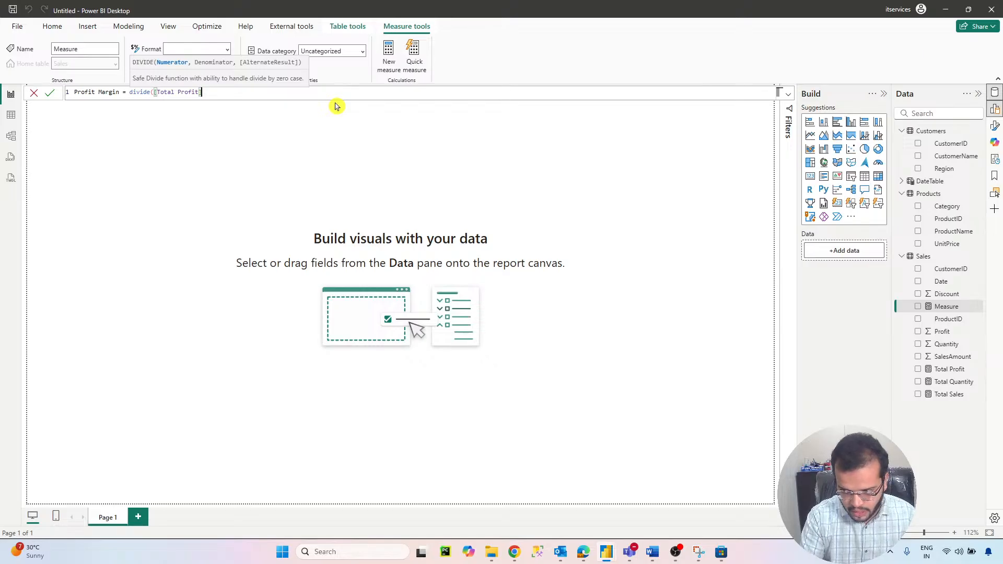
pyautogui.write(',to')
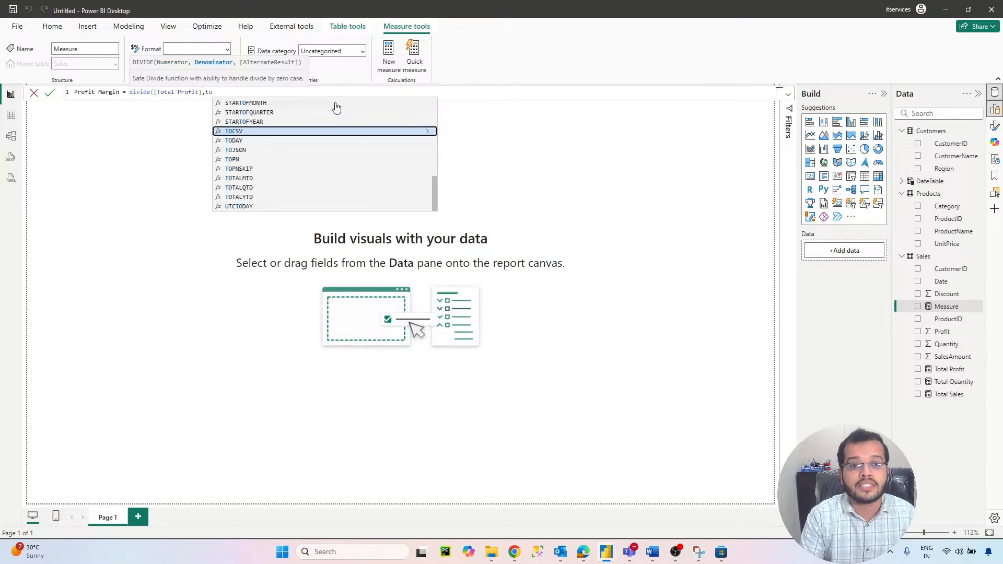
pyautogui.write('t')
pyautogui.click(278, 123)
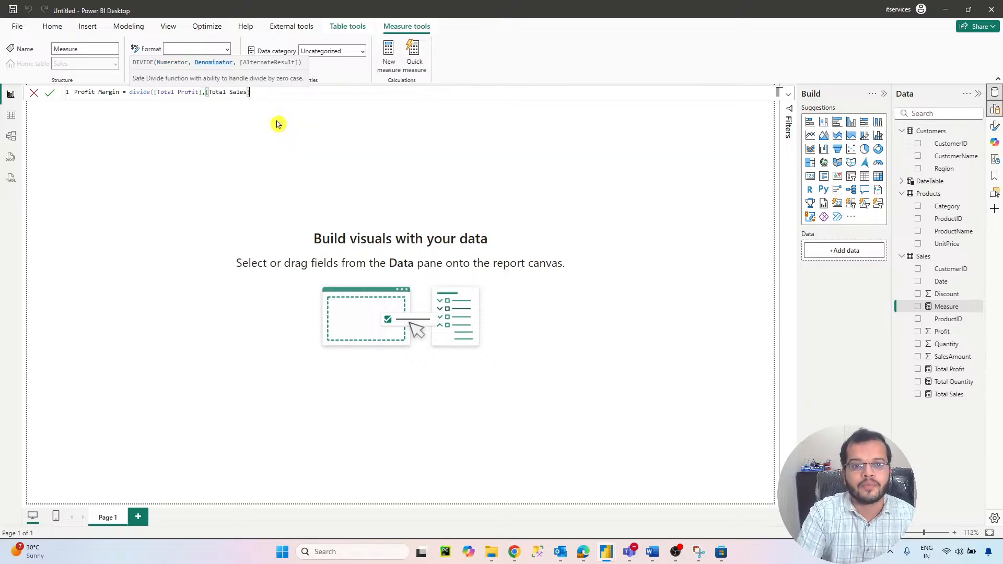
pyautogui.write(')')
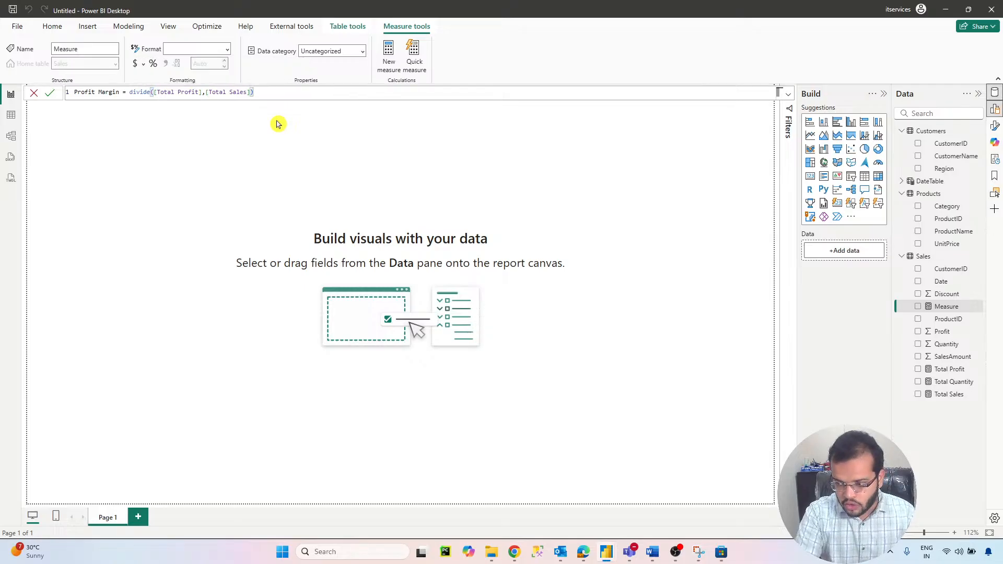
pyautogui.press('Return')
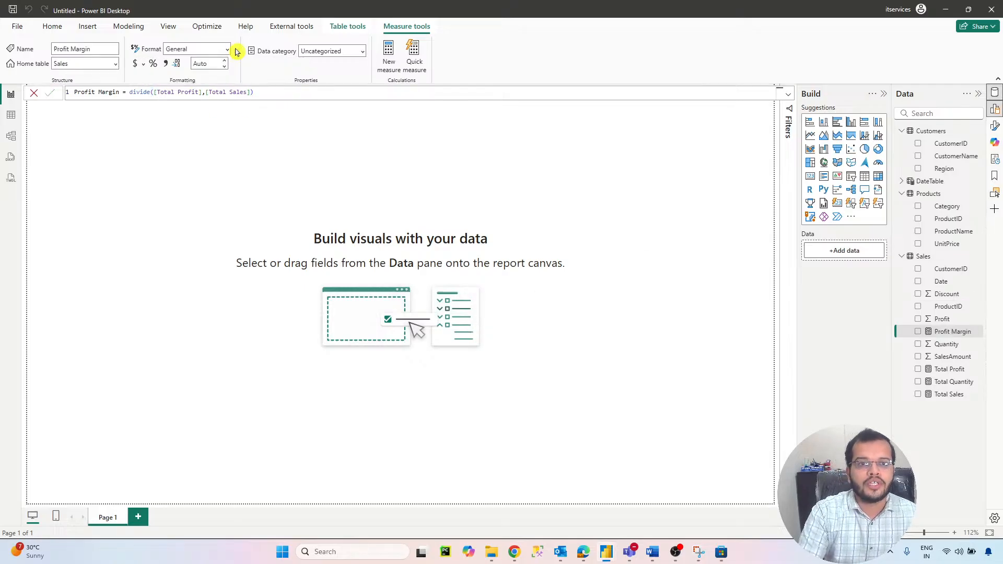
# - Check the number format options for the Profit Margin measure and leave its formula
pyautogui.click(227, 50)
pyautogui.click(204, 127)
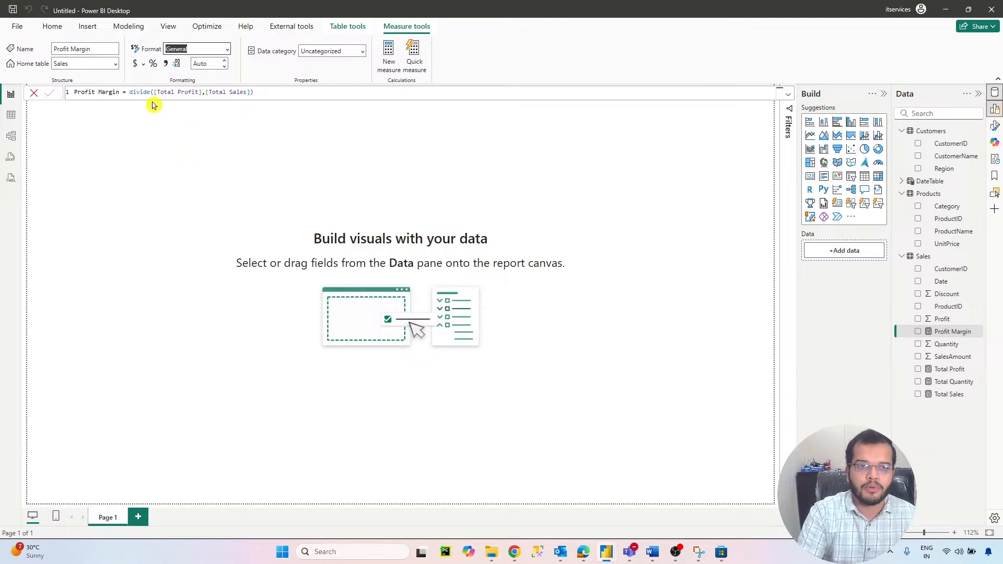
pyautogui.click(297, 125)
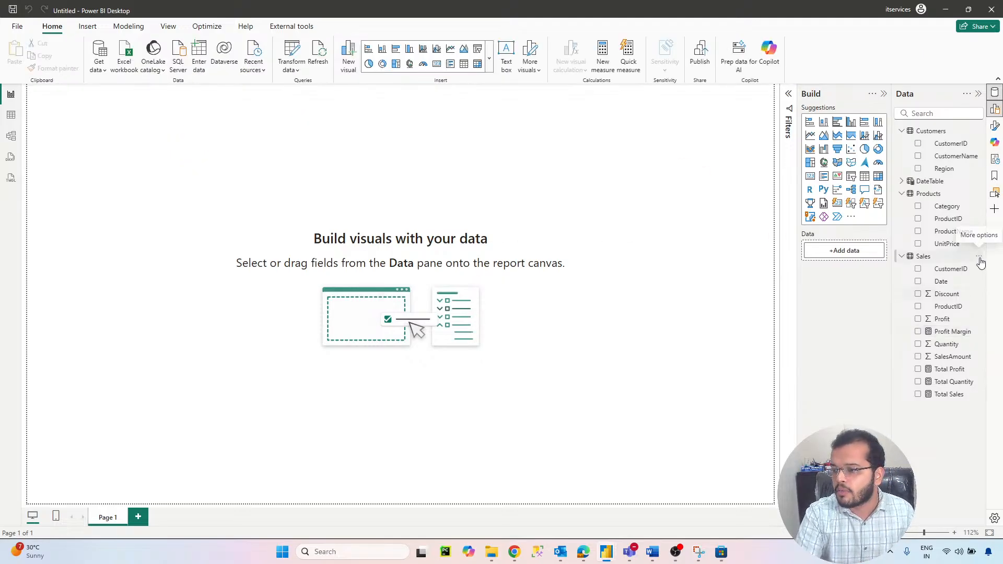
# - Add a fifth, still undefined measure to the Sales table
pyautogui.click(978, 256)
pyautogui.click(977, 255)
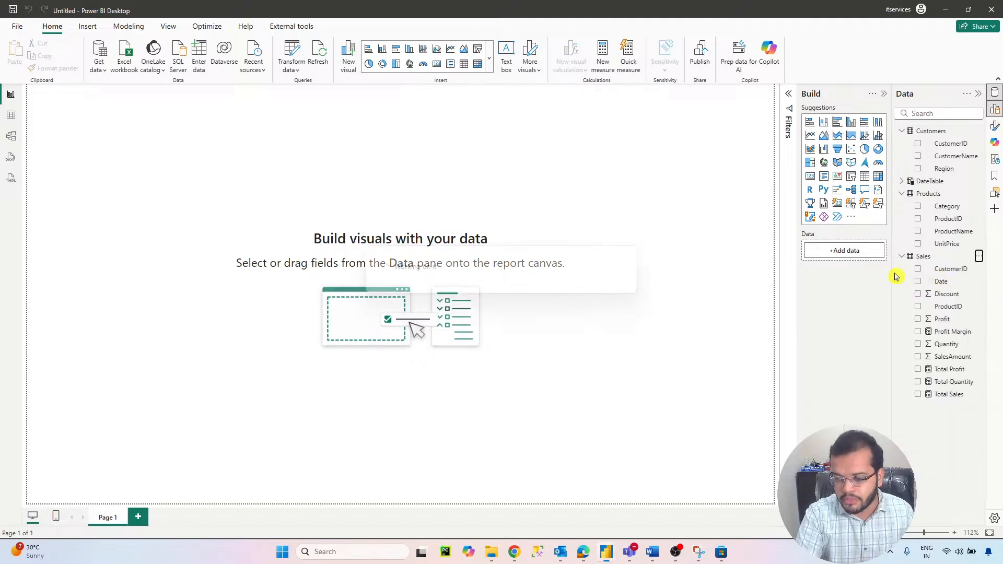
pyautogui.click(282, 281)
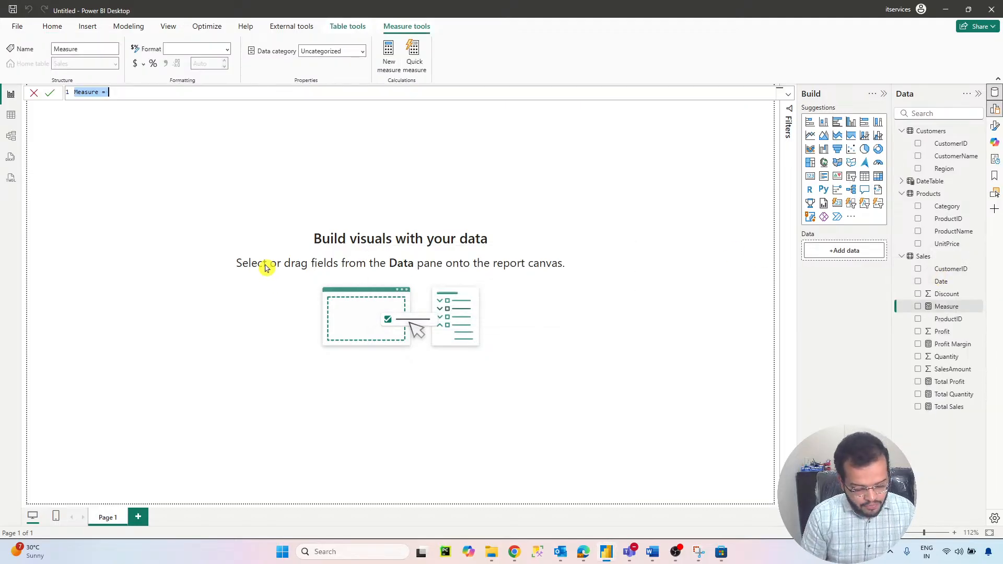
# - Define the new measure in the Sales table as Average Discount = AVERAGE(Sales[Discount])
pyautogui.write('Average ')
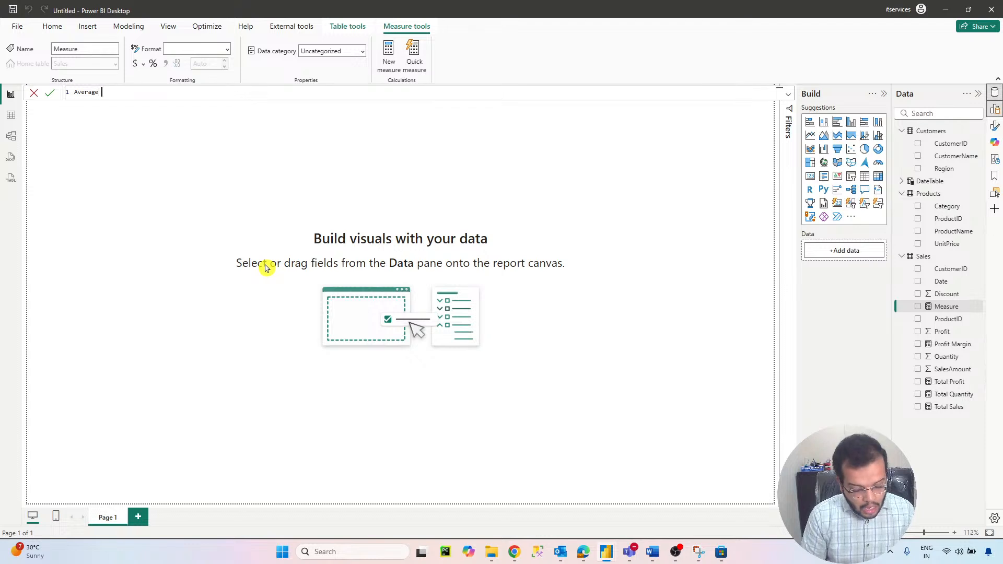
pyautogui.write('Discount =')
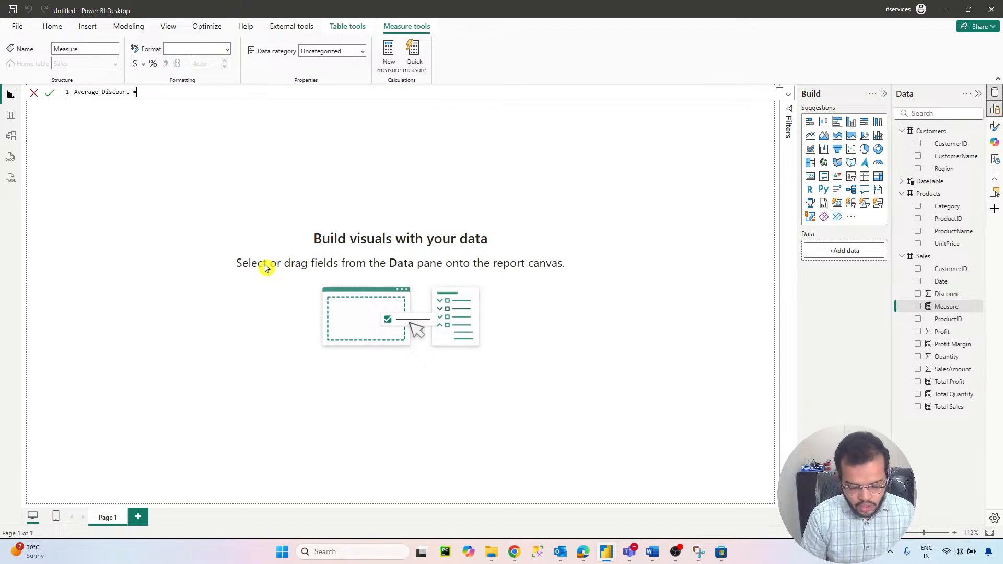
pyautogui.write(' aver')
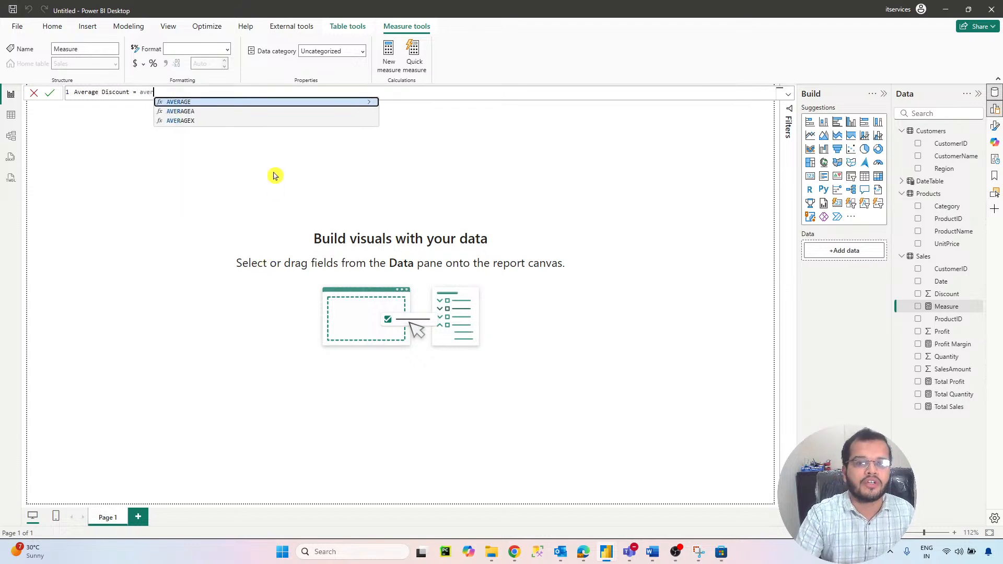
pyautogui.click(296, 103)
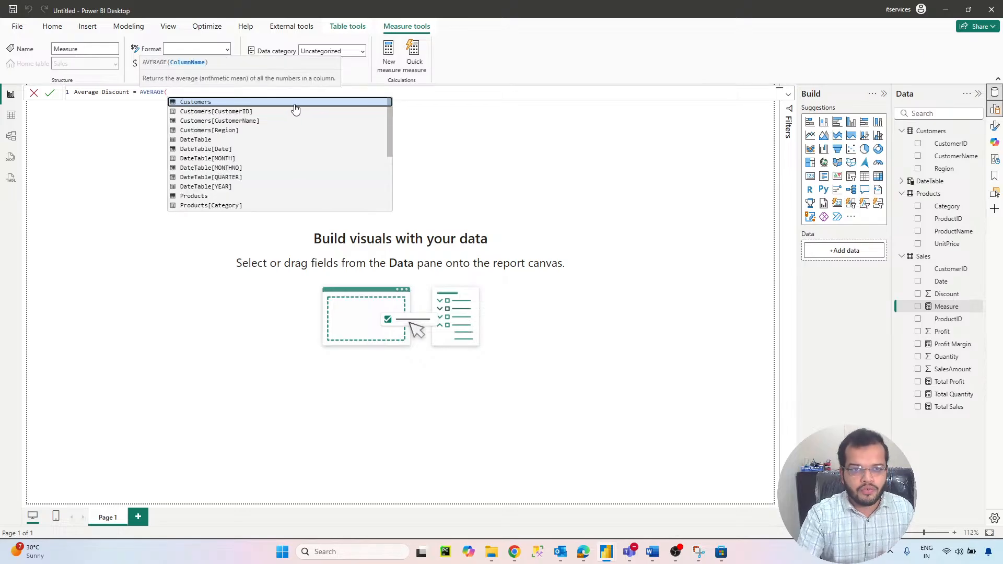
pyautogui.write('sal')
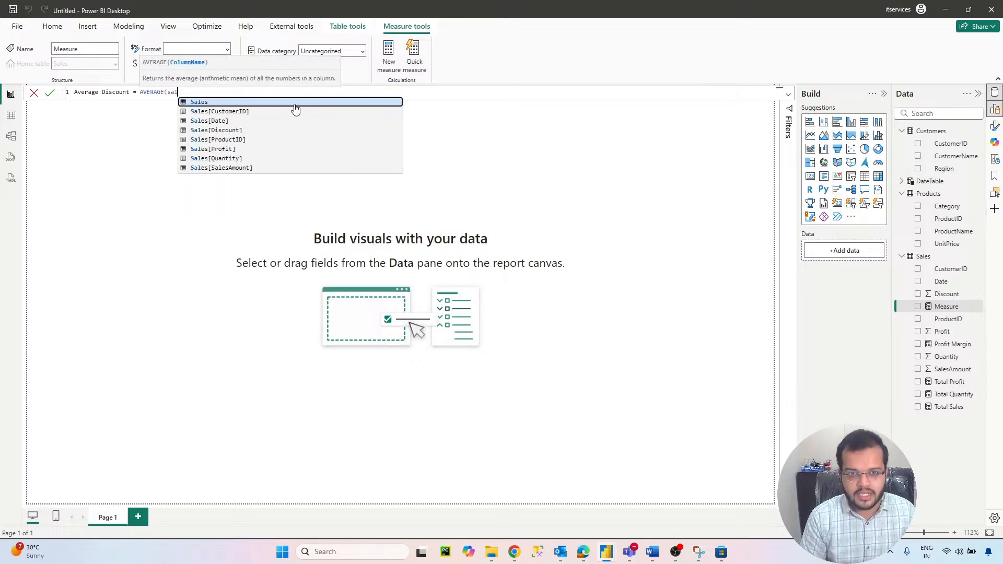
pyautogui.click(259, 131)
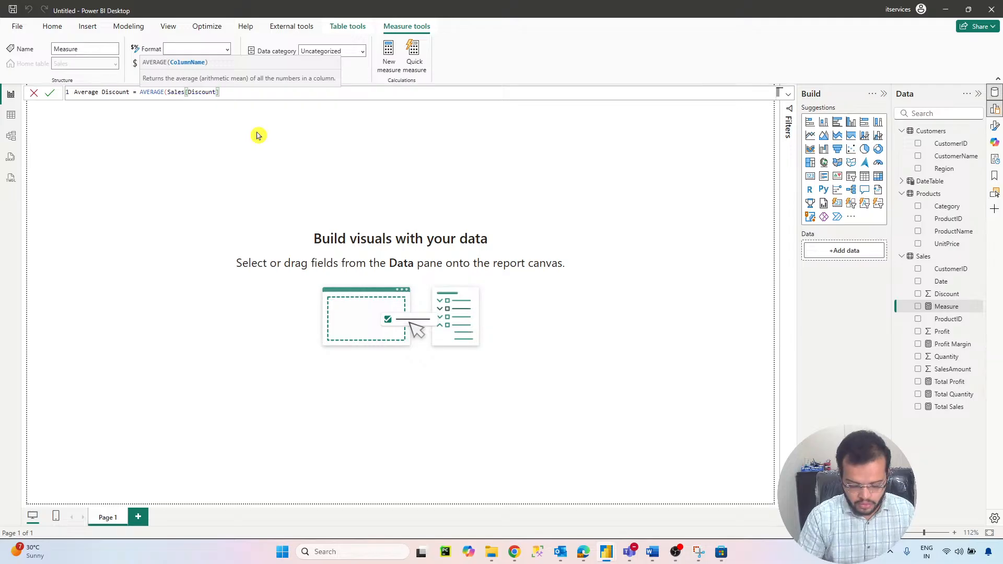
pyautogui.write(')')
pyautogui.press('Return')
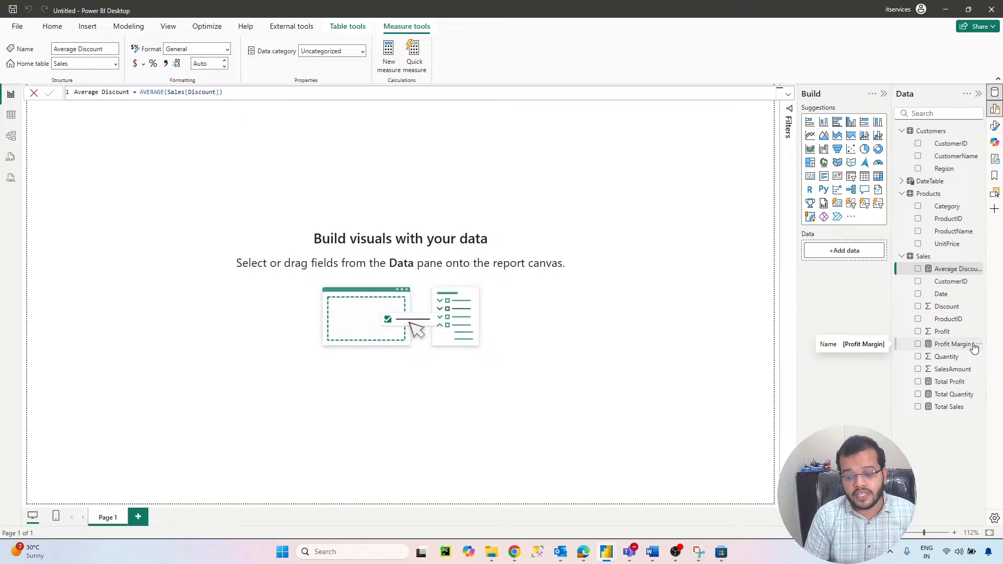
# - Add a measure to the Sales table defined as Sales YTD = TOTALYTD([Total Sales],DateTable[Date])
pyautogui.click(976, 257)
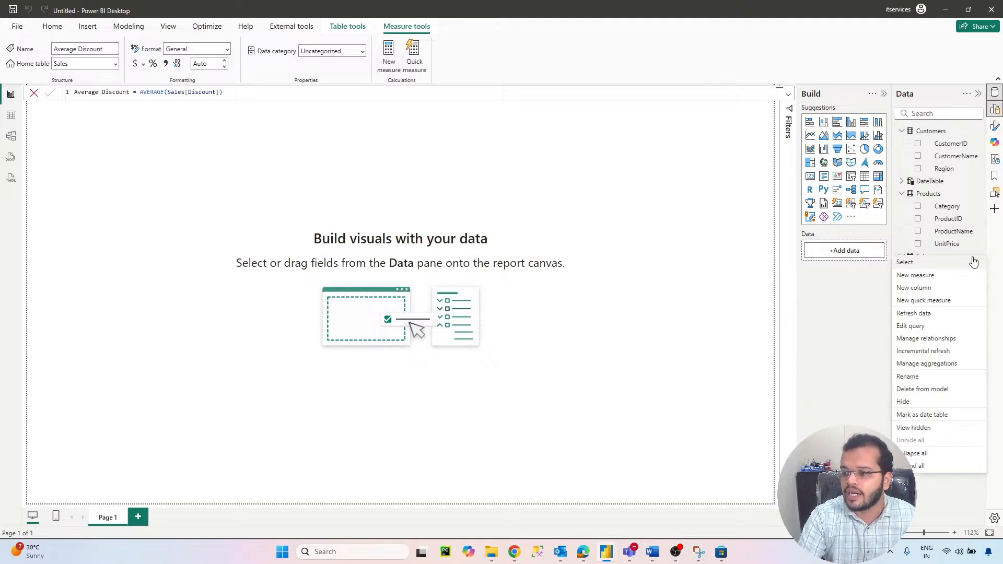
pyautogui.click(933, 275)
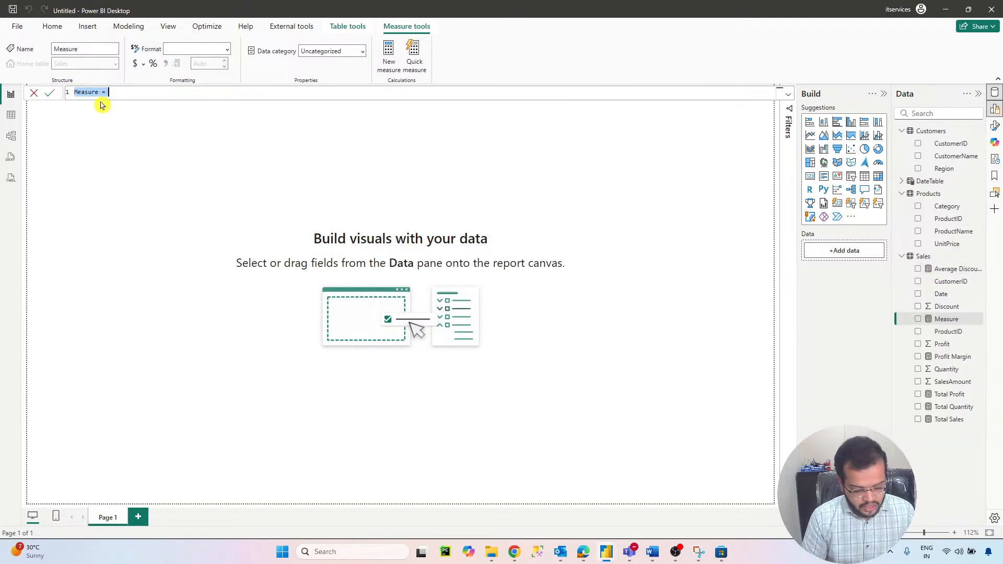
pyautogui.write('Sales YTD =')
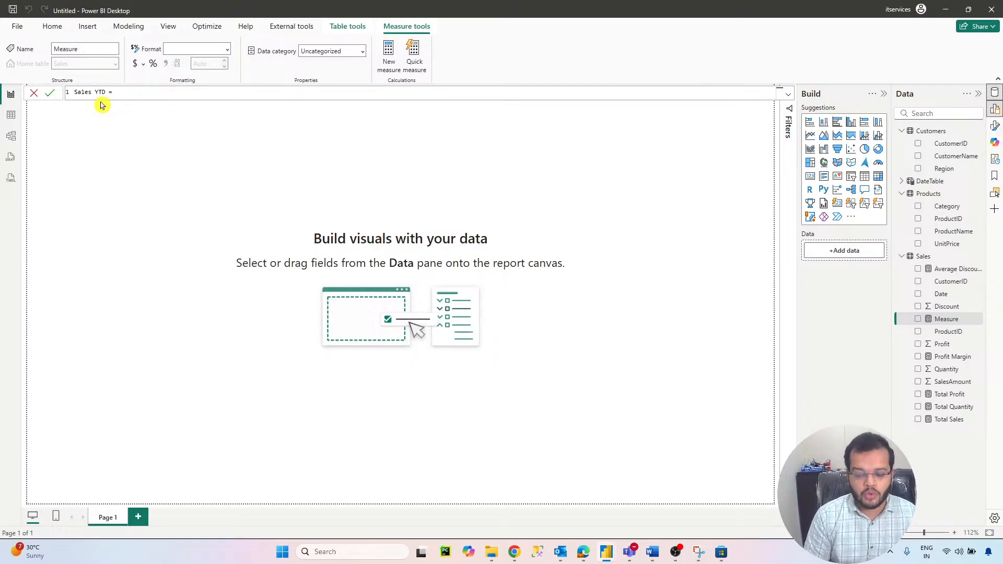
pyautogui.write(' TOTA')
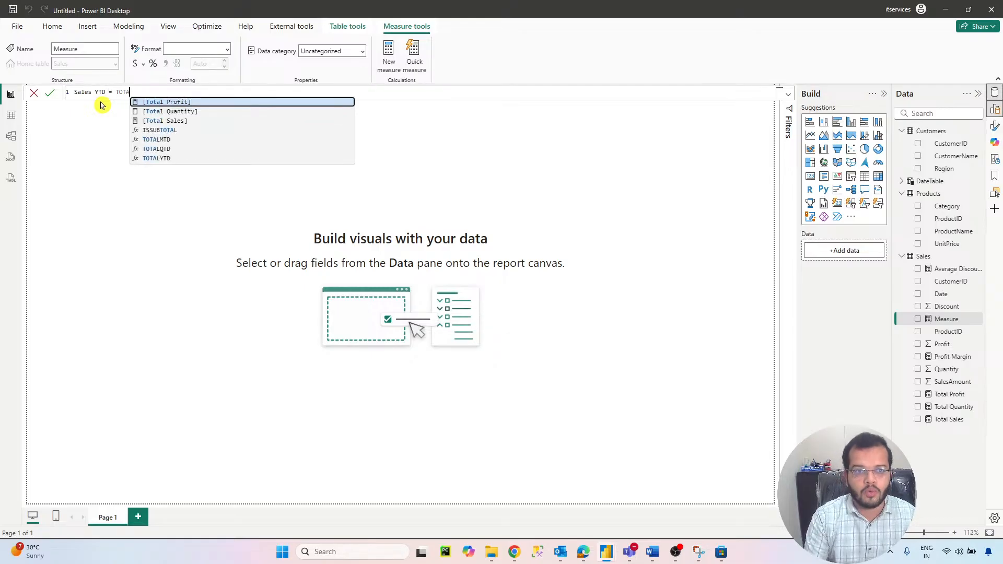
pyautogui.doubleClick(171, 158)
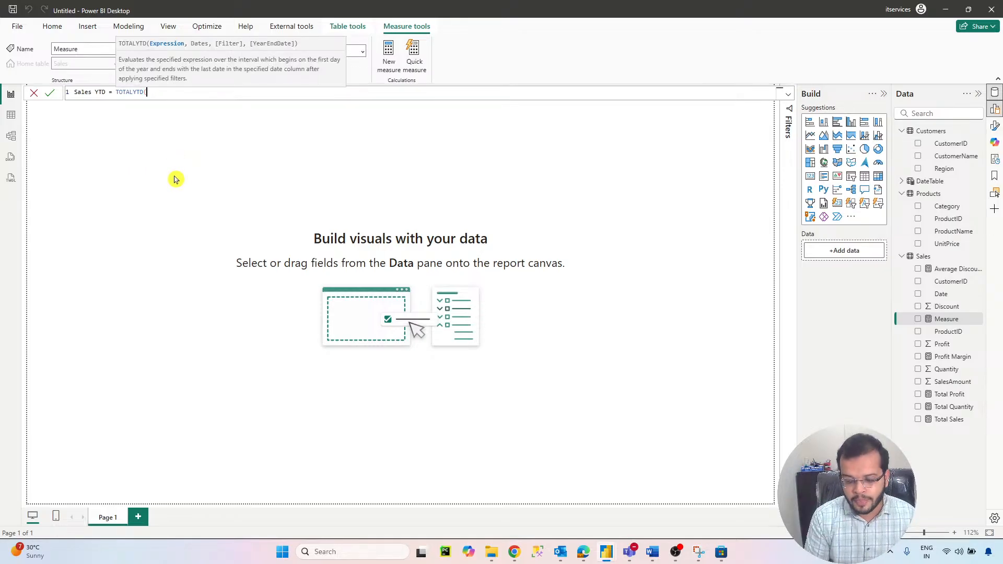
pyautogui.write('TOT')
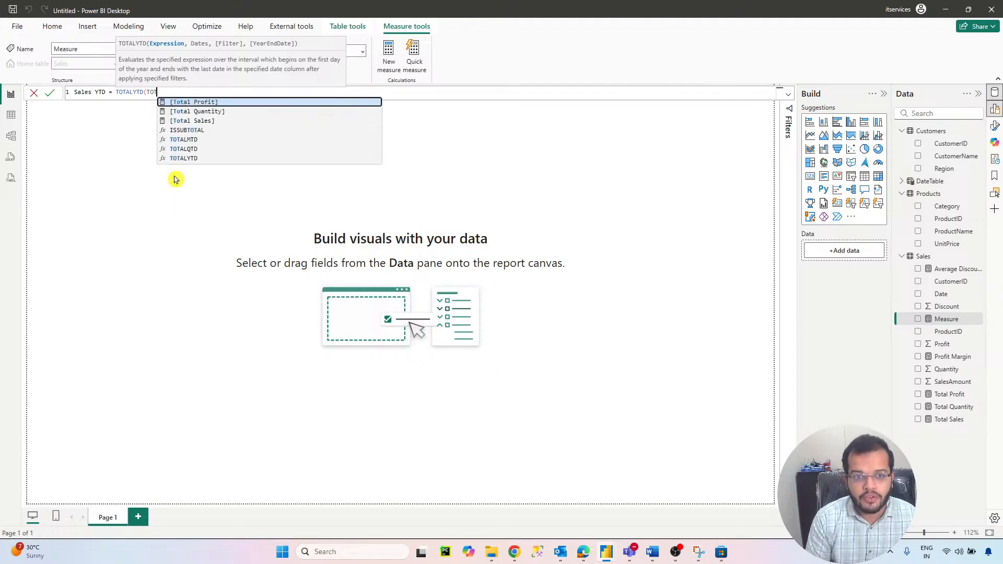
pyautogui.doubleClick(231, 121)
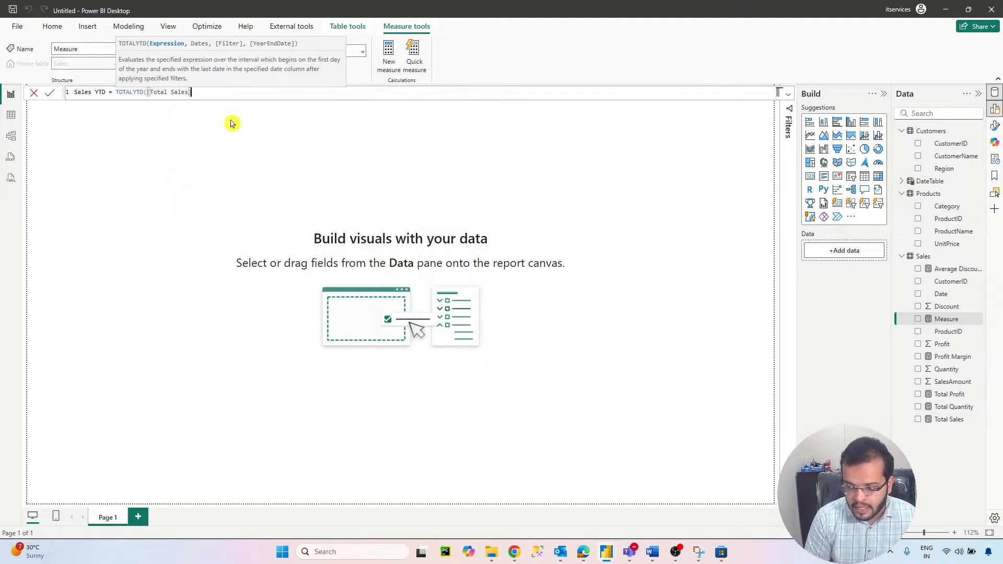
pyautogui.write(',')
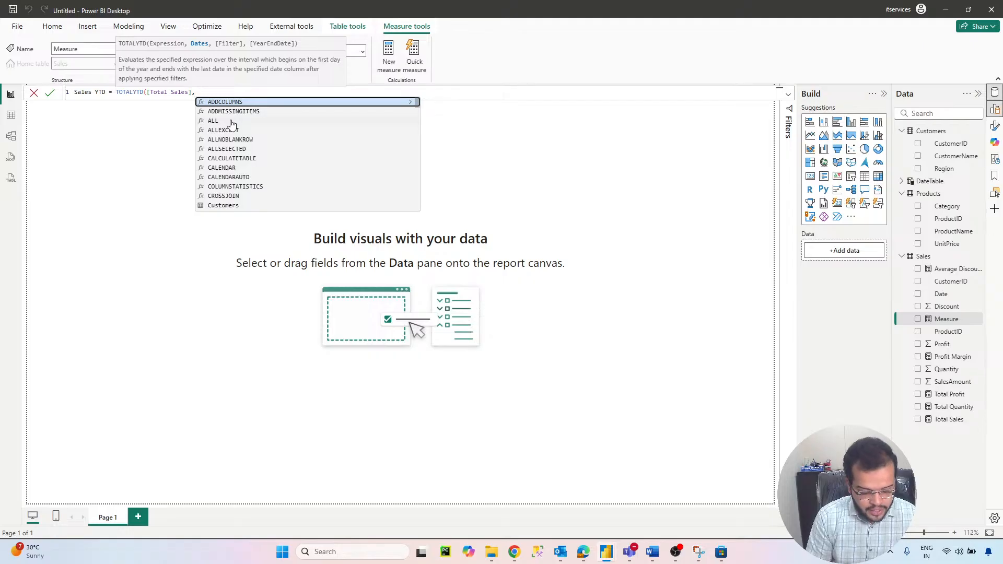
pyautogui.write('DATE')
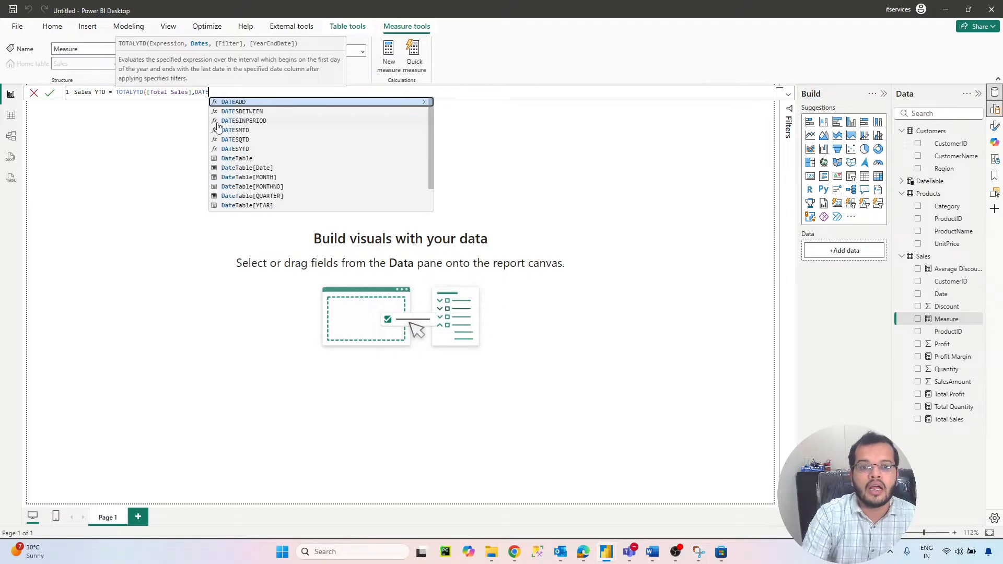
pyautogui.click(263, 167)
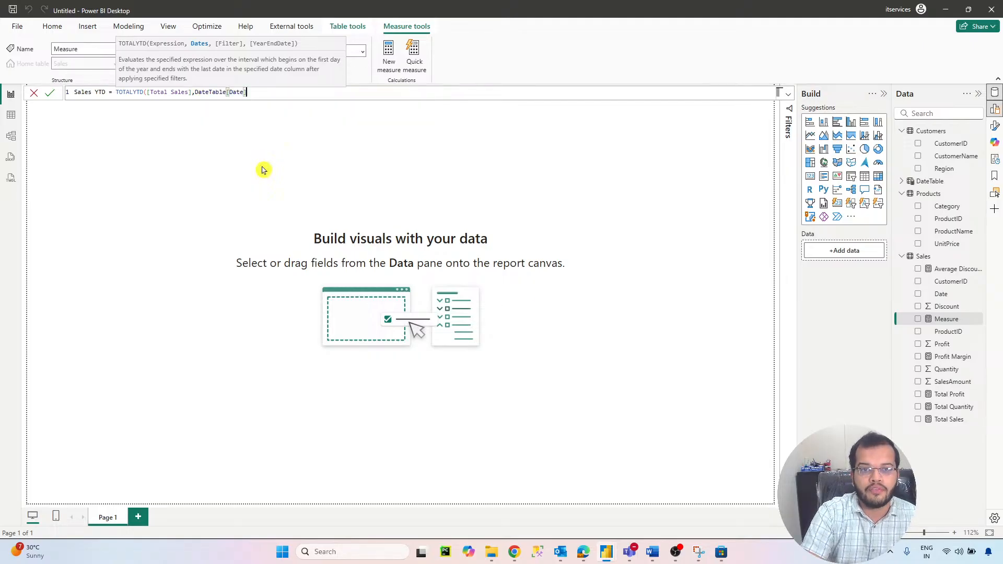
pyautogui.write(')')
pyautogui.press('Return')
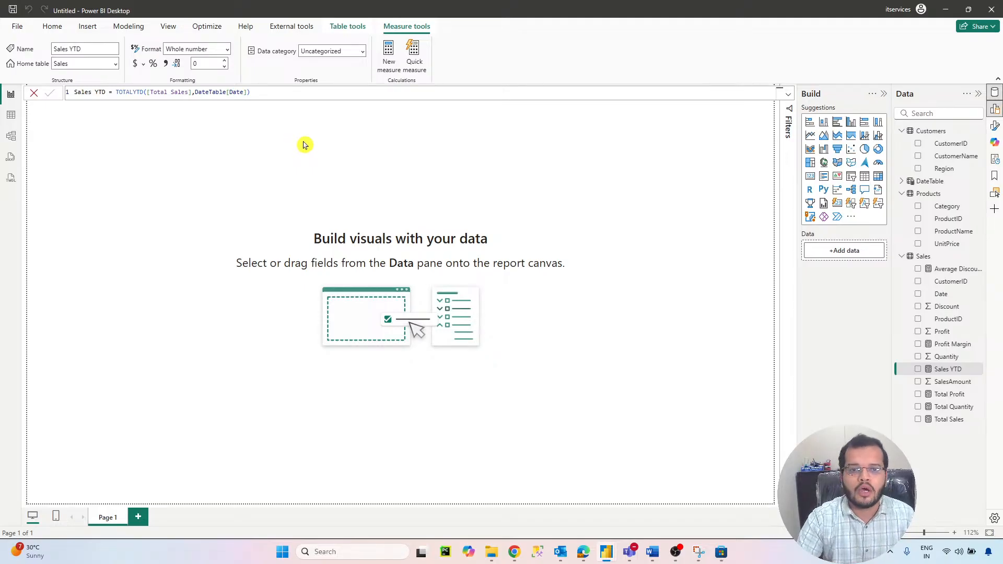
pyautogui.click(304, 145)
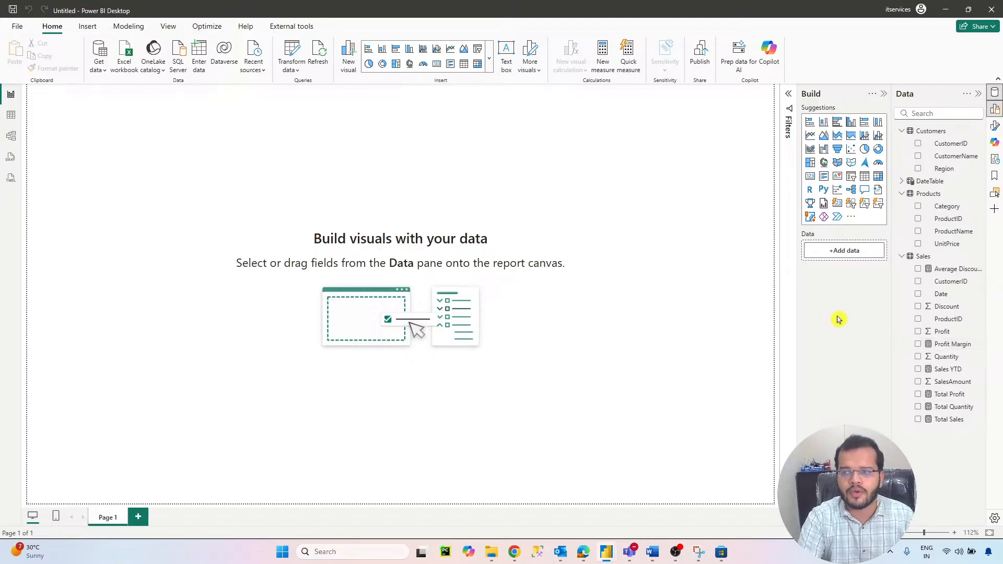
# - Set the report page's wallpaper colour to a dark slate blue-grey
pyautogui.click(995, 126)
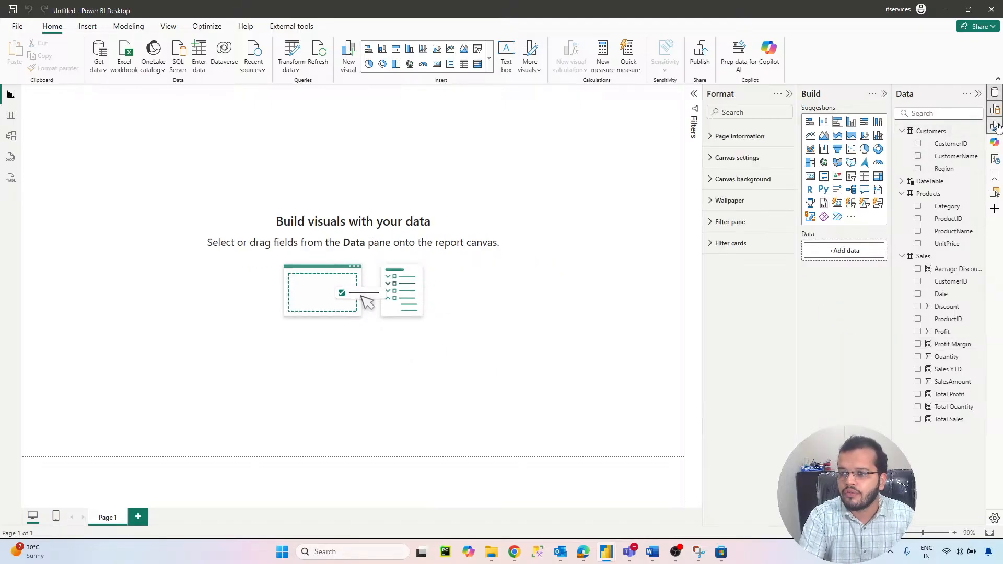
pyautogui.click(726, 200)
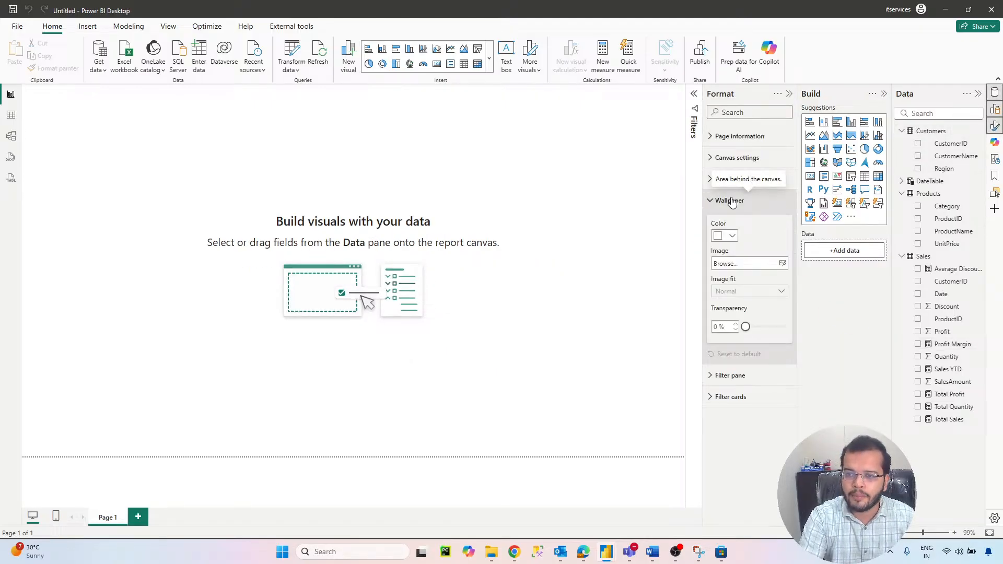
pyautogui.click(727, 239)
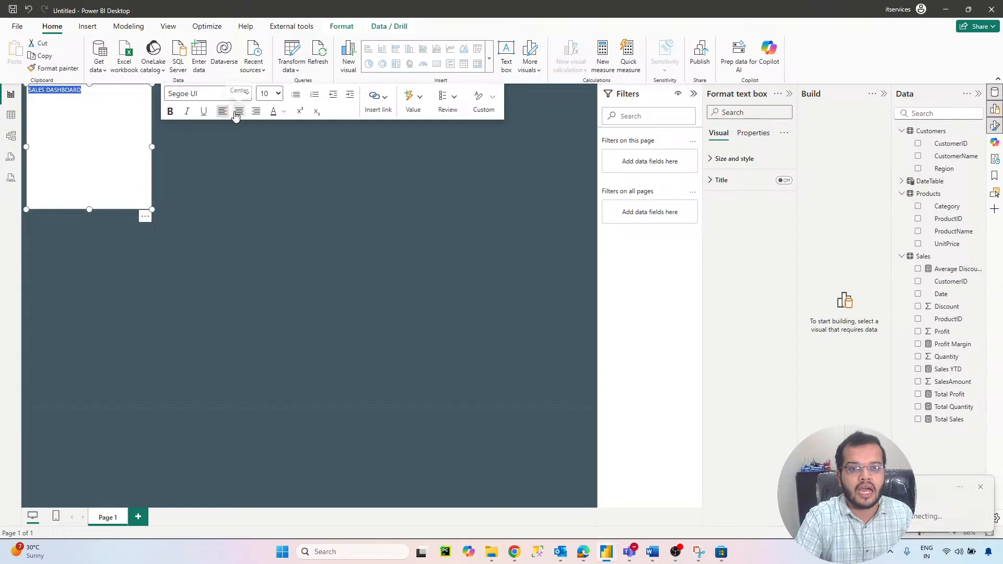
# - Centre and bold the SALES DASHBOARD title text and set its font size to 32
pyautogui.click(236, 114)
pyautogui.click(170, 111)
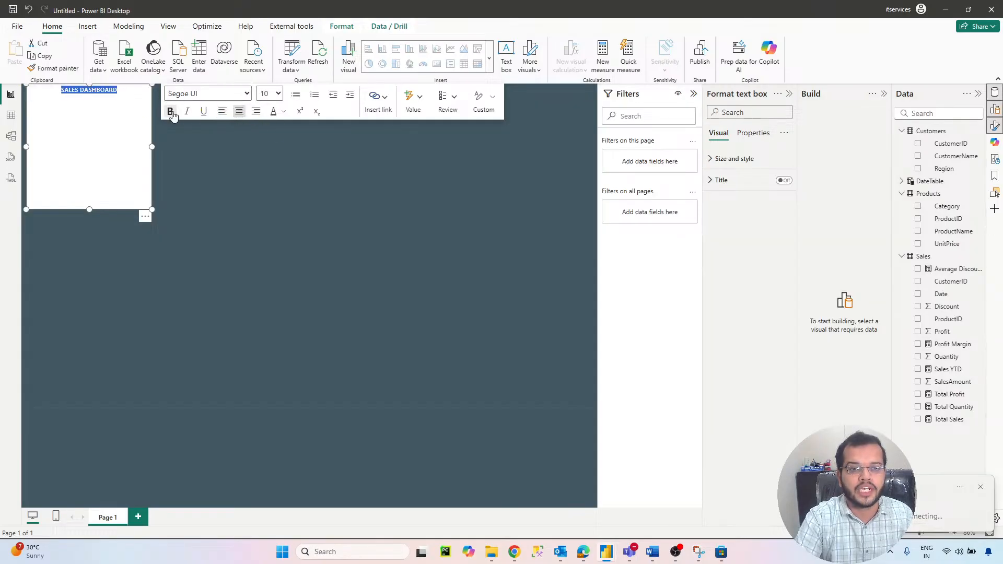
pyautogui.click(274, 94)
pyautogui.click(268, 291)
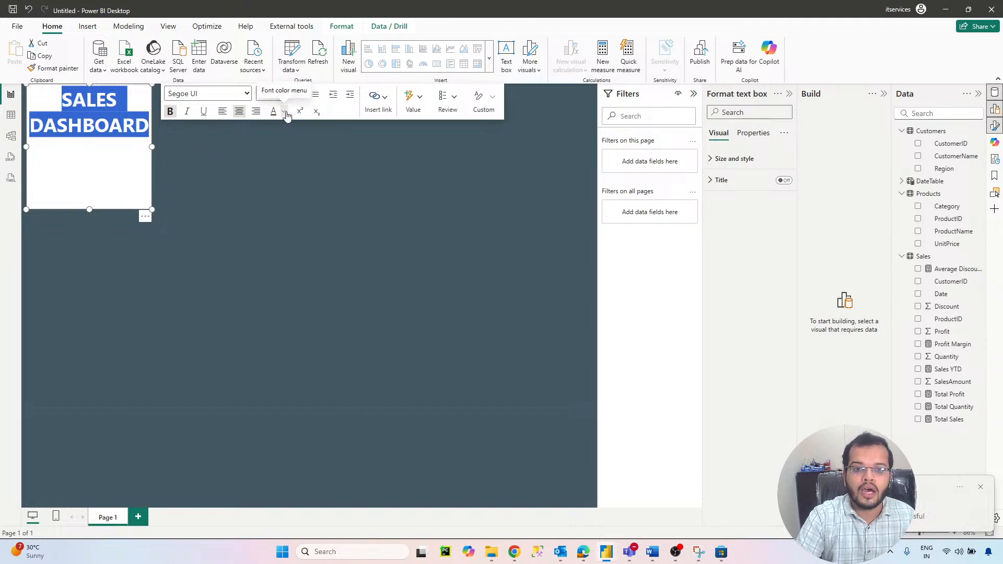
# - Set the SALES DASHBOARD text to the custom light yellow-green font colour #E5F686
pyautogui.click(284, 111)
pyautogui.click(331, 290)
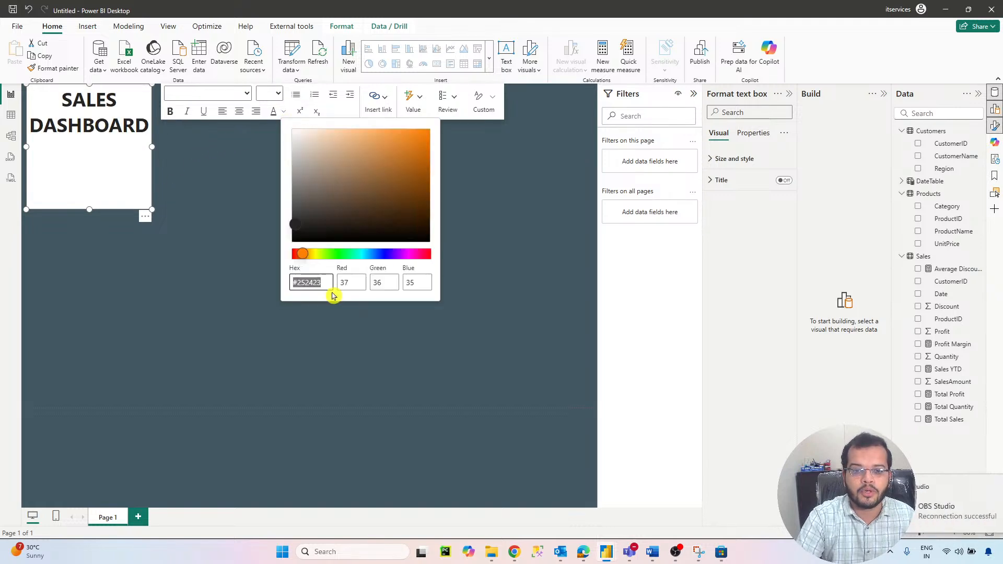
pyautogui.click(317, 253)
pyautogui.click(352, 134)
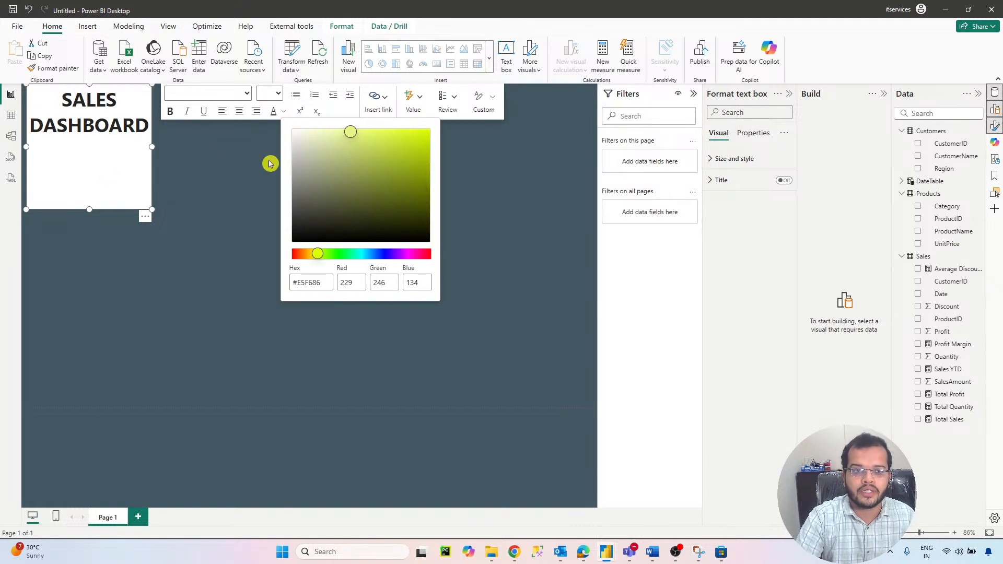
pyautogui.click(89, 161)
# - Resize the title text box to about 601 wide by 70 high and move it along the page's upper edge to horizontal position about 279
pyautogui.moveTo(152, 210); pyautogui.dragTo(296, 119)
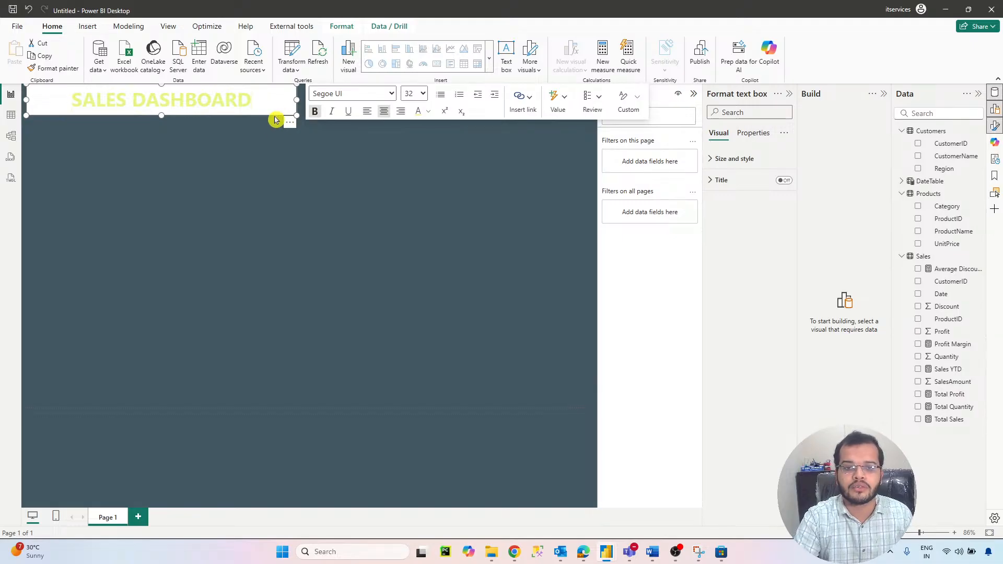
pyautogui.click(280, 118)
pyautogui.moveTo(281, 118); pyautogui.dragTo(321, 117)
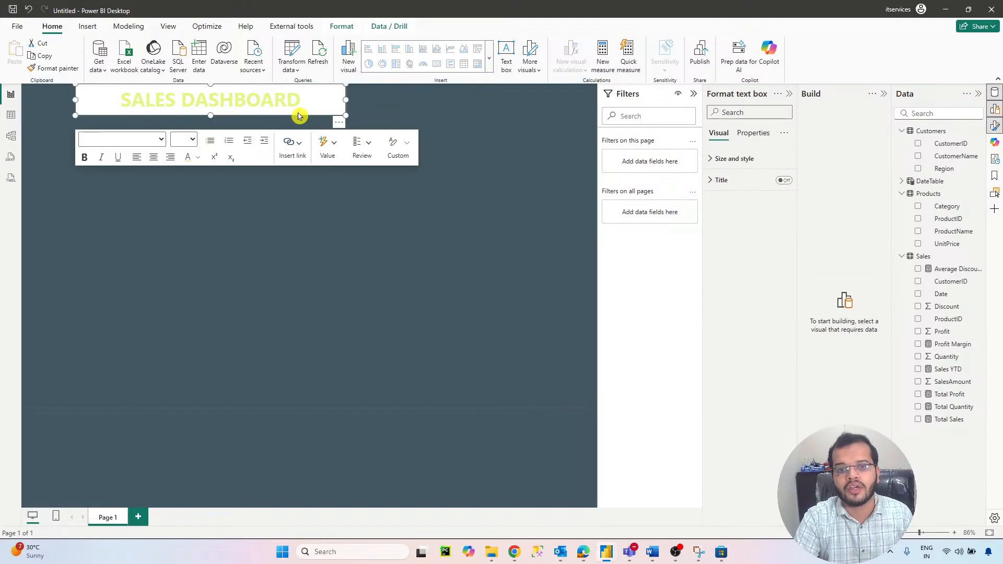
pyautogui.click(354, 111)
pyautogui.moveTo(319, 116); pyautogui.dragTo(336, 115)
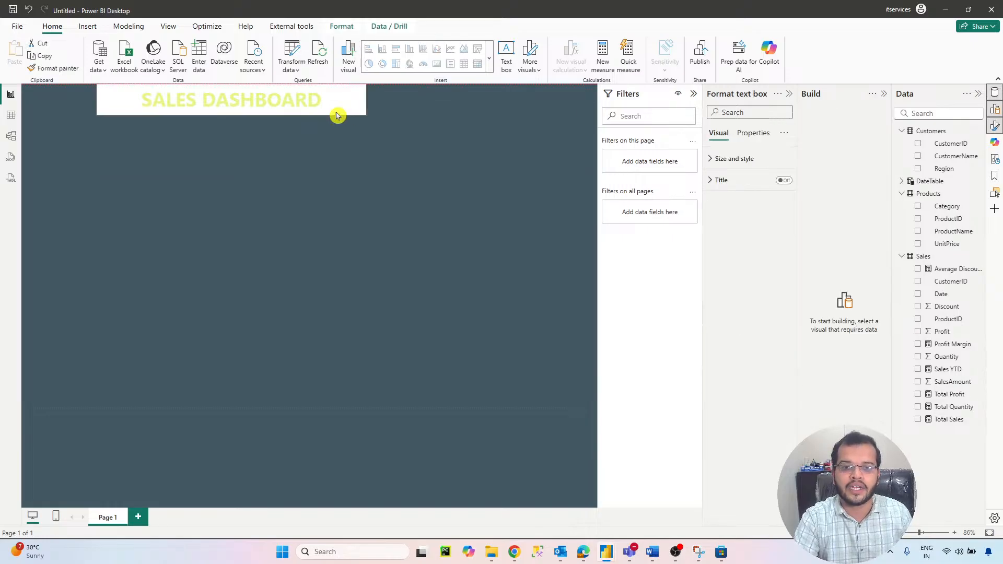
pyautogui.click(391, 111)
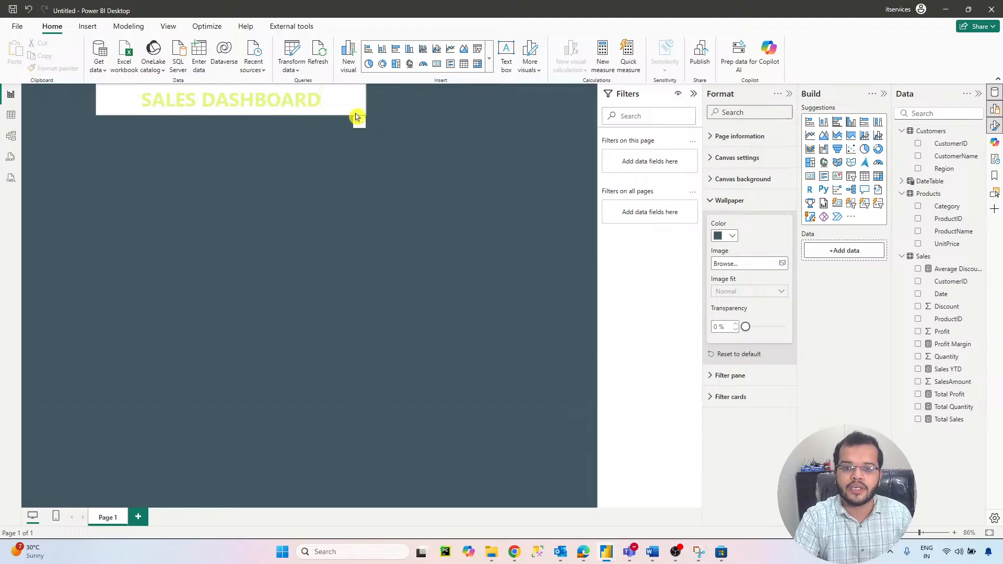
pyautogui.moveTo(358, 117); pyautogui.dragTo(398, 119)
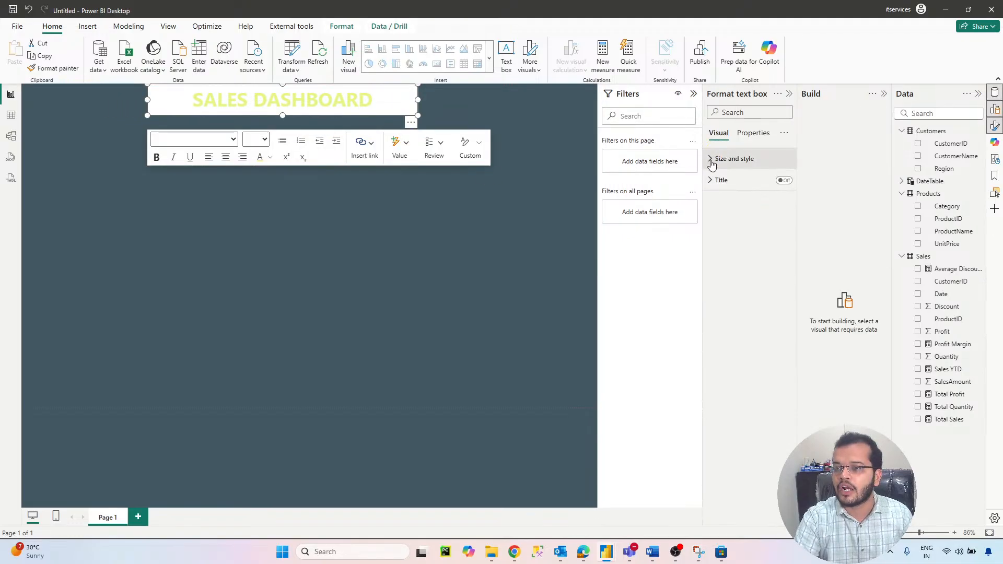
# - Turn off the background of the SALES DASHBOARD text box
pyautogui.click(733, 159)
pyautogui.click(781, 360)
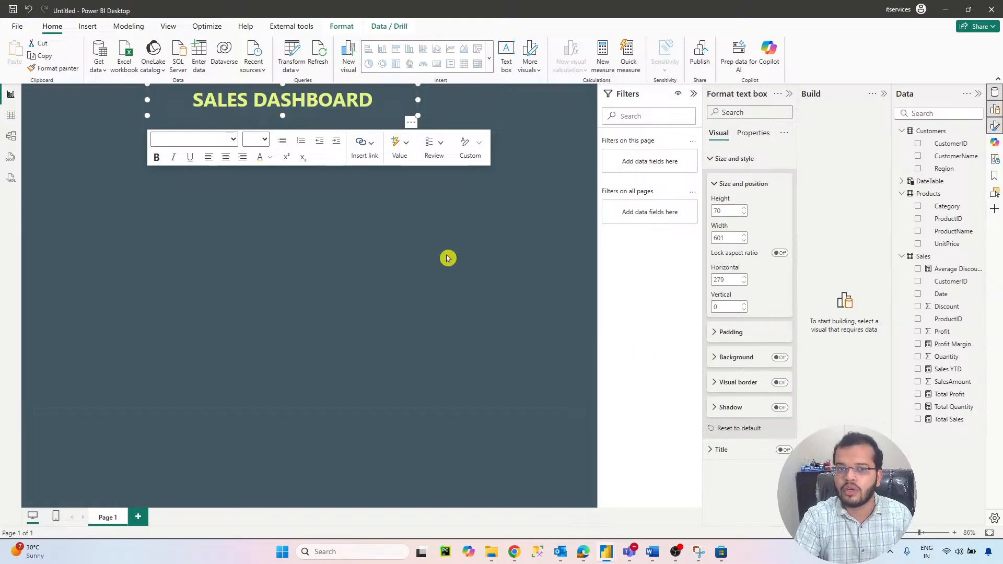
pyautogui.click(320, 252)
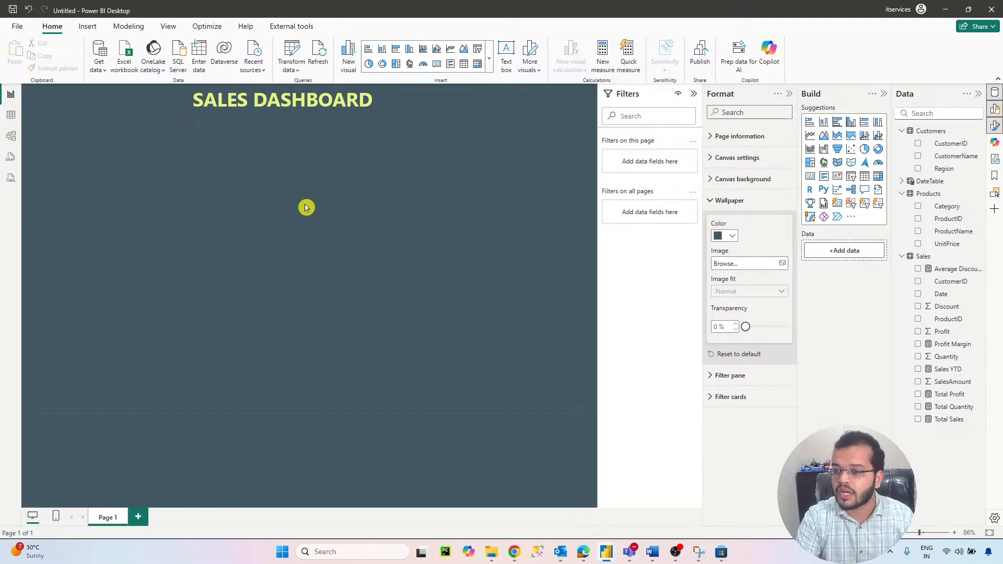
# - Insert a card visual below the title and assign the Total Sales measure to its field
pyautogui.click(810, 176)
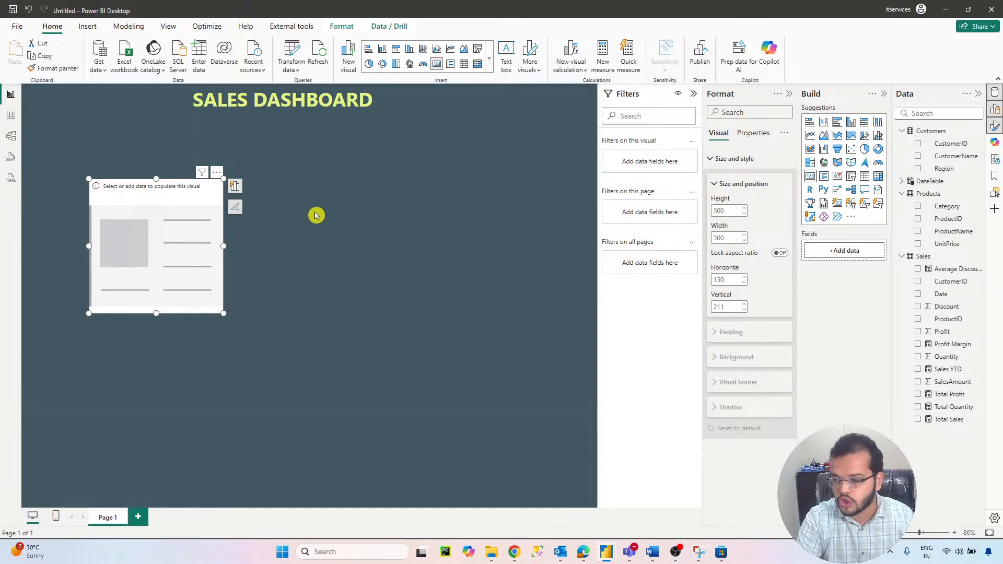
pyautogui.moveTo(957, 418); pyautogui.dragTo(859, 250)
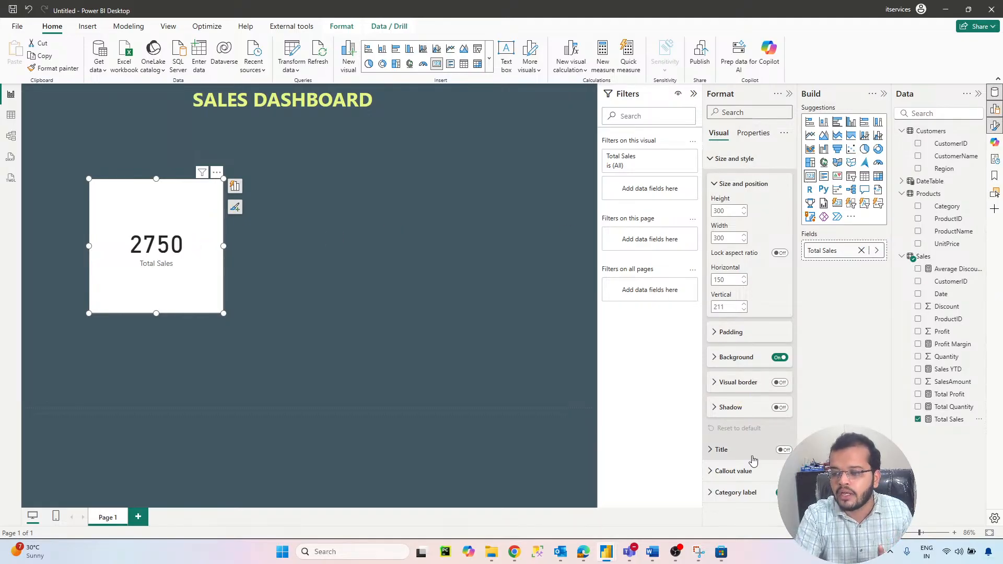
# - Turn off the Total Sales card's category label and set its background to the custom light aqua colour #E7F9F7
pyautogui.click(778, 494)
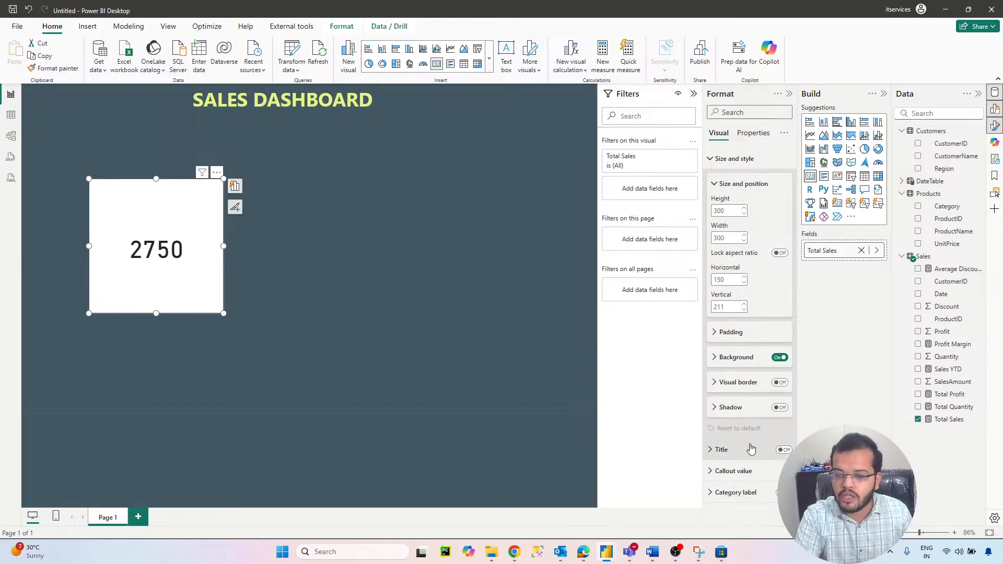
pyautogui.click(737, 357)
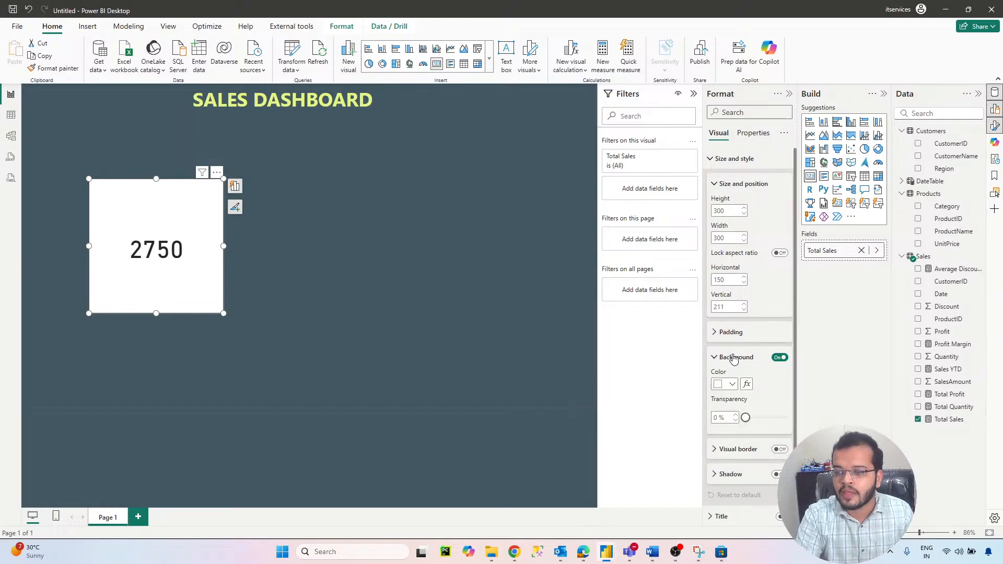
pyautogui.click(728, 386)
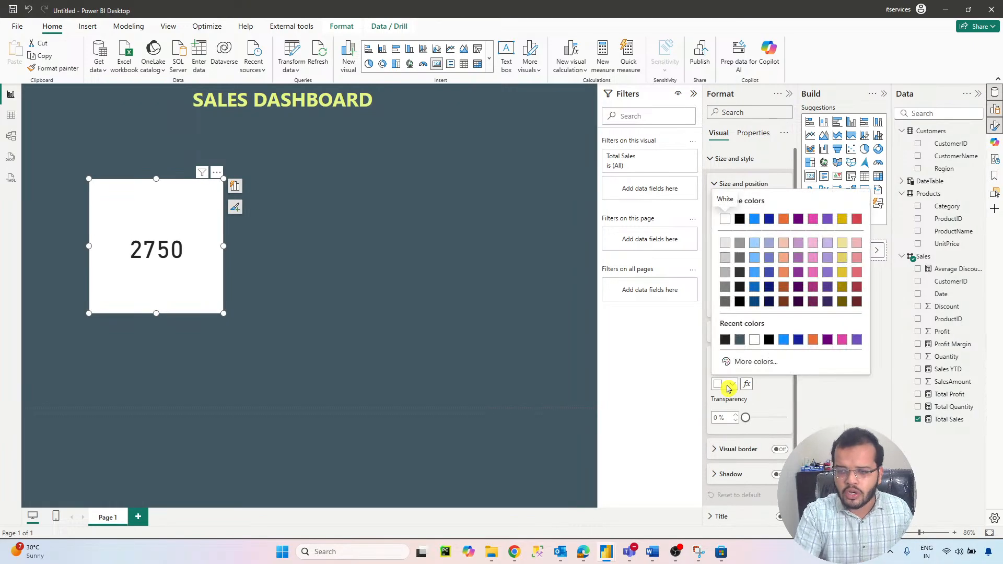
pyautogui.click(741, 361)
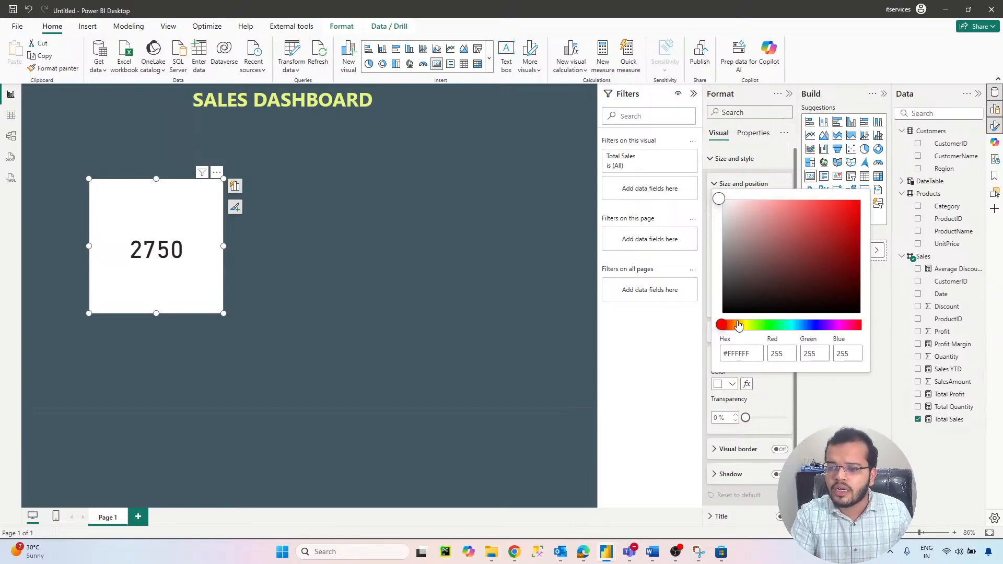
pyautogui.click(737, 324)
pyautogui.click(747, 232)
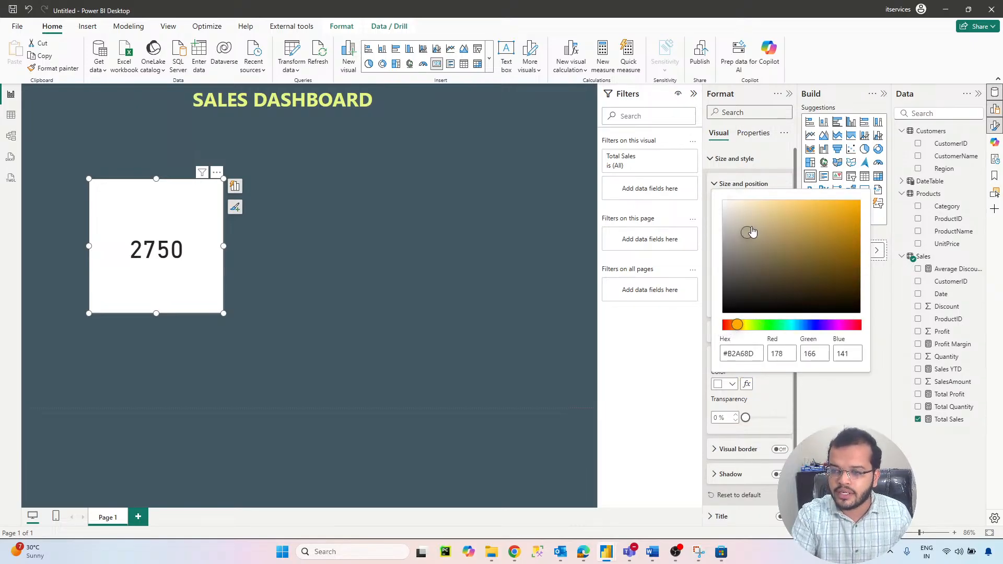
pyautogui.click(745, 218)
pyautogui.moveTo(746, 219); pyautogui.dragTo(730, 208)
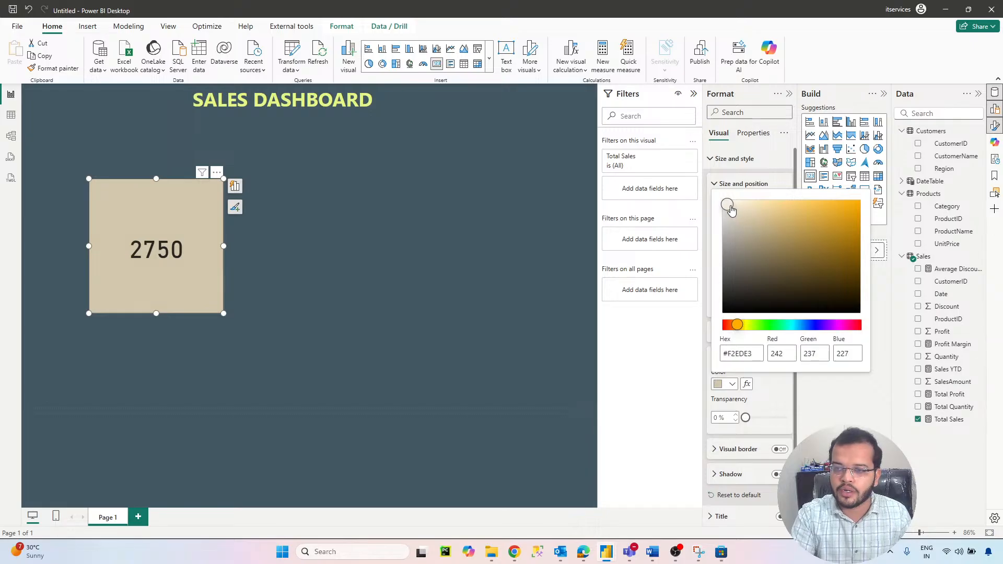
pyautogui.click(788, 324)
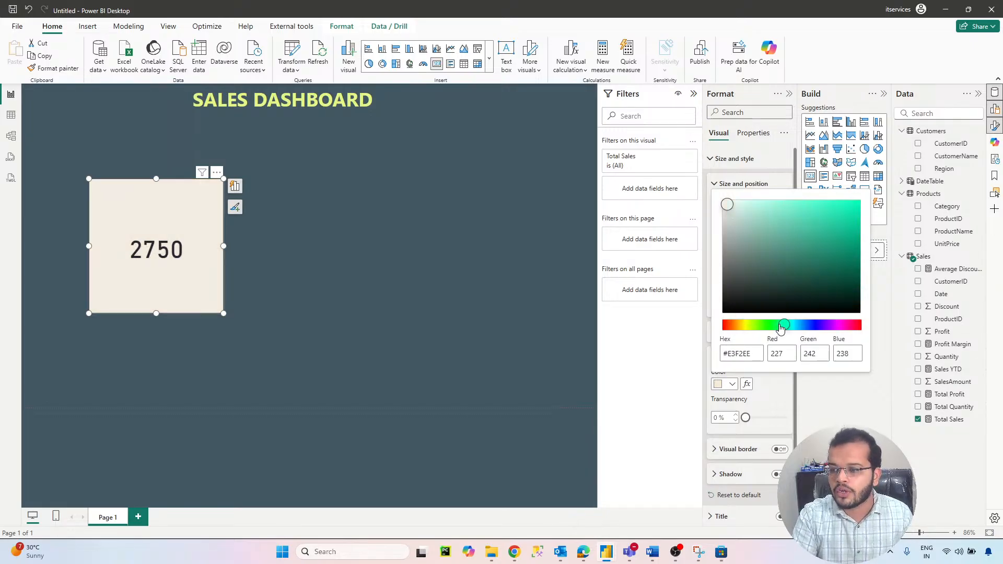
pyautogui.click(736, 222)
pyautogui.moveTo(736, 222); pyautogui.dragTo(731, 204)
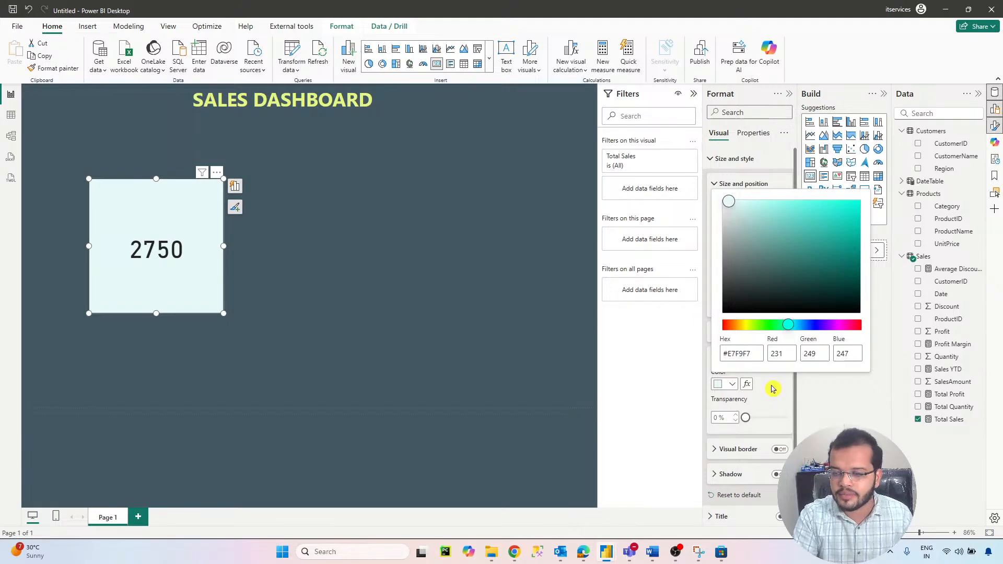
pyautogui.click(773, 389)
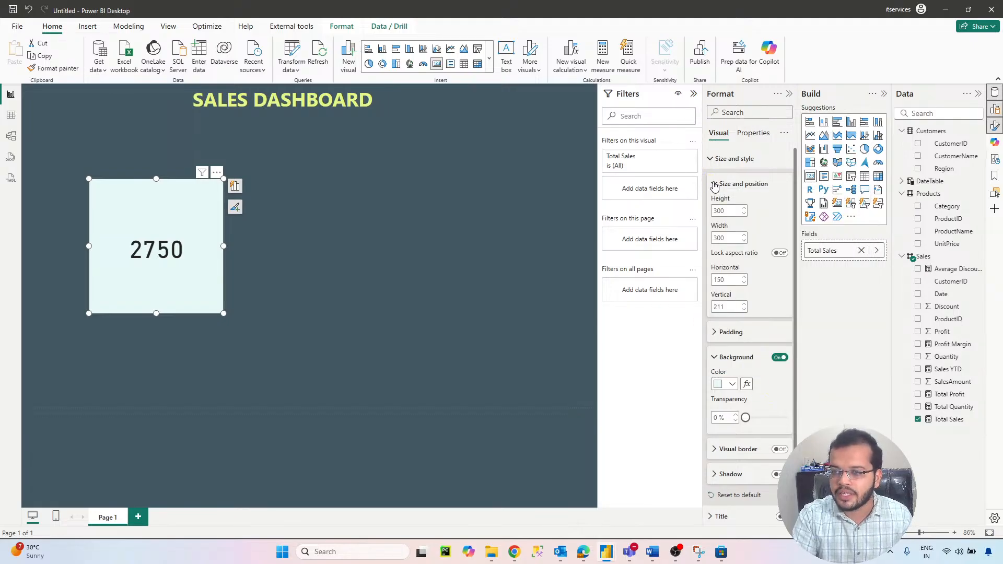
# - Turn on the card's visual border with 14 px rounded corners and a 4 px width
pyautogui.click(714, 184)
pyautogui.click(778, 325)
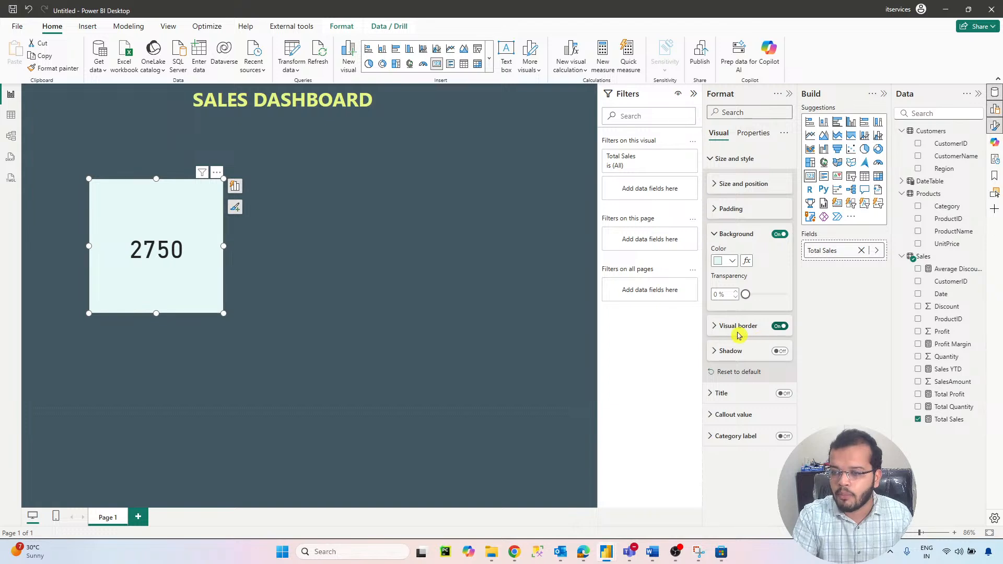
pyautogui.click(716, 328)
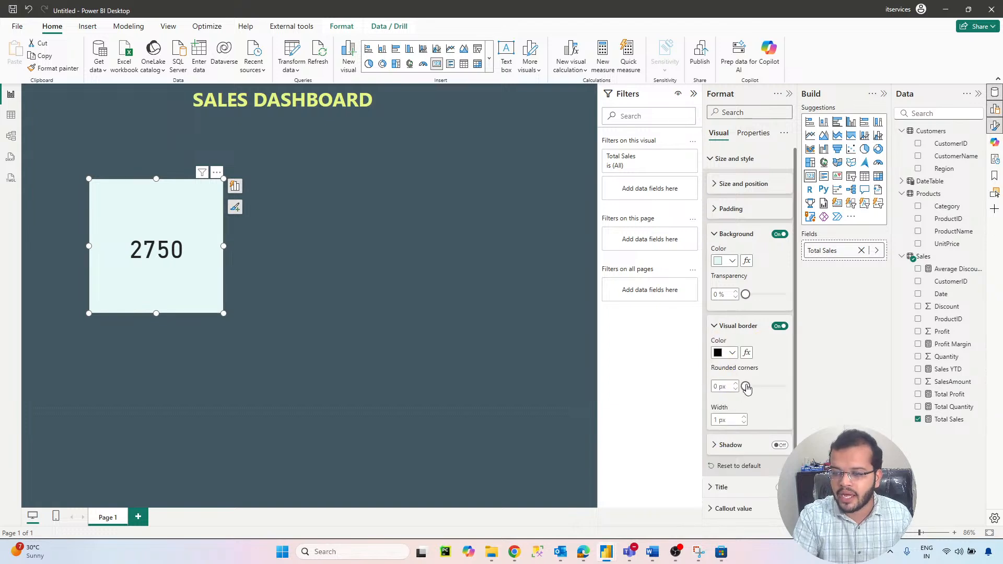
pyautogui.moveTo(745, 386); pyautogui.dragTo(764, 389)
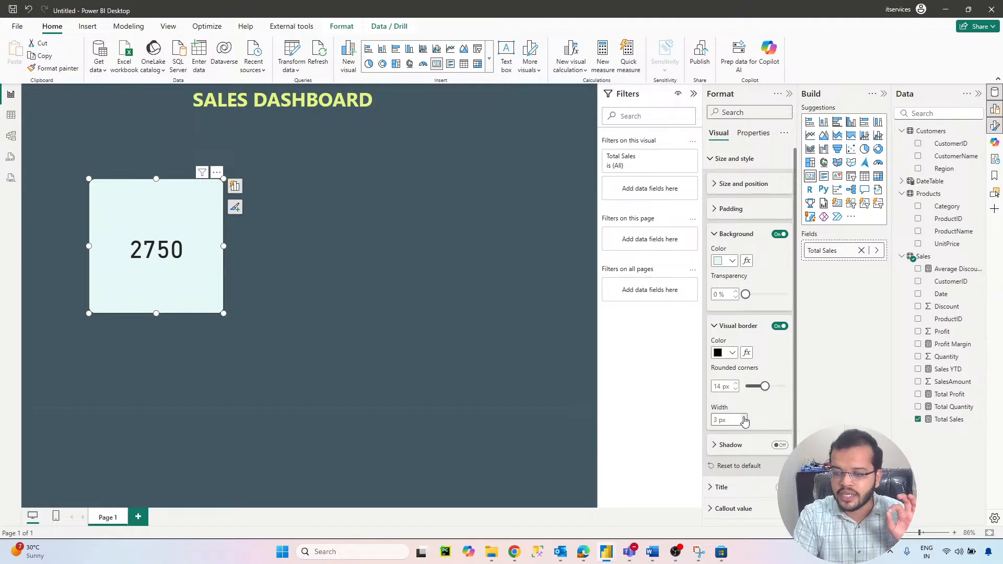
pyautogui.click(744, 417)
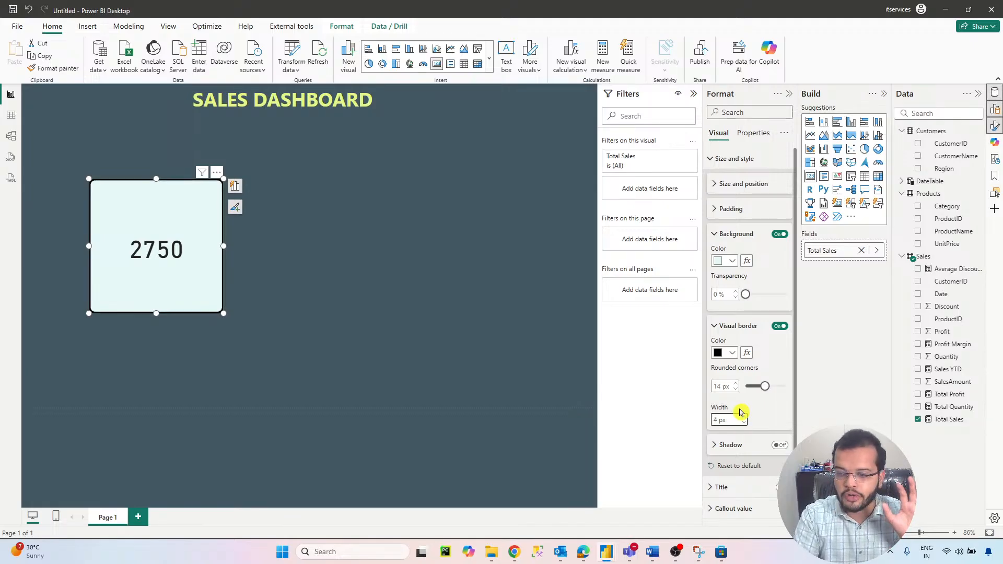
pyautogui.click(714, 159)
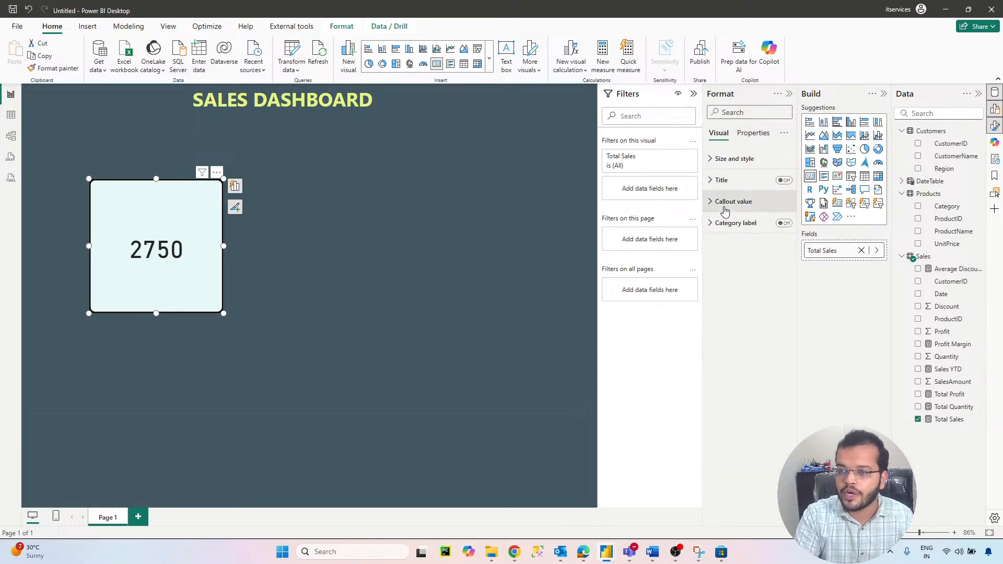
# - Turn on the card's title and set its text to TOTAL SALES
pyautogui.click(723, 184)
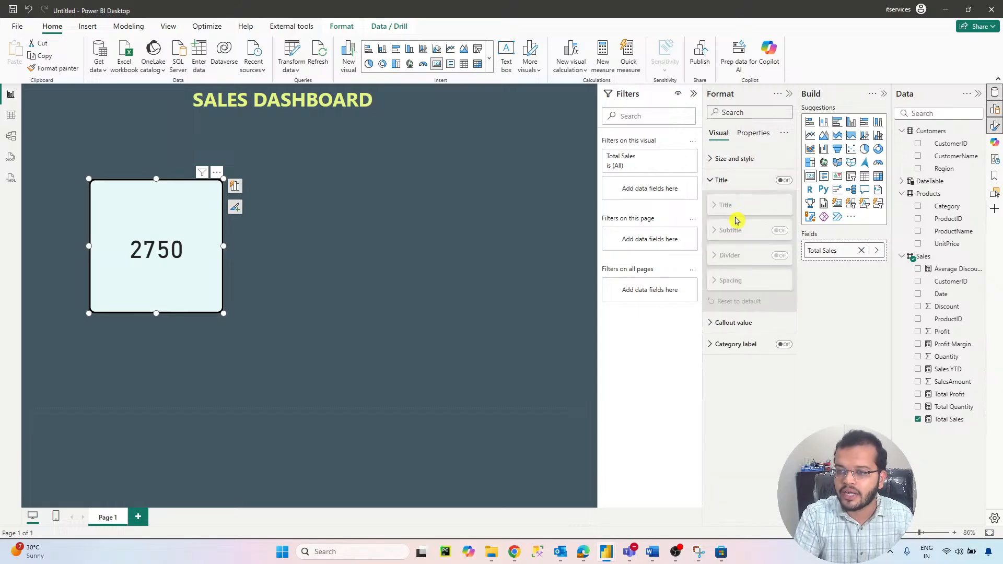
pyautogui.click(783, 180)
pyautogui.click(741, 207)
pyautogui.click(741, 206)
pyautogui.click(735, 232)
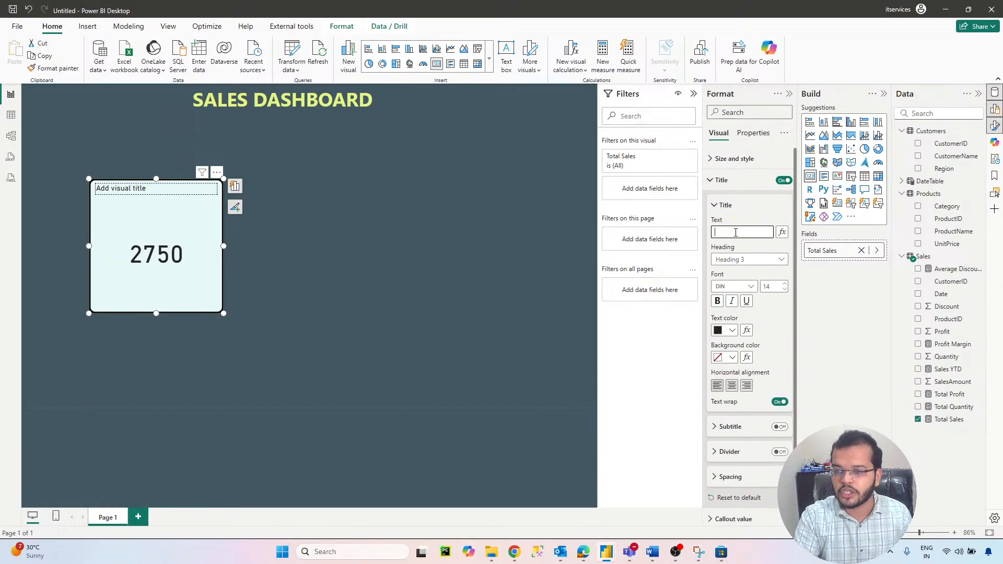
pyautogui.write('TOTAL SALES')
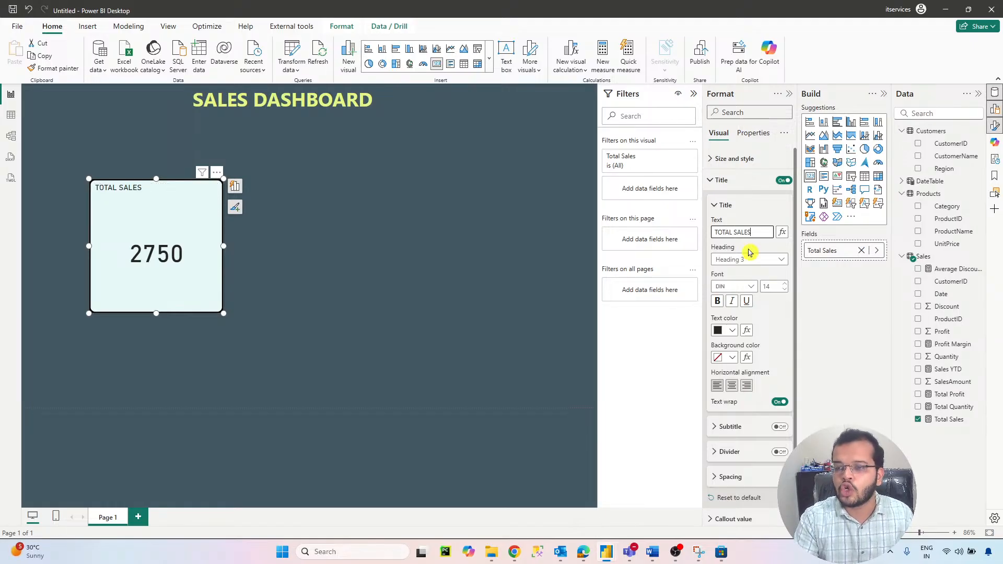
# - Format the card's title in Segoe UI Bold, size 16, and centre it horizontally
pyautogui.click(744, 286)
pyautogui.scroll(-5, 742, 366)
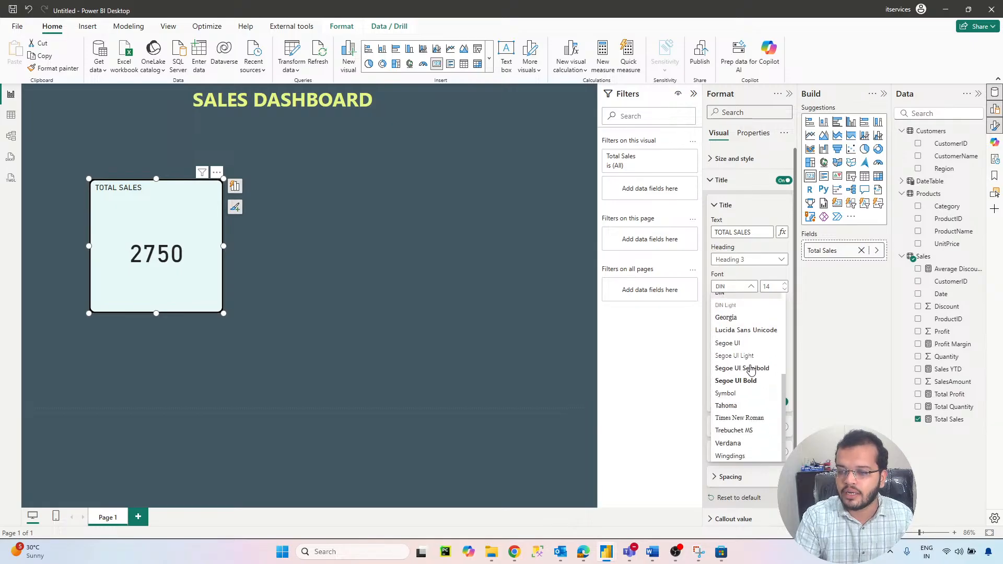
pyautogui.click(739, 376)
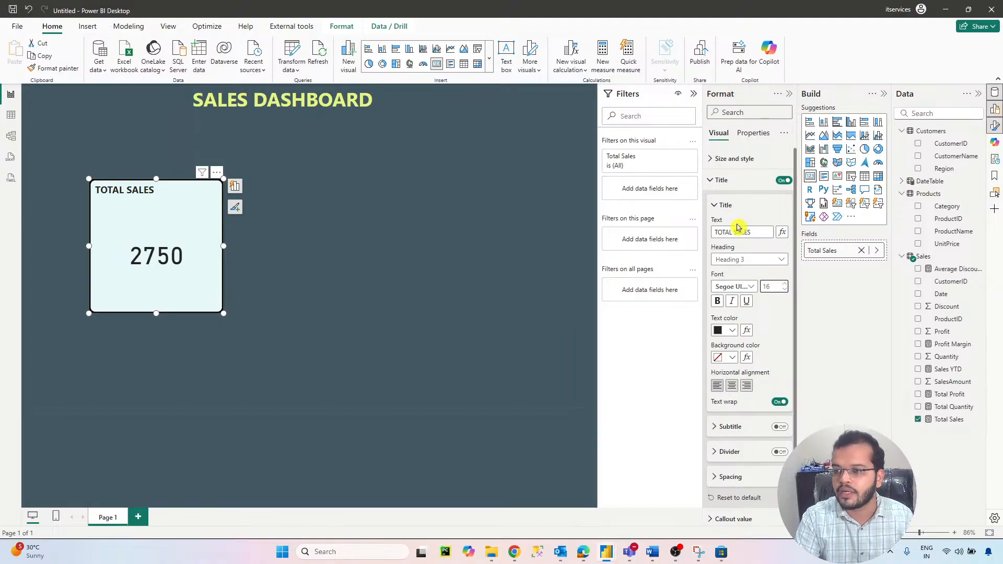
pyautogui.click(731, 386)
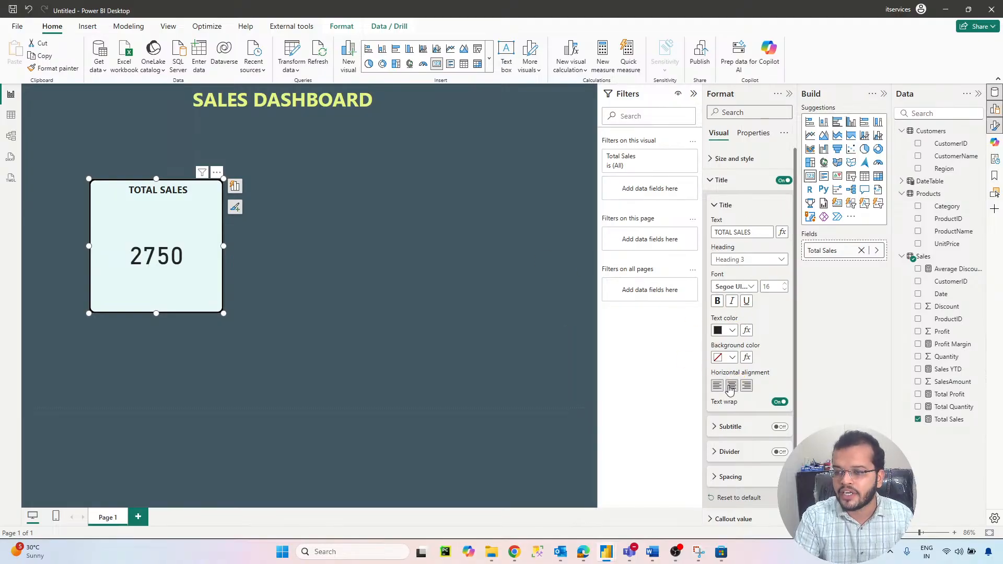
pyautogui.click(711, 183)
# - Set the card's callout value font to Segoe UI Bold, size 40
pyautogui.click(711, 204)
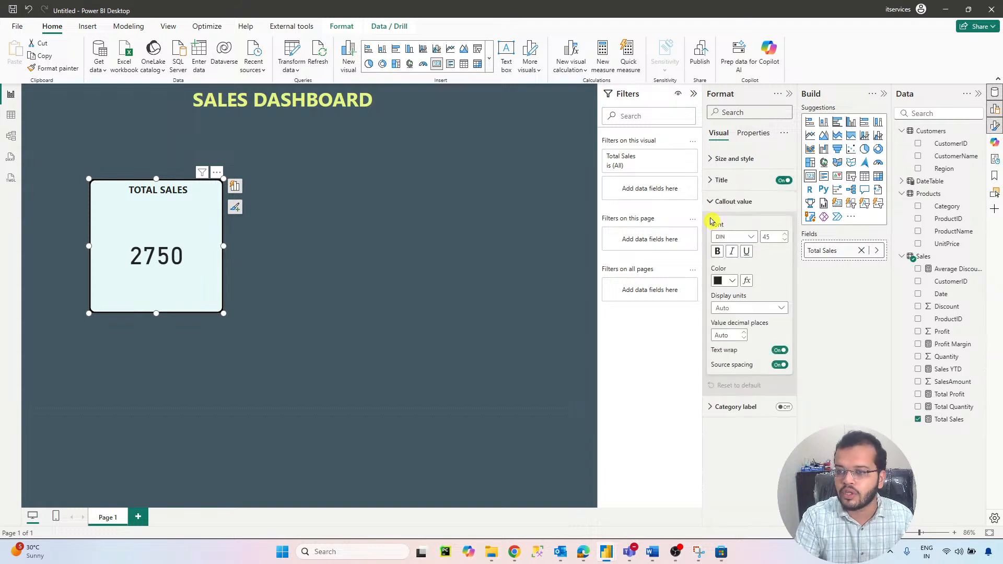
pyautogui.click(731, 236)
pyautogui.scroll(-5, 752, 344)
pyautogui.click(752, 331)
pyautogui.doubleClick(778, 238)
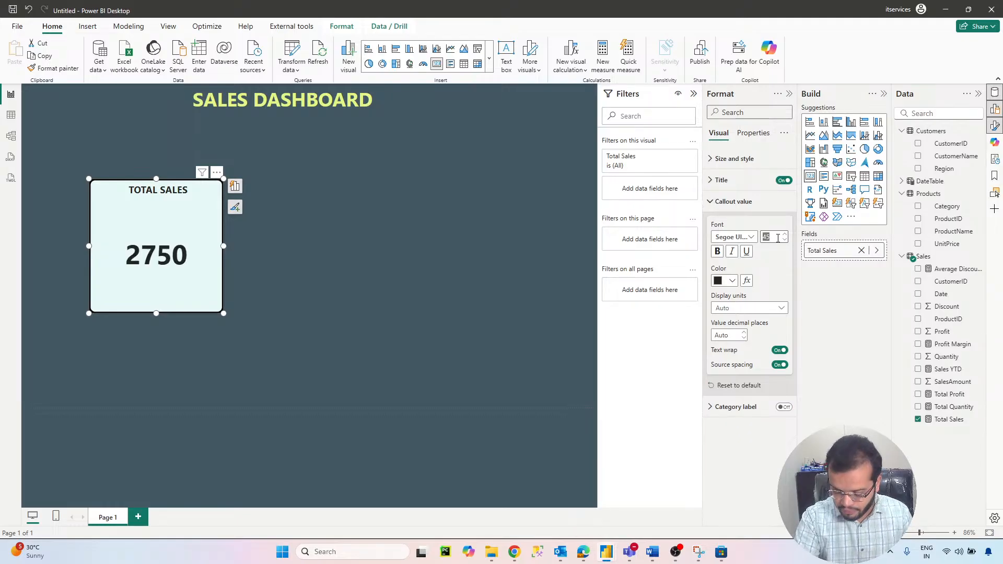
# - Try Thousands as the callout value's display units, and set them back to Auto
pyautogui.click(766, 312)
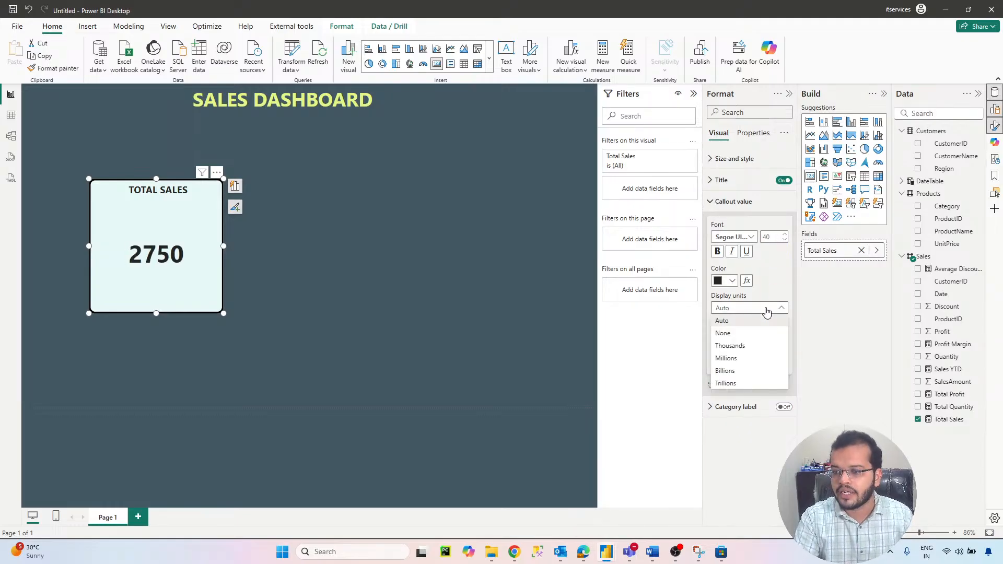
pyautogui.click(752, 349)
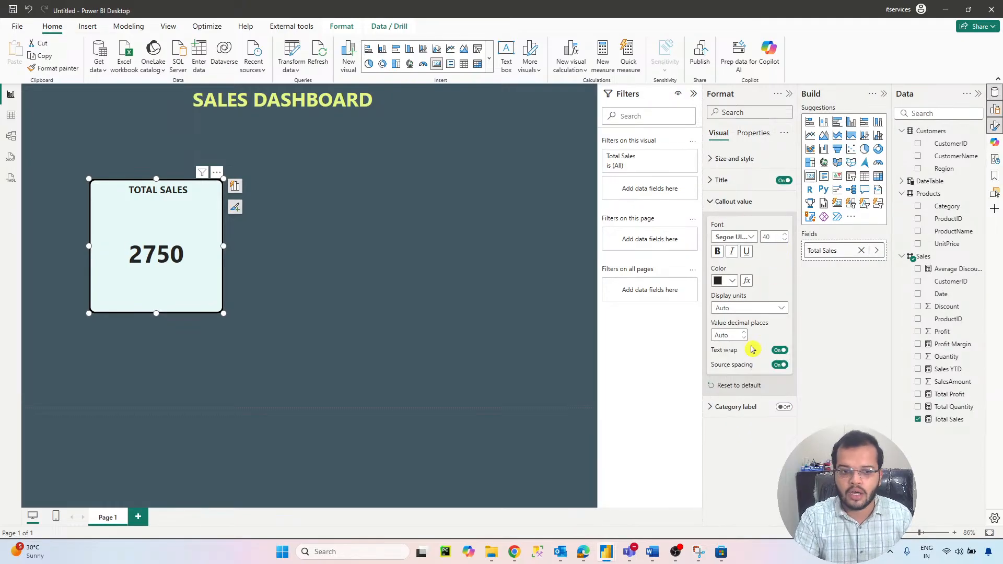
pyautogui.click(754, 309)
pyautogui.click(751, 320)
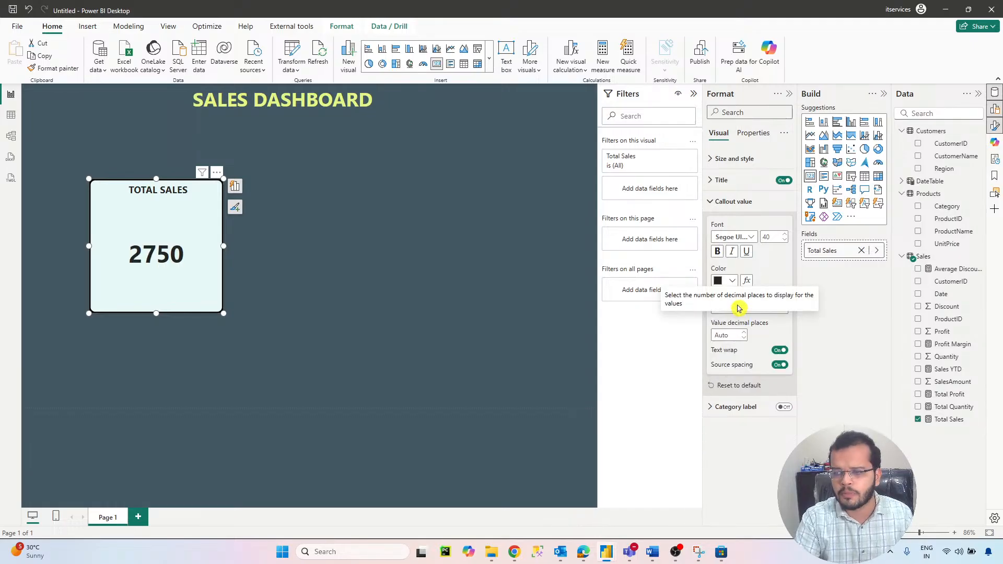
# - Shrink the TOTAL SALES card and move it to the page's upper-left area, just below the title's level
pyautogui.click(355, 285)
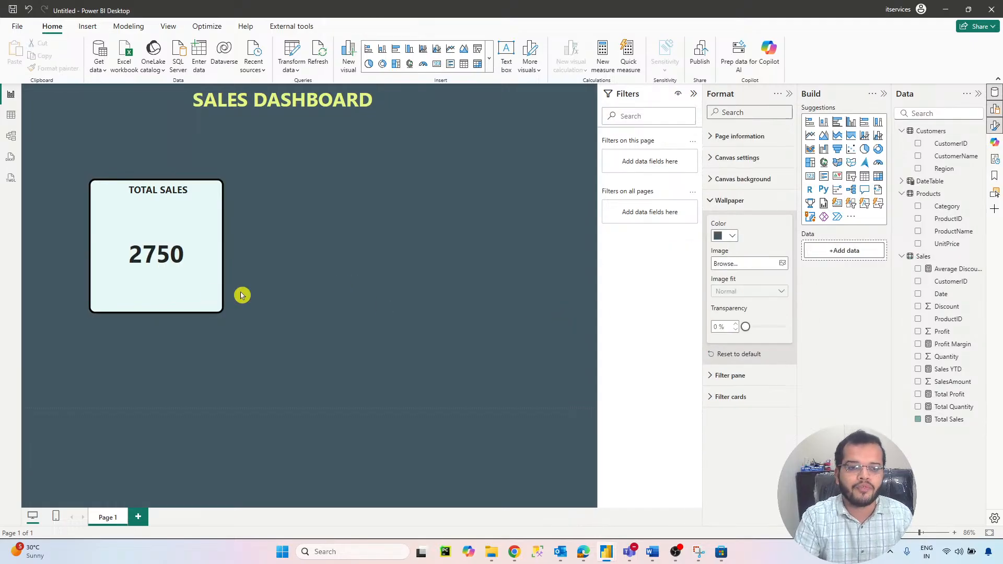
pyautogui.click(208, 299)
pyautogui.moveTo(223, 313); pyautogui.dragTo(120, 165)
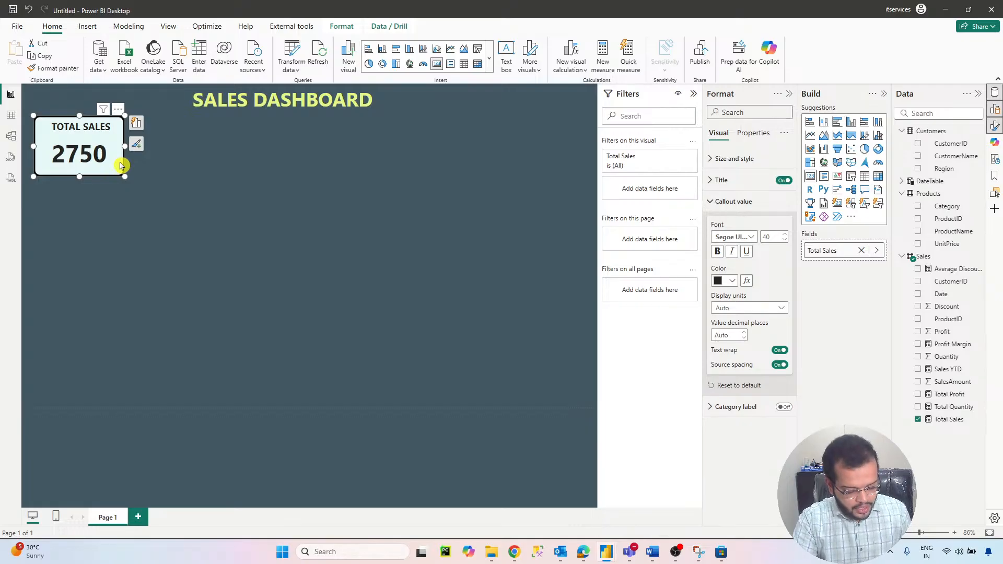
# - Make three copies of the TOTAL SALES card and spread them out in a row beside the original
pyautogui.hotkey('ctrl', 'c')
pyautogui.hotkey('ctrl', 'v')
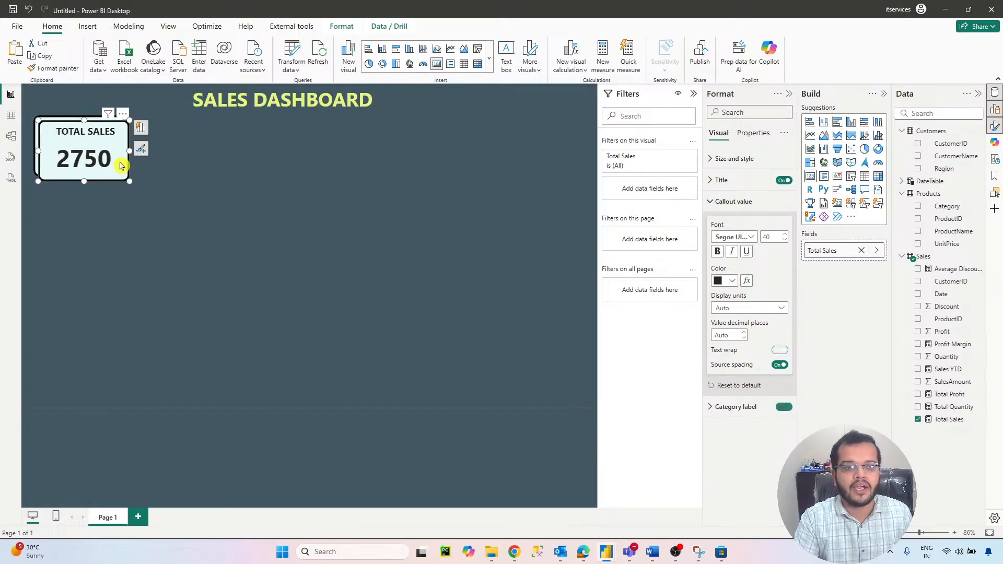
pyautogui.hotkey('ctrl', 'v')
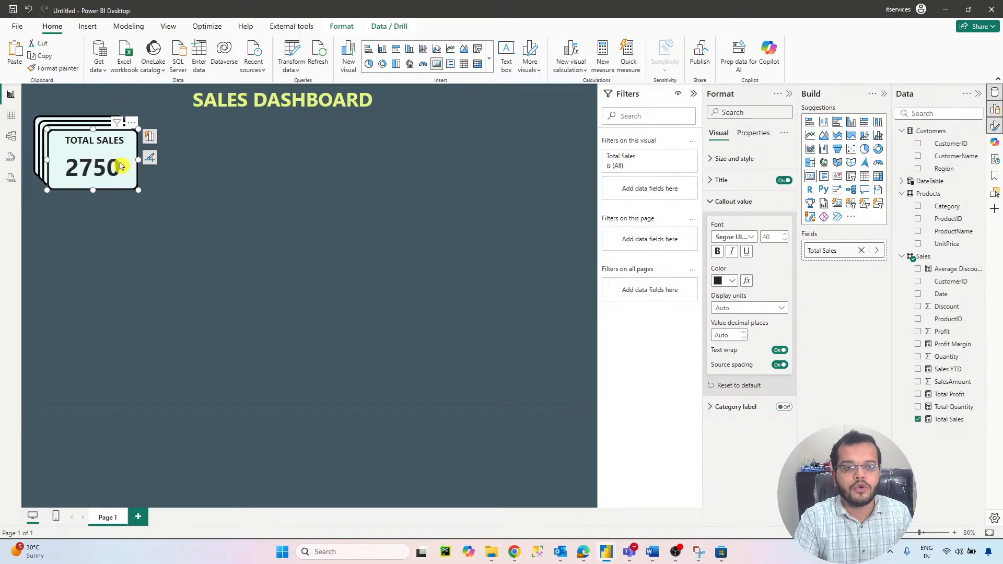
pyautogui.moveTo(121, 165); pyautogui.dragTo(447, 159)
pyautogui.moveTo(116, 172); pyautogui.dragTo(405, 166)
pyautogui.moveTo(81, 156); pyautogui.dragTo(181, 150)
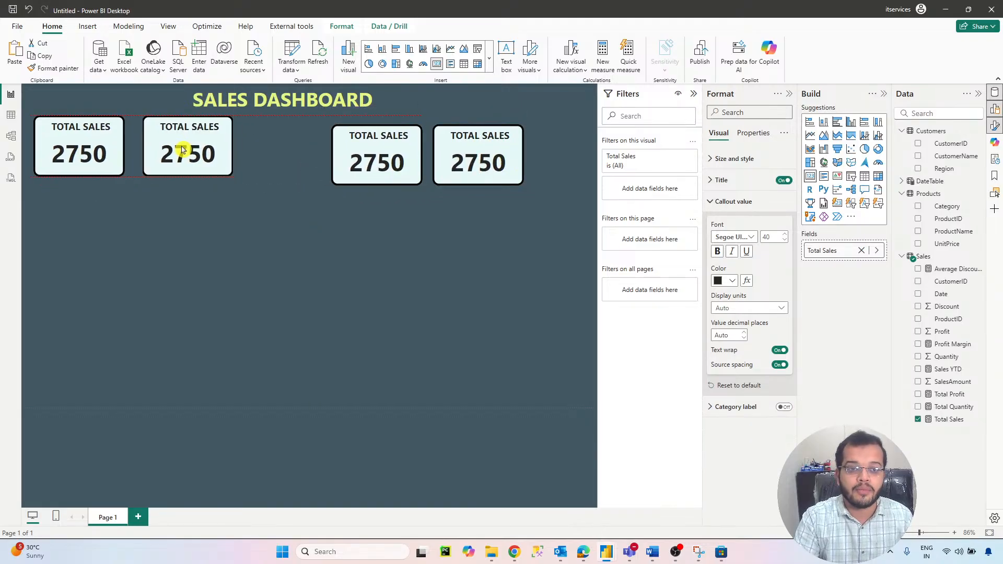
# - Replace the second card's Total Sales field with the Profit Margin measure and widen the card to fit the full percentage
pyautogui.click(181, 150)
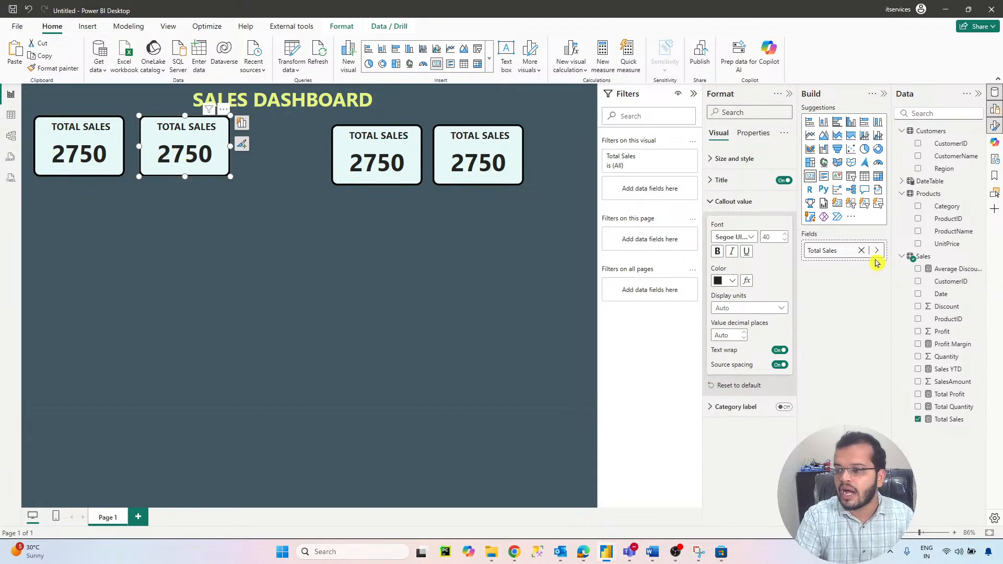
pyautogui.click(861, 250)
pyautogui.moveTo(950, 346); pyautogui.dragTo(856, 261)
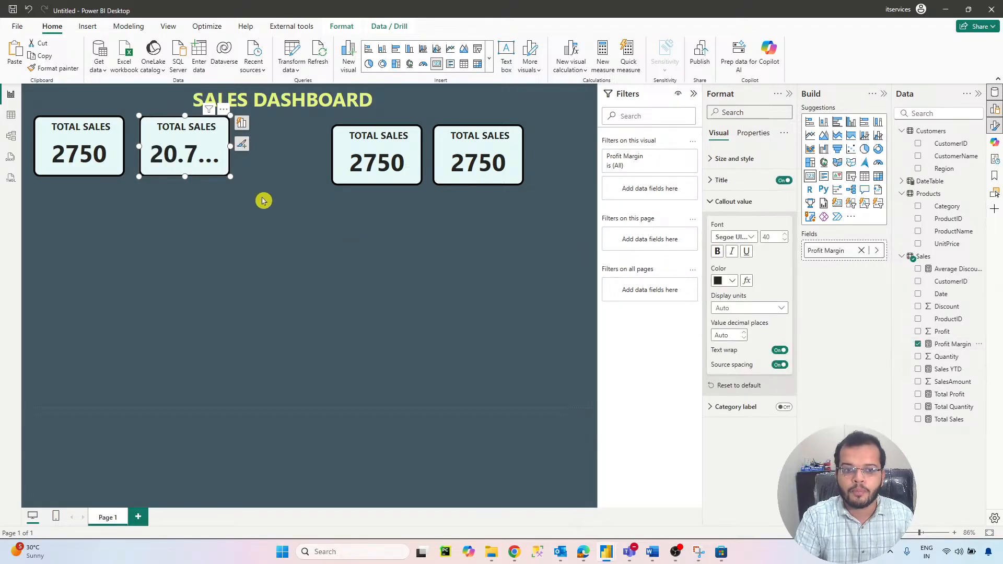
pyautogui.moveTo(230, 177); pyautogui.dragTo(246, 177)
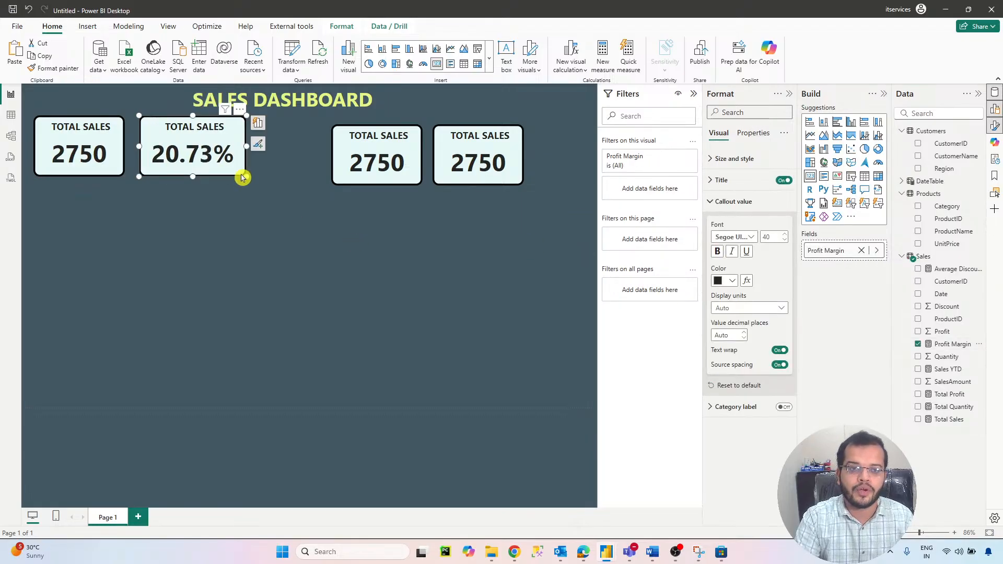
pyautogui.click(273, 167)
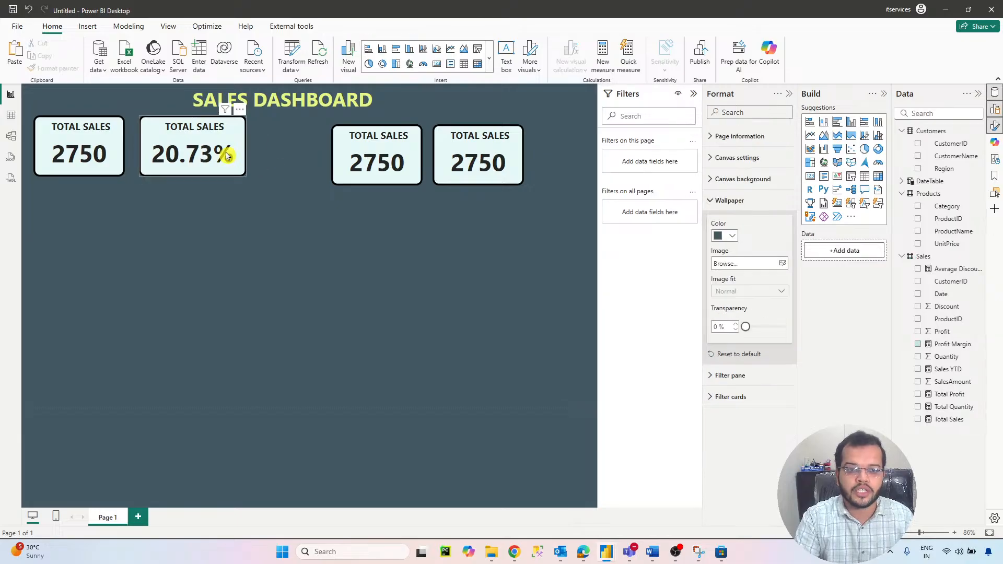
# - Change the title of the 20.73% card to PROFIT MARGIN
pyautogui.click(227, 155)
pyautogui.click(714, 201)
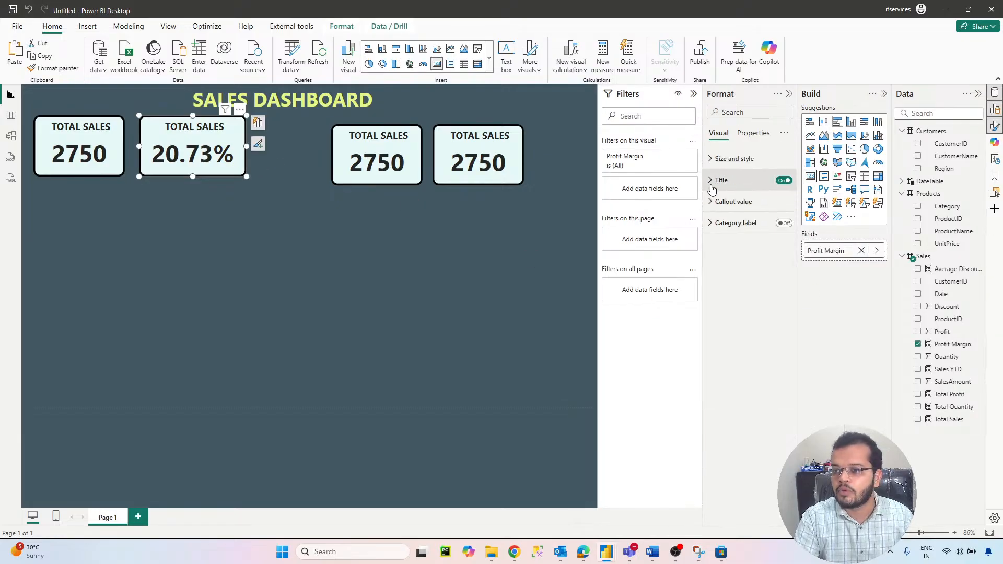
pyautogui.click(712, 180)
pyautogui.click(735, 232)
pyautogui.hotkey('ctrl', 'a')
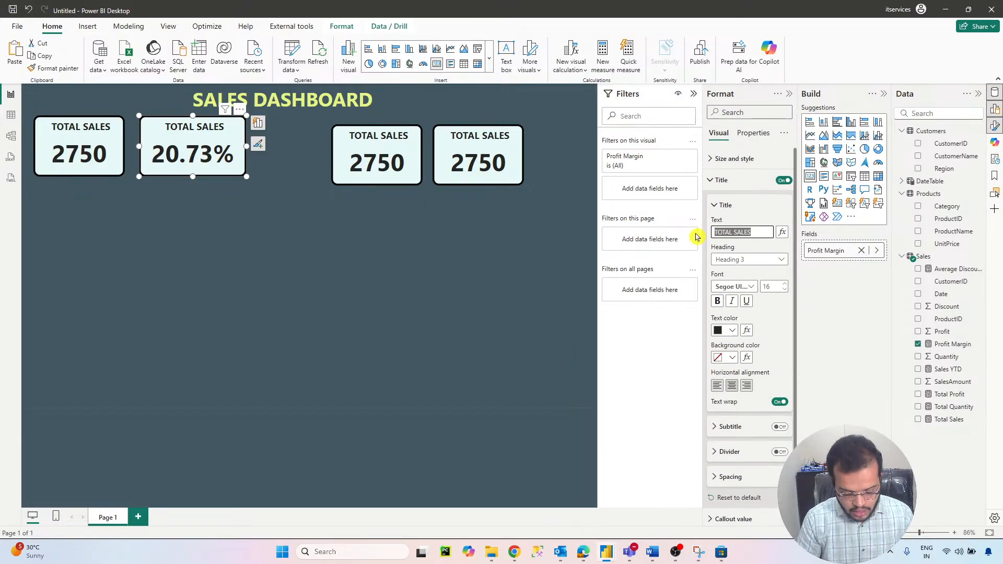
pyautogui.write('PROFIT MARGIN')
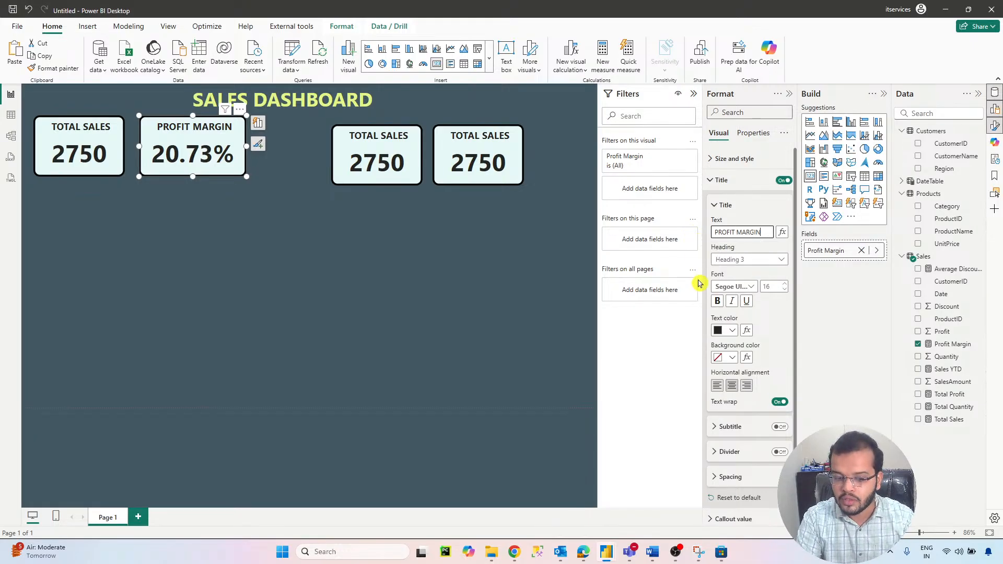
# - Line up the third card beside the PROFIT MARGIN card, replace its field with the Total Profit measure and title it TOTAL PROFIT
pyautogui.moveTo(378, 160); pyautogui.dragTo(316, 151)
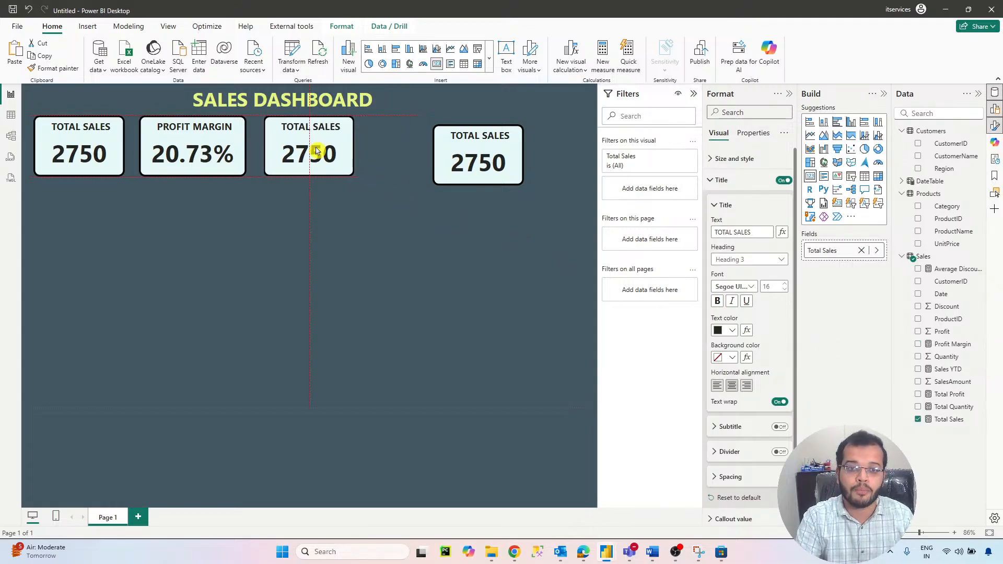
pyautogui.click(861, 250)
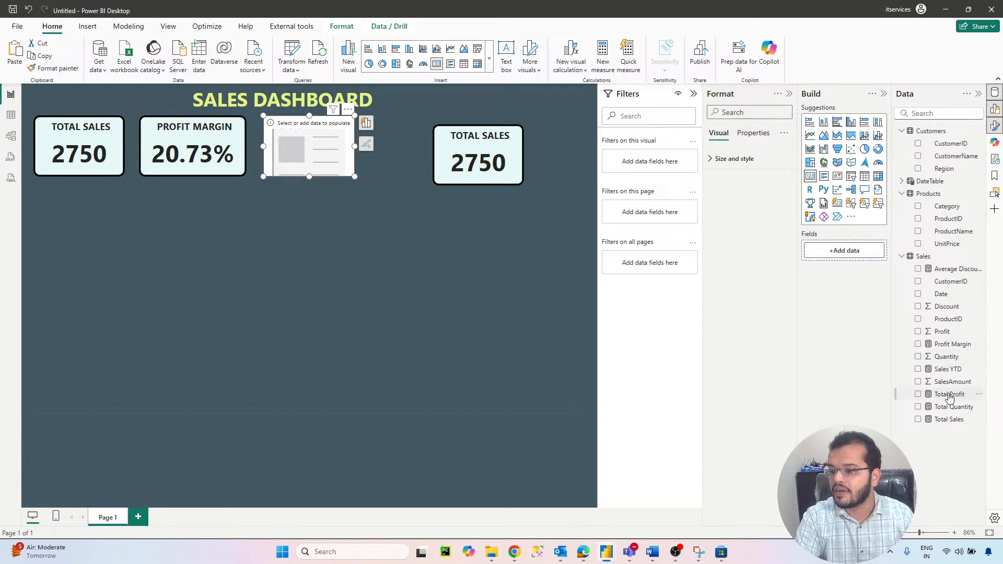
pyautogui.moveTo(949, 394); pyautogui.dragTo(850, 253)
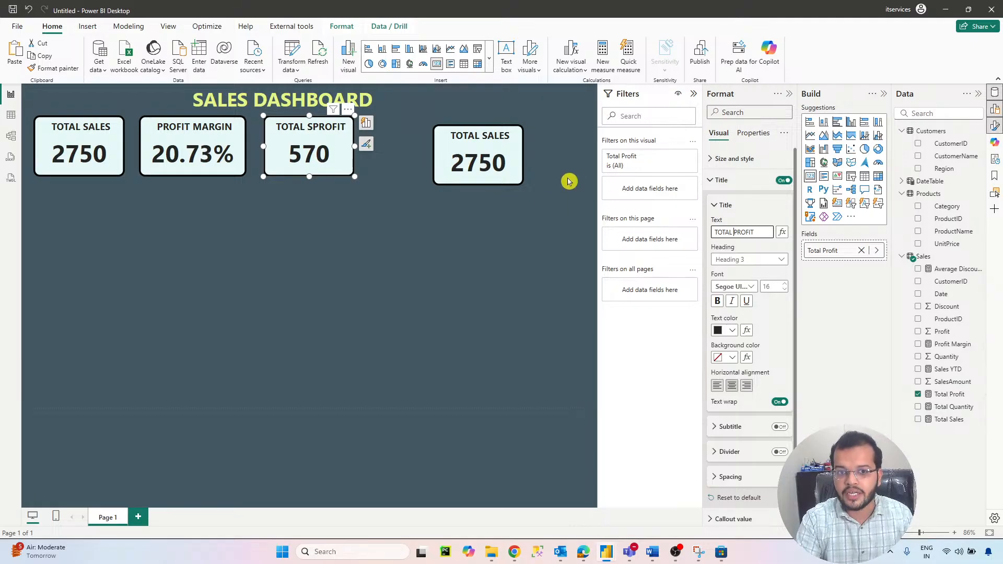
pyautogui.click(531, 239)
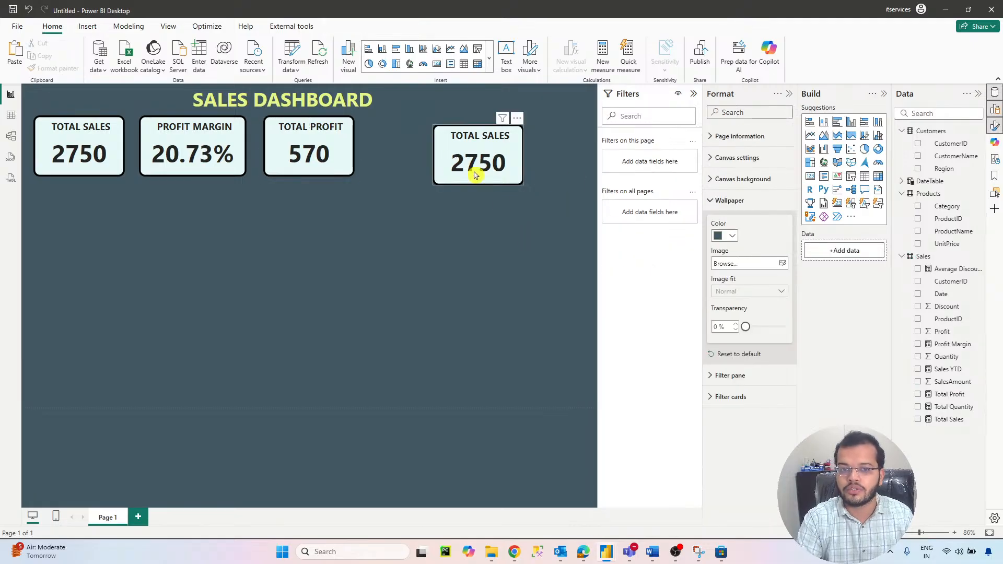
# - Align the fourth card with the row, make it show the distinct count of the Products Category field, and title it TOTAL CATEGORY
pyautogui.moveTo(477, 164); pyautogui.dragTo(421, 167)
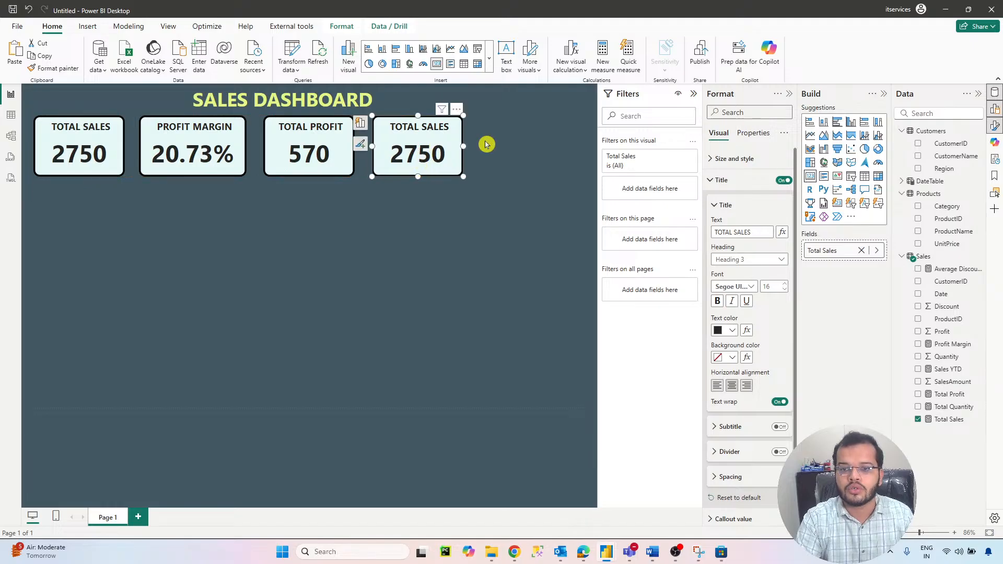
pyautogui.click(861, 250)
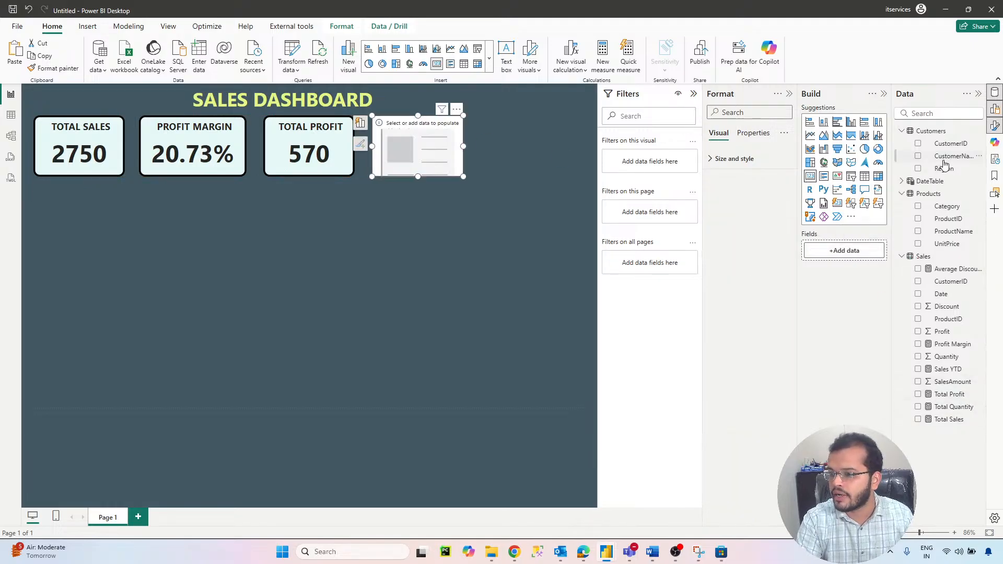
pyautogui.moveTo(954, 207); pyautogui.dragTo(845, 255)
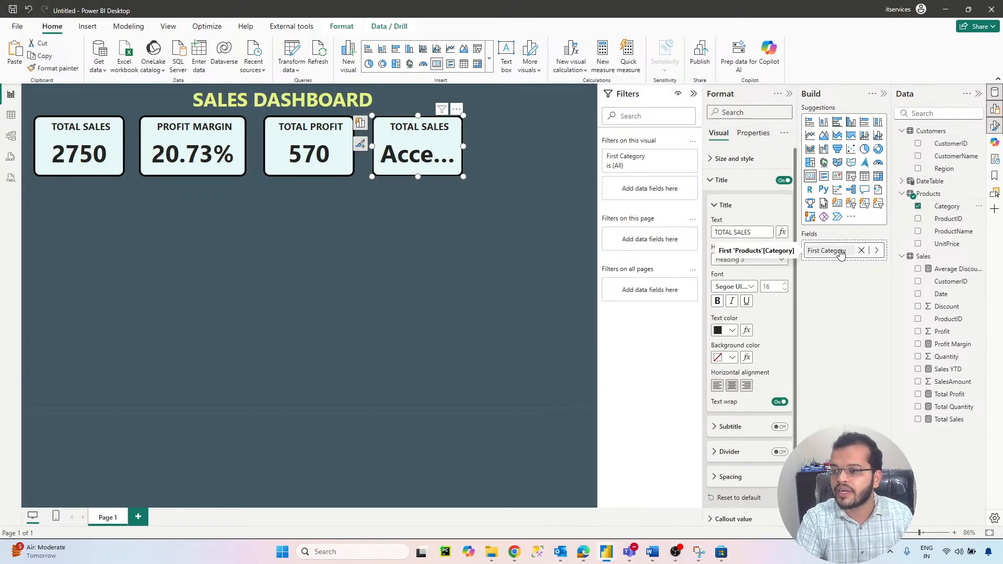
pyautogui.rightClick(840, 253)
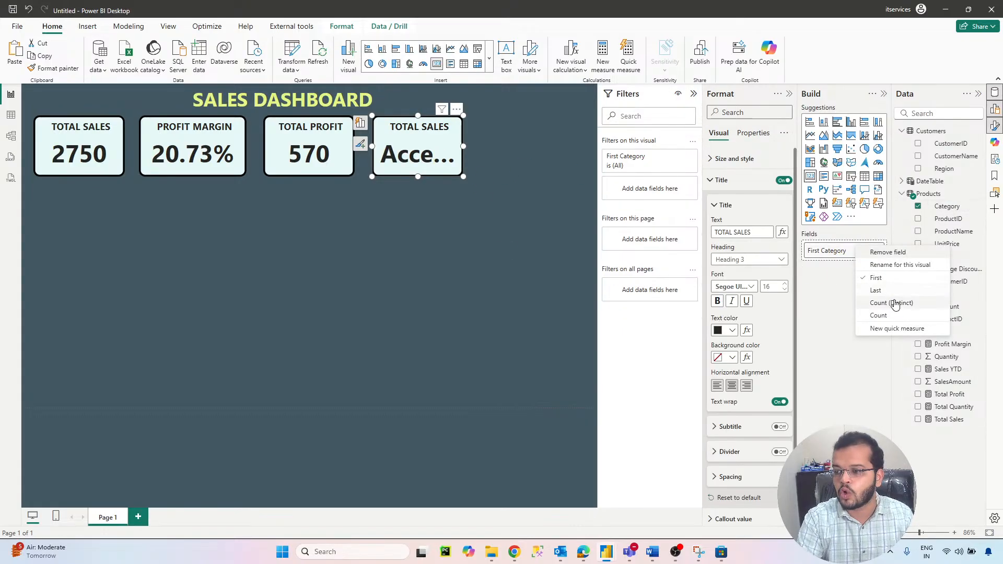
pyautogui.click(893, 302)
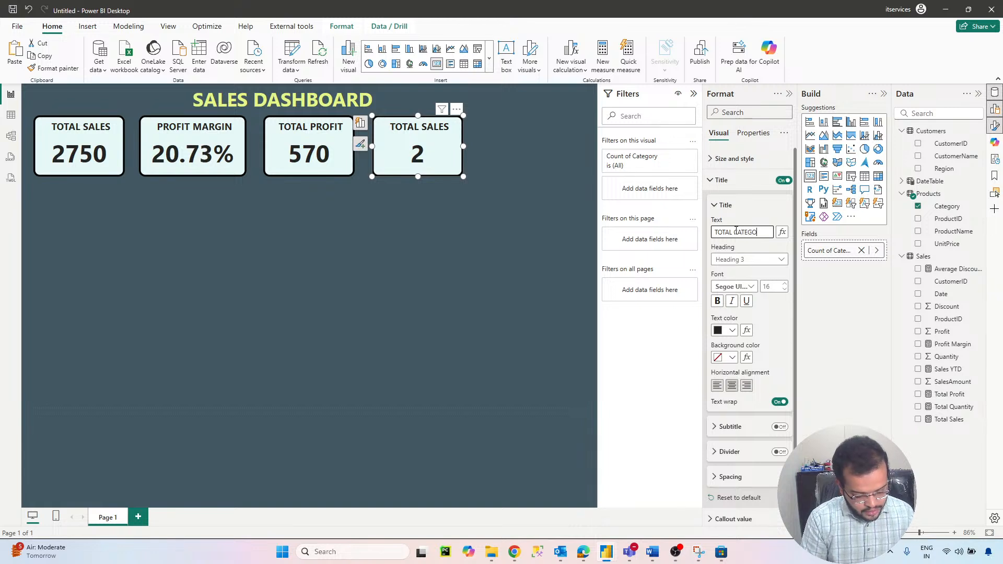
pyautogui.click(442, 165)
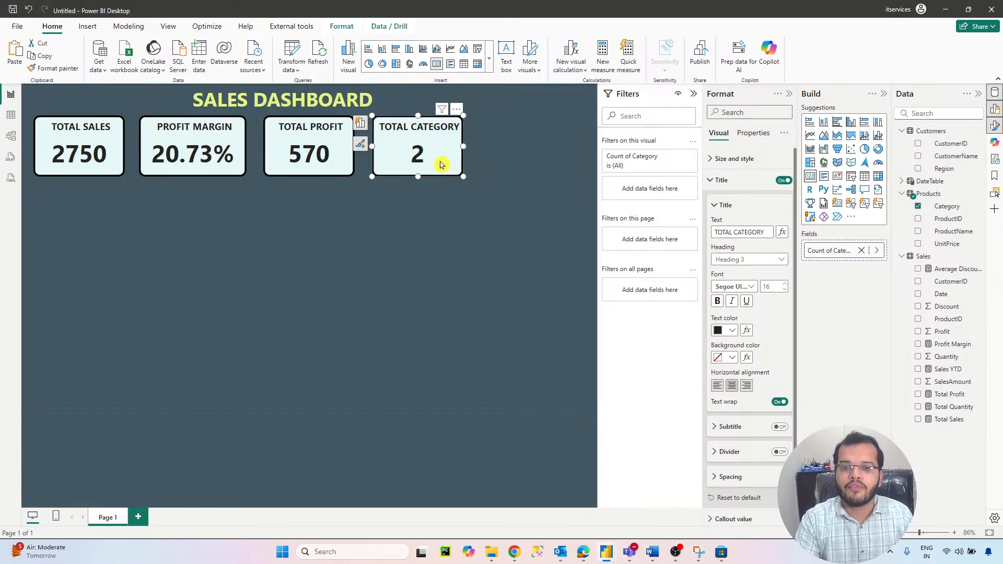
pyautogui.click(431, 246)
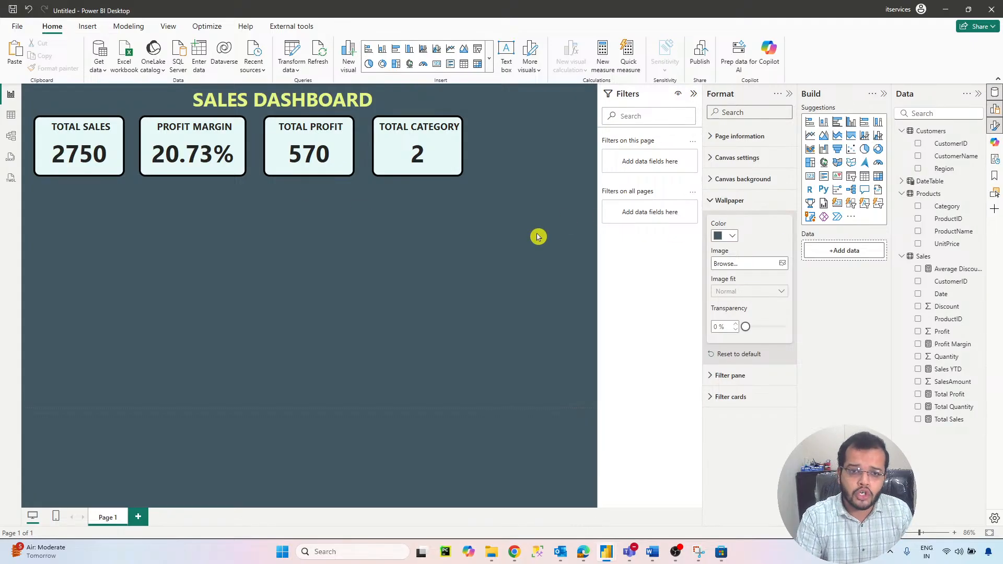
# - Insert a line chart below the TOTAL SALES card and copy that card's formatting onto it
pyautogui.click(811, 137)
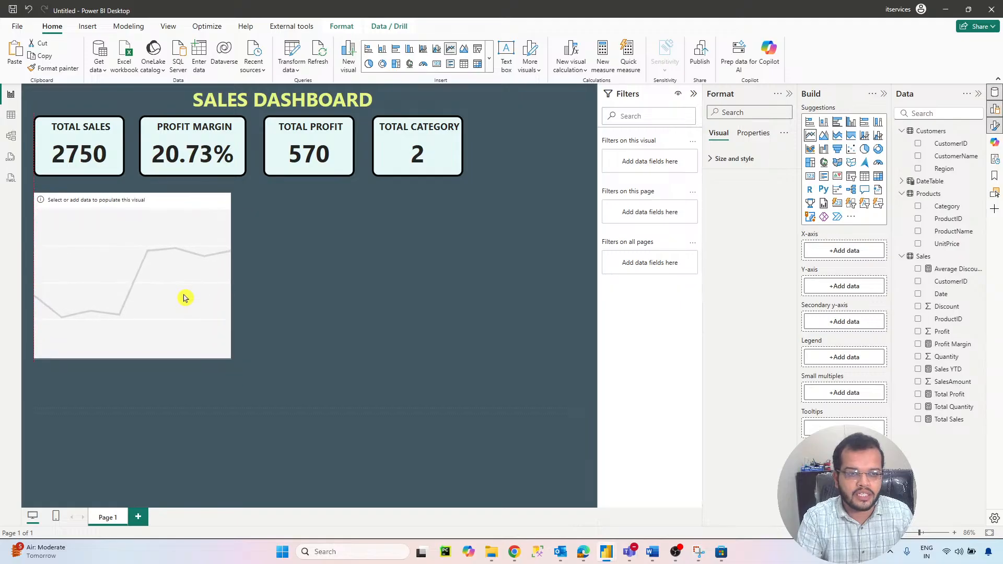
pyautogui.click(87, 136)
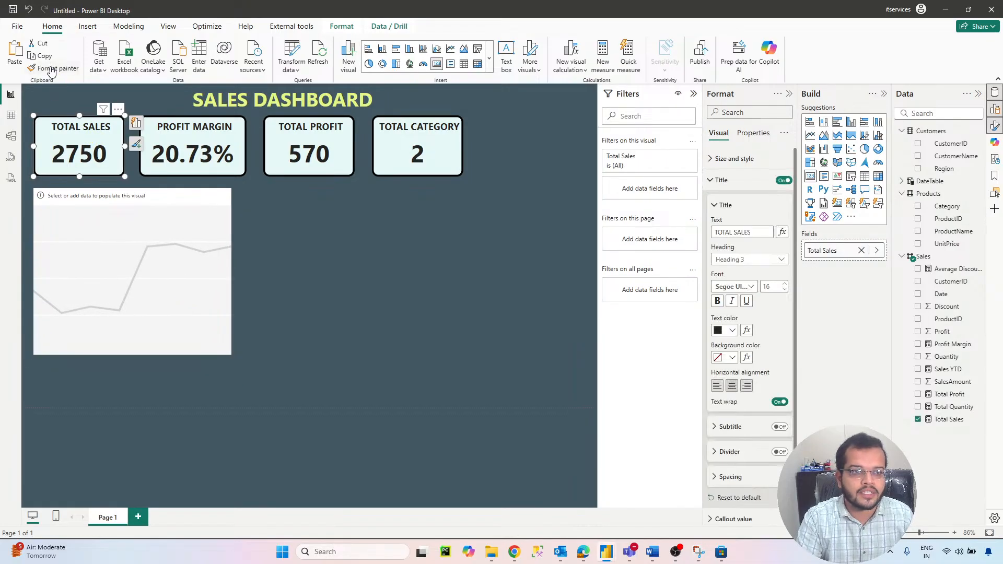
pyautogui.click(52, 68)
pyautogui.click(102, 250)
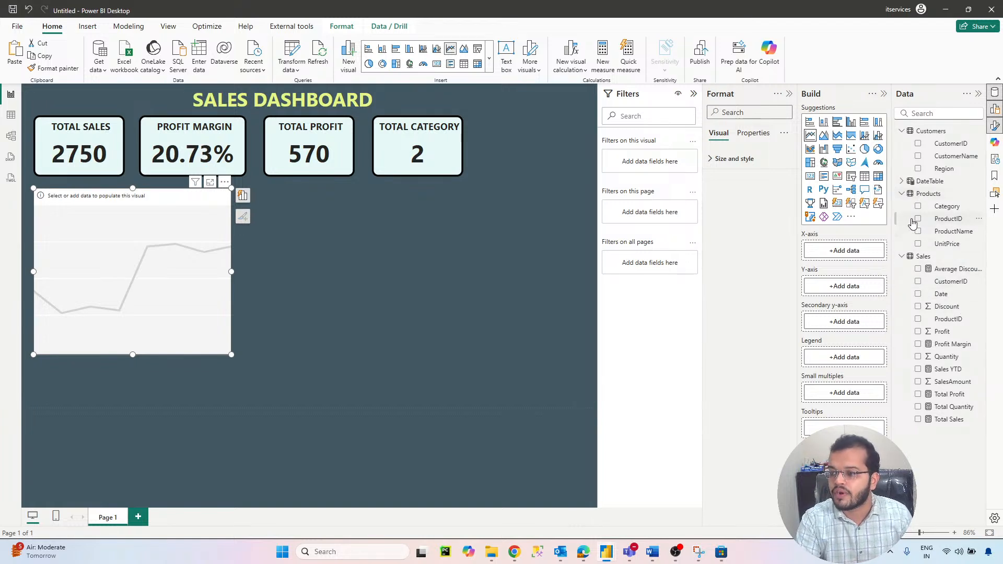
# - Plot the Total Sales measure on the line chart's Y-axis against the DateTable's Date field on the X-axis
pyautogui.click(901, 182)
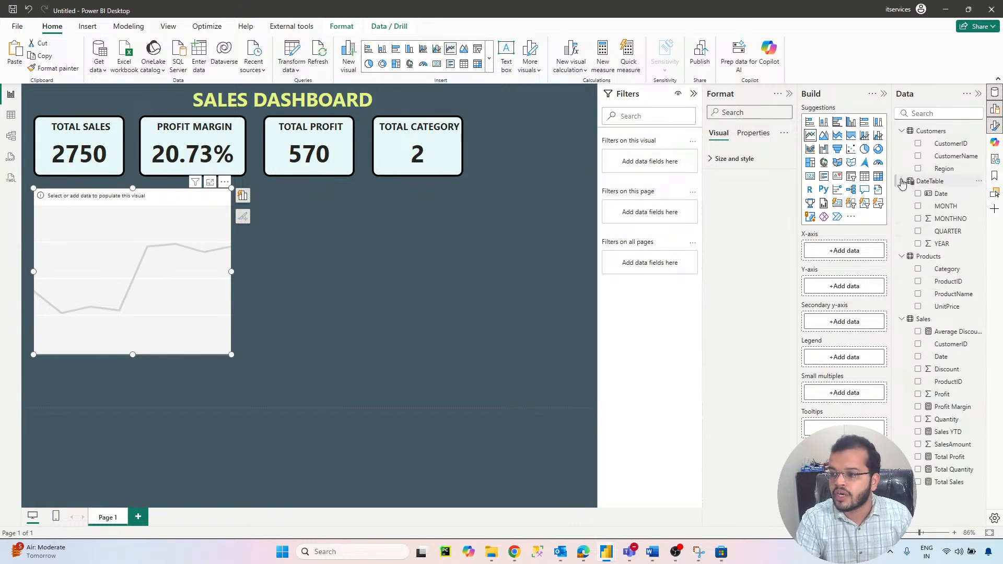
pyautogui.moveTo(947, 193); pyautogui.dragTo(837, 252)
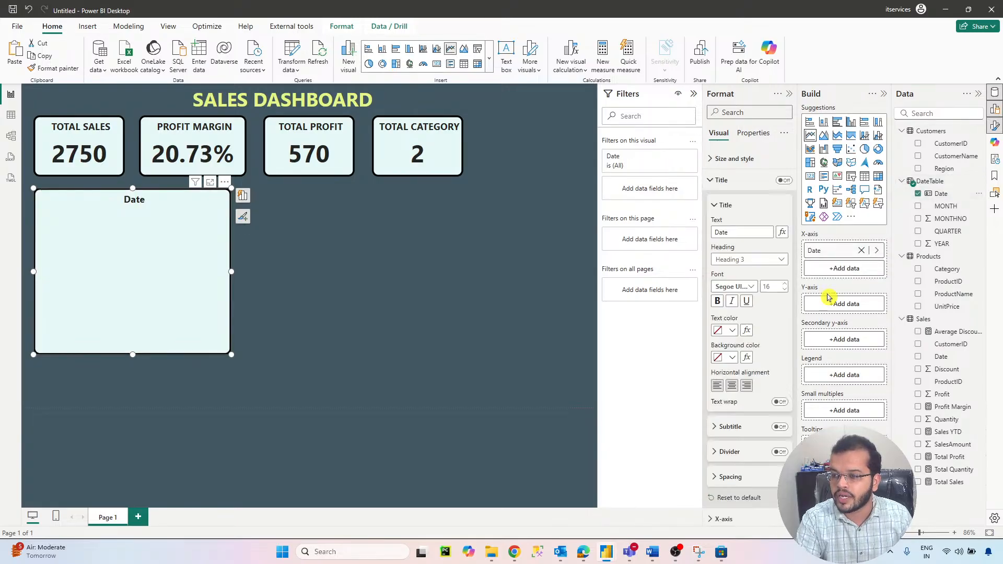
pyautogui.rightClick(841, 252)
pyautogui.click(842, 251)
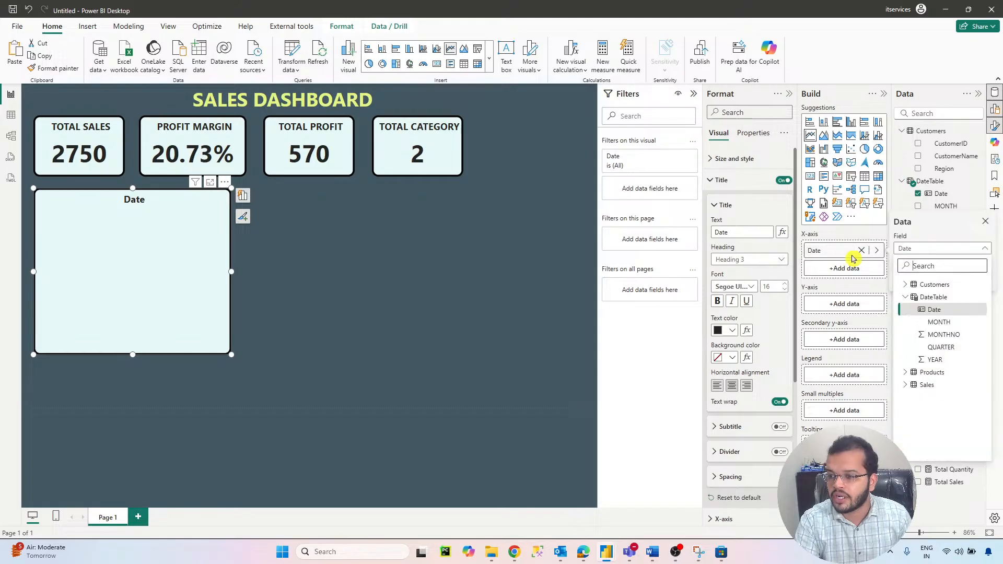
pyautogui.click(844, 258)
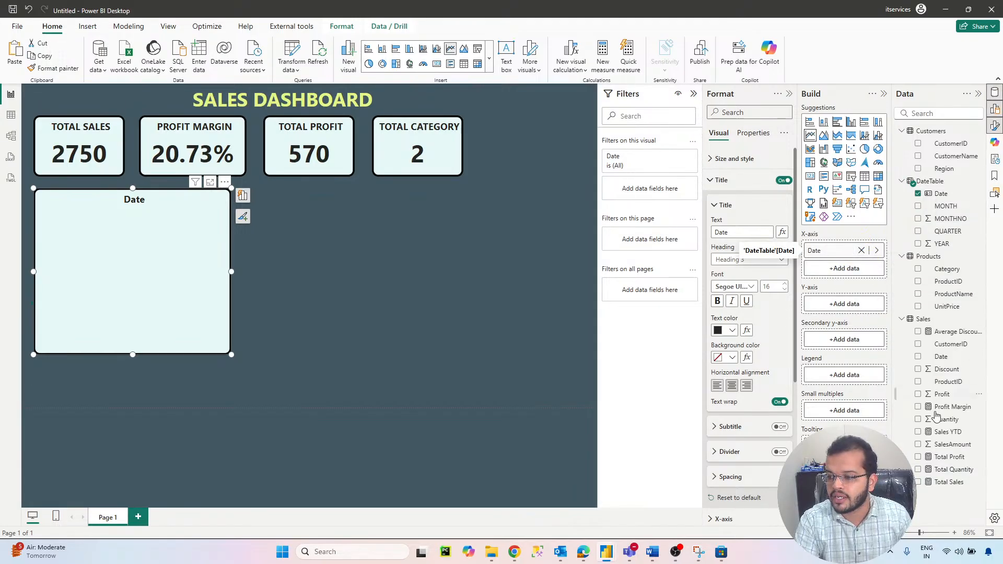
pyautogui.moveTo(958, 473); pyautogui.dragTo(850, 306)
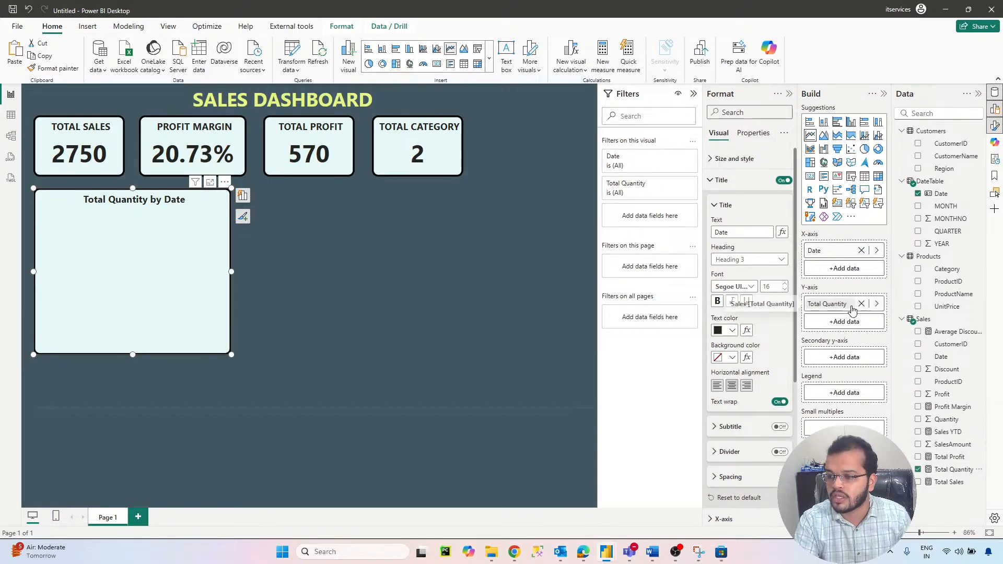
pyautogui.click(861, 304)
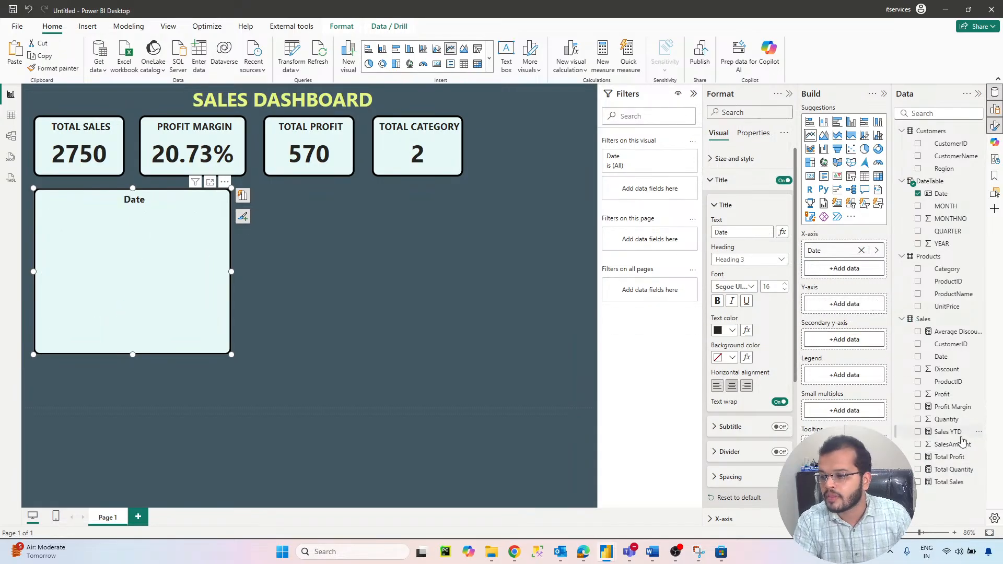
pyautogui.moveTo(959, 483); pyautogui.dragTo(861, 310)
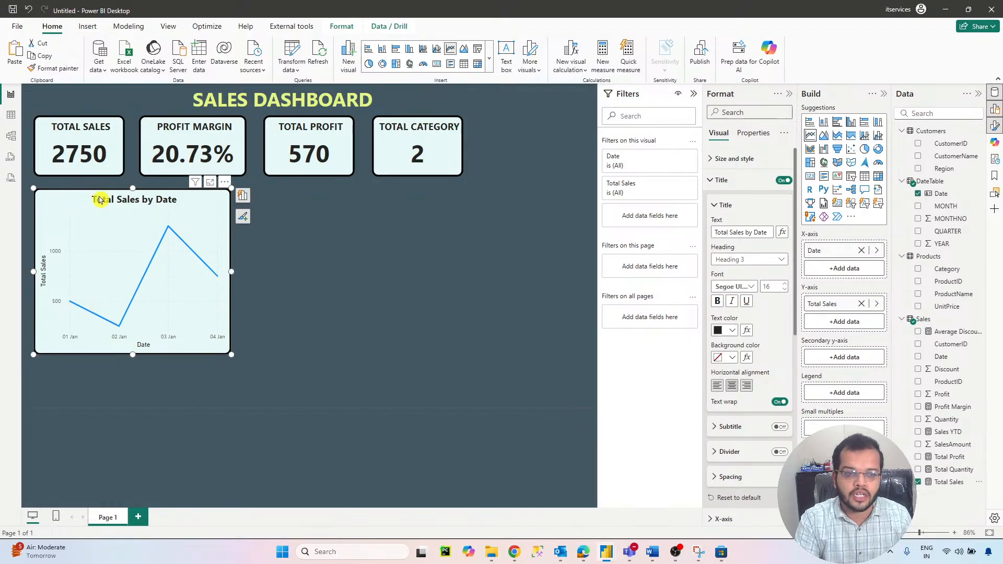
# - Turn on data labels for the Total Sales by Date line chart and shrink the chart to make room beside it
pyautogui.click(719, 180)
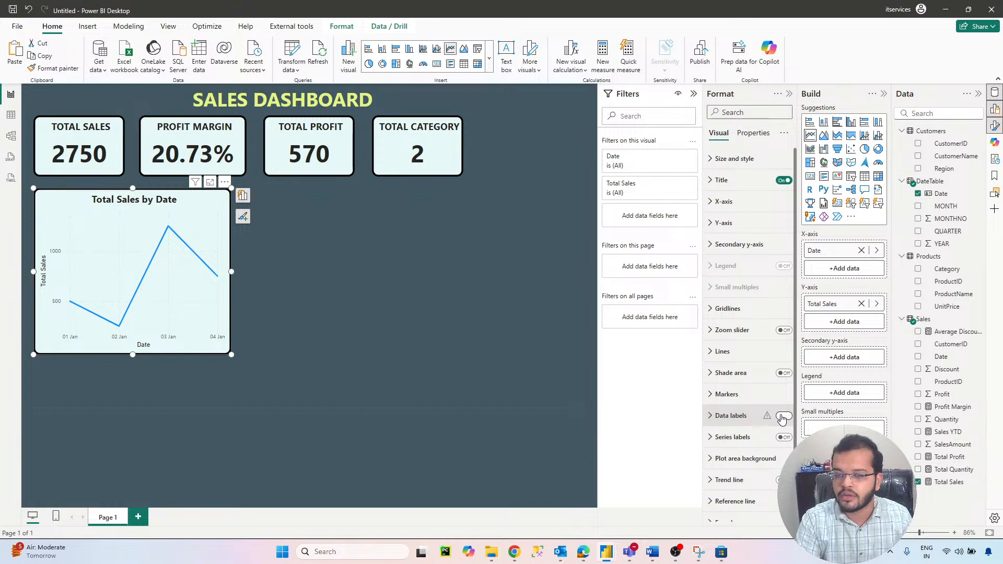
pyautogui.click(782, 418)
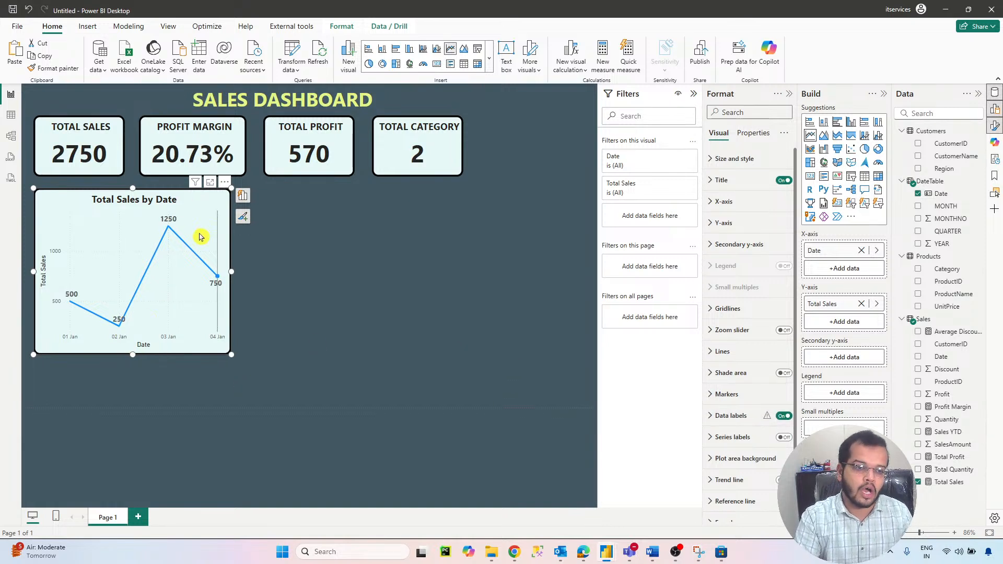
pyautogui.moveTo(200, 234)
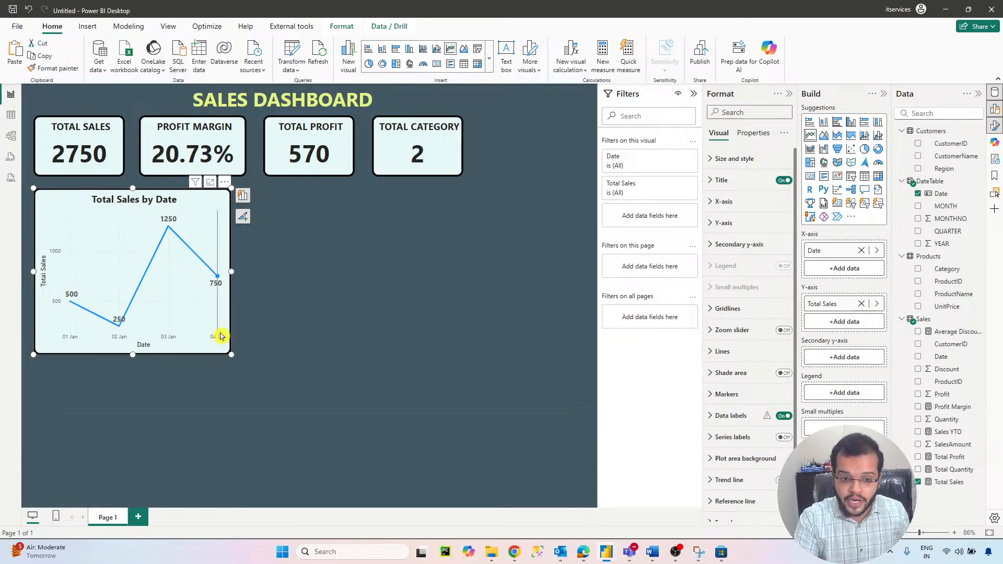
pyautogui.moveTo(231, 355); pyautogui.dragTo(205, 302)
pyautogui.click(244, 275)
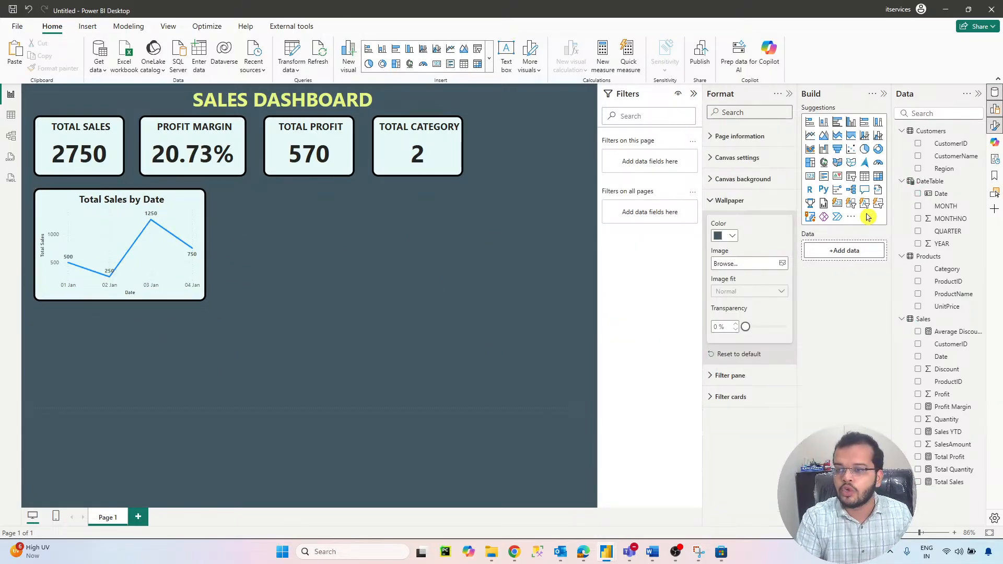
# - Insert a clustered bar chart beside the line chart and copy the line chart's formatting onto it
pyautogui.click(837, 125)
pyautogui.moveTo(150, 341); pyautogui.dragTo(330, 225)
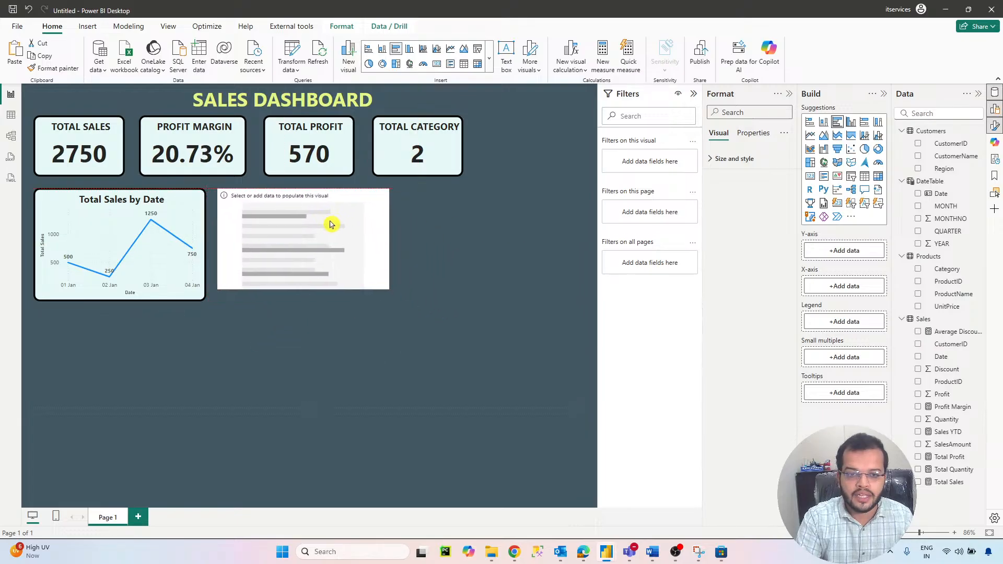
pyautogui.click(172, 225)
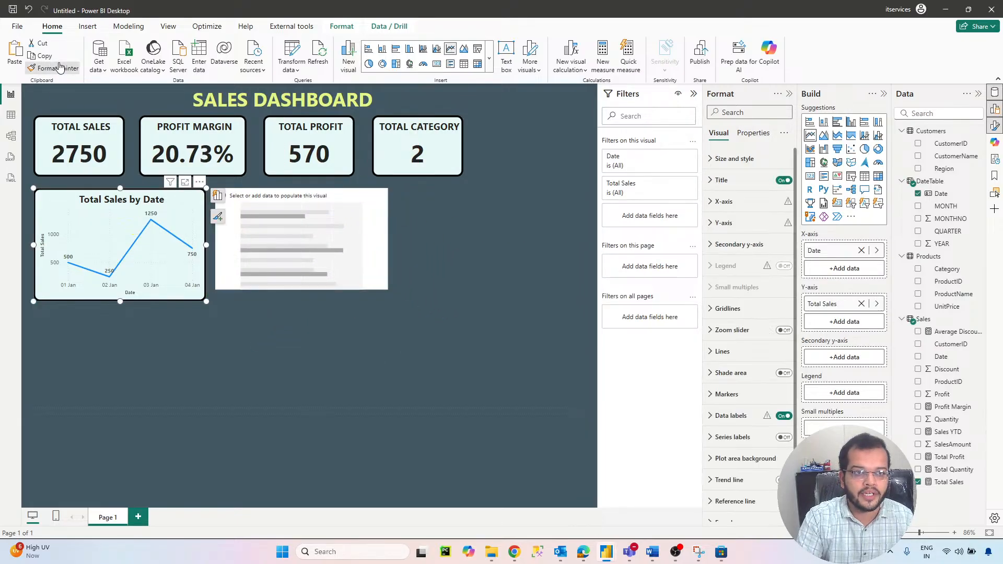
pyautogui.click(59, 68)
pyautogui.click(332, 226)
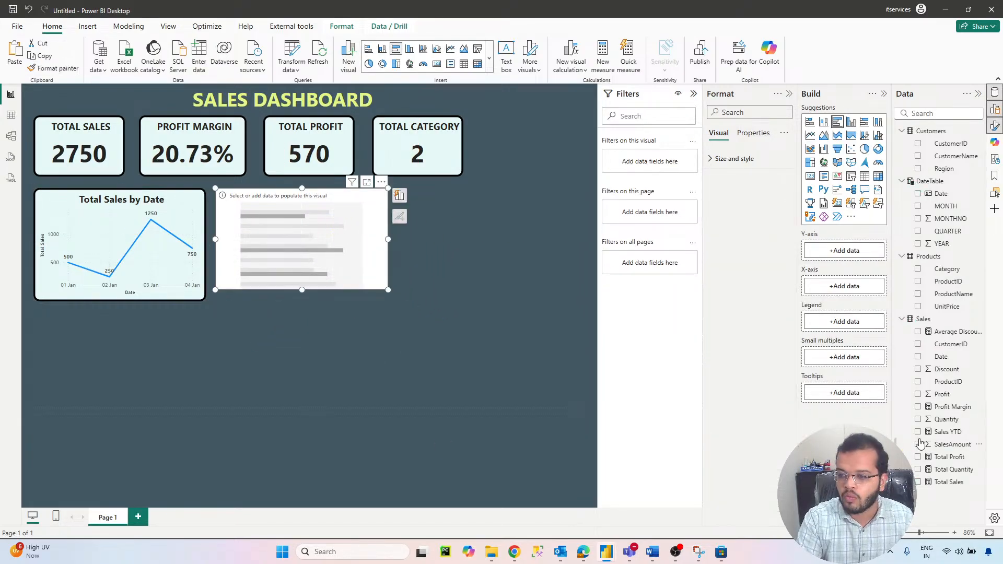
# - Plot Total Quantity on the bar chart's X-axis by ProductName on its Y-axis, and resize the chart to match the line chart's height
pyautogui.moveTo(980, 295); pyautogui.dragTo(843, 252)
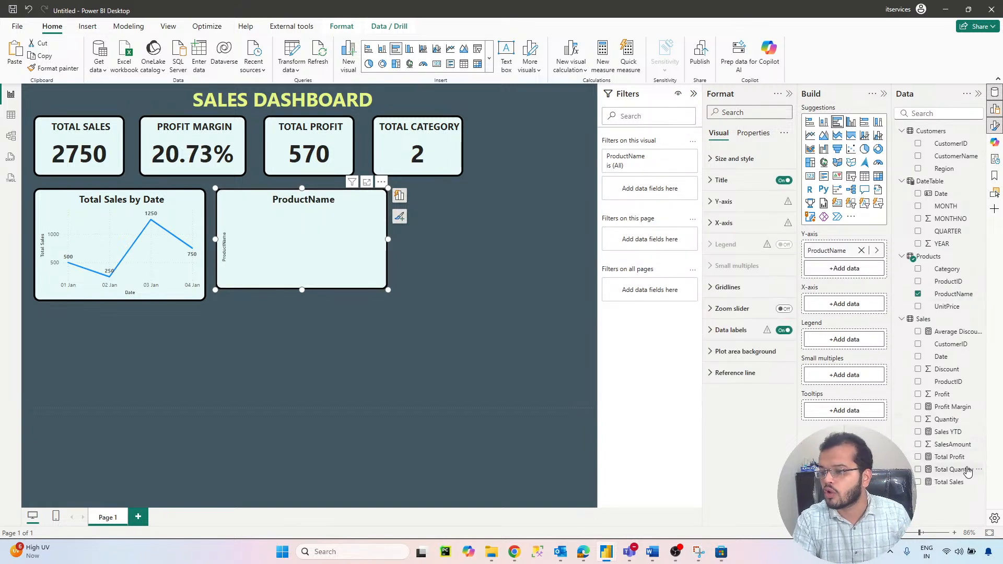
pyautogui.moveTo(967, 471); pyautogui.dragTo(861, 304)
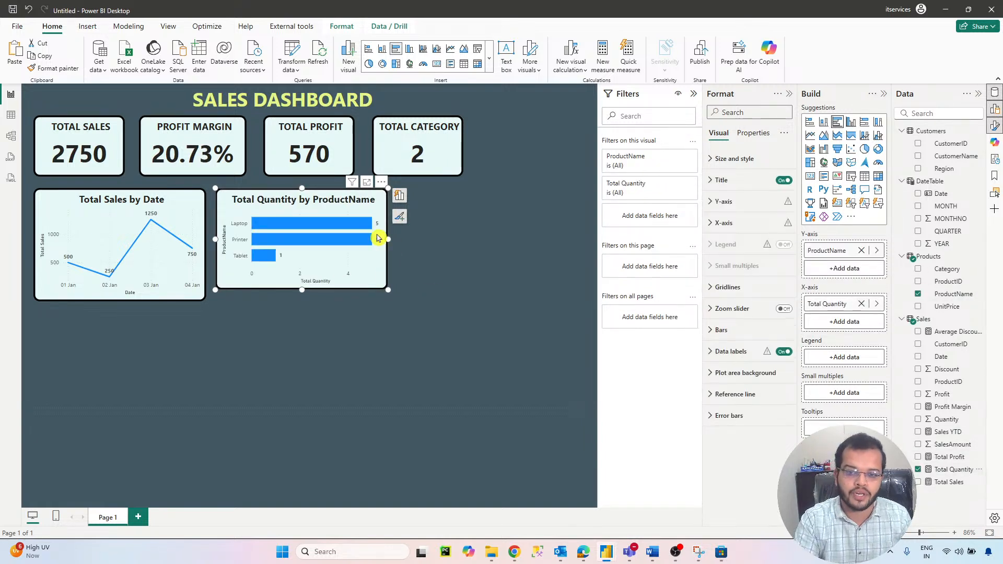
pyautogui.moveTo(388, 290); pyautogui.dragTo(387, 304)
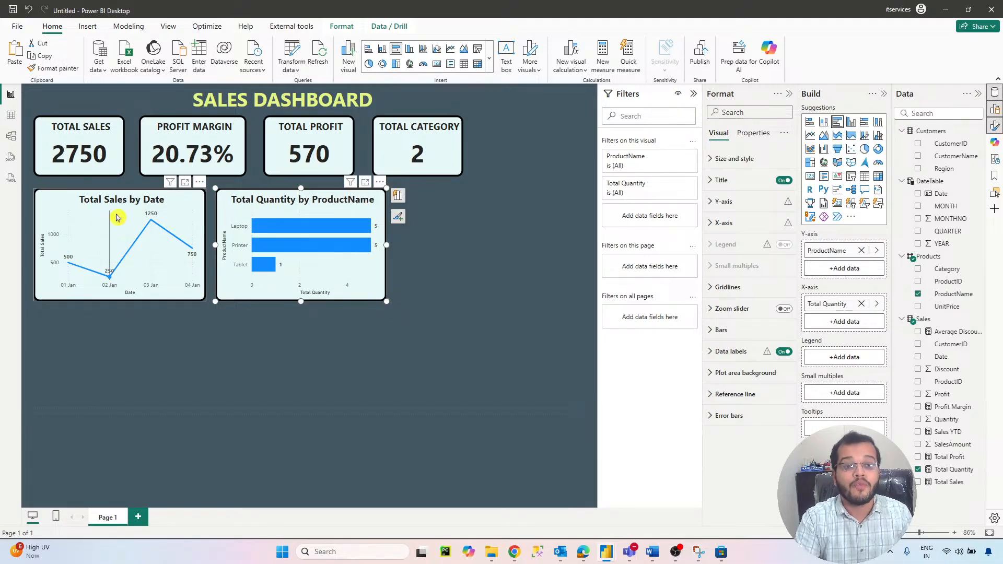
# - Change the line colour of the Total Sales by Date chart to dark purple
pyautogui.click(117, 218)
pyautogui.click(731, 357)
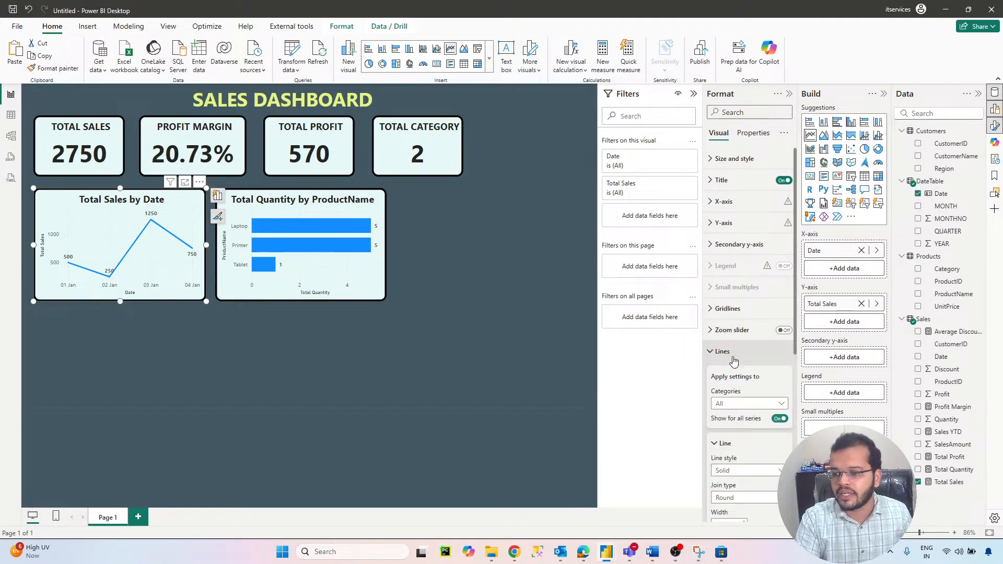
pyautogui.scroll(-5, 733, 361)
pyautogui.click(727, 316)
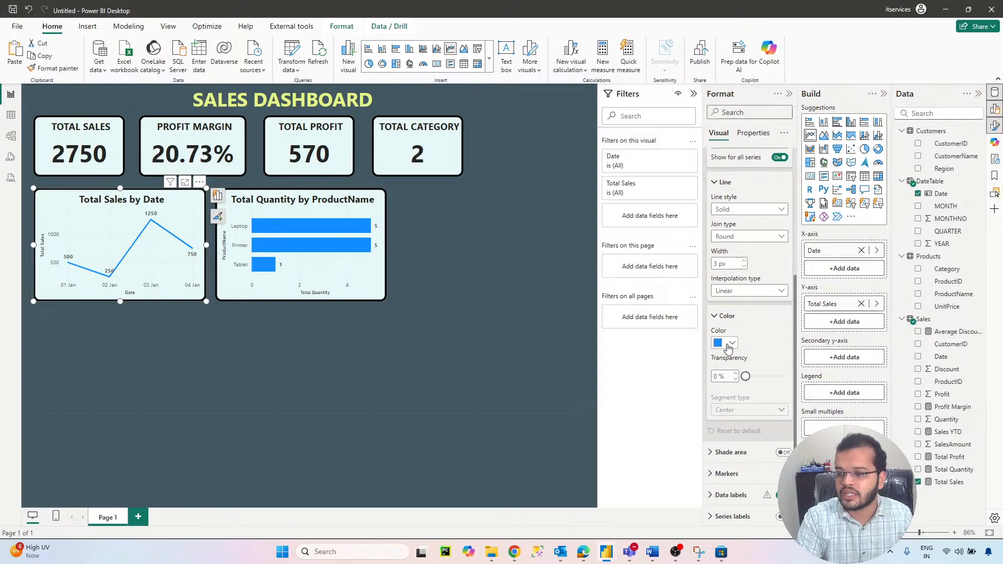
pyautogui.click(729, 344)
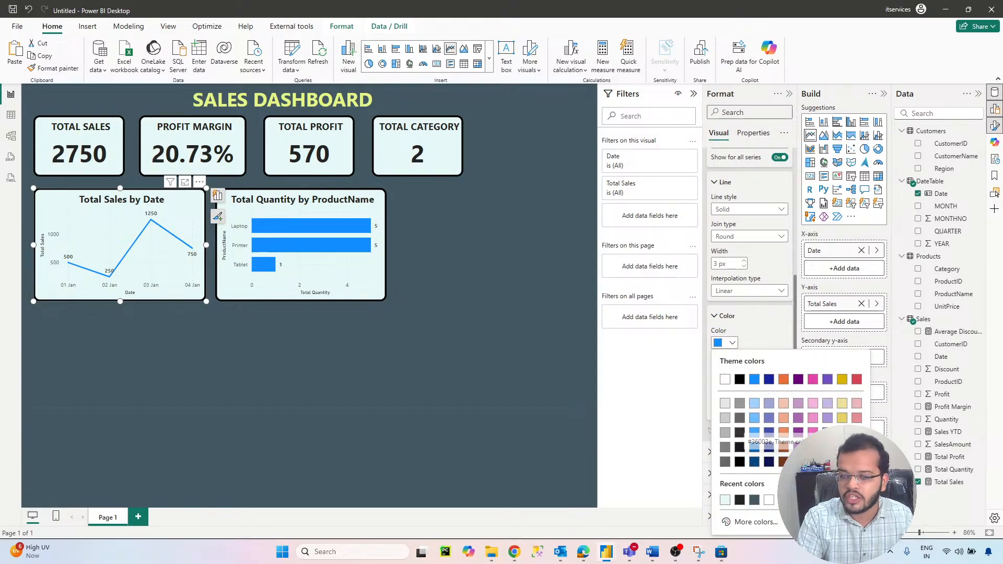
pyautogui.click(797, 461)
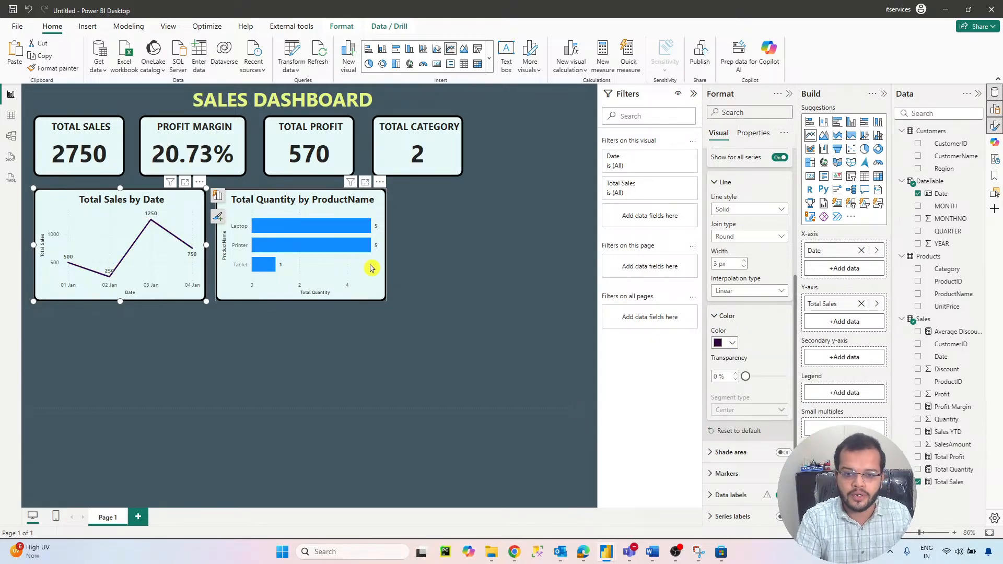
# - Set the data label position of the Total Quantity by ProductName bar chart to Inside center
pyautogui.click(370, 268)
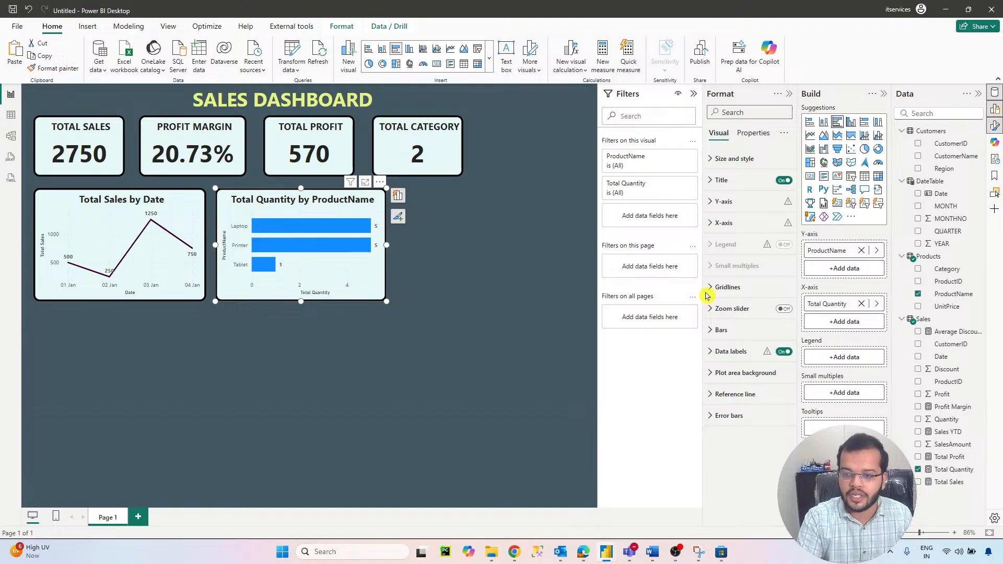
pyautogui.click(729, 352)
pyautogui.scroll(-3, 734, 314)
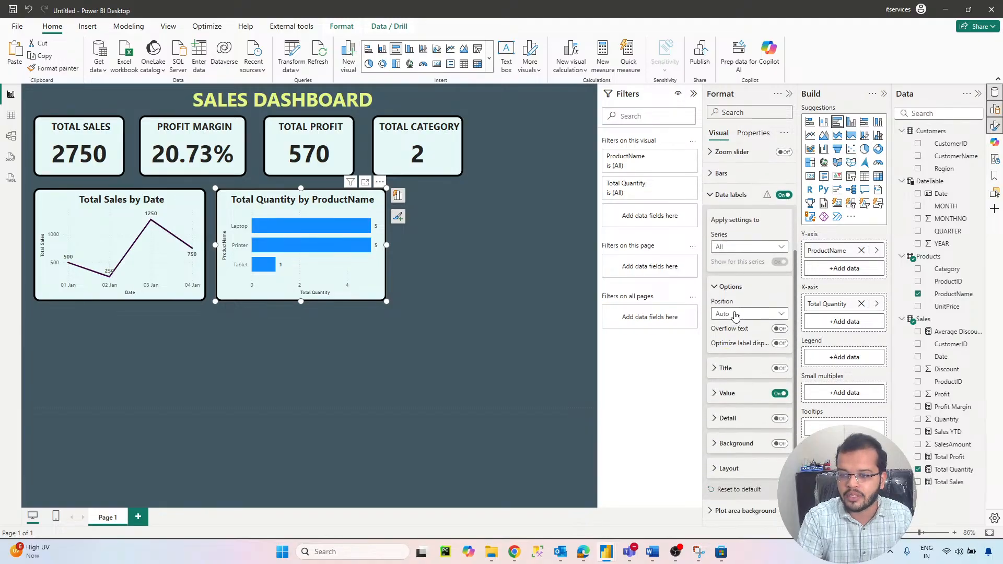
pyautogui.click(735, 314)
pyautogui.press('Escape')
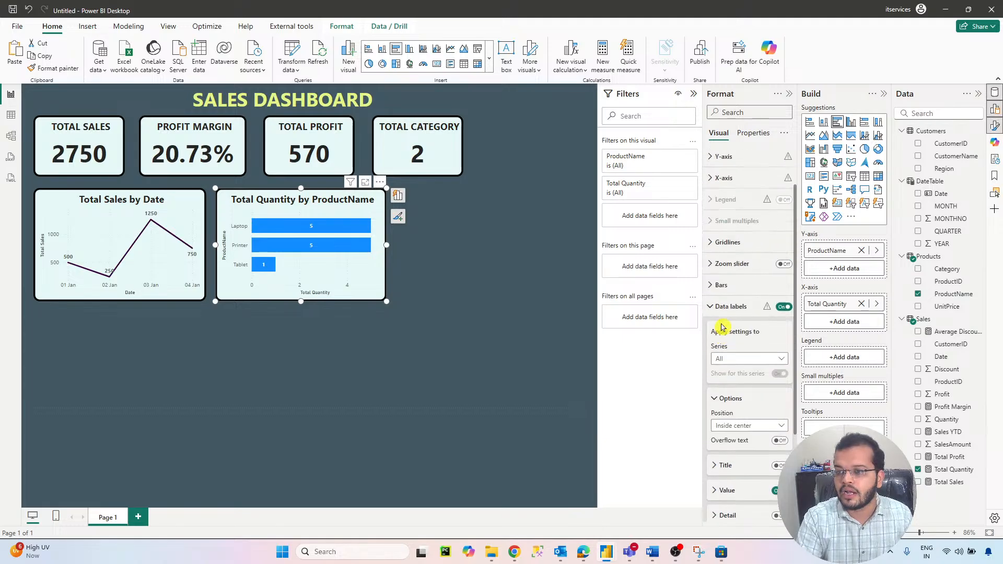
# - Colour the Laptop bar dark brown in the Total Quantity by ProductName chart
pyautogui.click(711, 306)
pyautogui.scroll(-2, 712, 332)
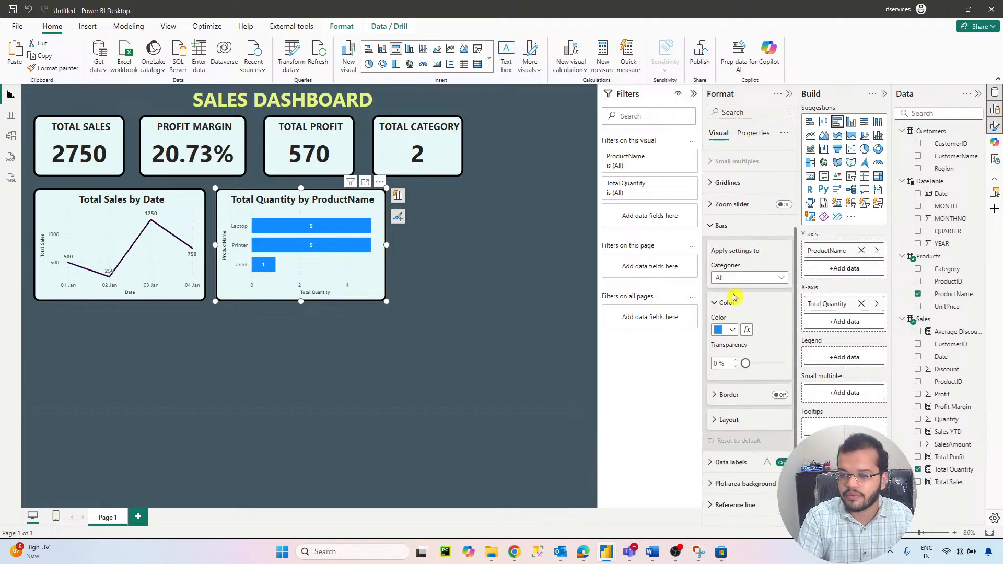
pyautogui.click(749, 277)
pyautogui.click(729, 303)
pyautogui.click(729, 330)
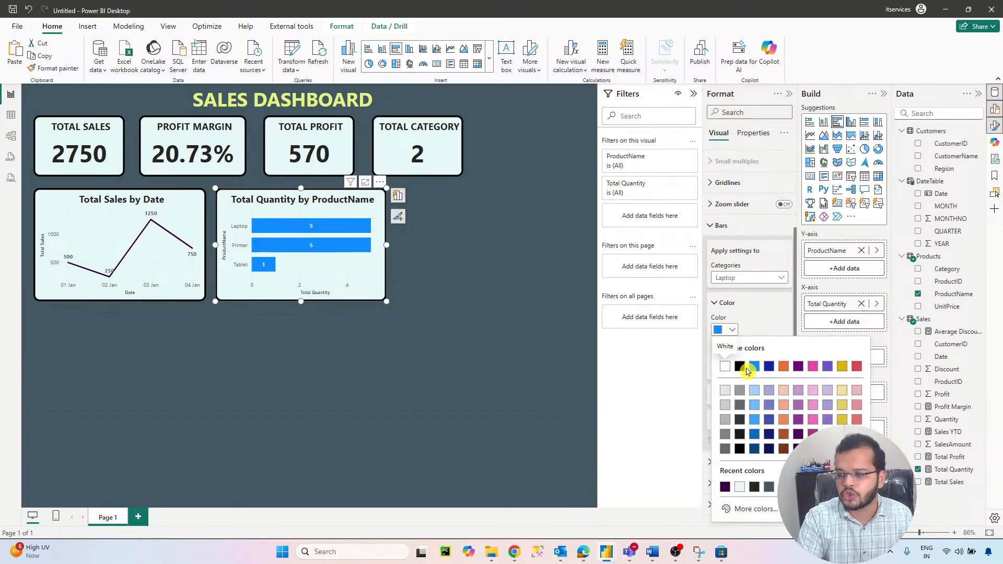
pyautogui.click(757, 414)
# - Colour the Printer bar dark indigo in the Total Quantity by ProductName chart
pyautogui.click(730, 282)
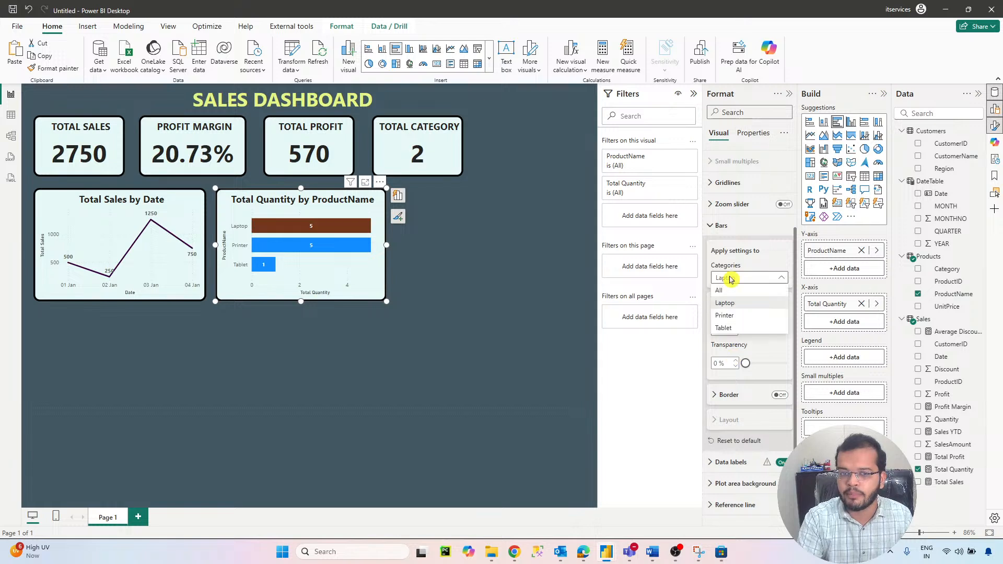
pyautogui.click(734, 307)
pyautogui.click(740, 280)
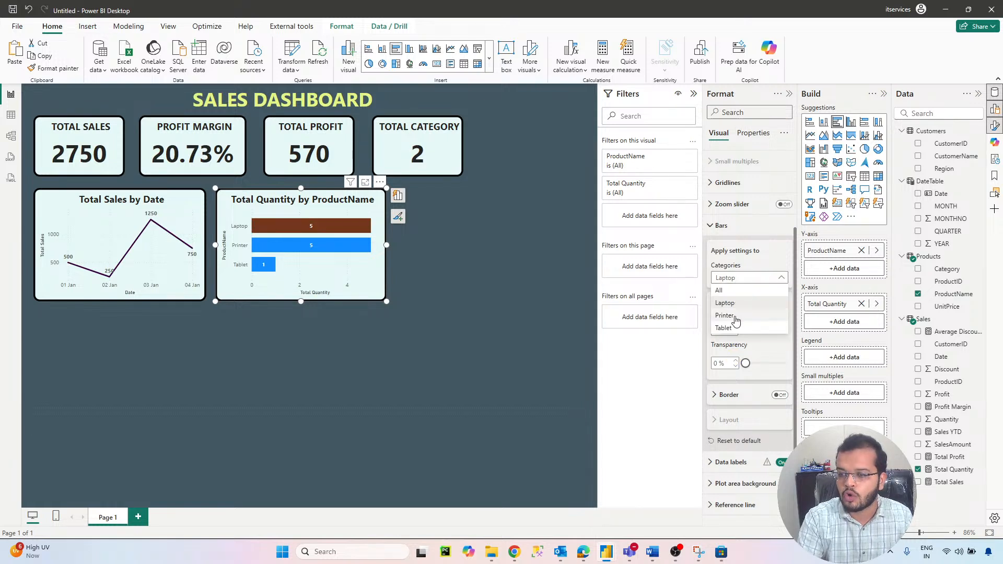
pyautogui.click(725, 315)
pyautogui.click(729, 329)
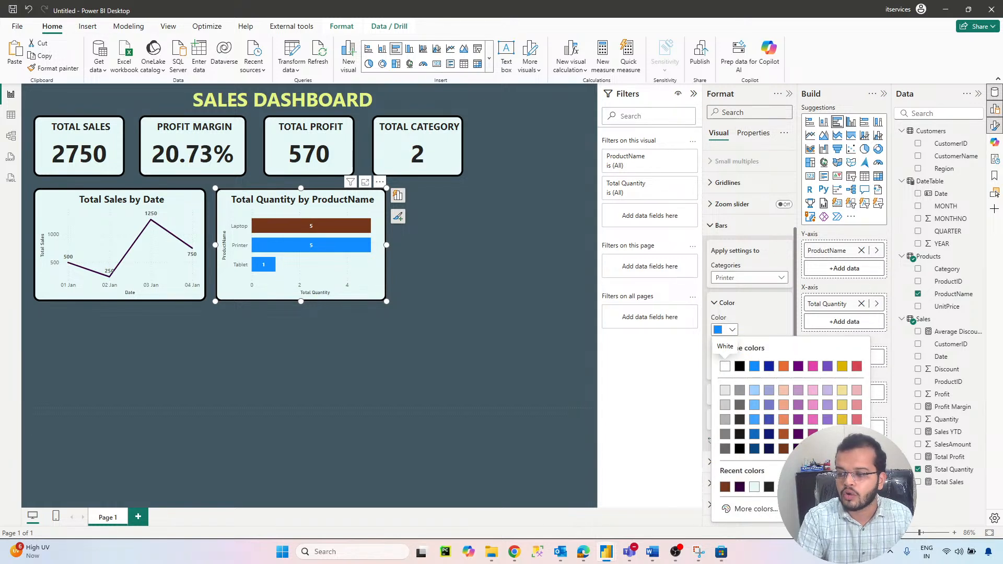
pyautogui.click(827, 449)
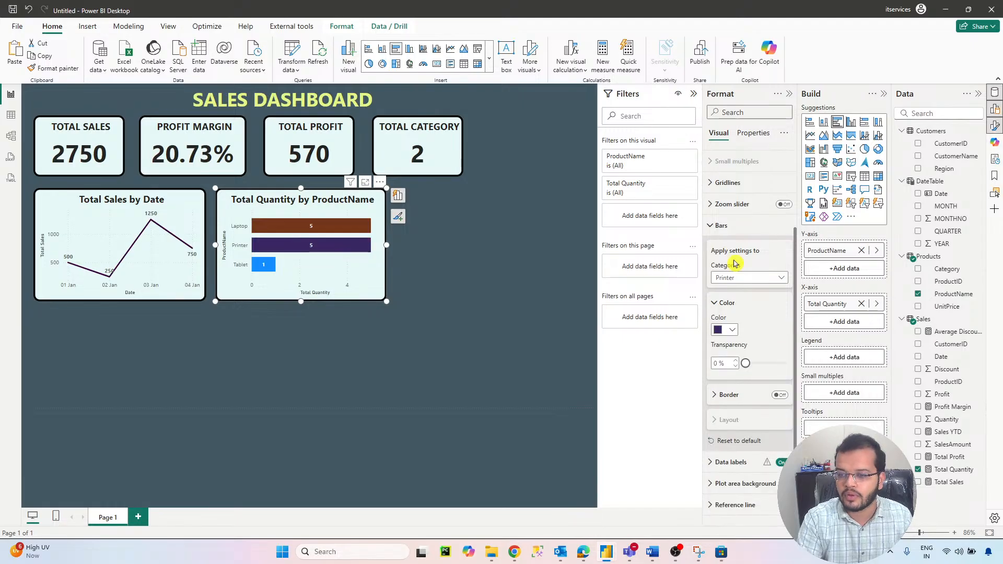
# - Colour the Tablet bar dark purple in the Total Quantity by ProductName chart
pyautogui.scroll(-1, 794, 315)
pyautogui.click(750, 263)
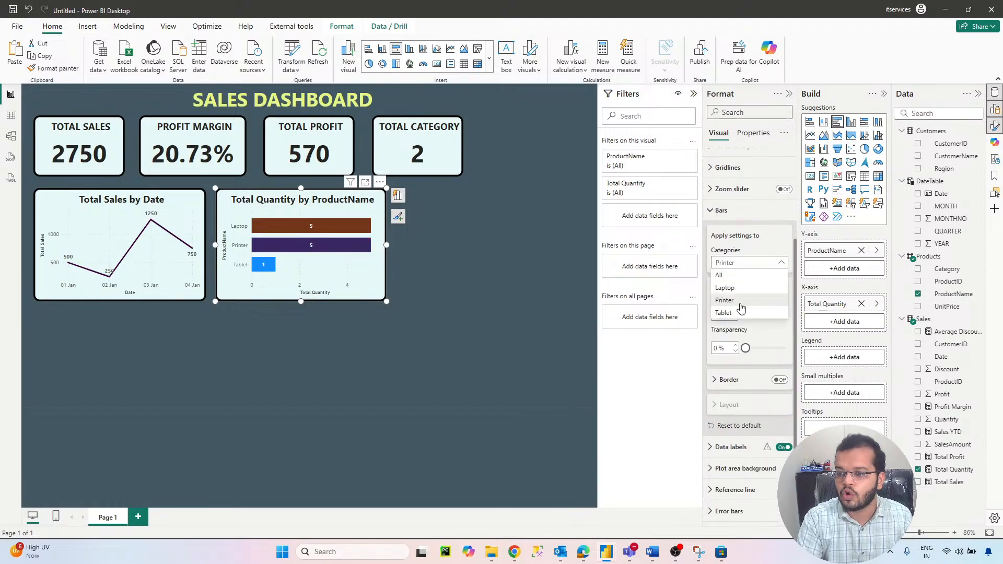
pyautogui.click(741, 312)
pyautogui.click(728, 314)
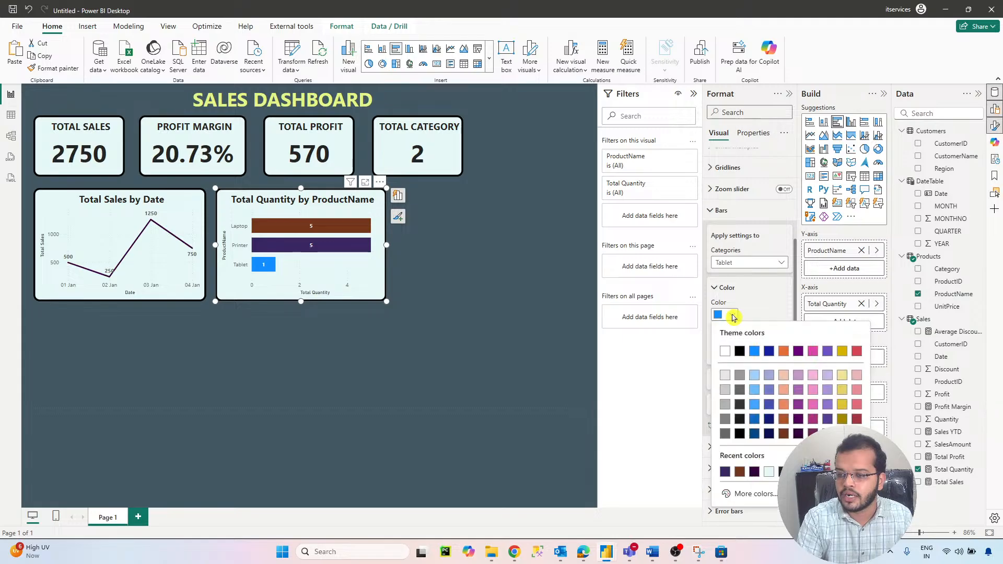
pyautogui.click(795, 435)
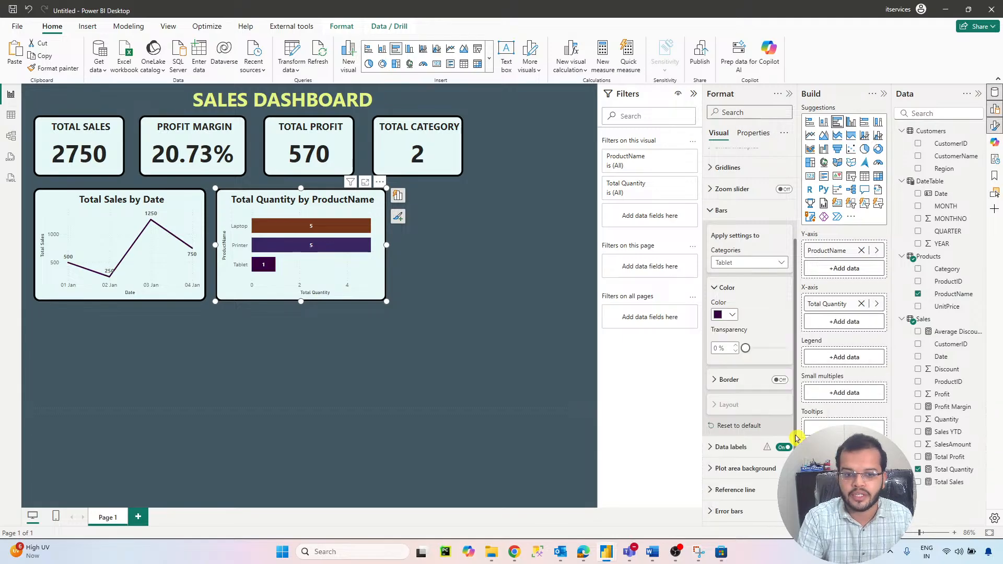
# - Insert a pie chart of Total Sales by Region below the line chart and give it the line chart's formatting
pyautogui.click(497, 259)
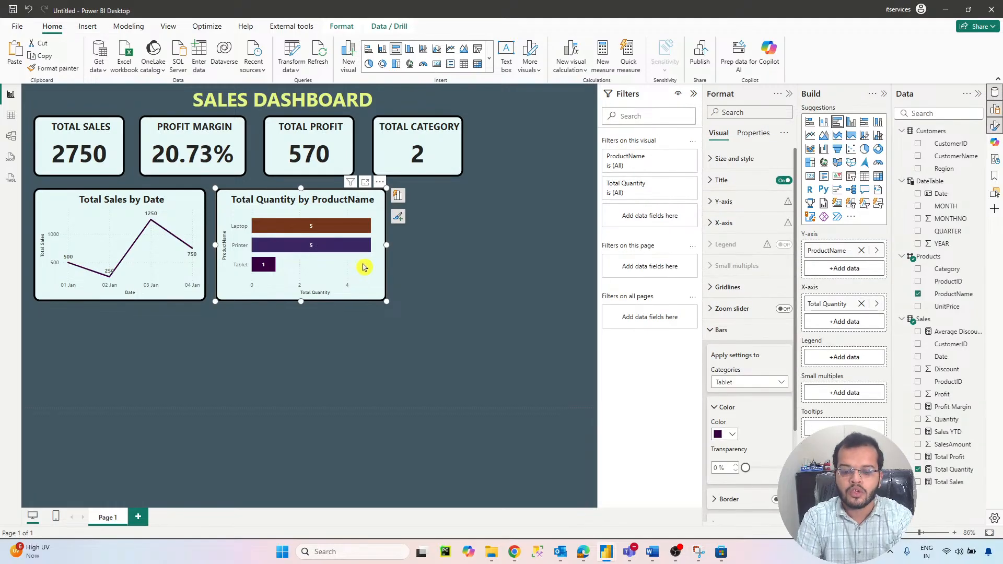
pyautogui.click(446, 262)
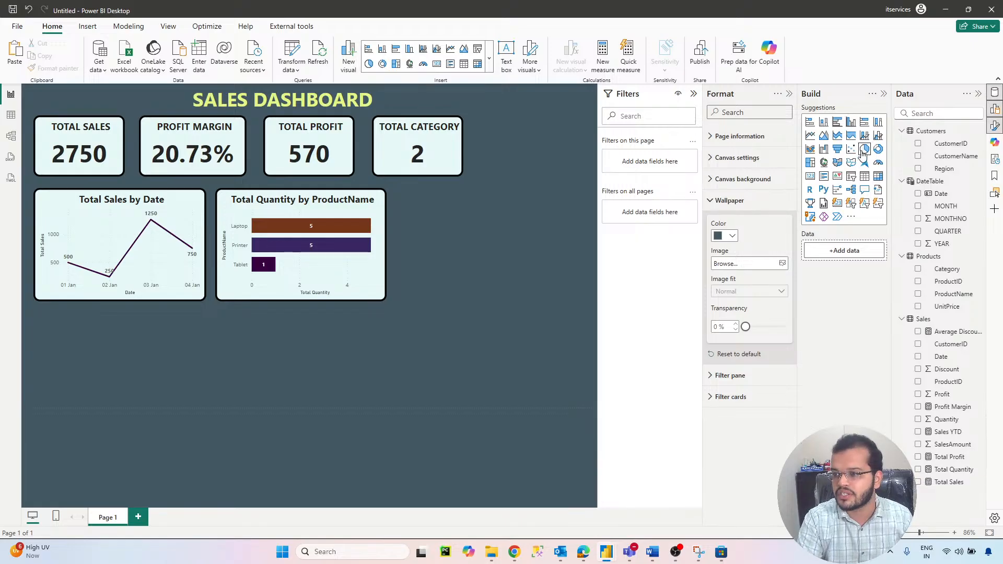
pyautogui.click(153, 254)
pyautogui.click(119, 357)
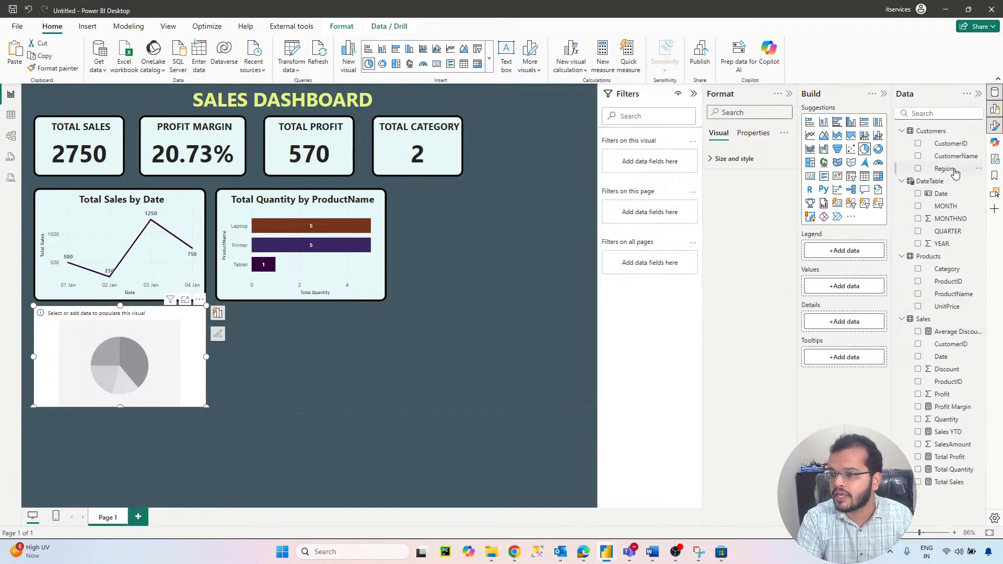
pyautogui.moveTo(955, 173); pyautogui.dragTo(851, 252)
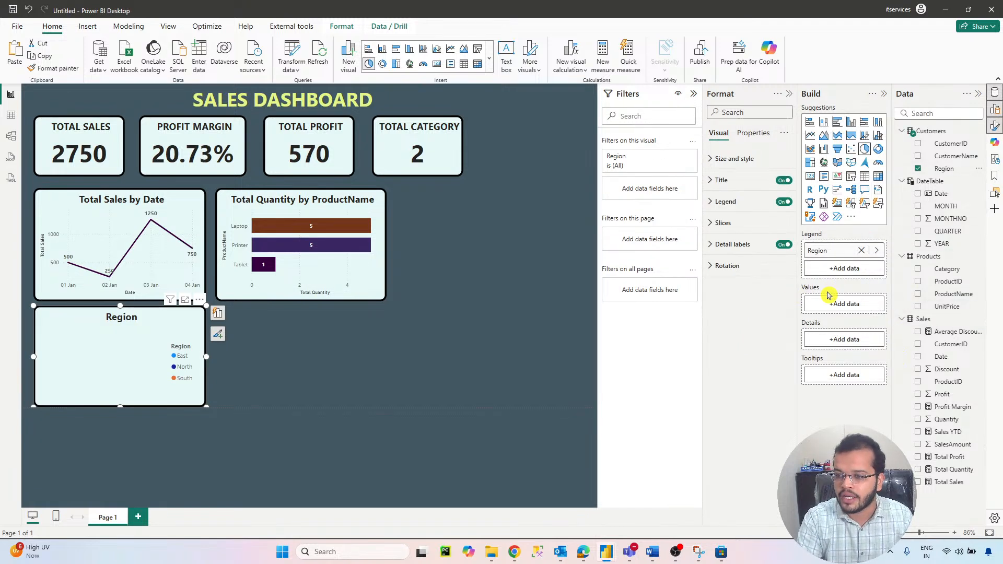
pyautogui.moveTo(959, 487); pyautogui.dragTo(844, 304)
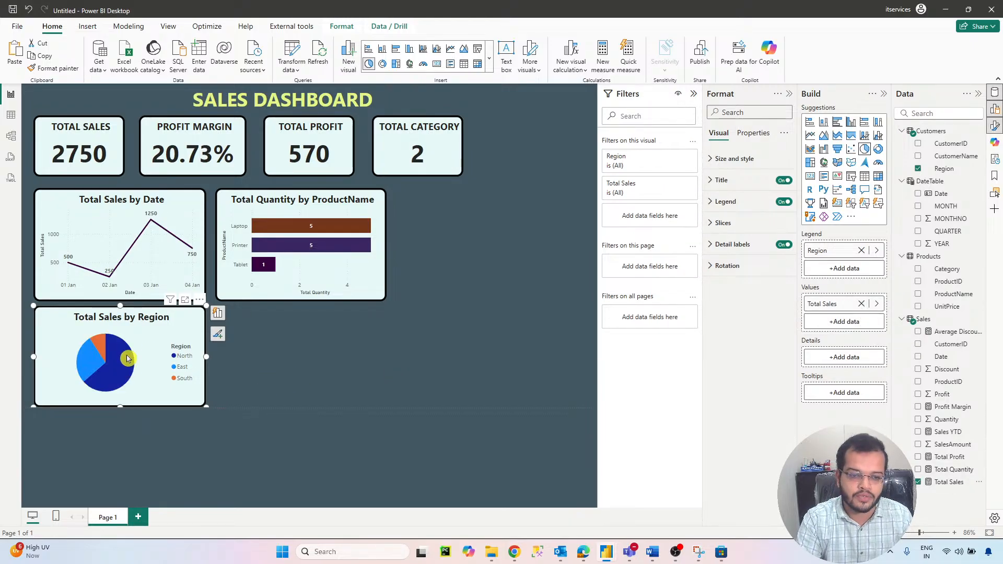
# - Set the pie chart's detail label values to font size 10 and colour them black
pyautogui.click(744, 245)
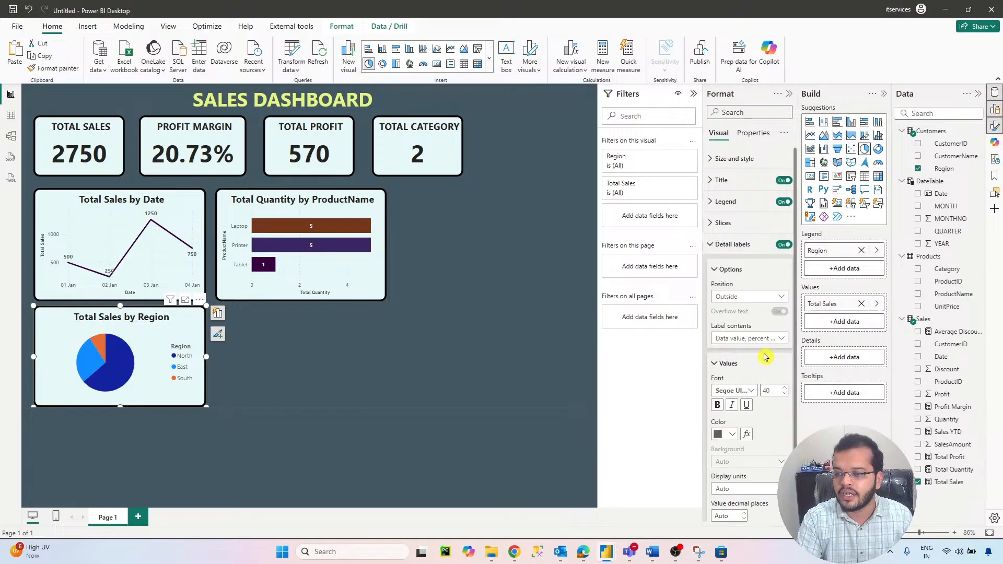
pyautogui.scroll(-2, 765, 354)
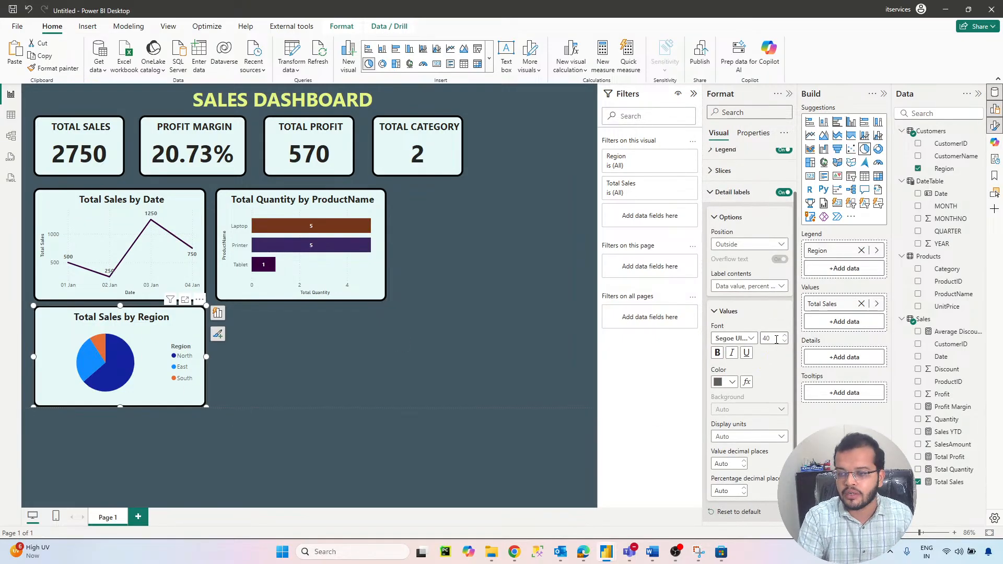
pyautogui.moveTo(776, 339); pyautogui.dragTo(754, 339)
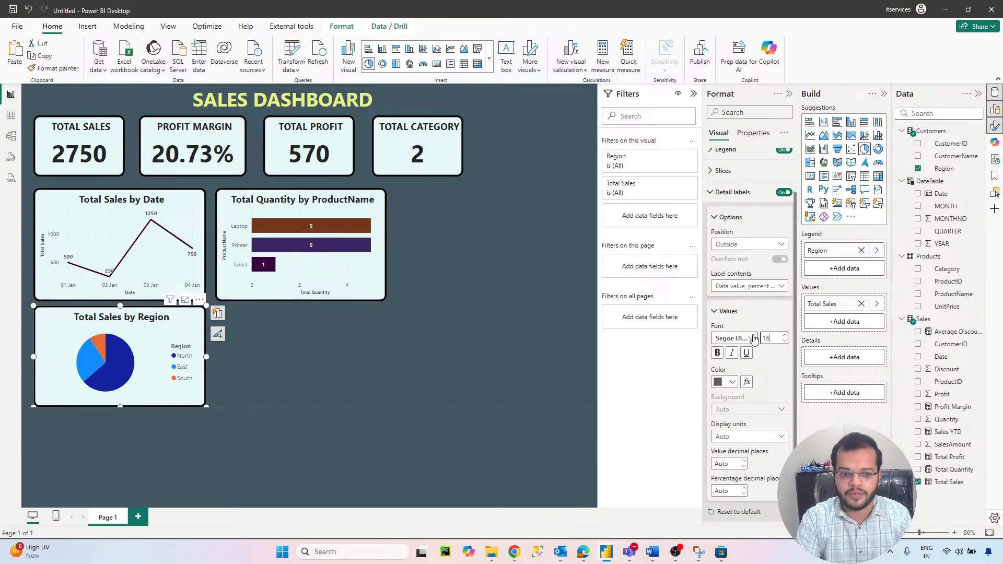
pyautogui.click(779, 343)
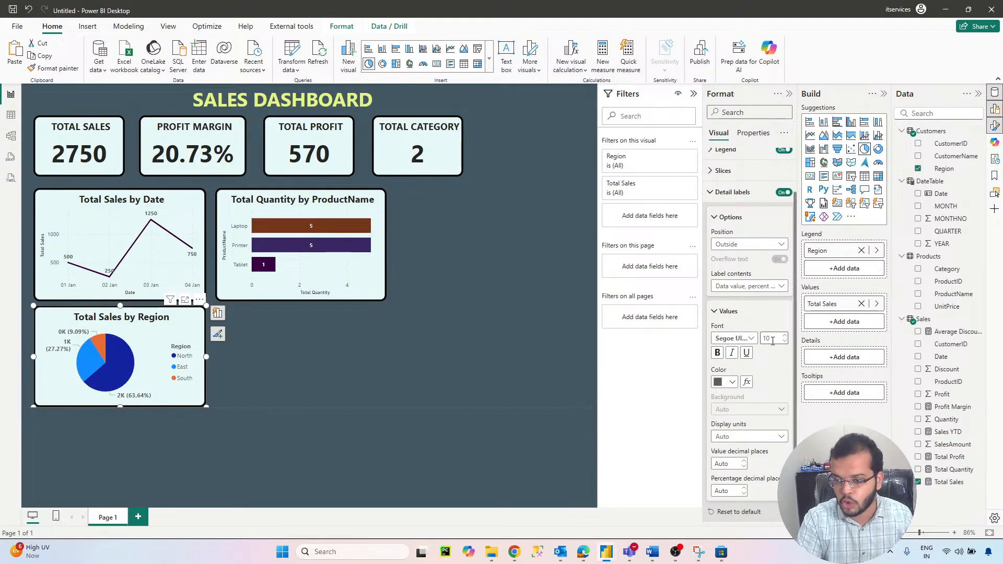
pyautogui.click(726, 381)
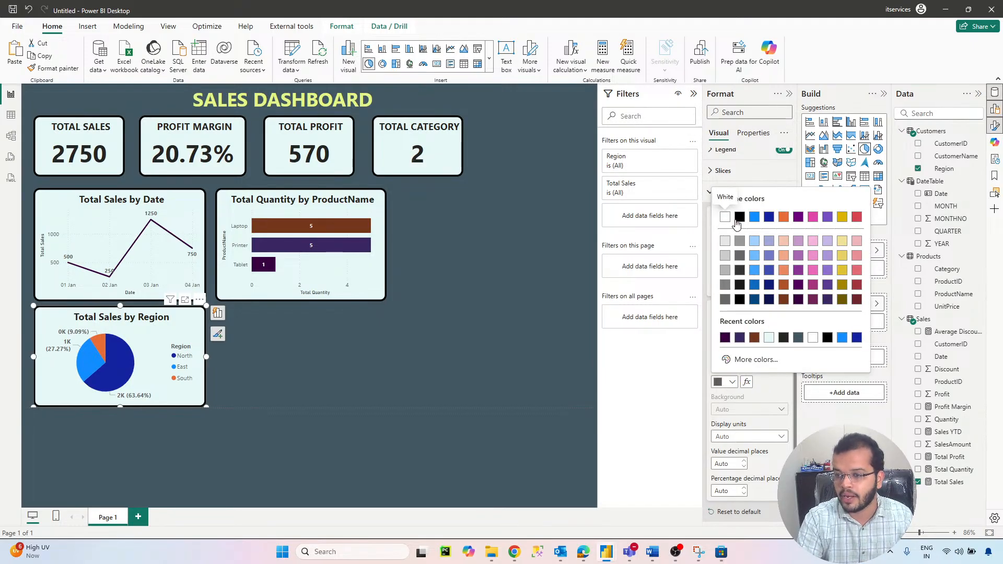
pyautogui.click(738, 218)
pyautogui.scroll(2, 724, 265)
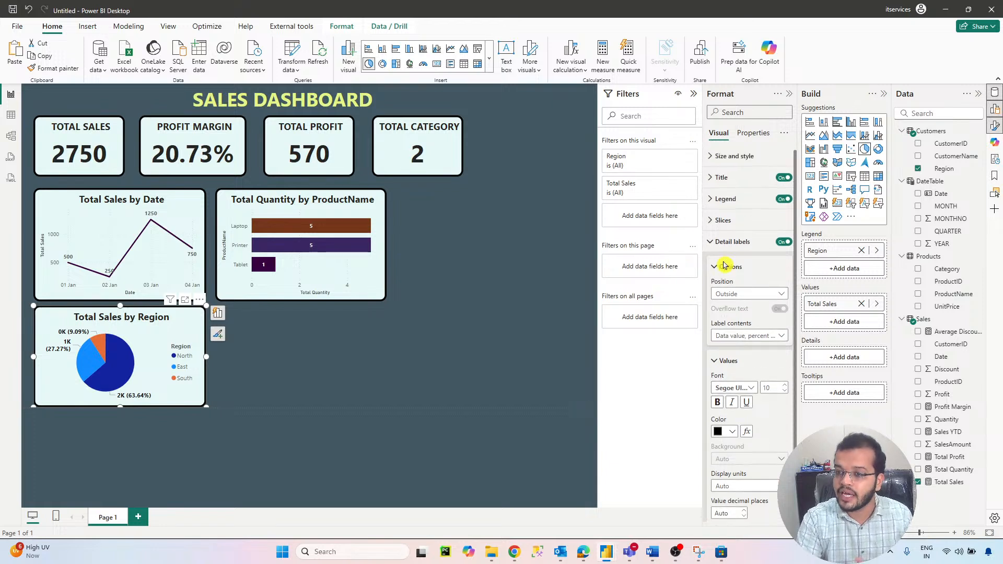
pyautogui.click(731, 241)
# - Colour the pie chart's North slice dark purple and its East slice dark olive
pyautogui.click(723, 221)
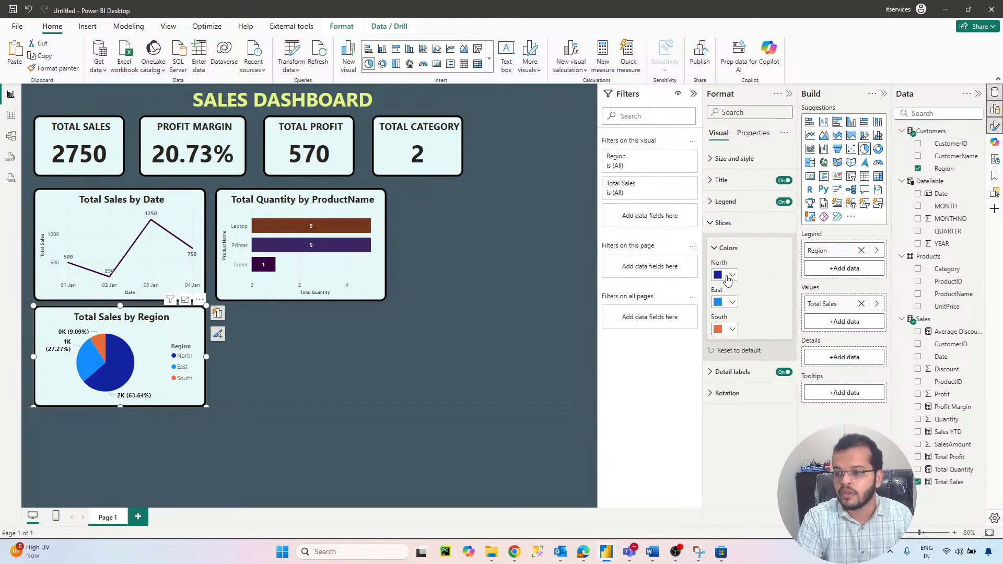
pyautogui.click(728, 276)
pyautogui.click(796, 395)
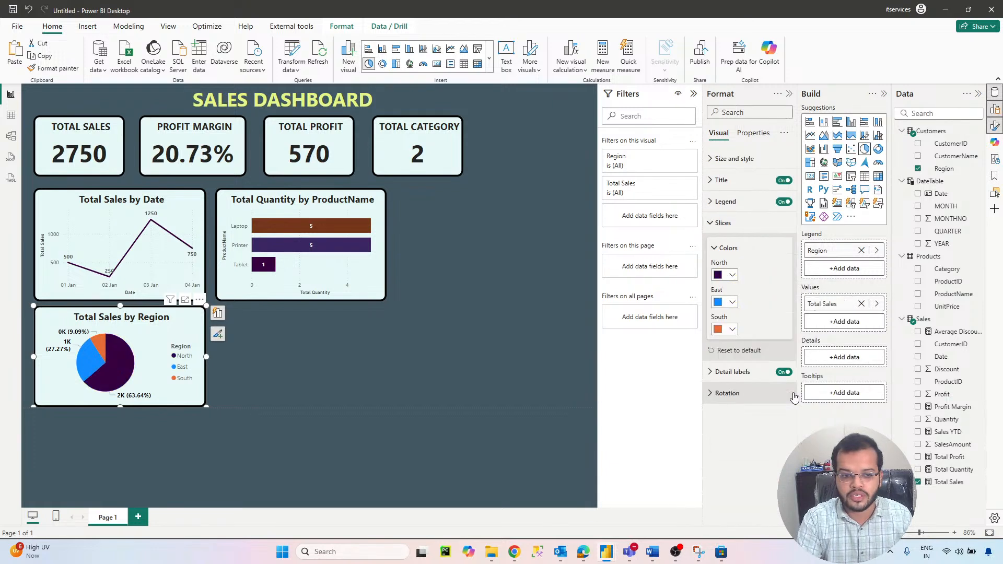
pyautogui.click(728, 303)
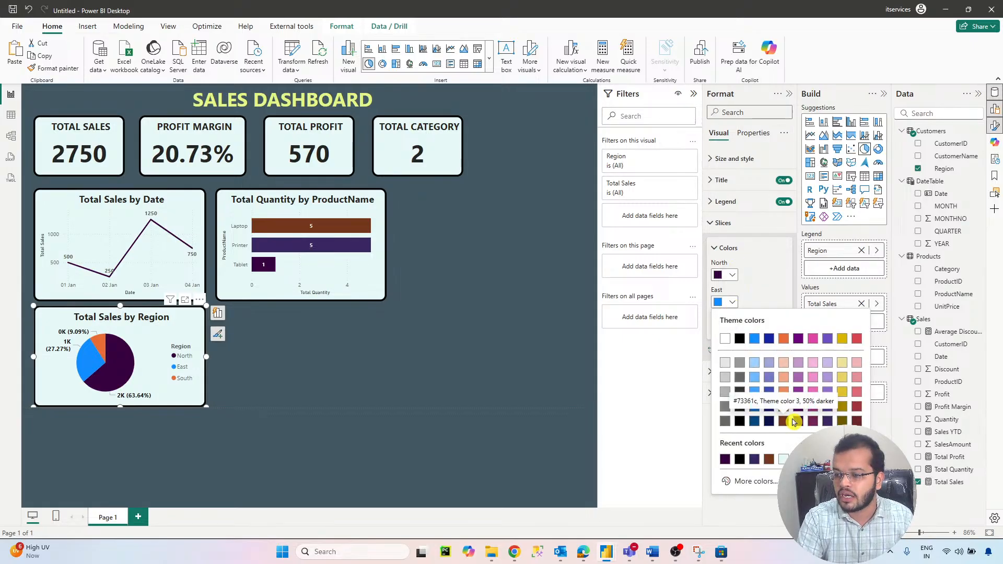
pyautogui.click(814, 420)
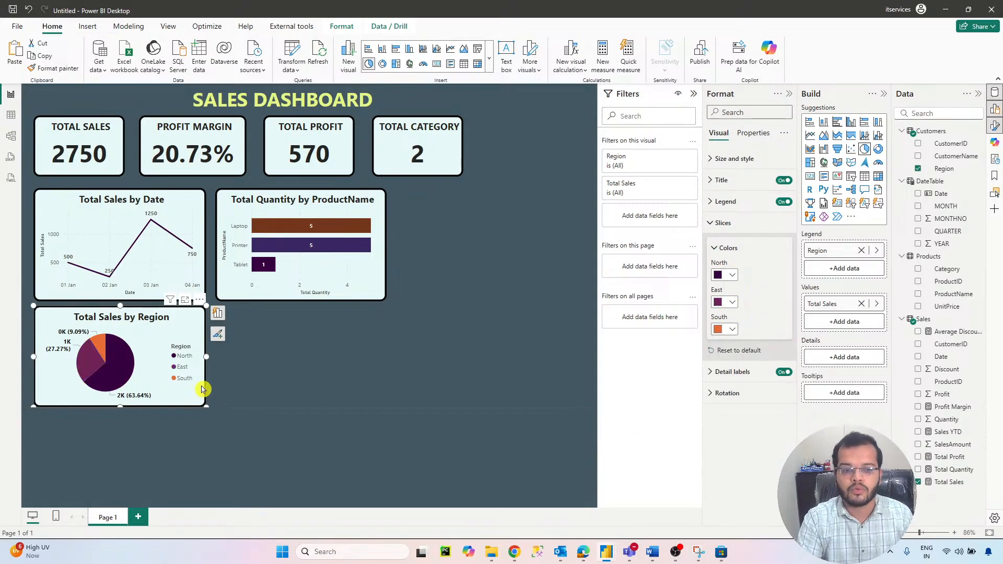
pyautogui.click(728, 302)
pyautogui.click(843, 421)
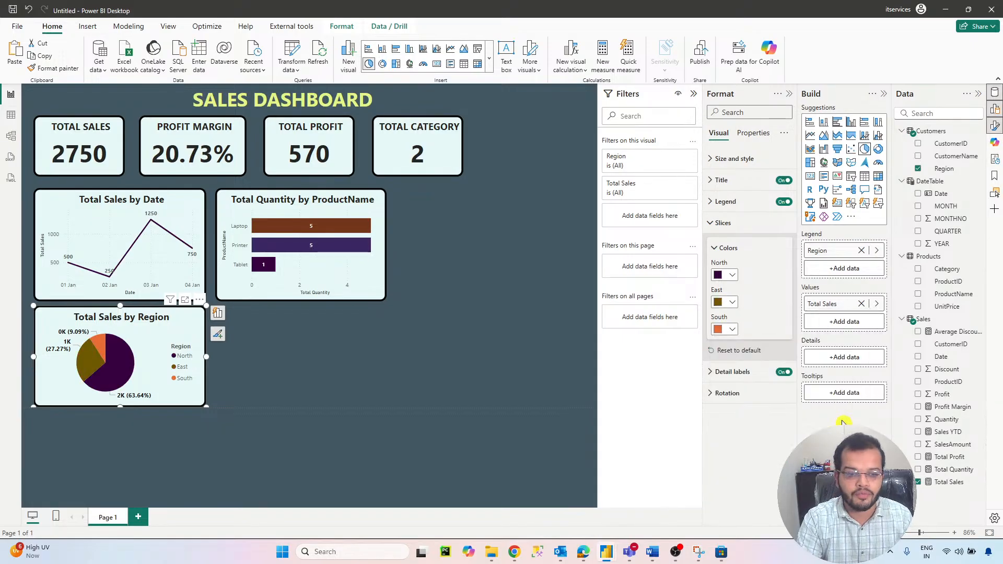
# - Insert a matrix below the Total Quantity by ProductName chart and copy that chart's formatting to it
pyautogui.click(339, 368)
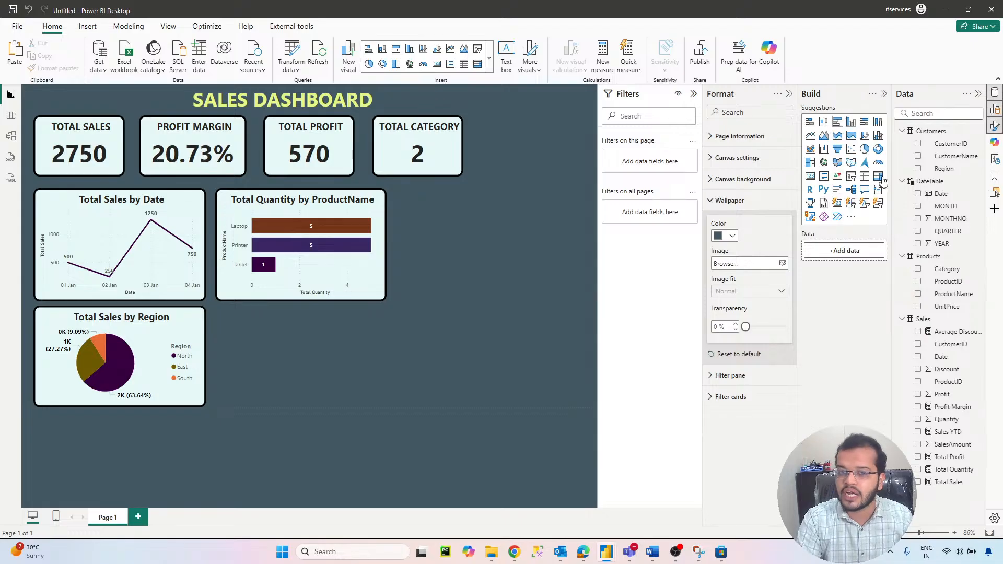
pyautogui.click(878, 177)
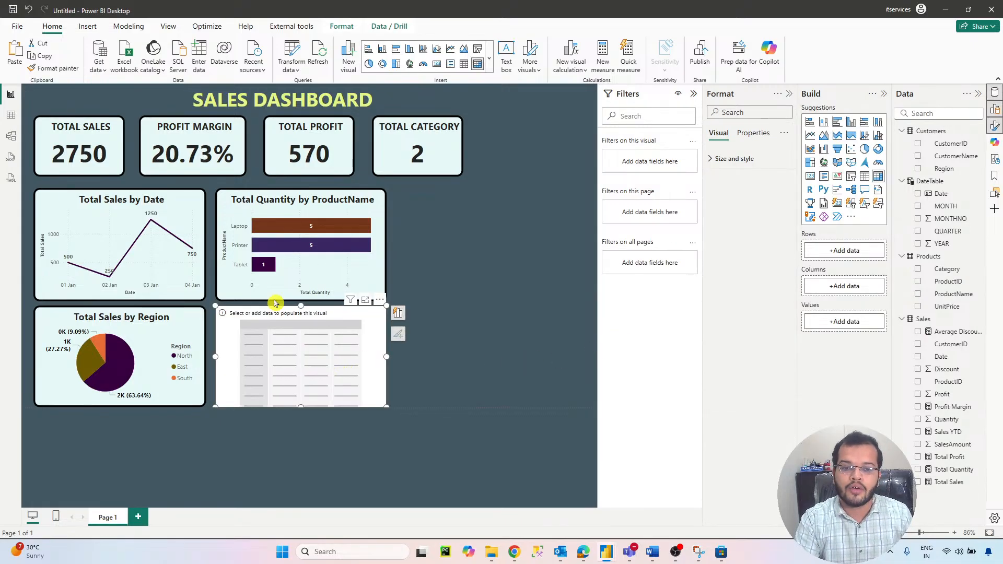
pyautogui.click(320, 266)
pyautogui.click(52, 68)
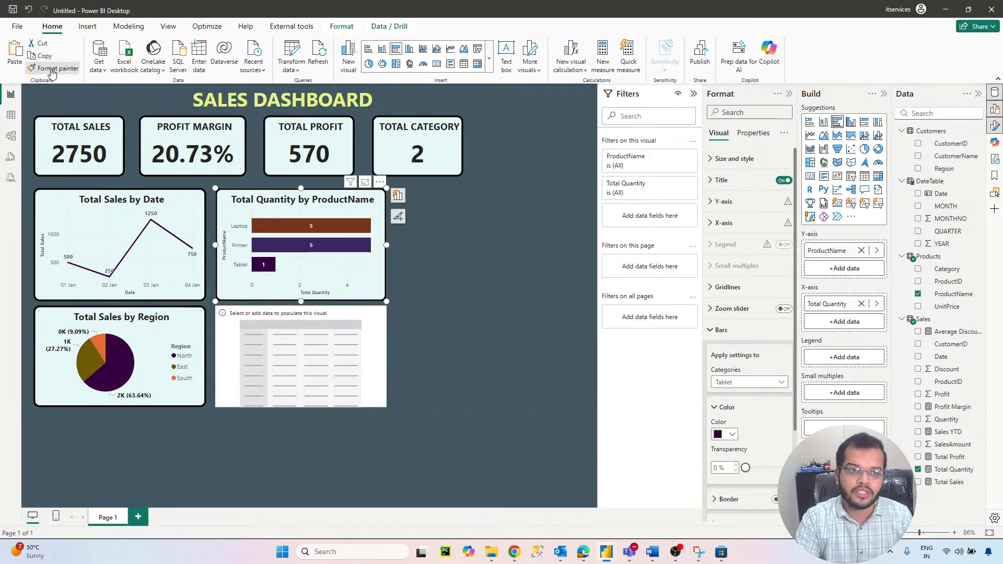
pyautogui.click(308, 368)
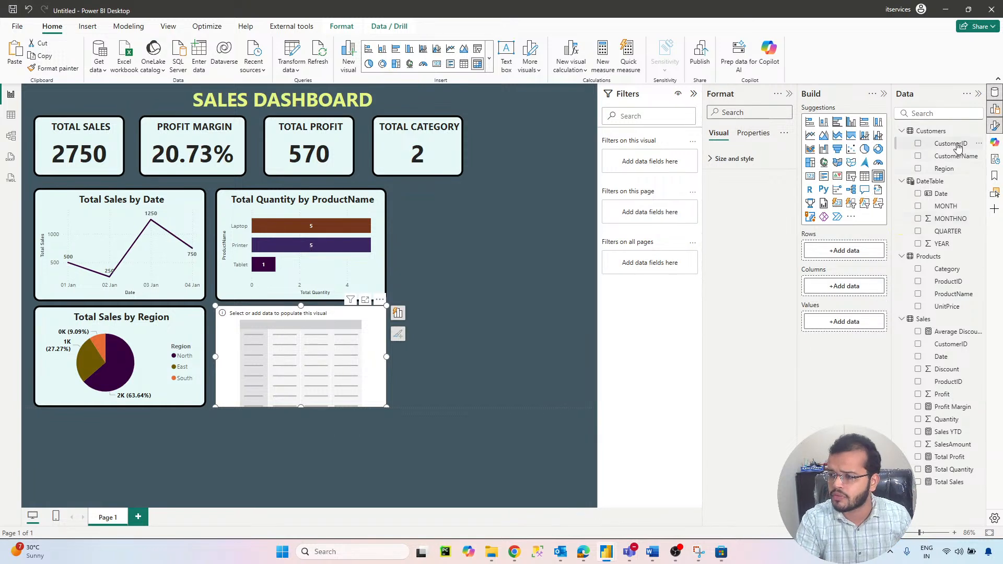
# - Fill the matrix with CustomerName as rows, ProductName as columns and Total Sales as values
pyautogui.moveTo(956, 156); pyautogui.dragTo(857, 259)
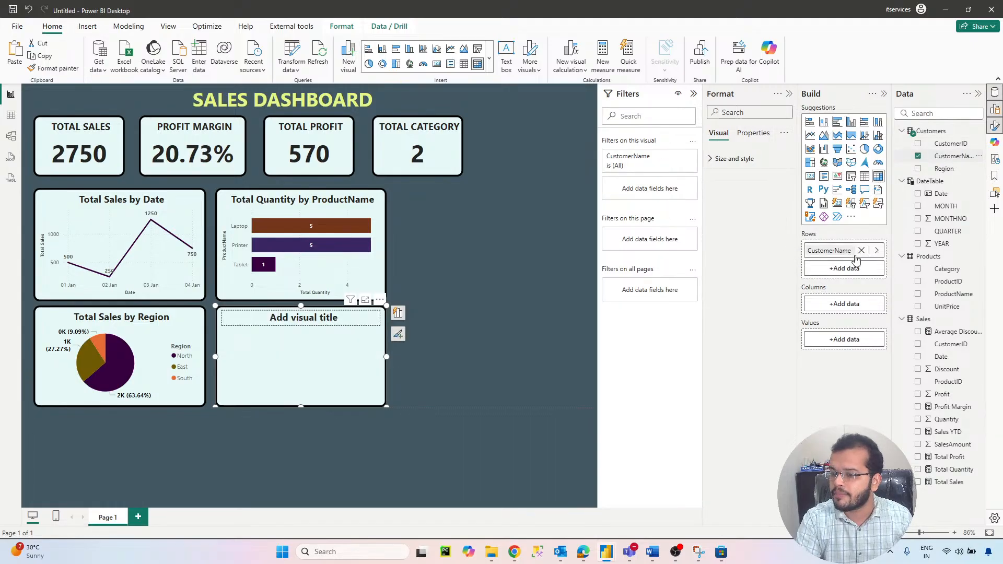
pyautogui.moveTo(942, 296); pyautogui.dragTo(838, 305)
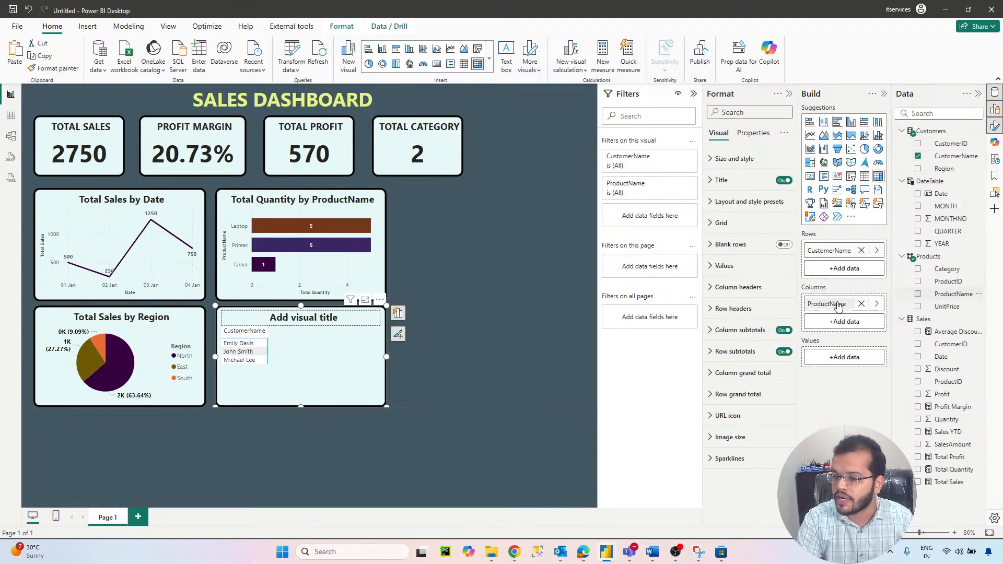
pyautogui.moveTo(963, 488); pyautogui.dragTo(865, 363)
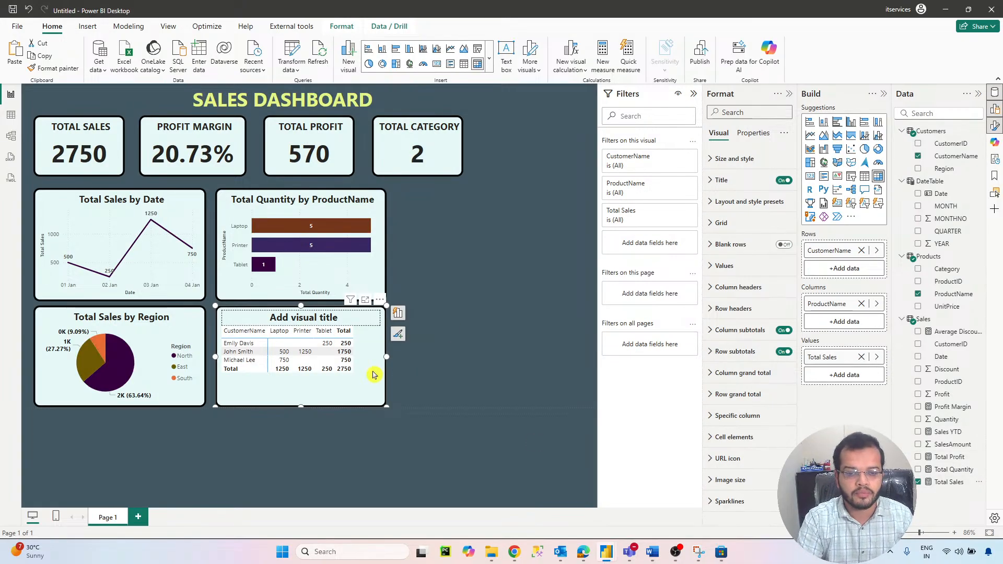
# - Title the matrix "Customer Details" and widen its product columns to fill the visual's width
pyautogui.click(721, 180)
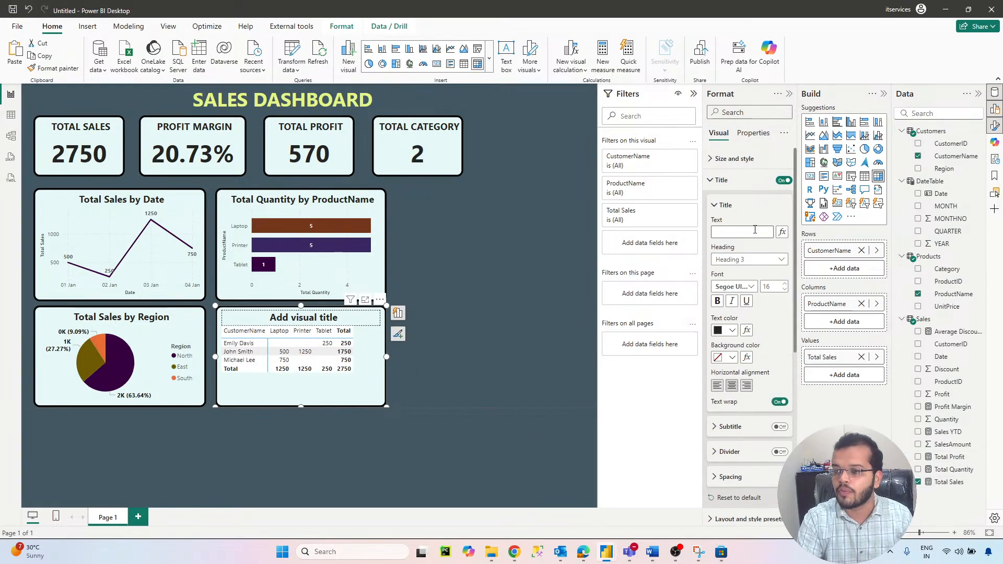
pyautogui.click(756, 231)
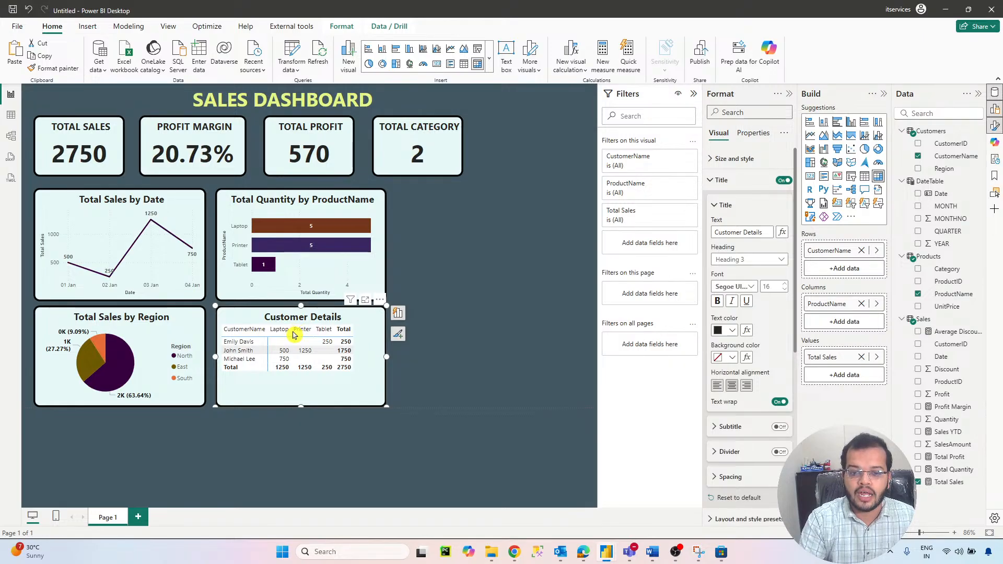
pyautogui.moveTo(292, 333); pyautogui.dragTo(379, 330)
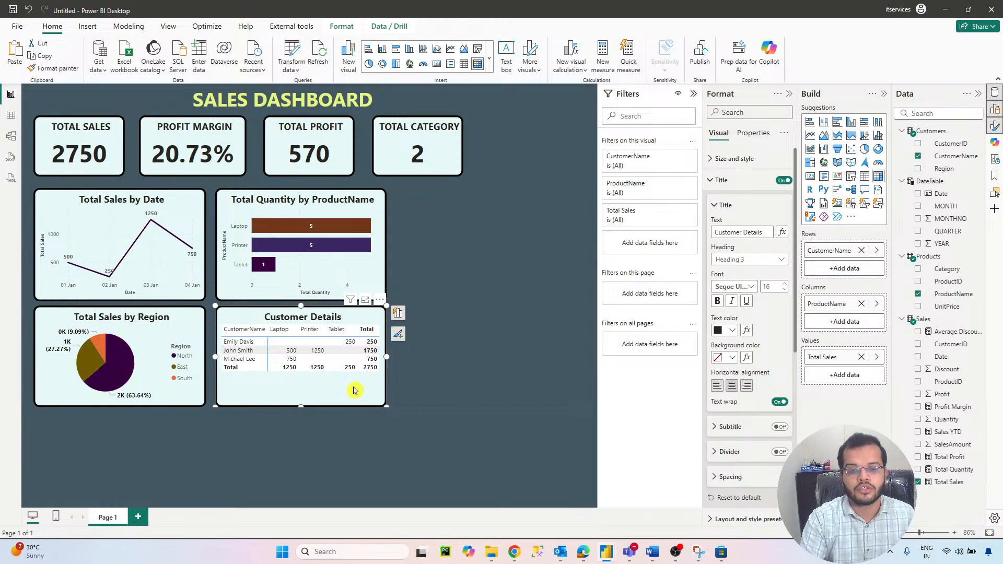
# - Shift and widen the Total Quantity by ProductName chart, and enlarge the Total Sales by Date chart to meet it at the same height
pyautogui.click(424, 372)
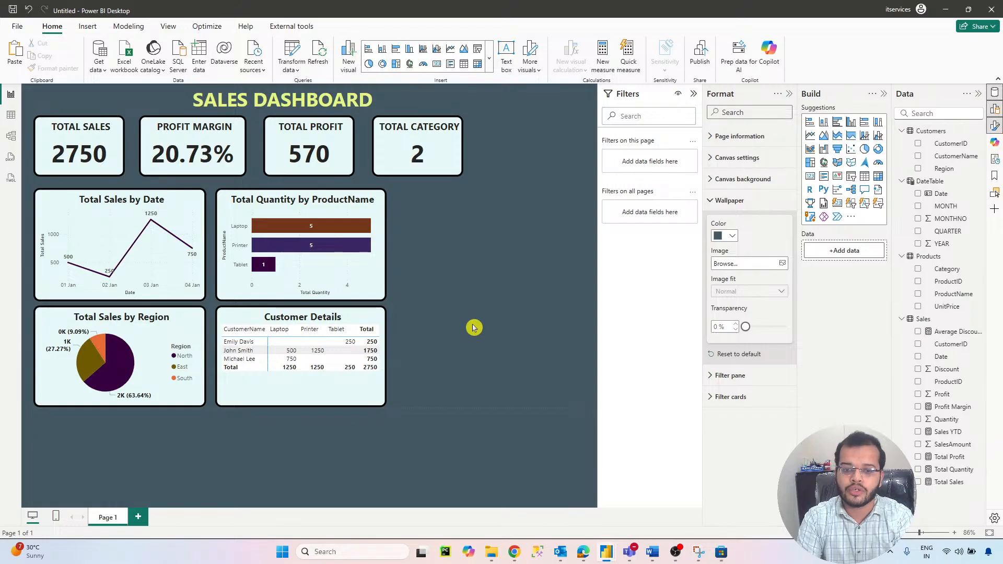
pyautogui.click(385, 299)
pyautogui.moveTo(390, 308); pyautogui.dragTo(489, 278)
pyautogui.click(204, 291)
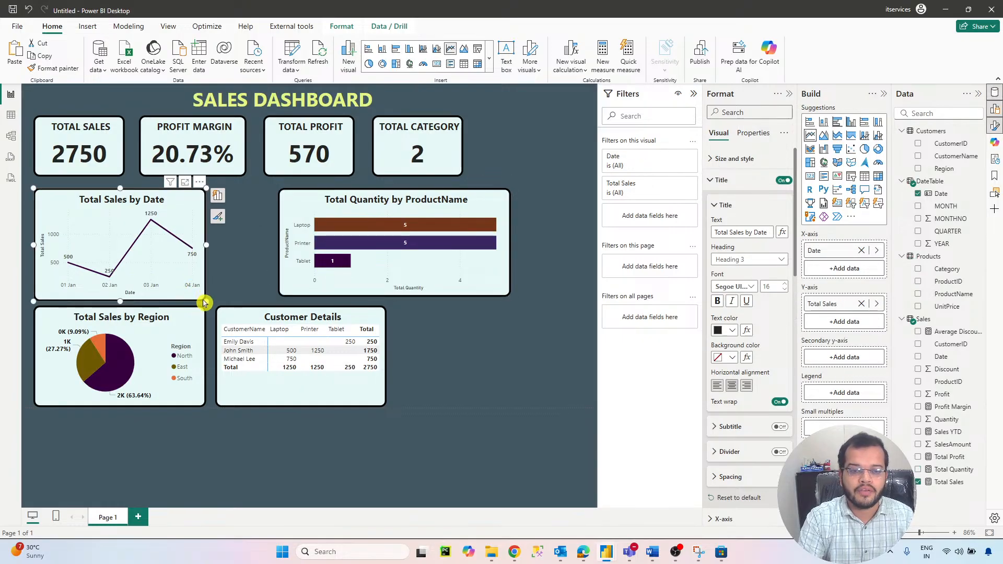
pyautogui.moveTo(205, 300); pyautogui.dragTo(272, 301)
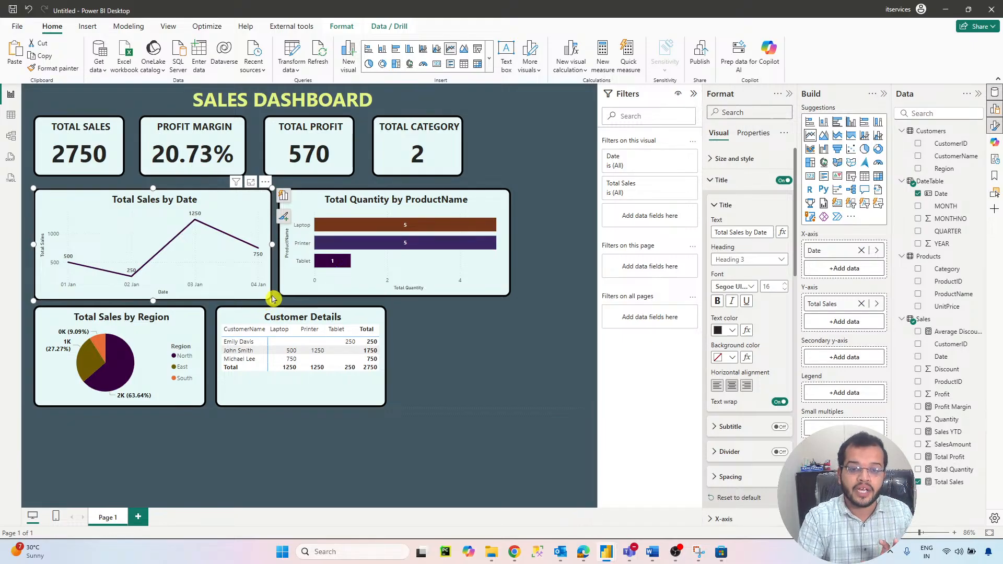
pyautogui.moveTo(272, 299); pyautogui.dragTo(273, 297)
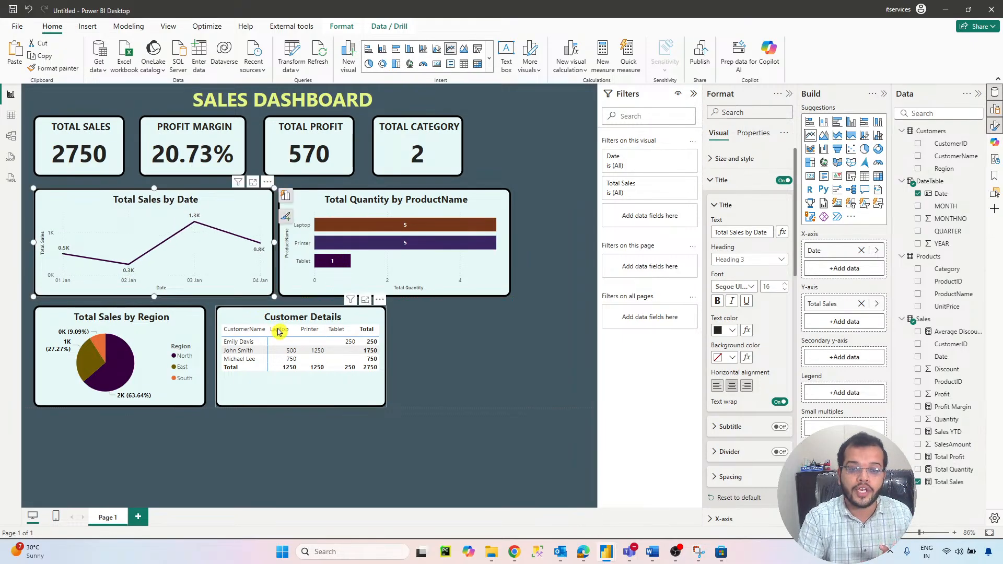
# - Widen the Total Sales by Region pie chart and the Customer Details matrix to span the same width as the charts above
pyautogui.click(181, 334)
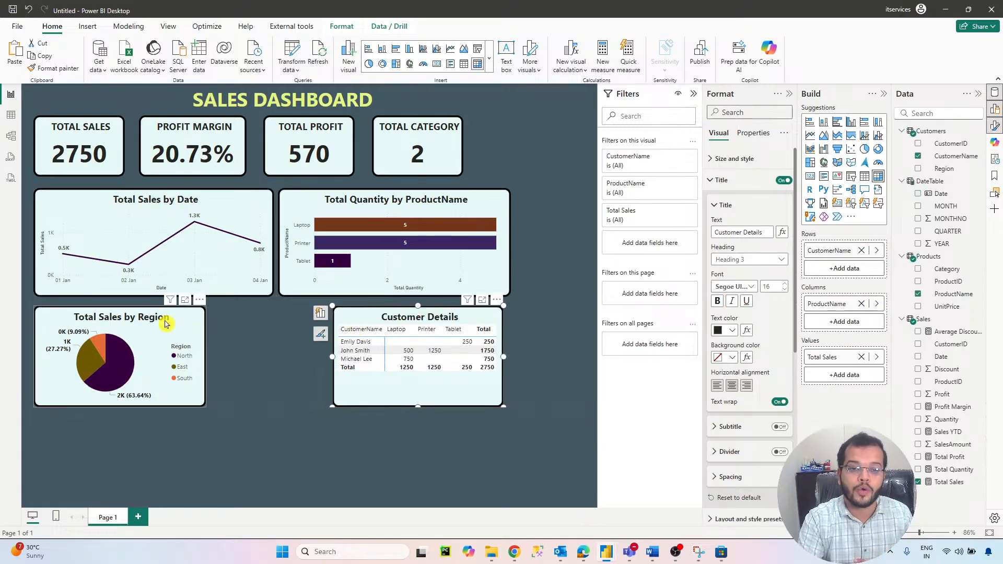
pyautogui.moveTo(205, 403); pyautogui.dragTo(277, 405)
pyautogui.moveTo(364, 316); pyautogui.dragTo(319, 317)
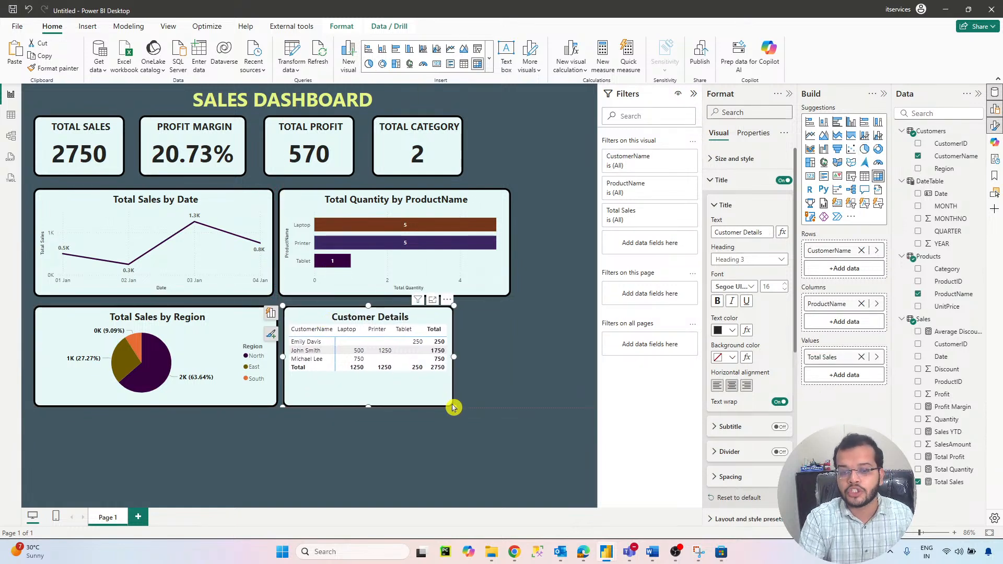
pyautogui.moveTo(452, 405); pyautogui.dragTo(511, 406)
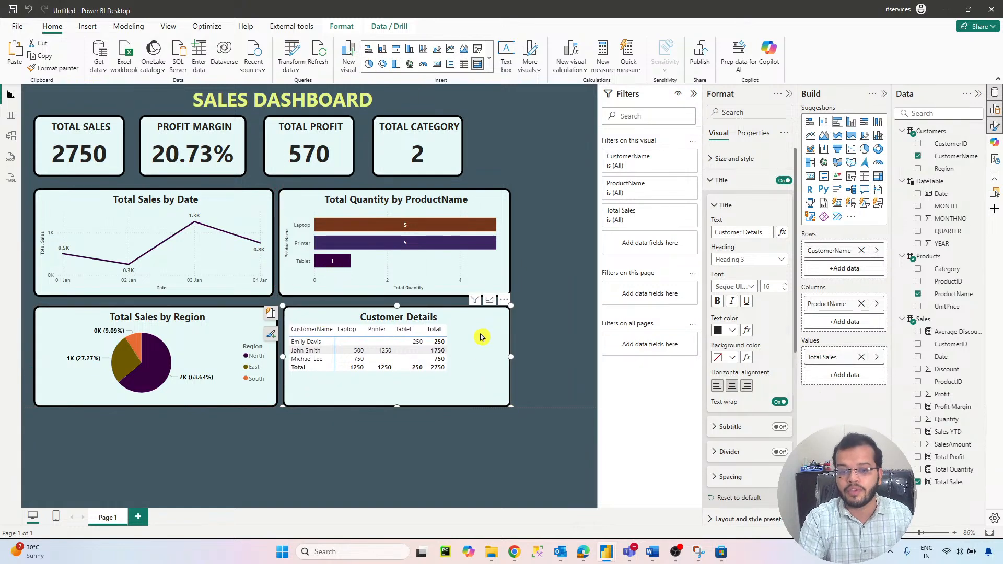
pyautogui.click(544, 212)
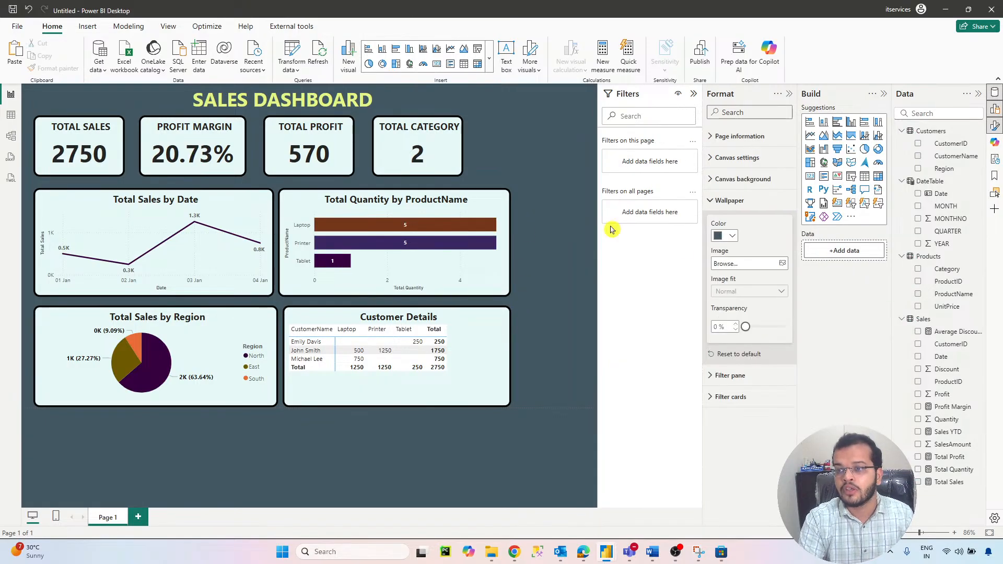
# - Insert a slicer beside the TOTAL CATEGORY card and copy that card's formatting to it
pyautogui.click(851, 177)
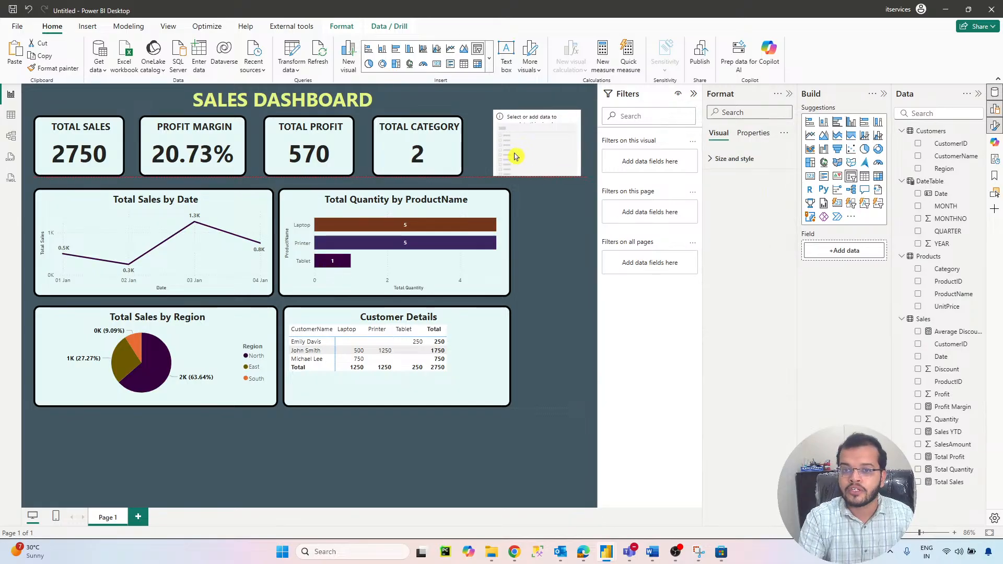
pyautogui.click(918, 268)
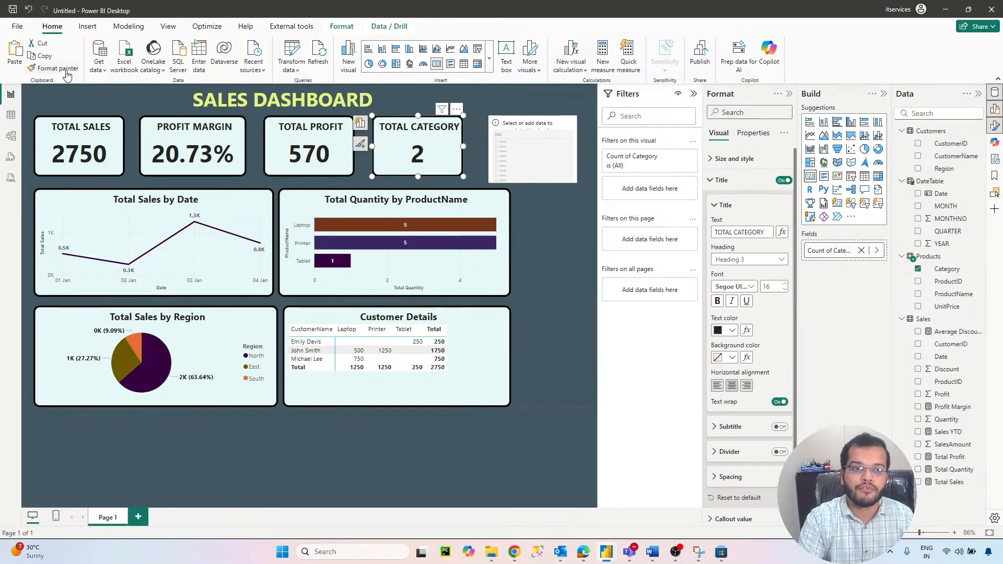
pyautogui.click(453, 165)
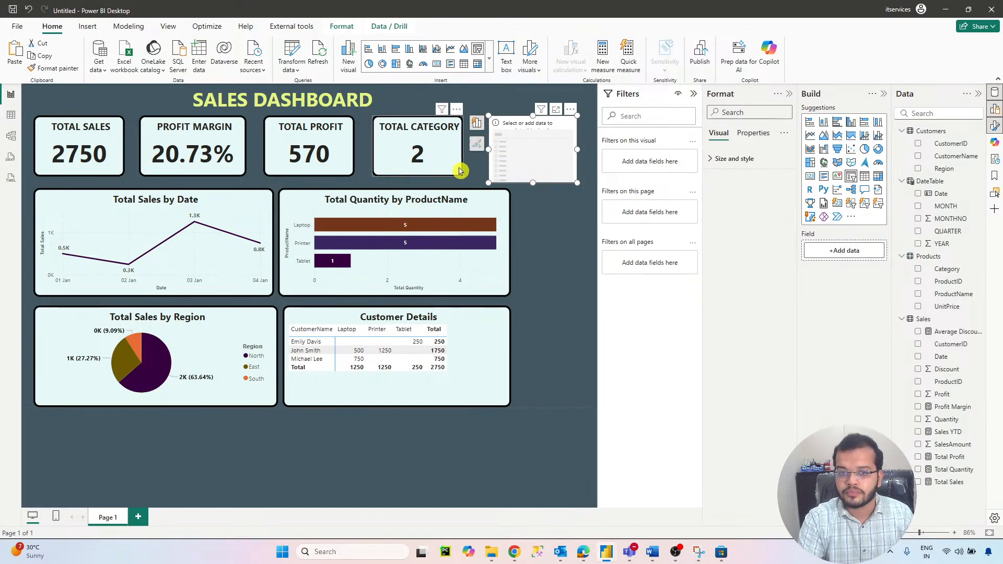
pyautogui.click(77, 68)
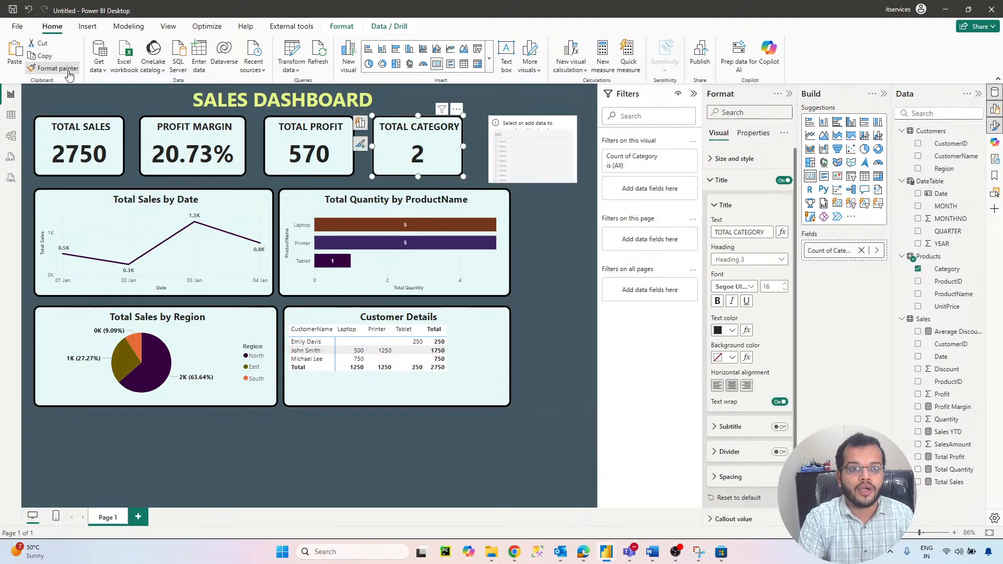
pyautogui.click(531, 167)
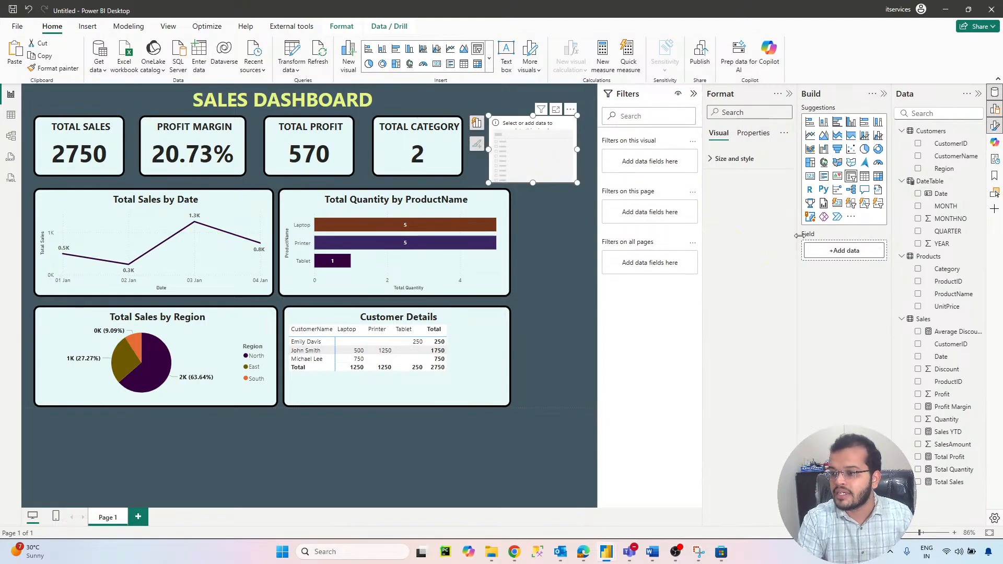
# - Assign the DateTable's YEAR field to the slicer and title it "YEAR"
pyautogui.moveTo(941, 244); pyautogui.dragTo(841, 251)
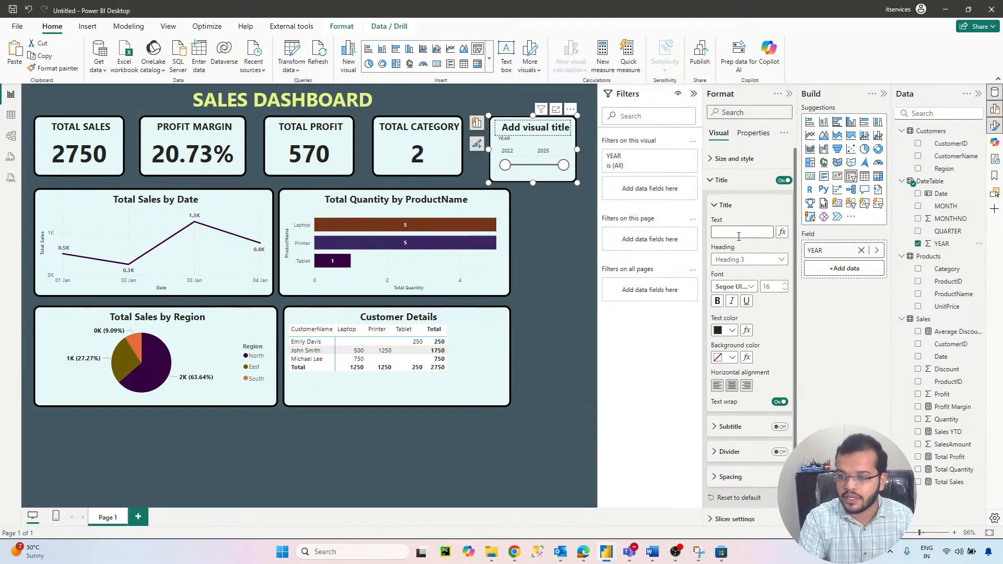
pyautogui.click(738, 236)
pyautogui.write('Y')
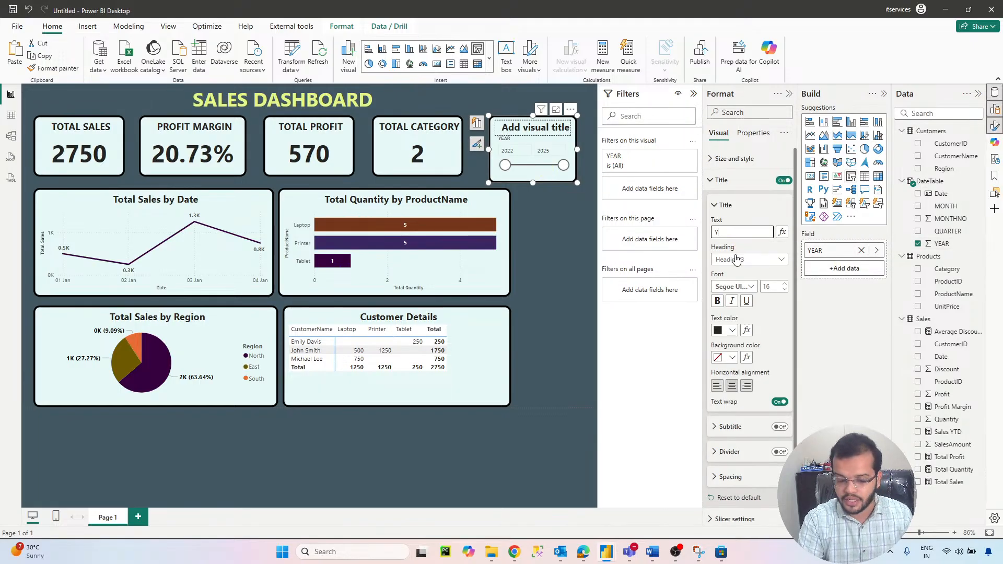
pyautogui.write('EAR')
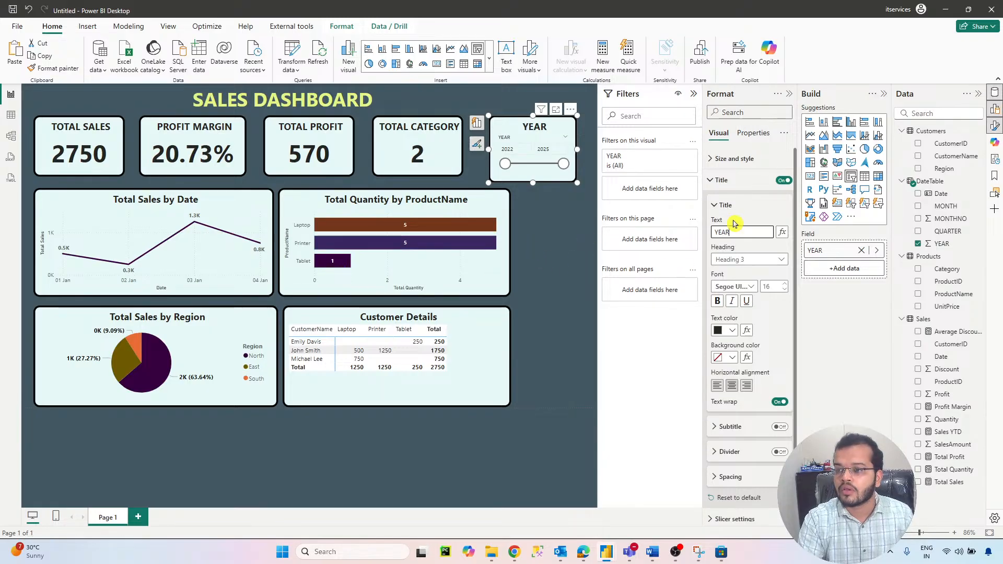
pyautogui.click(721, 179)
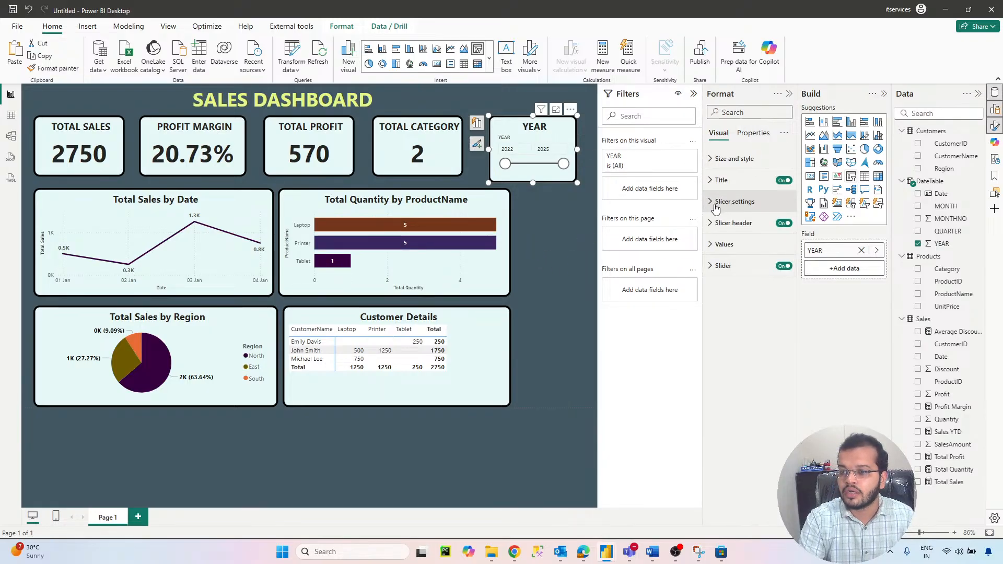
# - Turn off the YEAR slicer's header and set its style to Dropdown
pyautogui.click(784, 266)
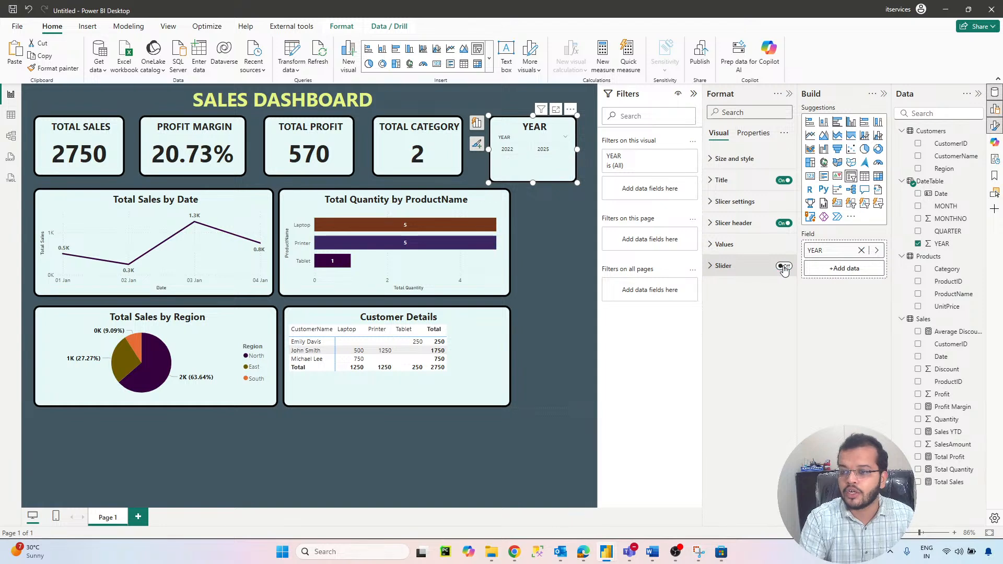
pyautogui.click(783, 267)
pyautogui.click(784, 223)
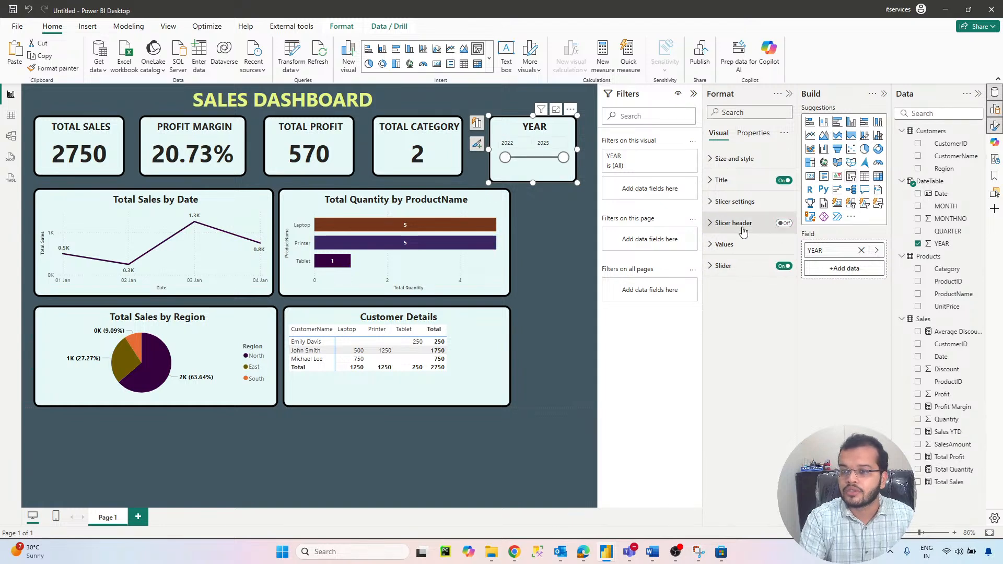
pyautogui.click(715, 203)
pyautogui.click(742, 254)
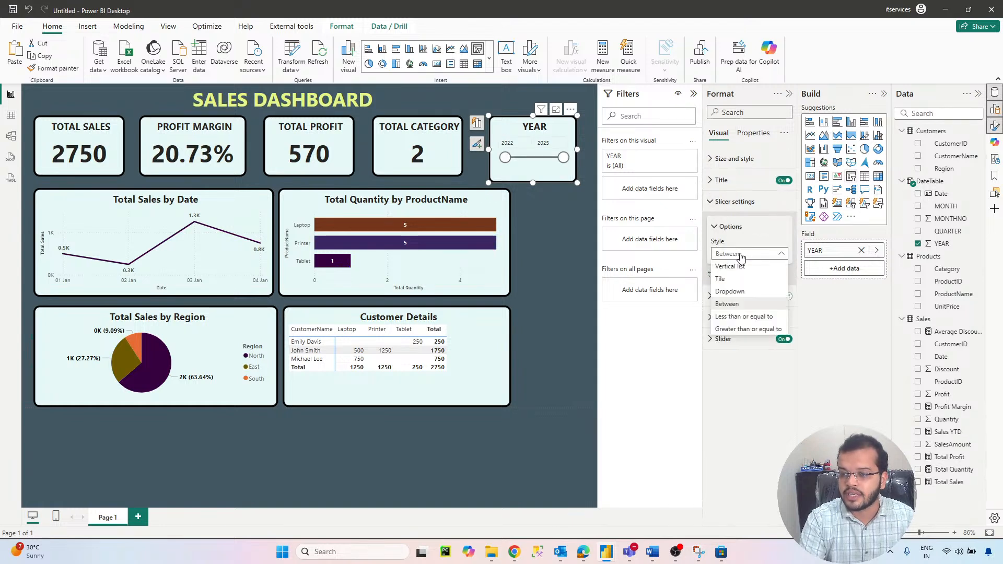
pyautogui.click(745, 291)
pyautogui.click(554, 149)
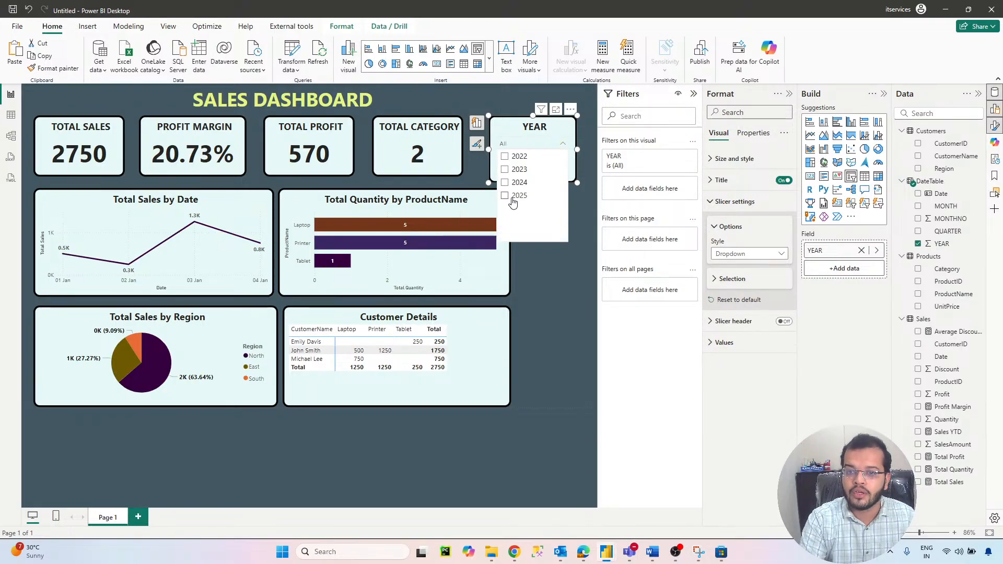
pyautogui.click(570, 253)
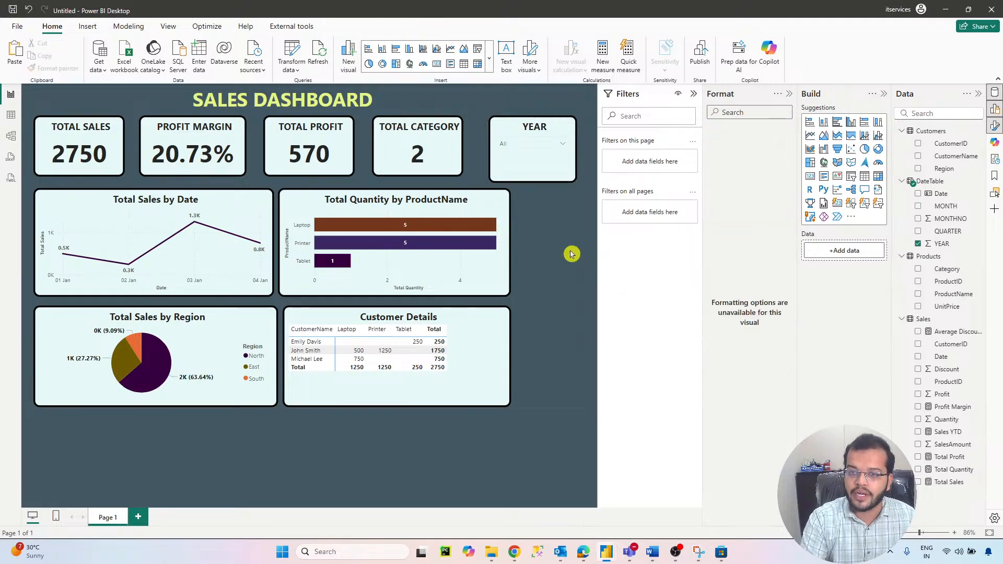
# - Duplicate the YEAR slicer and place the copy beside the Total Quantity by ProductName chart
pyautogui.click(550, 172)
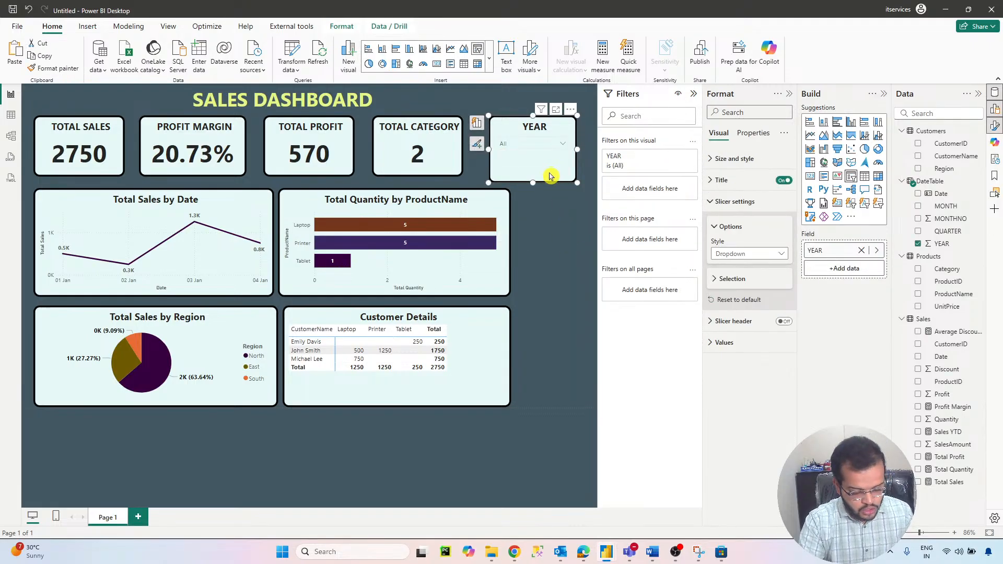
pyautogui.hotkey('ctrl', 'v')
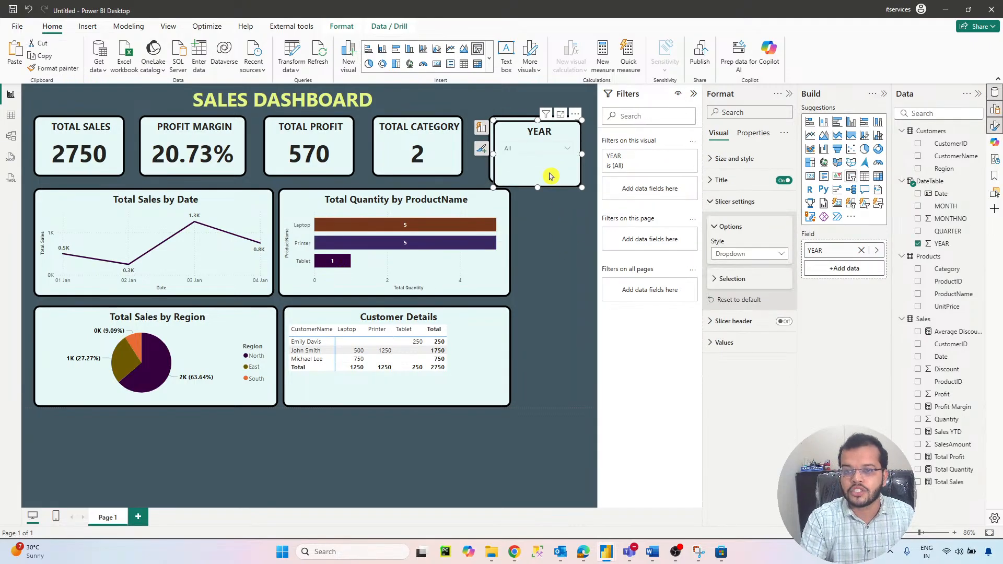
pyautogui.moveTo(550, 176); pyautogui.dragTo(577, 273)
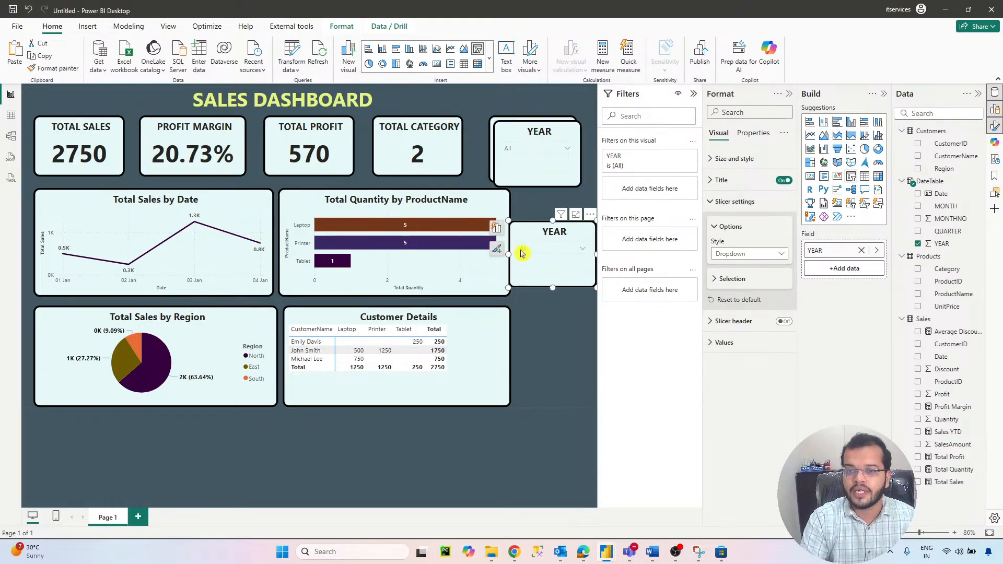
# - Shrink the YEAR slicer copy beside the quantity chart, and move and shrink the other copy directly below it
pyautogui.moveTo(509, 288); pyautogui.dragTo(533, 242)
pyautogui.moveTo(545, 137); pyautogui.dragTo(560, 276)
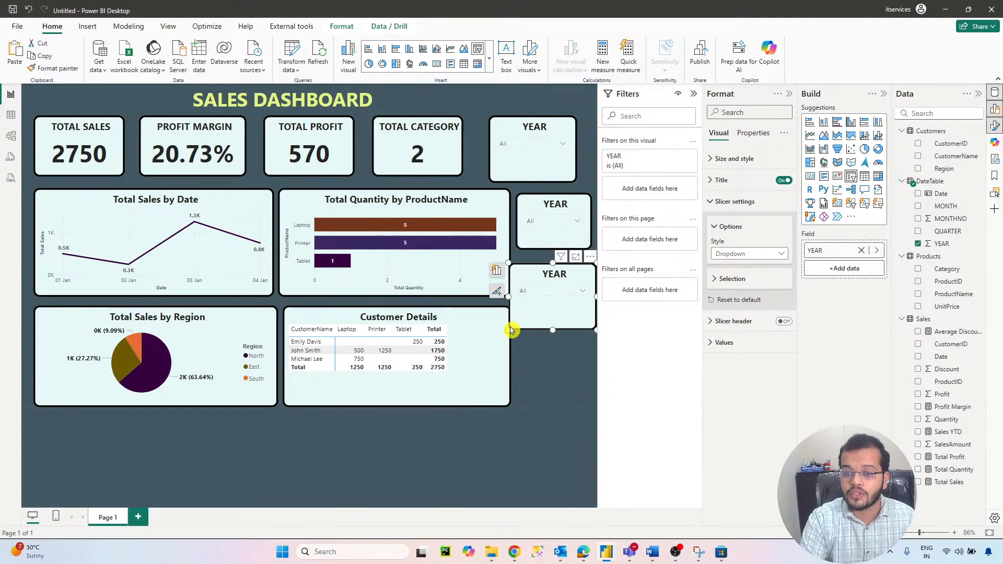
pyautogui.moveTo(510, 328); pyautogui.dragTo(522, 316)
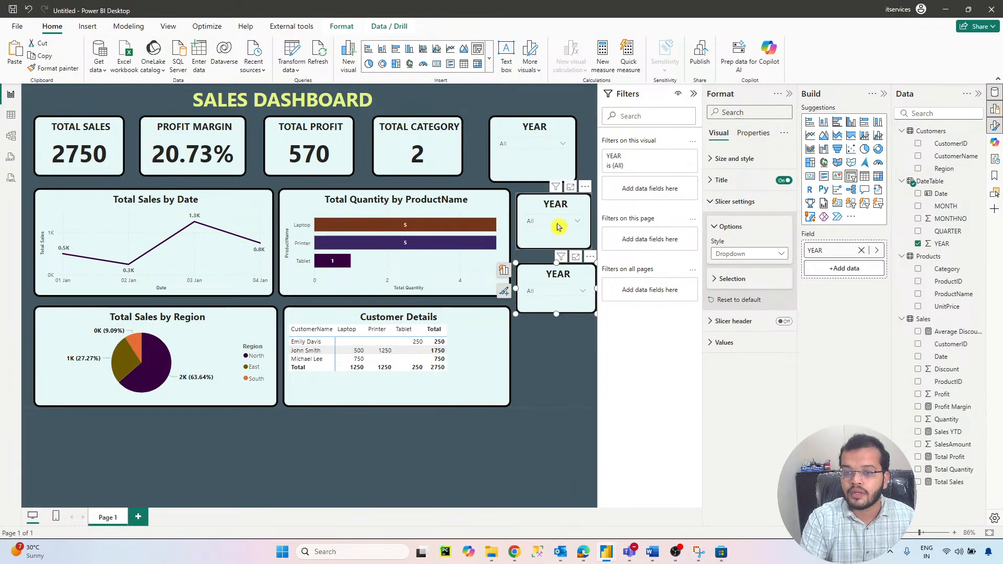
# - Replace YEAR with the Customers table's Region field in the upper slicer copy and title it "REGION"
pyautogui.click(555, 207)
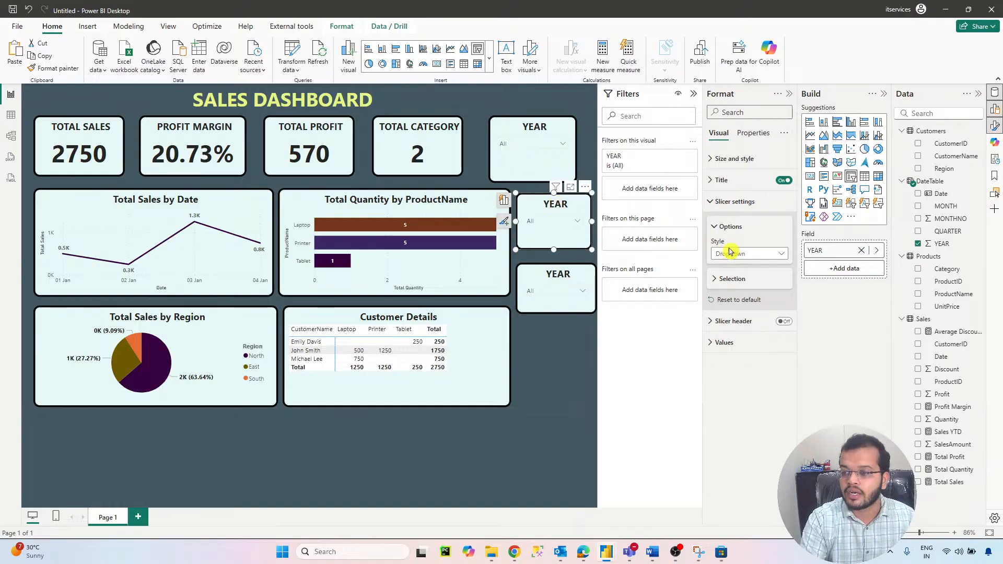
pyautogui.click(861, 251)
pyautogui.moveTo(944, 168); pyautogui.dragTo(841, 255)
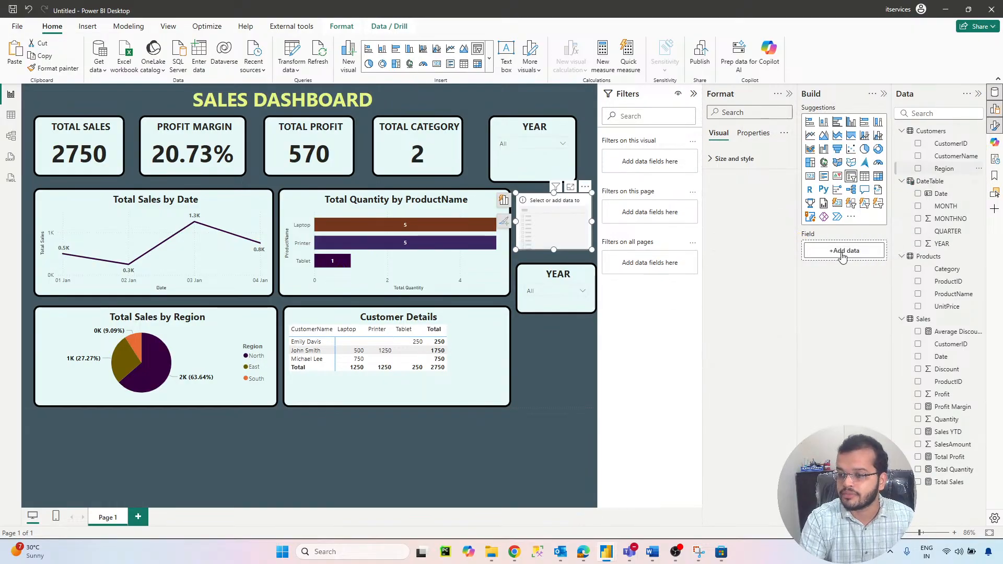
pyautogui.click(709, 180)
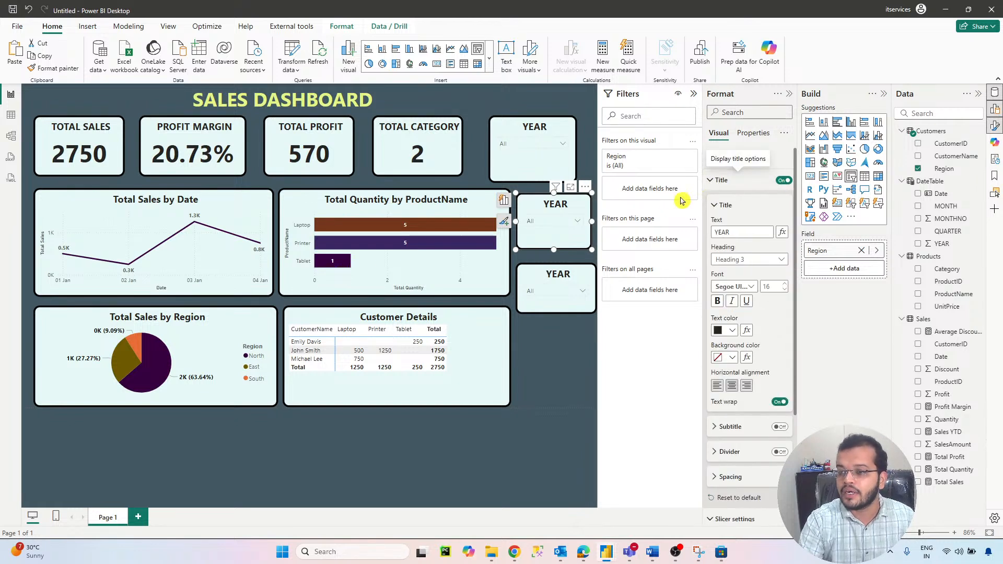
pyautogui.doubleClick(718, 231)
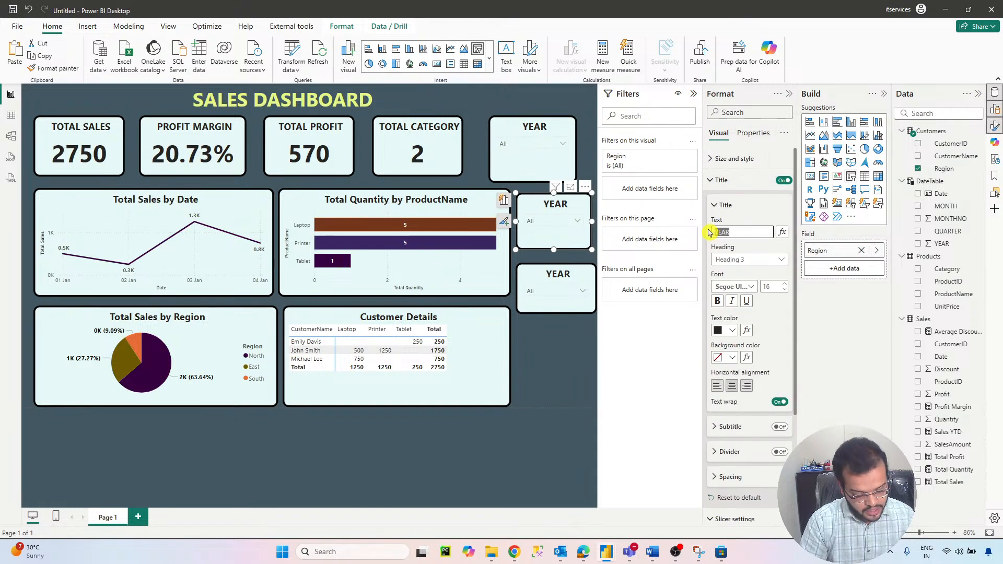
pyautogui.write('REGION')
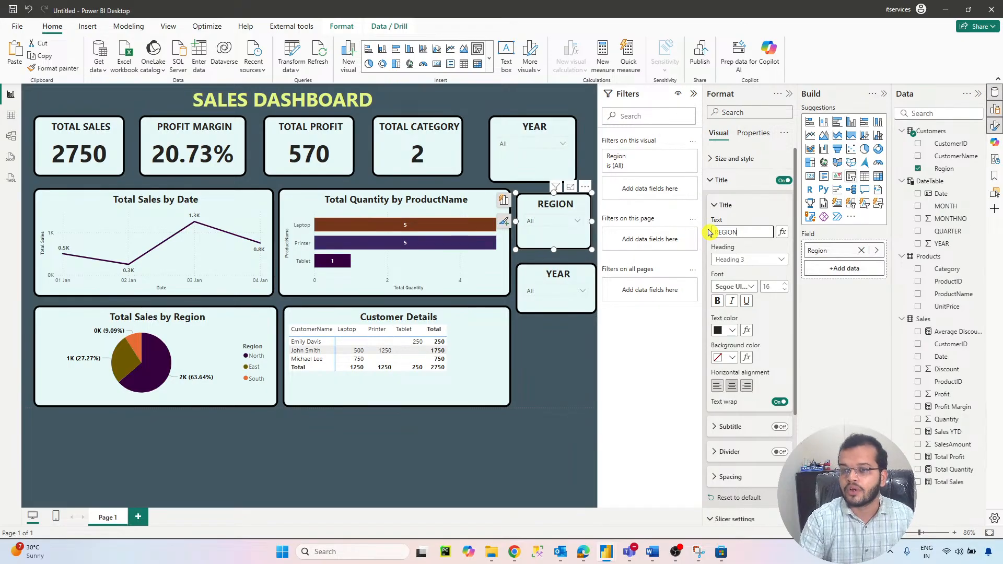
# - Test the REGION slicer by filtering the dashboard by East, North and South in turn, clearing each selection
pyautogui.click(577, 220)
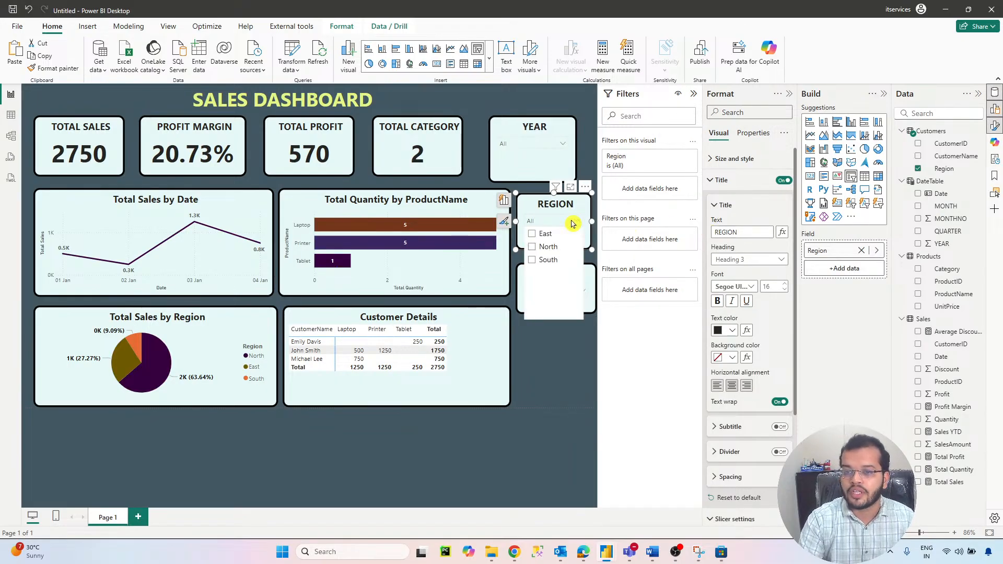
pyautogui.click(550, 237)
pyautogui.click(549, 237)
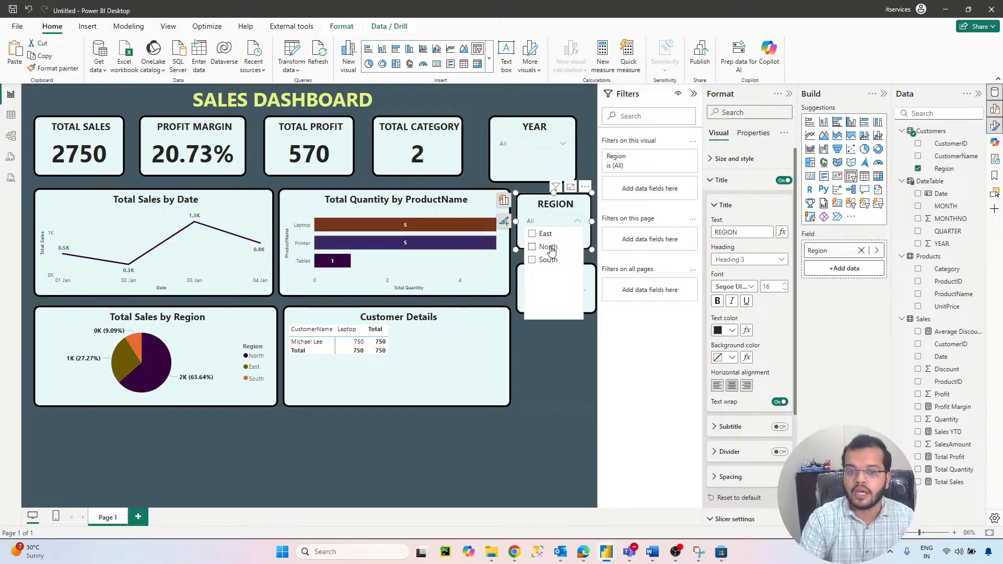
pyautogui.click(550, 248)
pyautogui.click(549, 247)
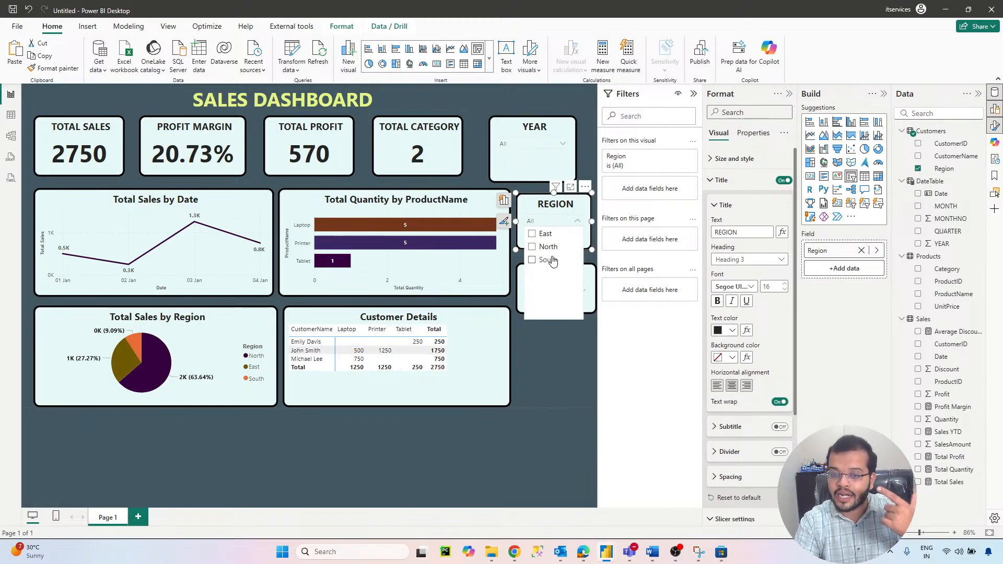
pyautogui.click(552, 260)
pyautogui.click(552, 260)
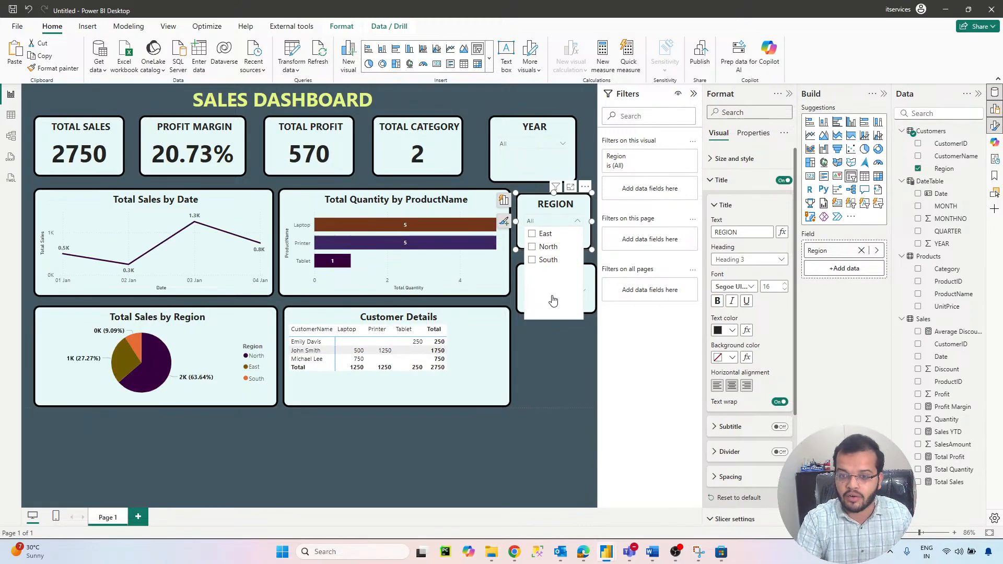
pyautogui.click(566, 329)
# - Replace YEAR with the Products table's Category field in the slicer below REGION and title it "CATEGORY"
pyautogui.click(555, 308)
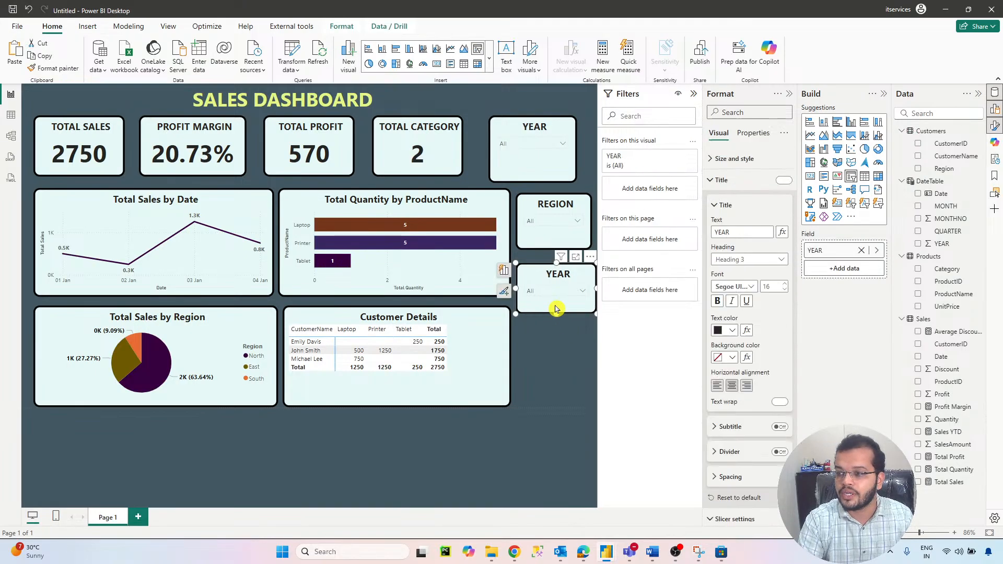
pyautogui.click(861, 251)
pyautogui.moveTo(937, 269); pyautogui.dragTo(835, 251)
pyautogui.moveTo(730, 232); pyautogui.dragTo(700, 233)
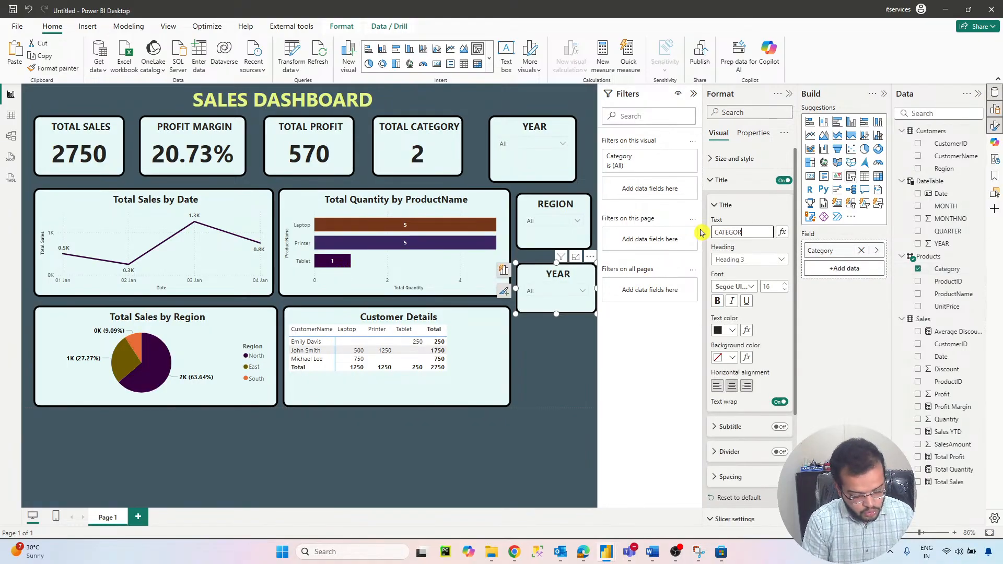
# - Test the CATEGORY slicer by filtering the dashboard by Electronics and Accessories in turn, clearing each selection
pyautogui.click(543, 291)
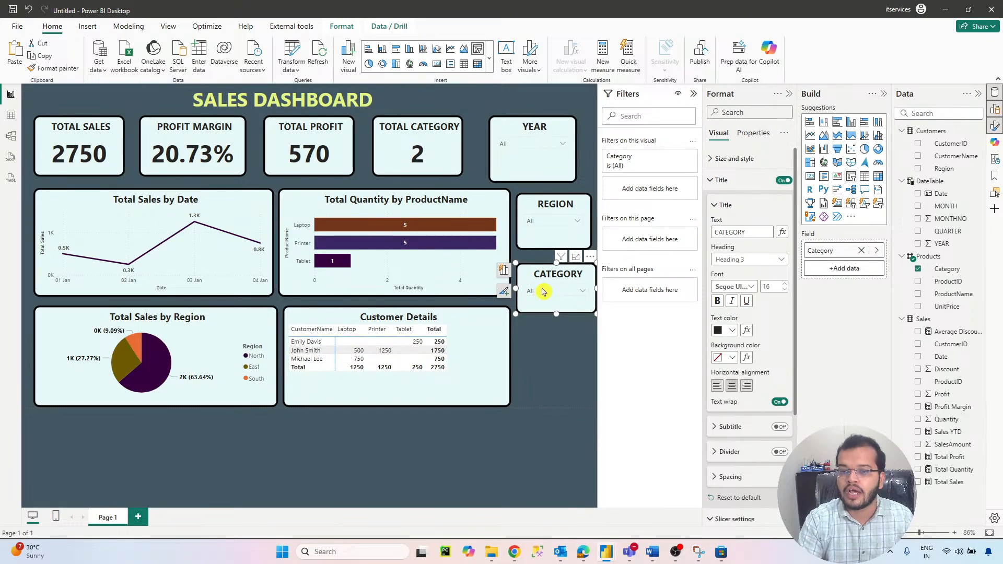
pyautogui.click(556, 211)
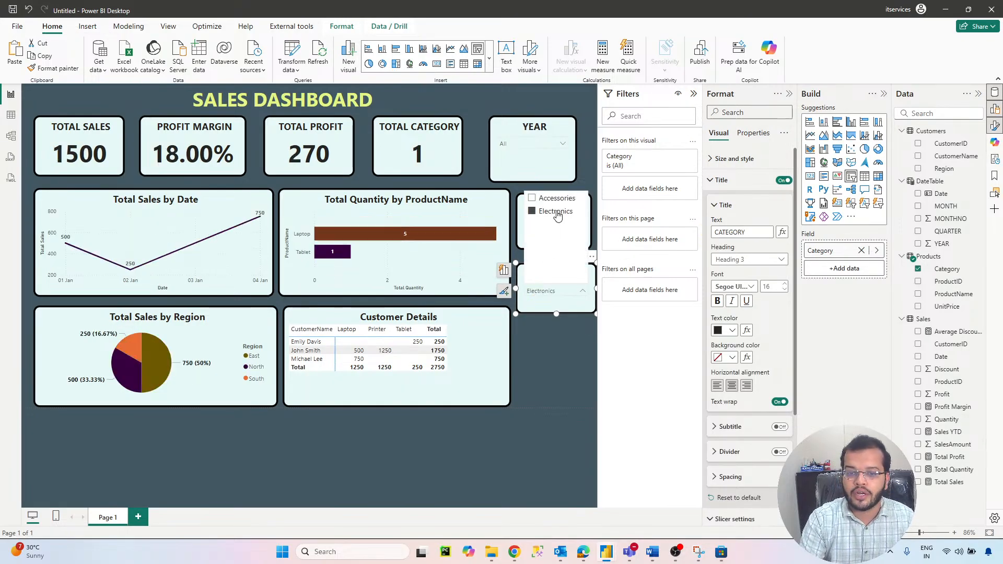
pyautogui.click(557, 211)
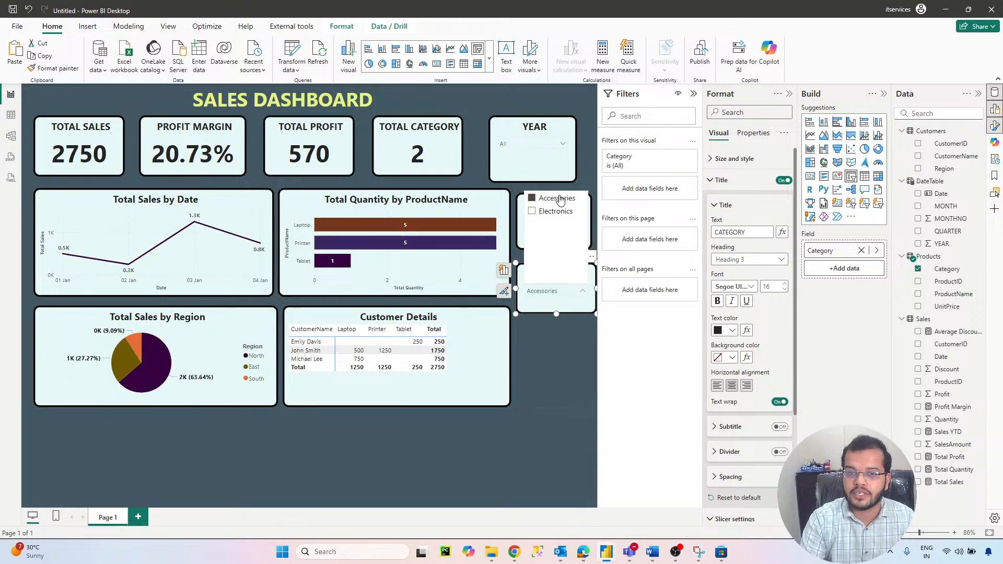
pyautogui.click(558, 199)
pyautogui.click(559, 199)
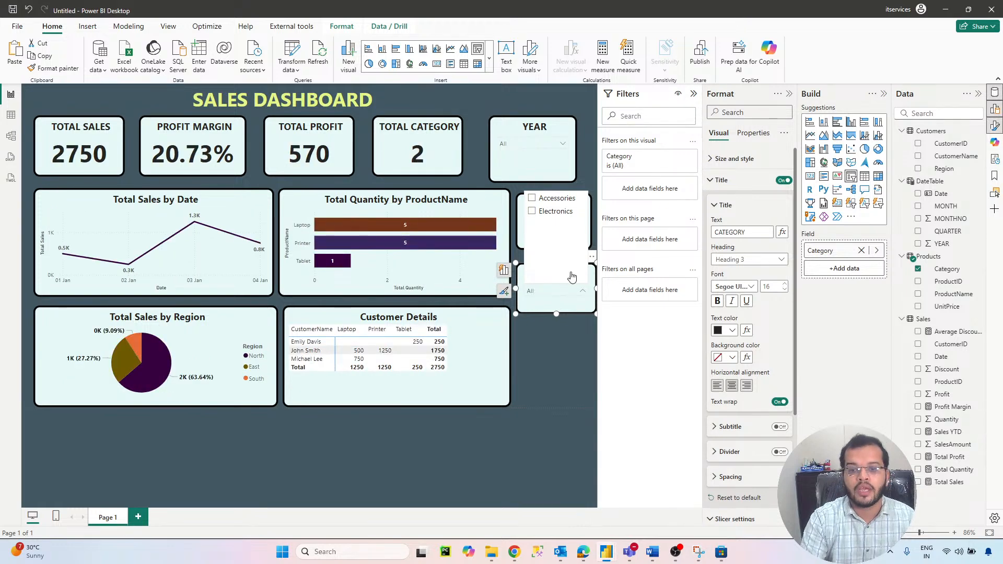
pyautogui.click(584, 337)
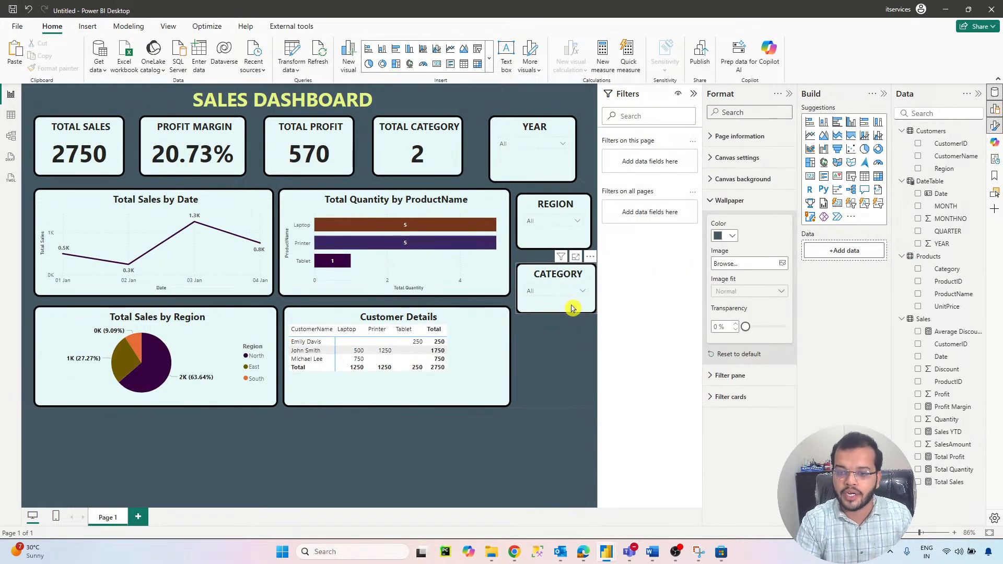
pyautogui.click(571, 308)
pyautogui.click(559, 354)
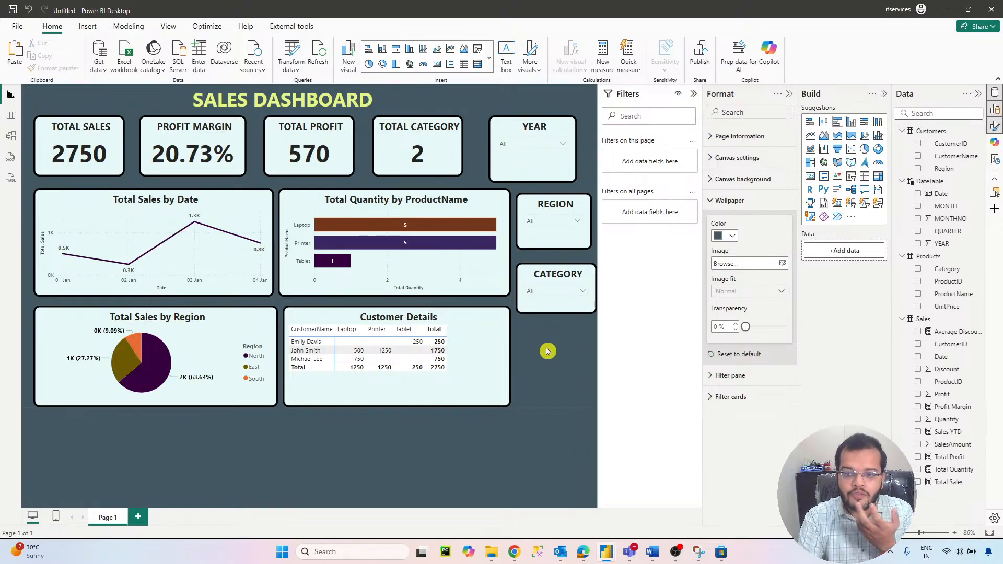
# - Add a bookmark of the unfiltered dashboard and rename it "HOME"
pyautogui.click(166, 28)
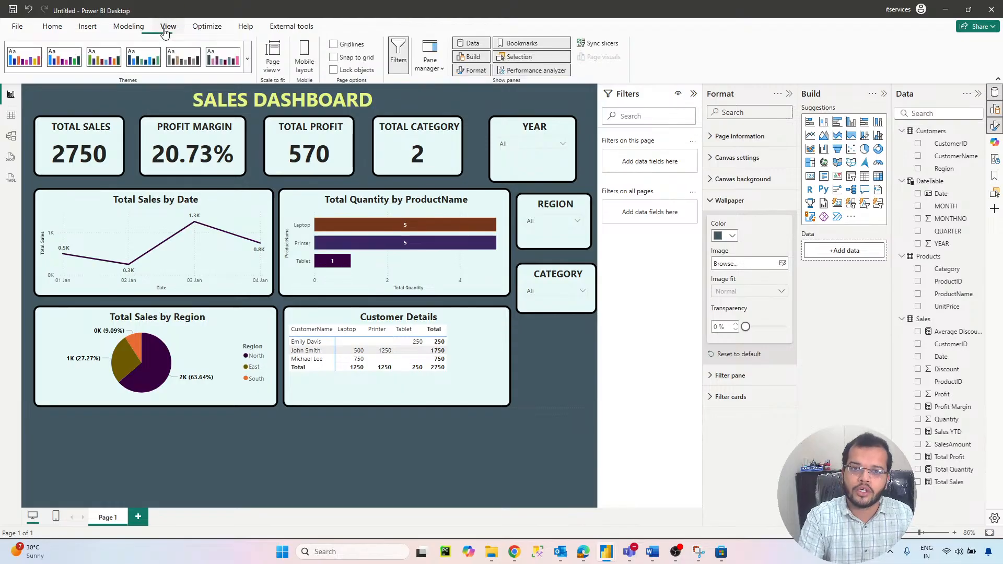
pyautogui.click(546, 45)
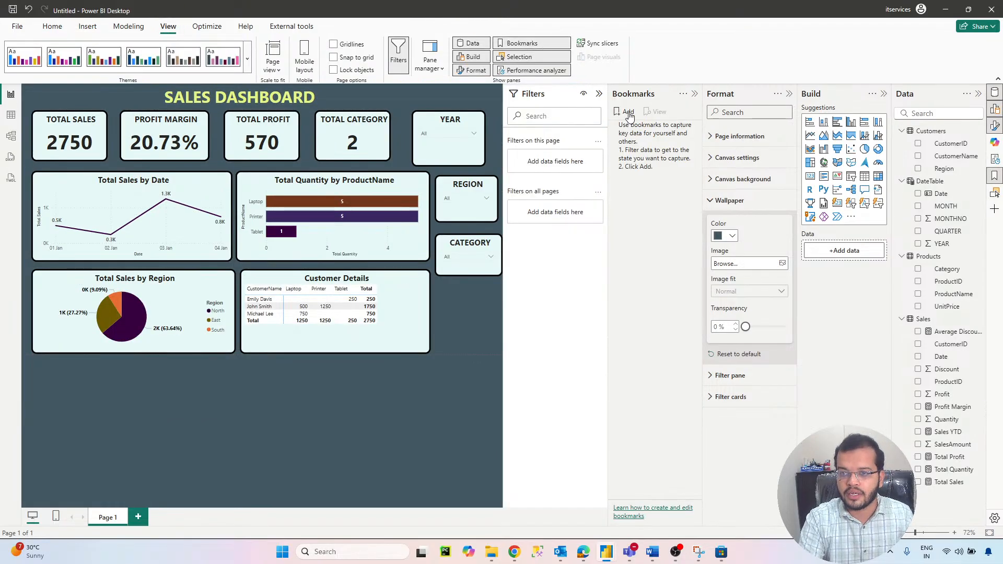
pyautogui.click(625, 111)
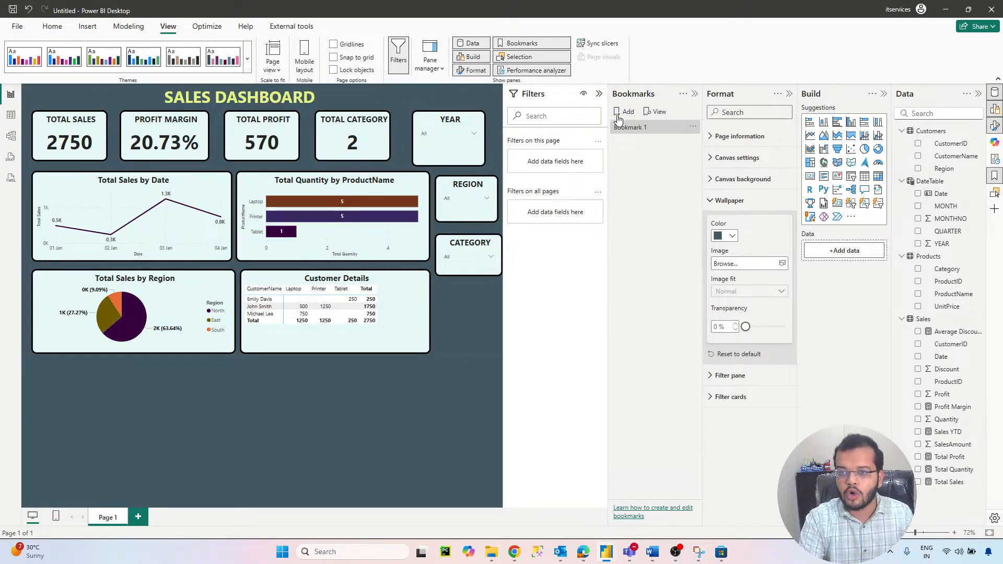
pyautogui.click(692, 127)
pyautogui.click(713, 146)
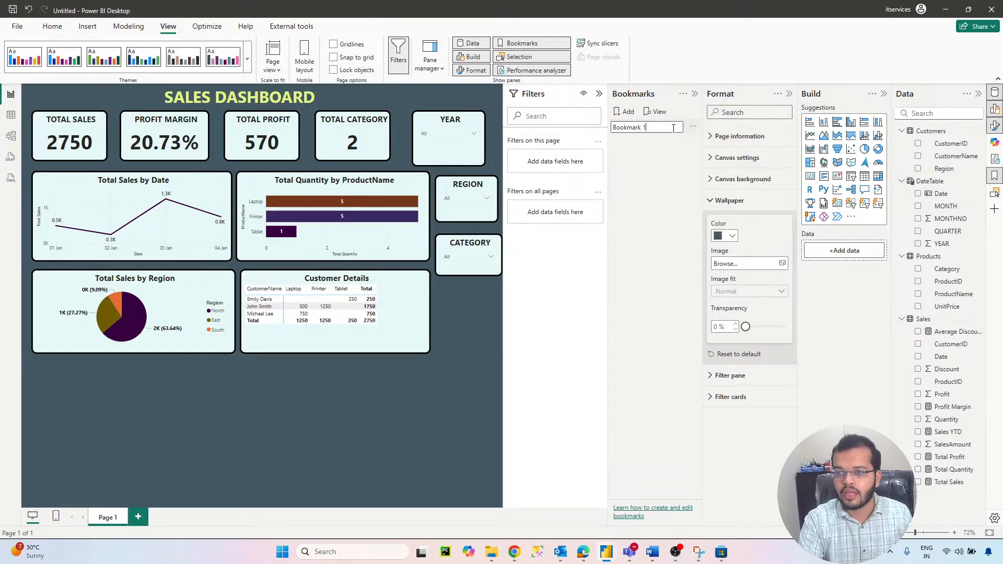
pyautogui.write('HOME')
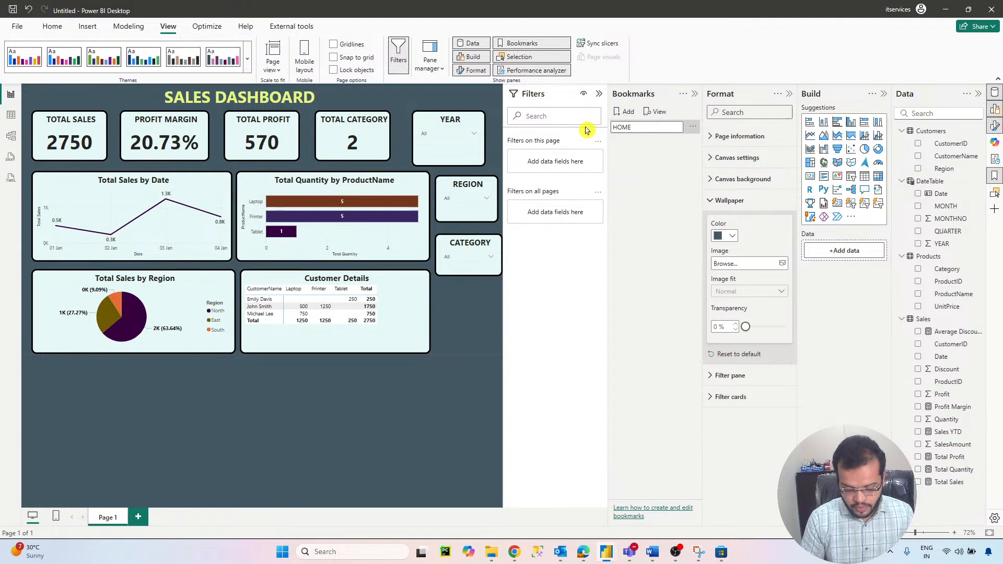
pyautogui.press('Return')
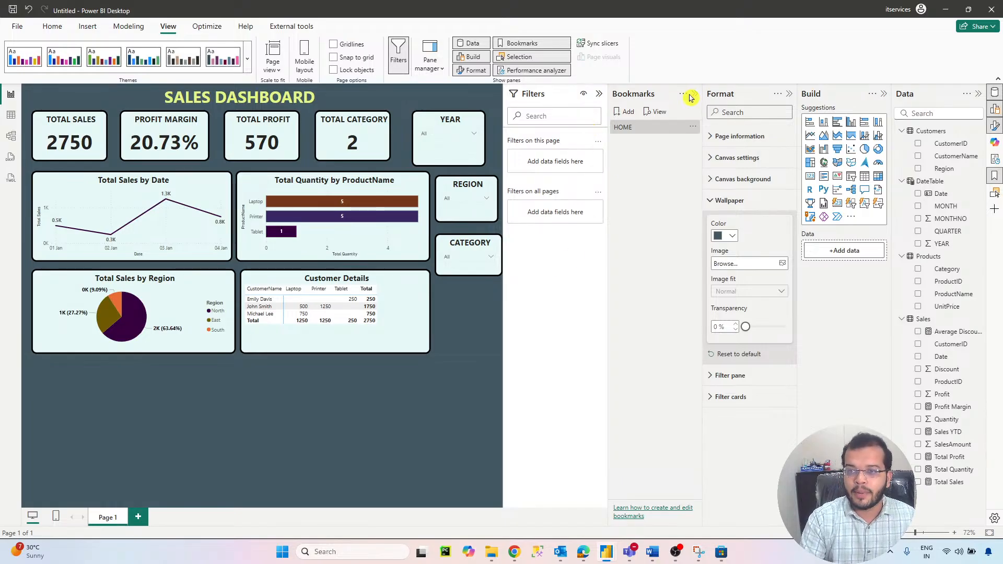
# - Insert a blank button and fit it below the CATEGORY slicer
pyautogui.click(88, 26)
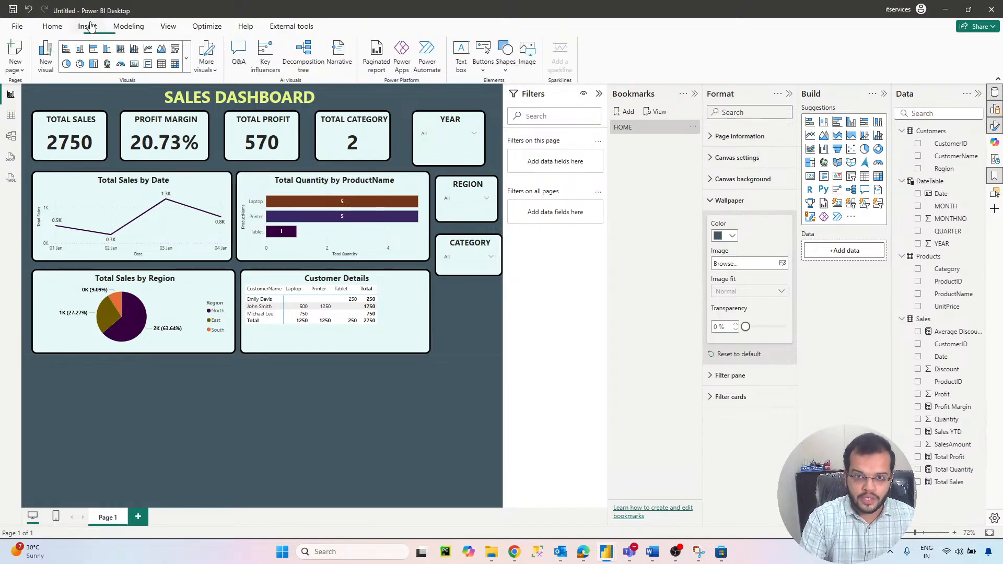
pyautogui.click(483, 54)
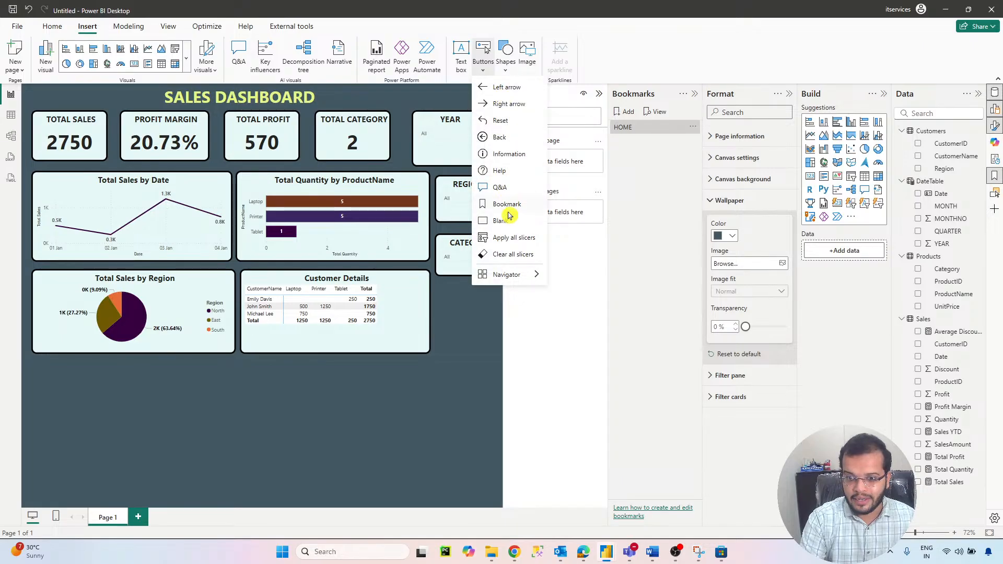
pyautogui.click(499, 220)
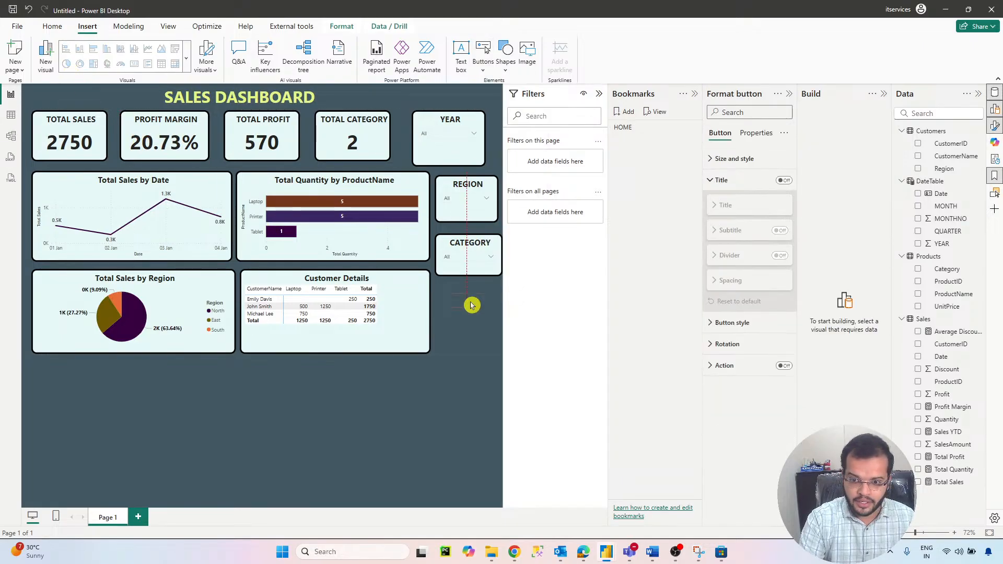
pyautogui.moveTo(474, 314); pyautogui.dragTo(487, 318)
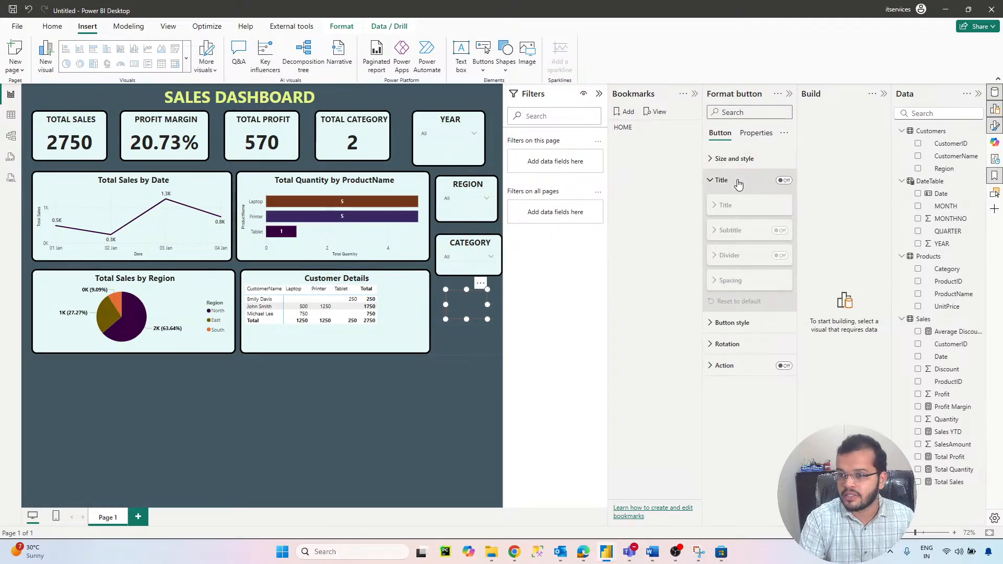
# - Change the blank button's shape to Rounded Rectangle
pyautogui.click(720, 181)
pyautogui.click(720, 204)
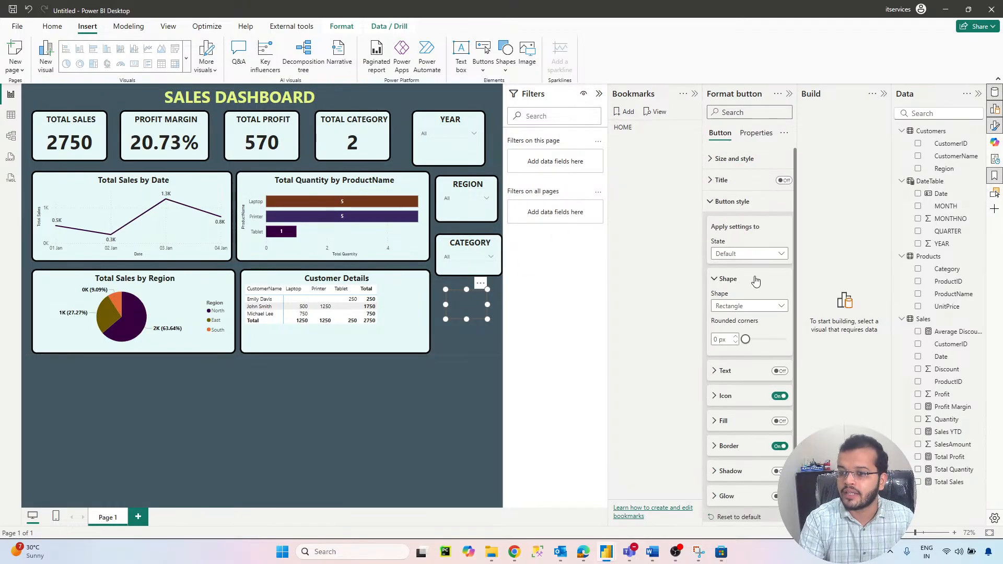
pyautogui.click(749, 305)
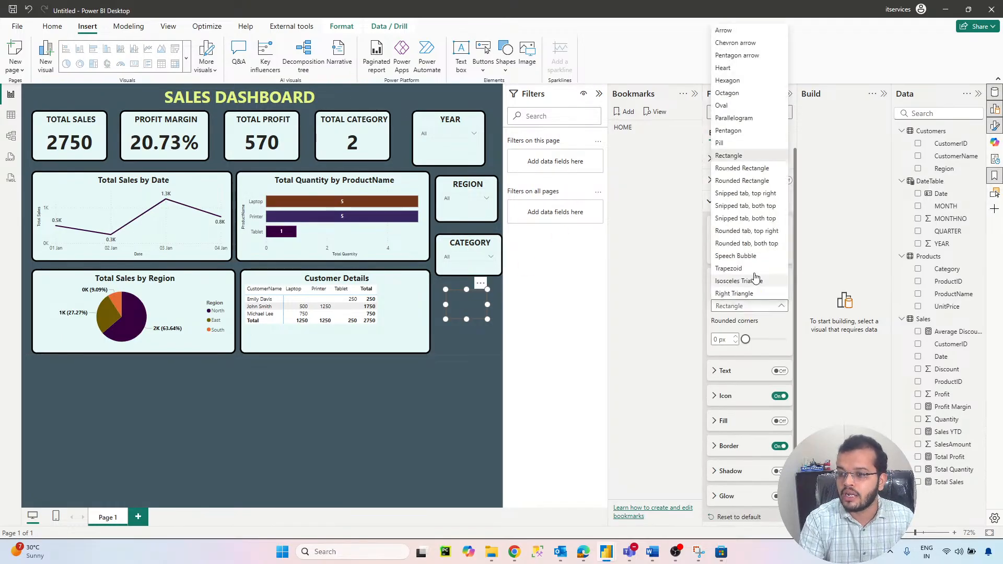
pyautogui.click(758, 168)
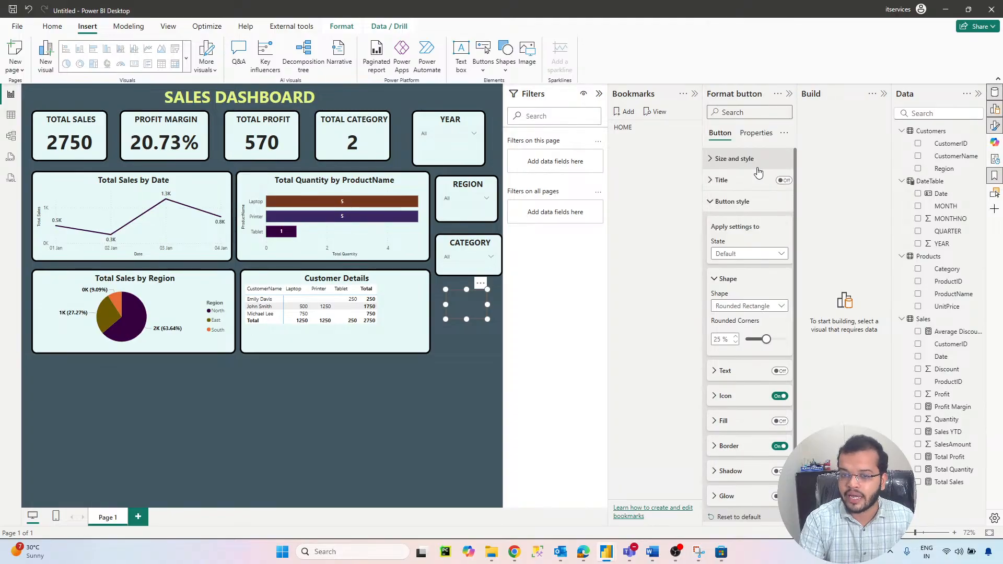
# - Turn on the button's text, enter "HOME" and set its font to Segoe UI Bold, size 12
pyautogui.click(779, 370)
pyautogui.click(734, 372)
pyautogui.scroll(-2, 734, 374)
pyautogui.click(749, 292)
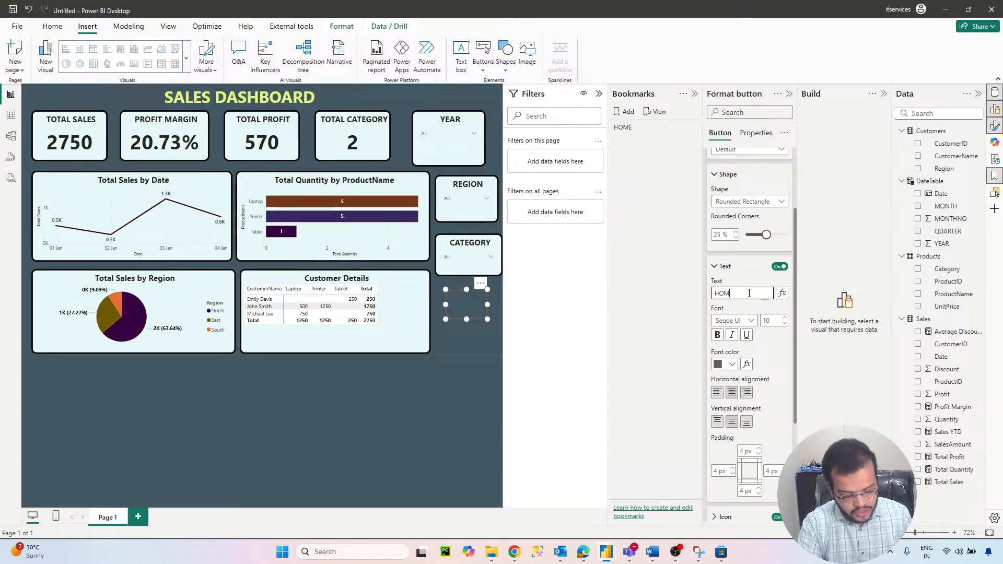
pyautogui.click(746, 321)
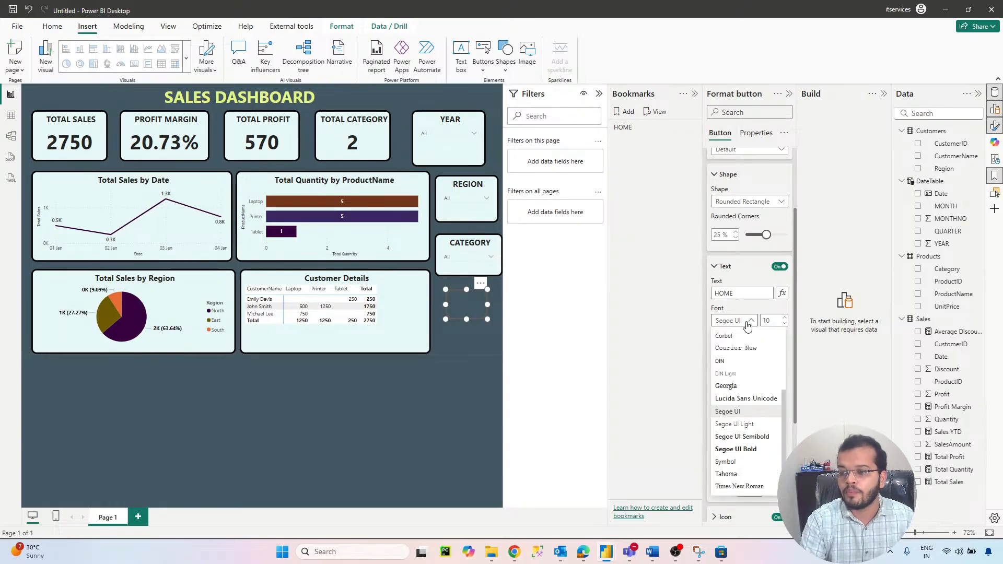
pyautogui.click(751, 449)
pyautogui.click(785, 323)
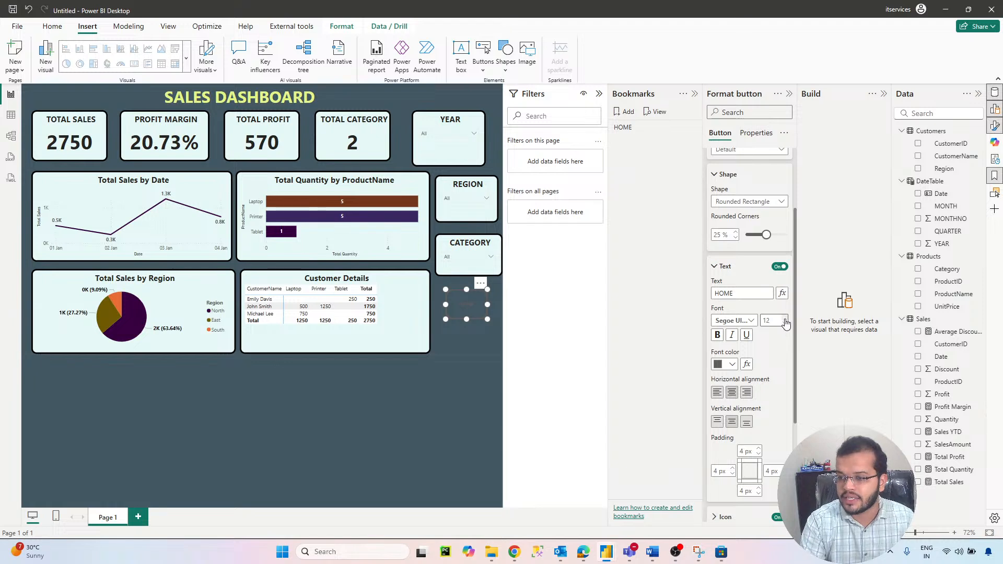
# - Set the HOME button's font color to white and its border color to black
pyautogui.click(732, 364)
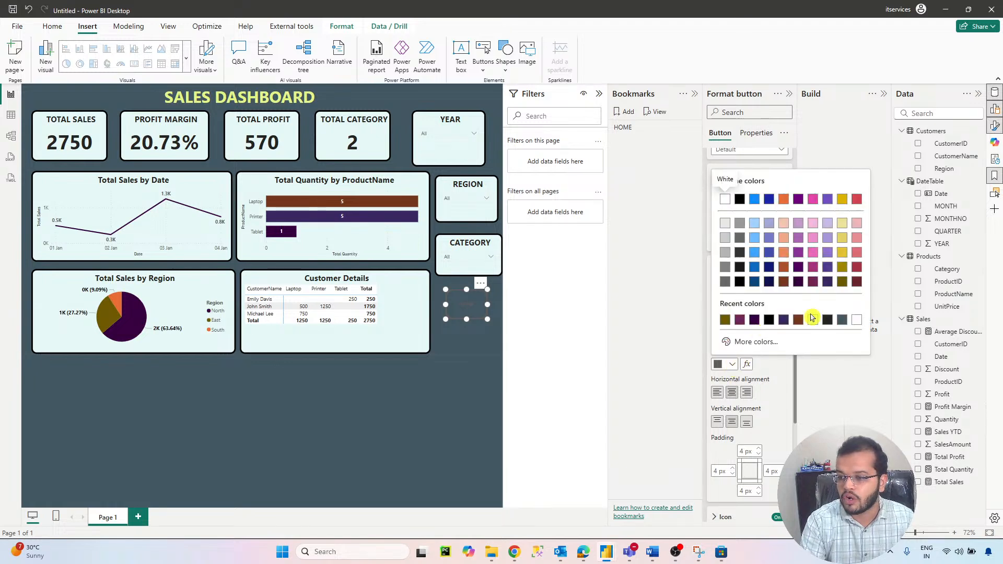
pyautogui.click(725, 199)
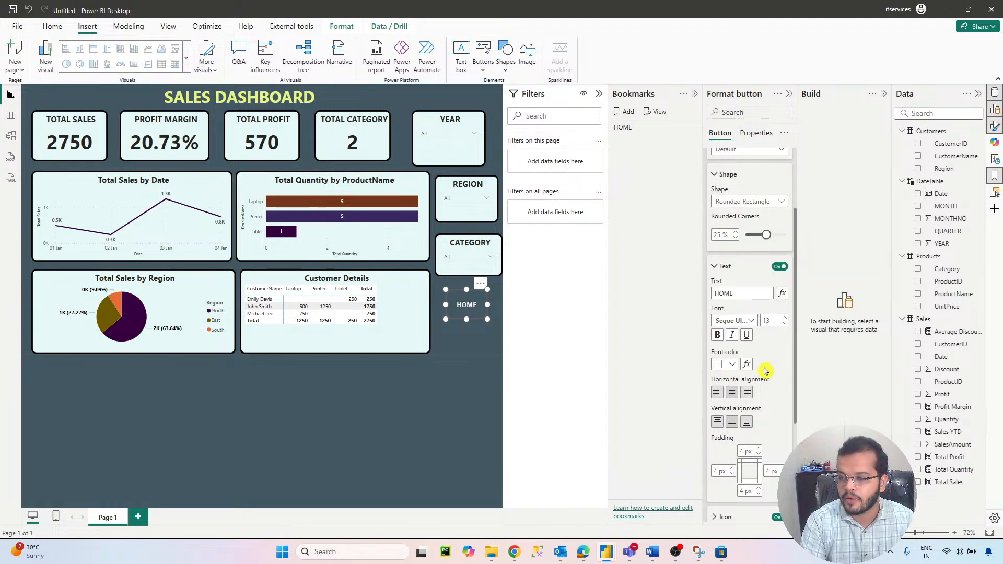
pyautogui.scroll(-3, 739, 308)
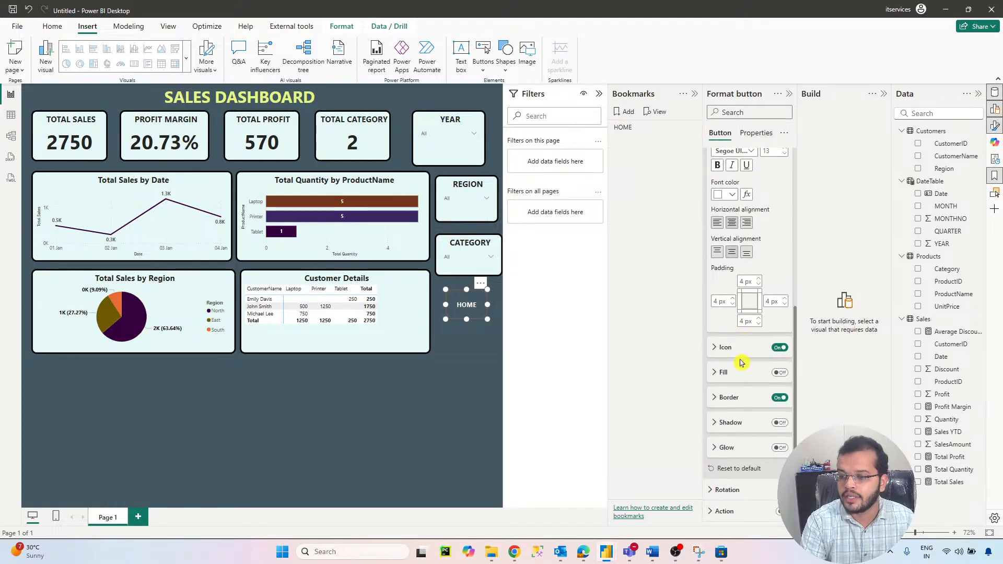
pyautogui.click(745, 405)
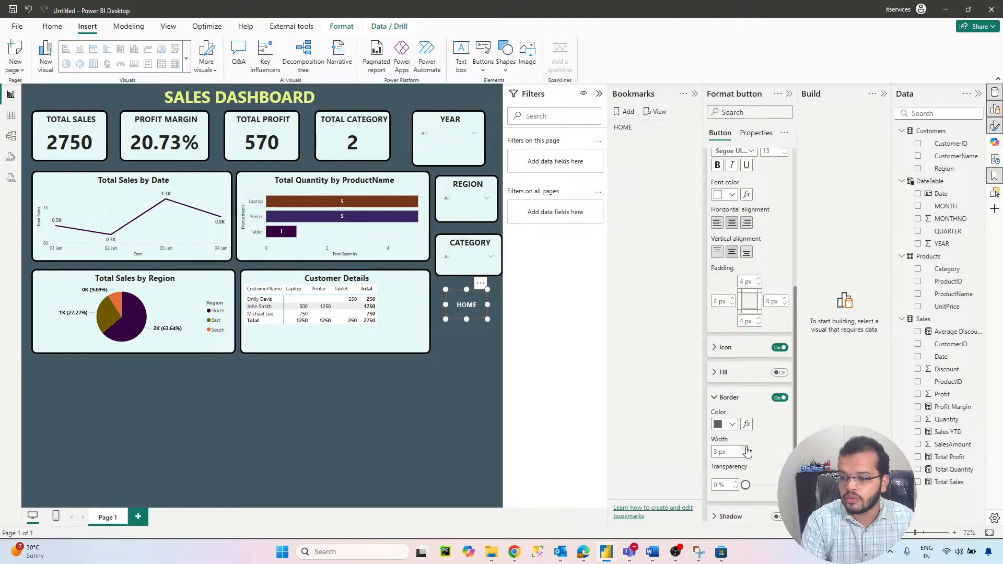
pyautogui.click(730, 426)
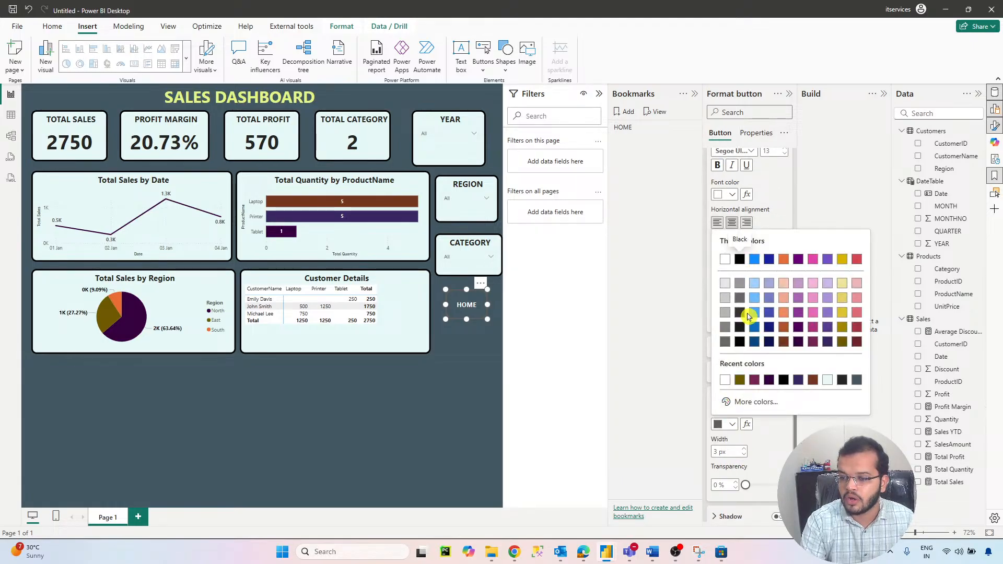
pyautogui.click(739, 259)
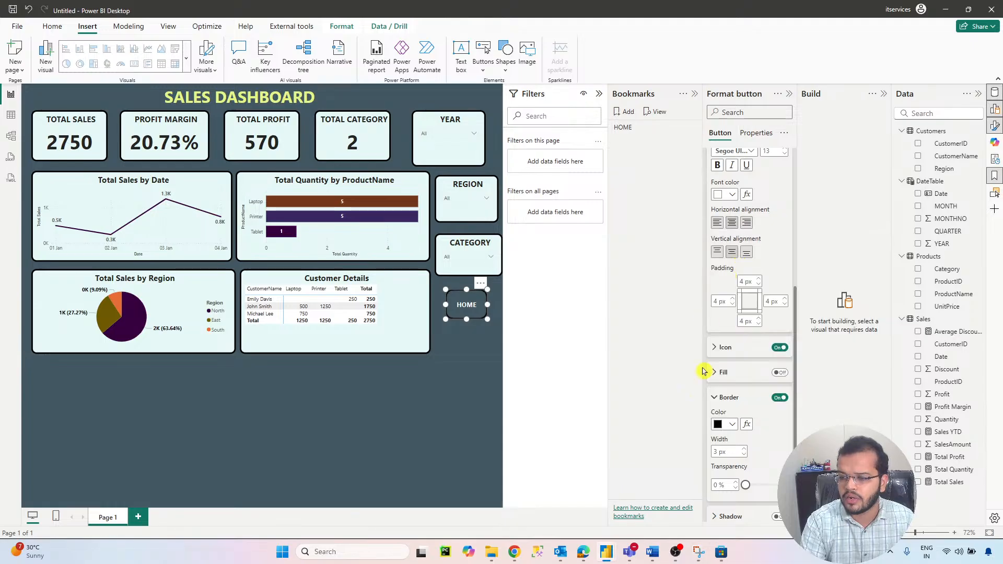
# - Turn on the HOME button's fill
pyautogui.click(779, 372)
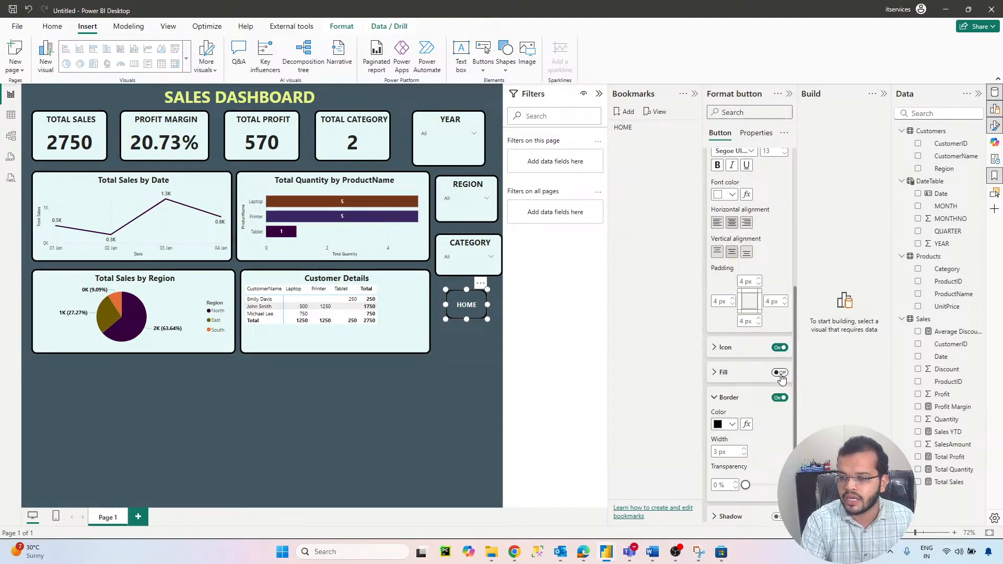
pyautogui.click(476, 343)
pyautogui.click(471, 309)
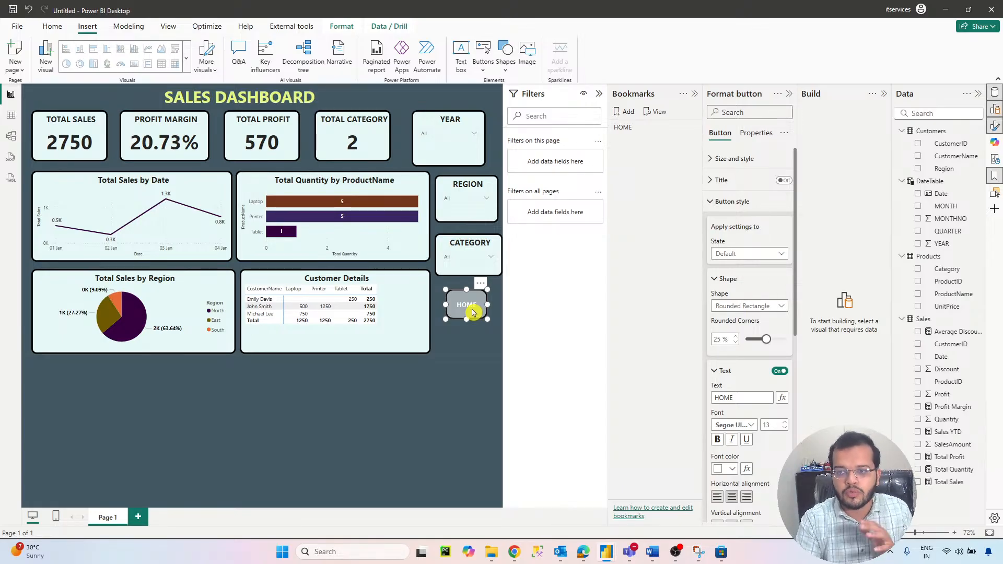
# - Set the HOME button's action type to Bookmark with HOME as its bookmark, and close the Format and Bookmarks panes
pyautogui.click(731, 201)
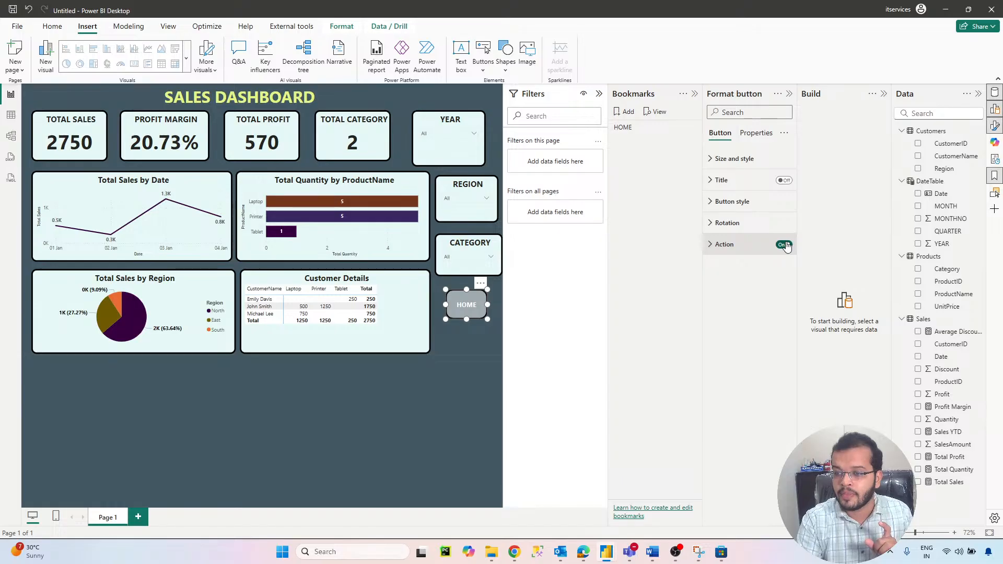
pyautogui.click(723, 244)
pyautogui.click(744, 297)
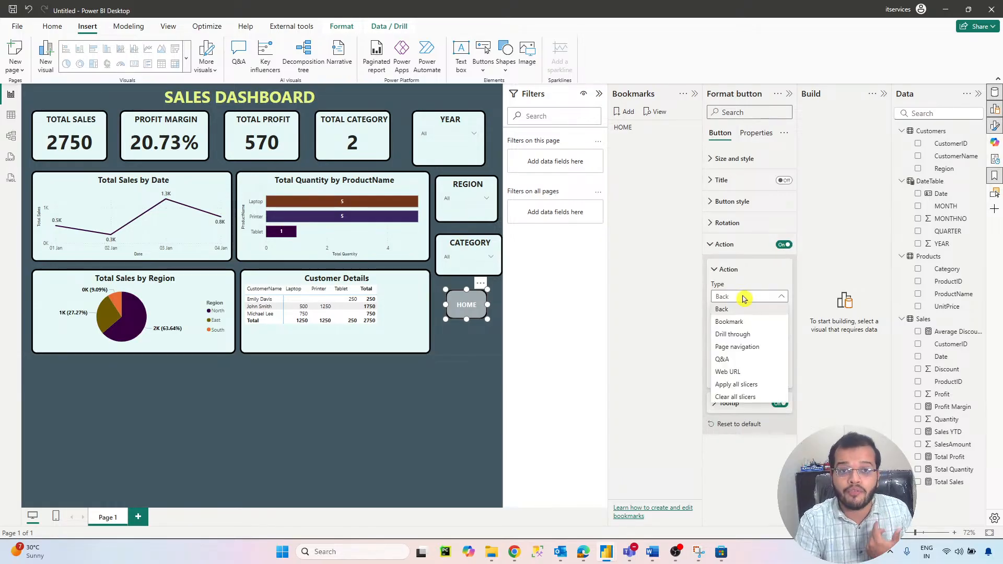
pyautogui.click(747, 322)
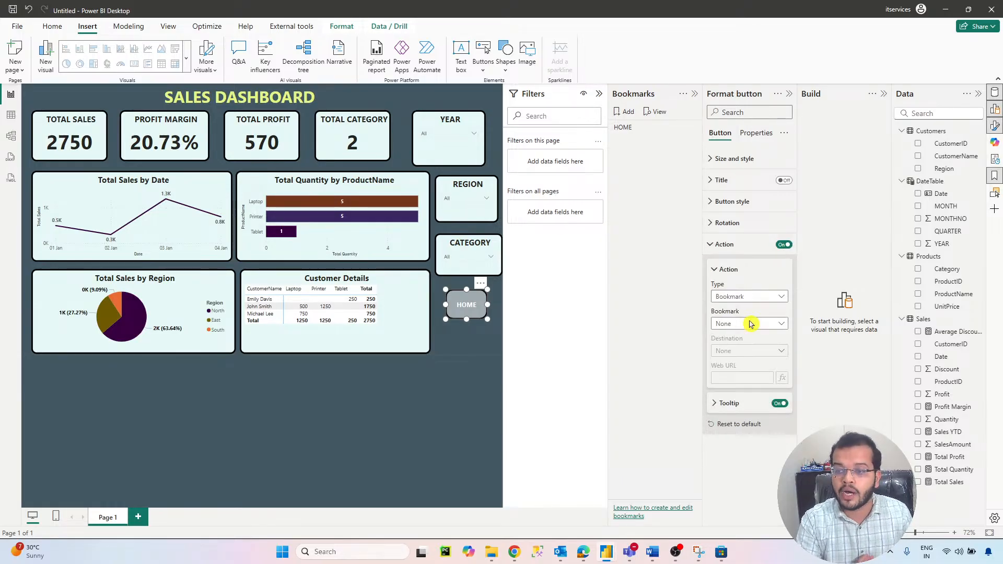
pyautogui.click(745, 326)
pyautogui.click(726, 349)
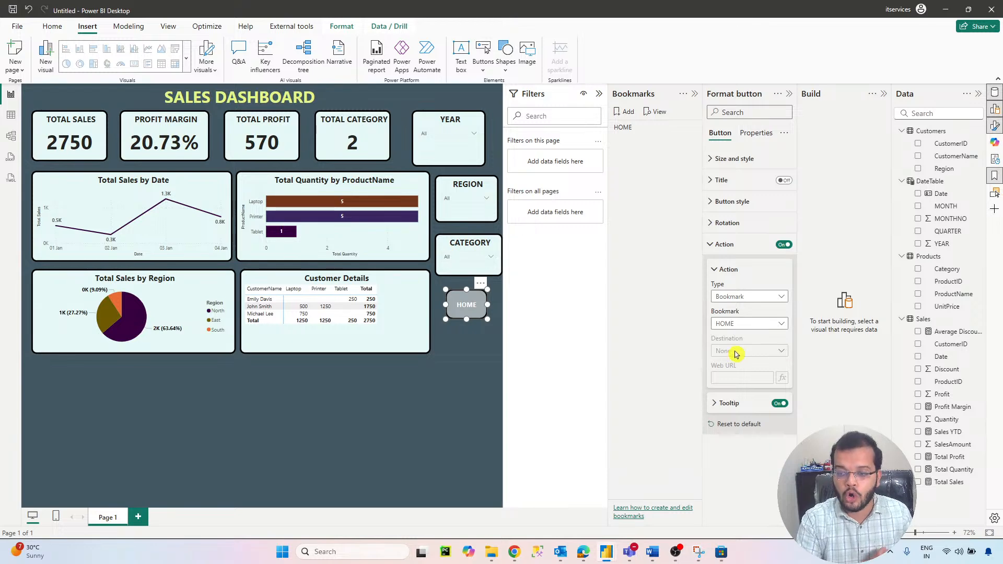
pyautogui.click(789, 94)
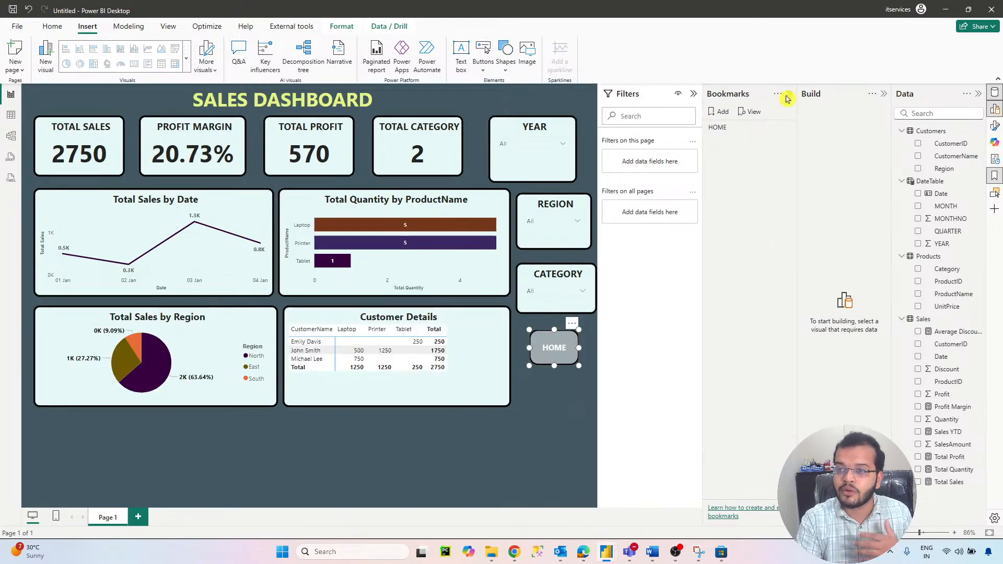
pyautogui.click(787, 94)
# - Filter the dashboard to the East region and the Electronics category with the slicers
pyautogui.click(666, 243)
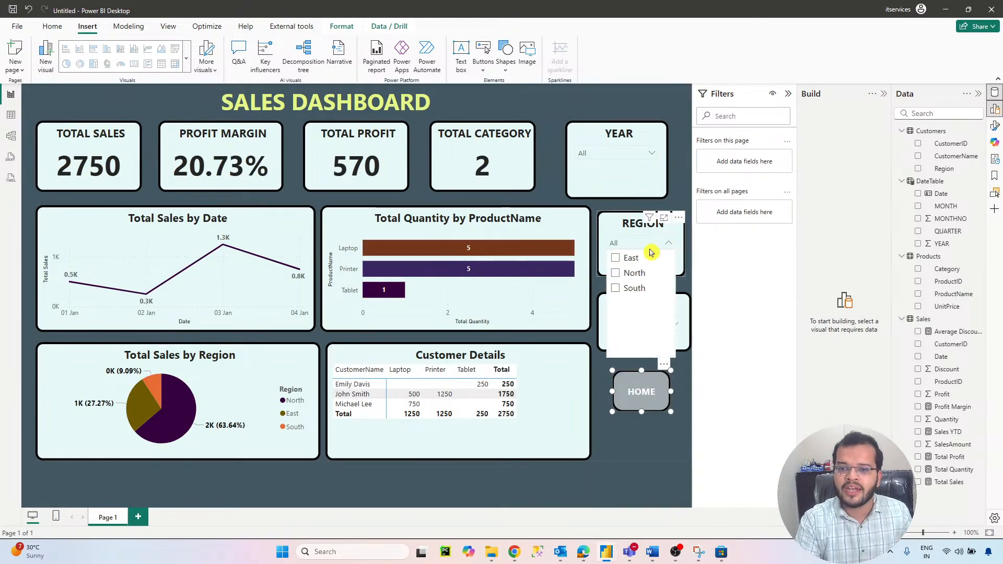
pyautogui.click(638, 258)
pyautogui.click(682, 308)
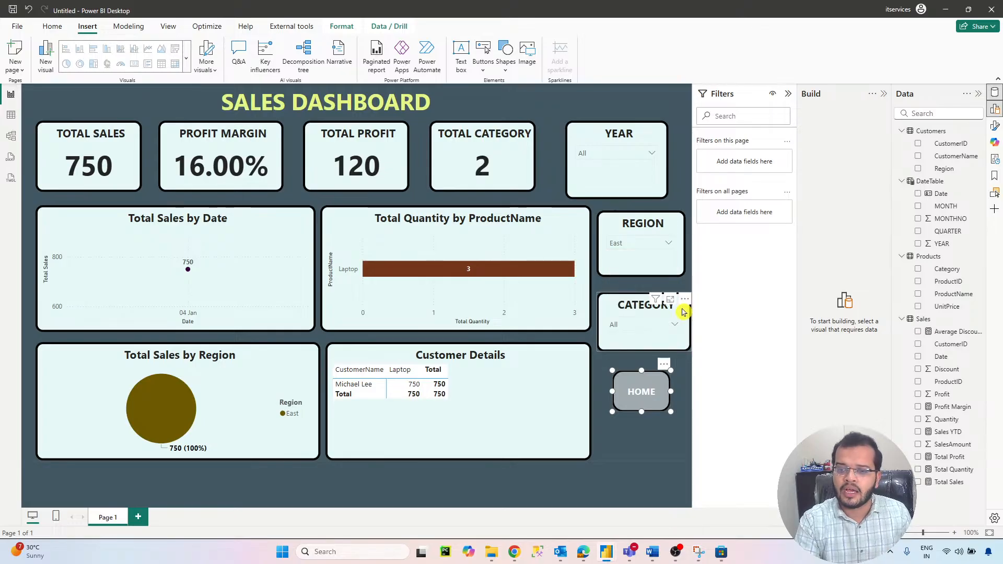
pyautogui.click(674, 324)
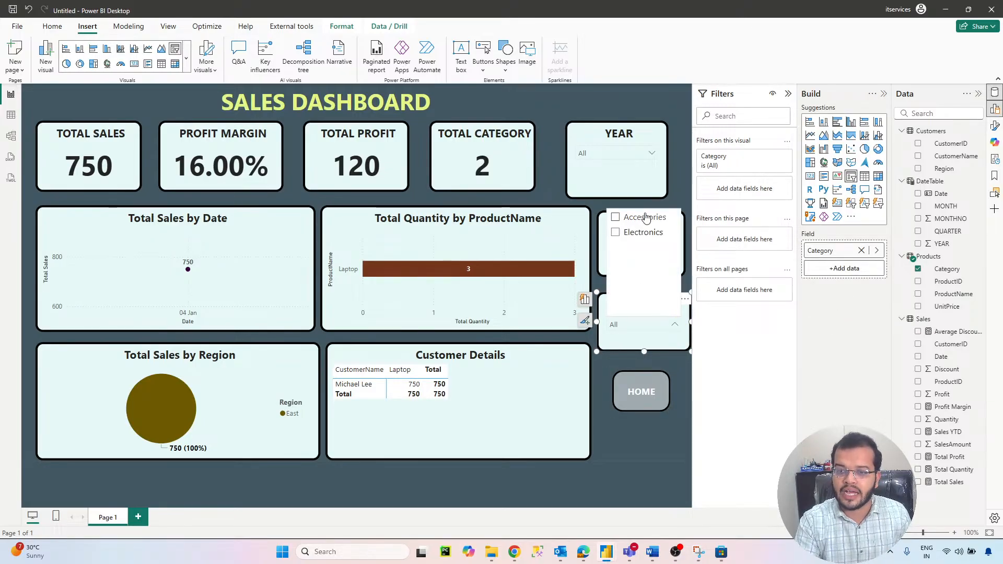
pyautogui.click(645, 217)
pyautogui.click(641, 232)
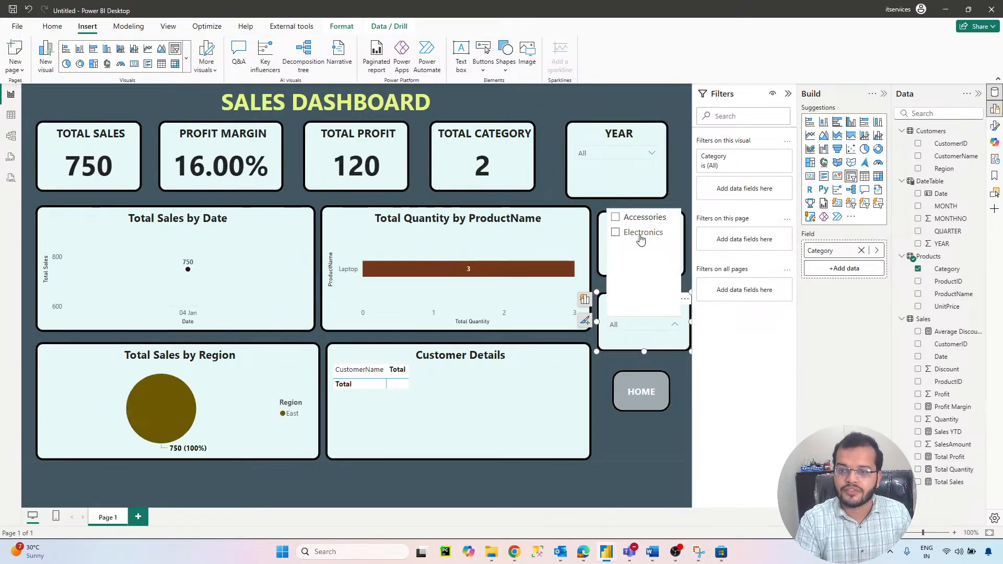
pyautogui.click(615, 363)
# - Test the HOME button by following its link to restore the unfiltered dashboard
pyautogui.click(633, 326)
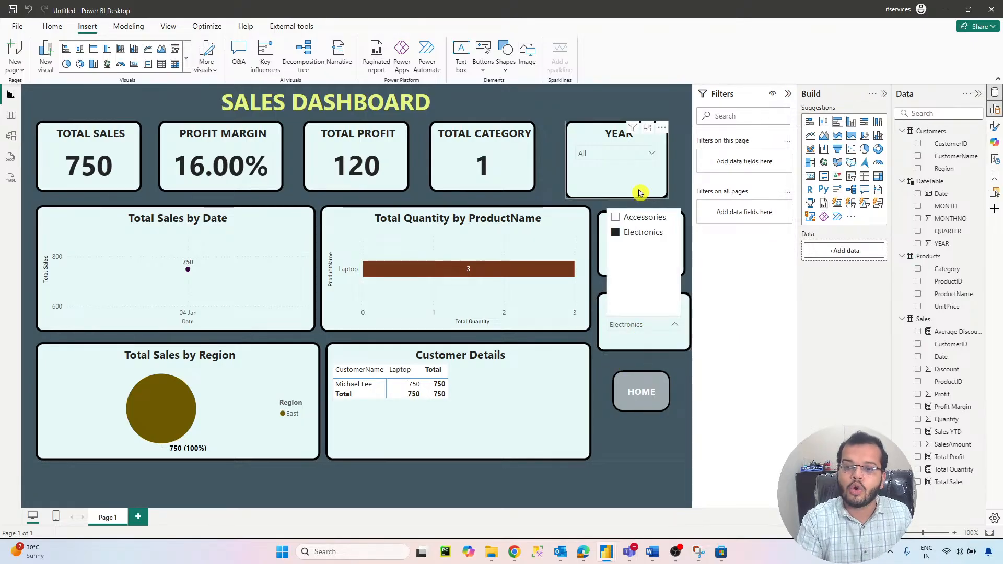
pyautogui.click(619, 369)
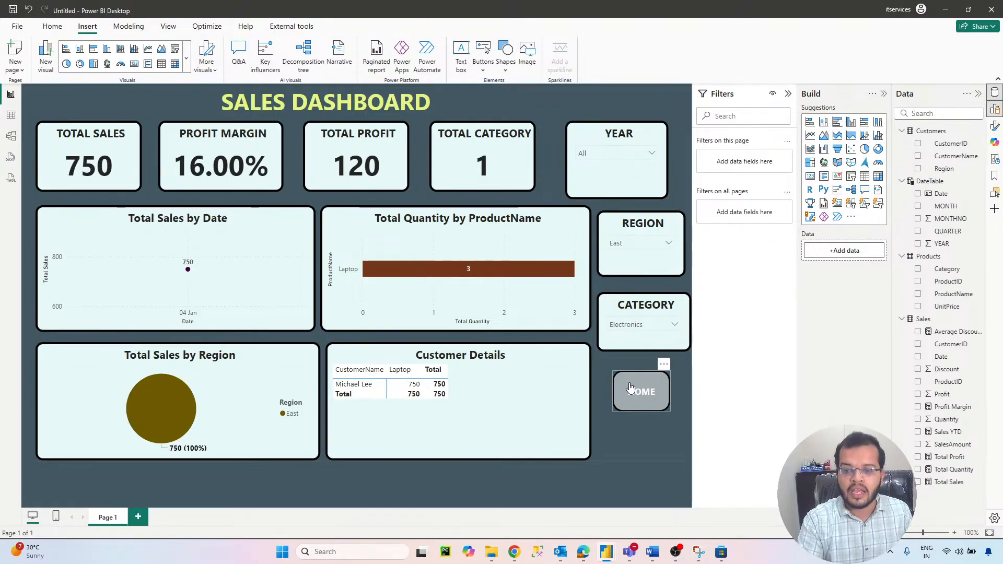
pyautogui.keyDown('ctrl'); pyautogui.click(630, 387); pyautogui.keyUp('ctrl')
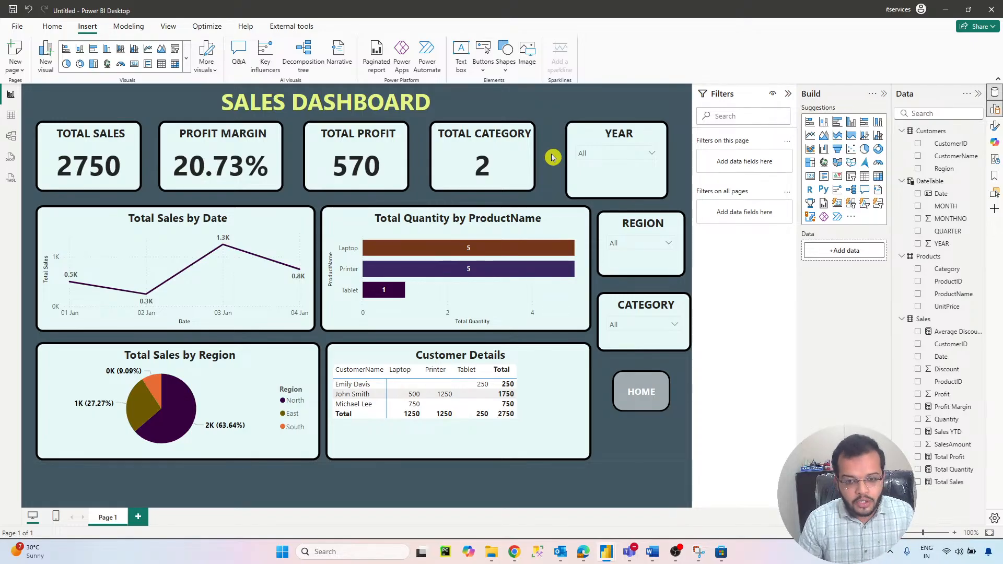
# - Save the report as "SALES DB LIVEPBI" in the Datasets folder
pyautogui.hotkey('ctrl', 's')
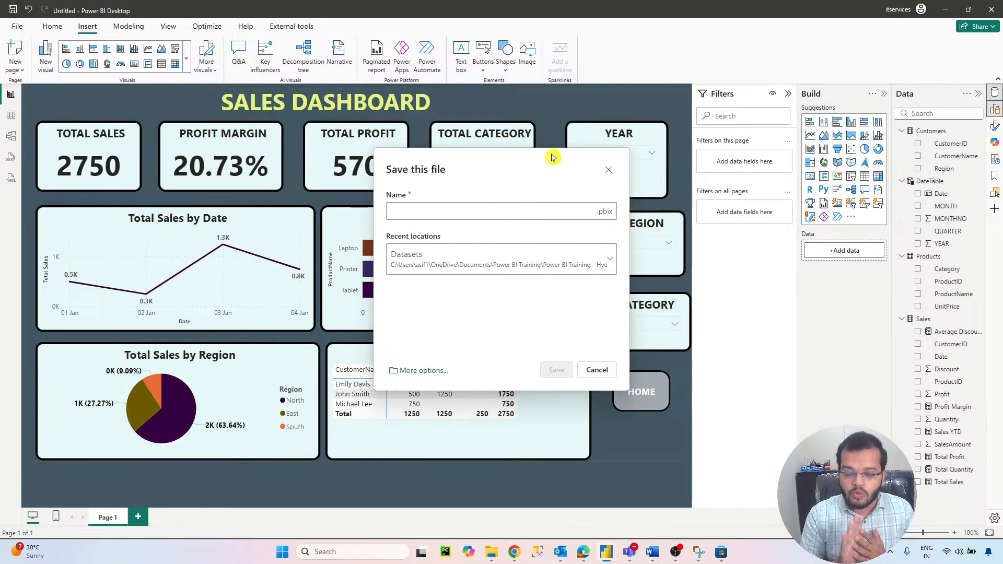
pyautogui.write('sALES')
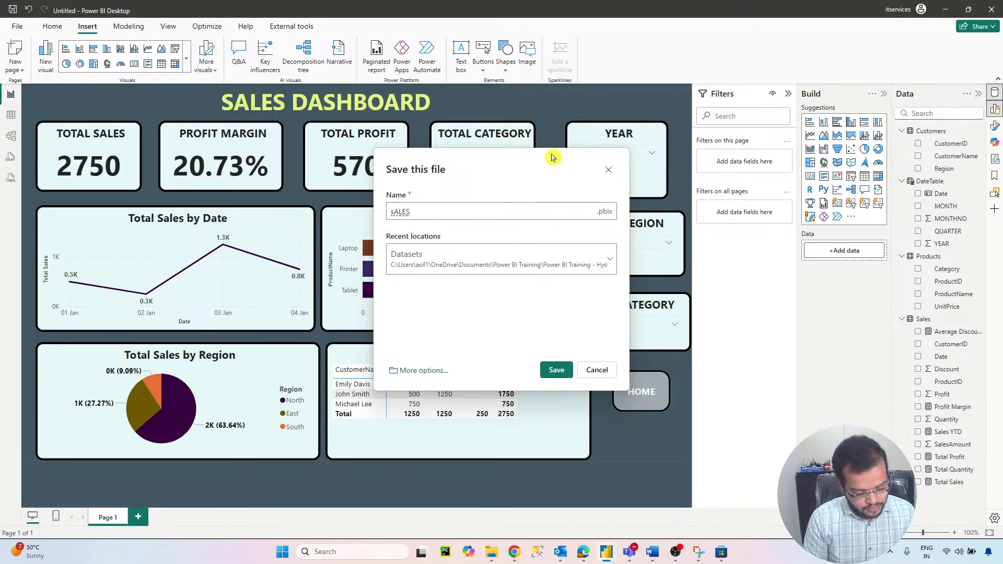
pyautogui.press('BackSpace')
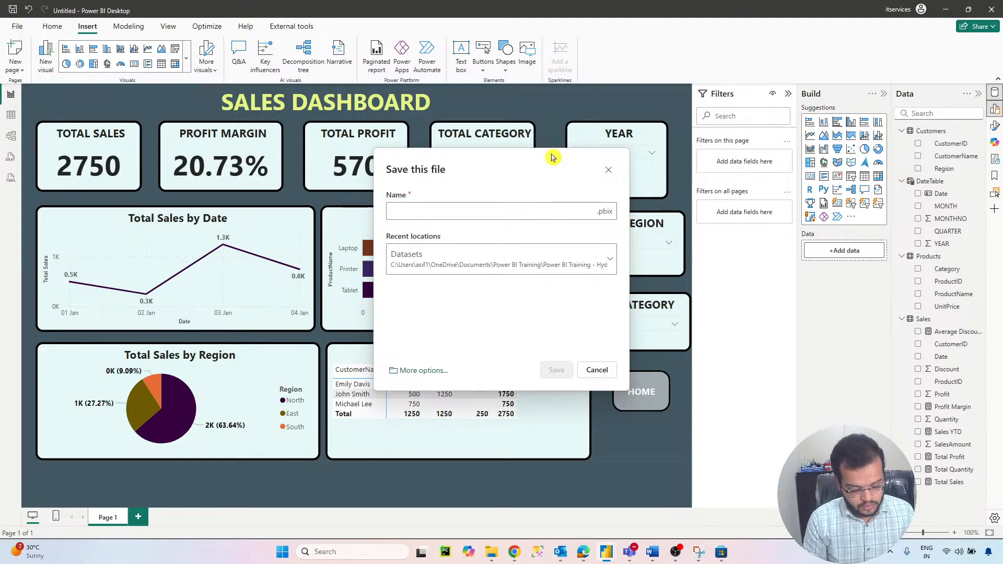
pyautogui.write('SALES')
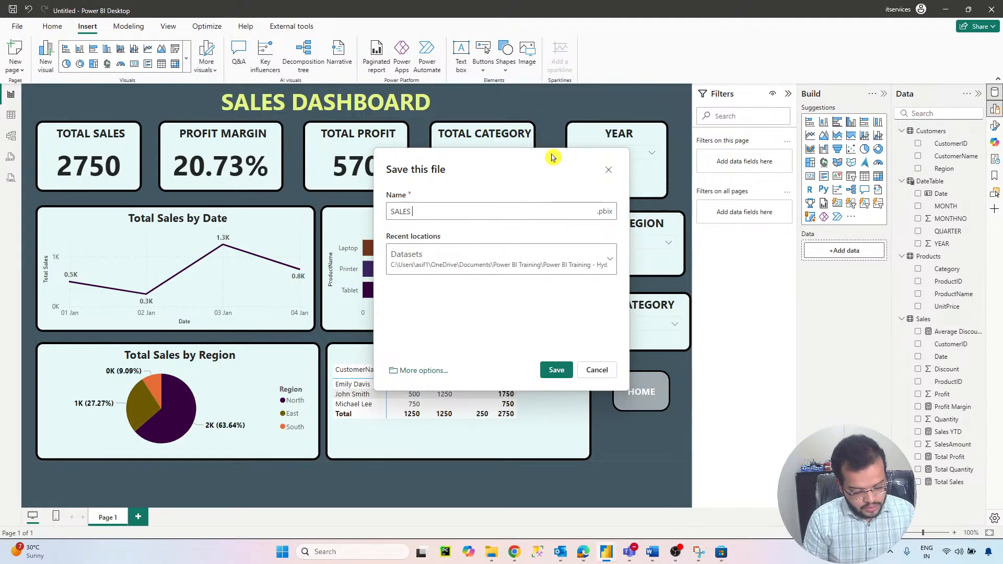
pyautogui.write(' DB LIVE')
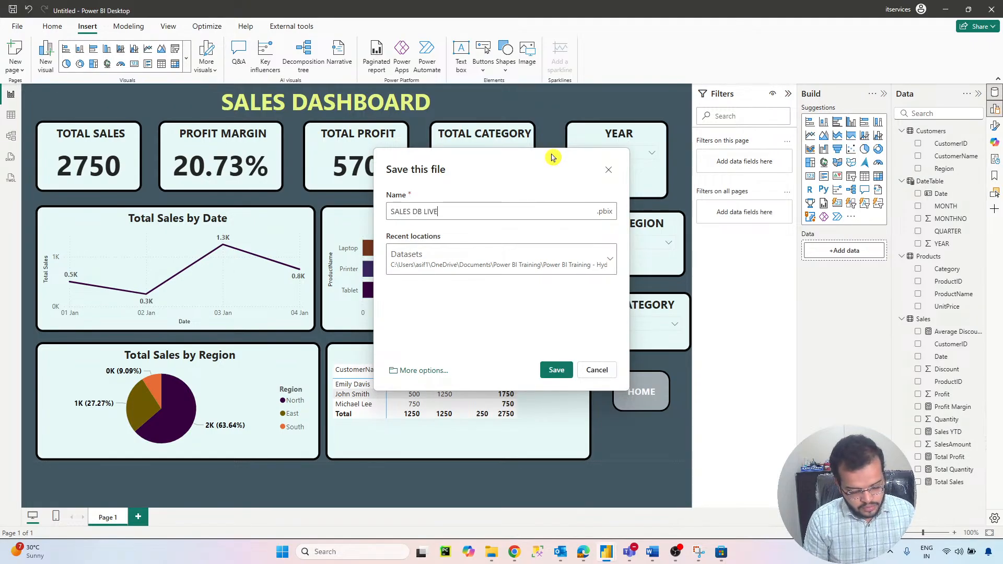
pyautogui.write('PBI')
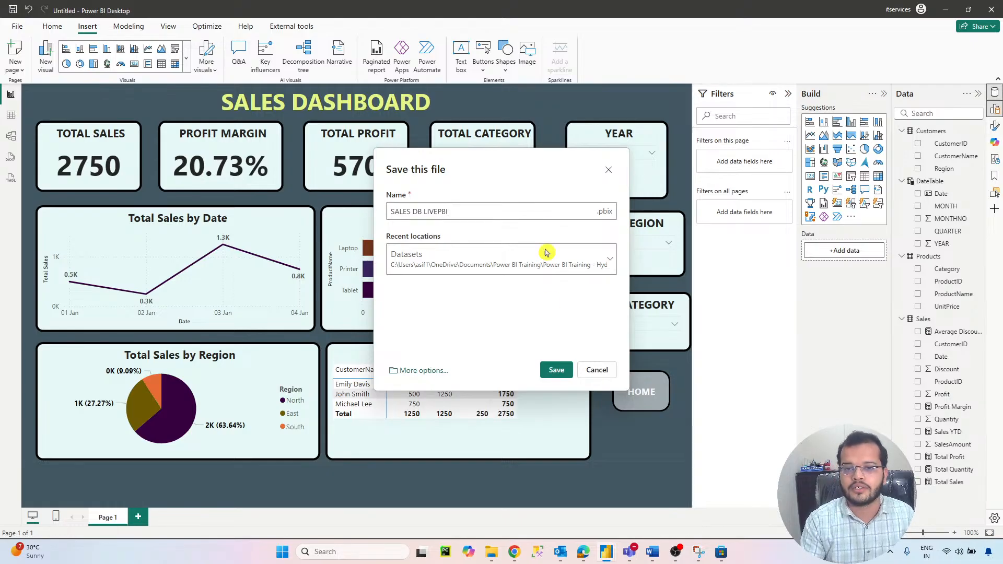
pyautogui.click(557, 370)
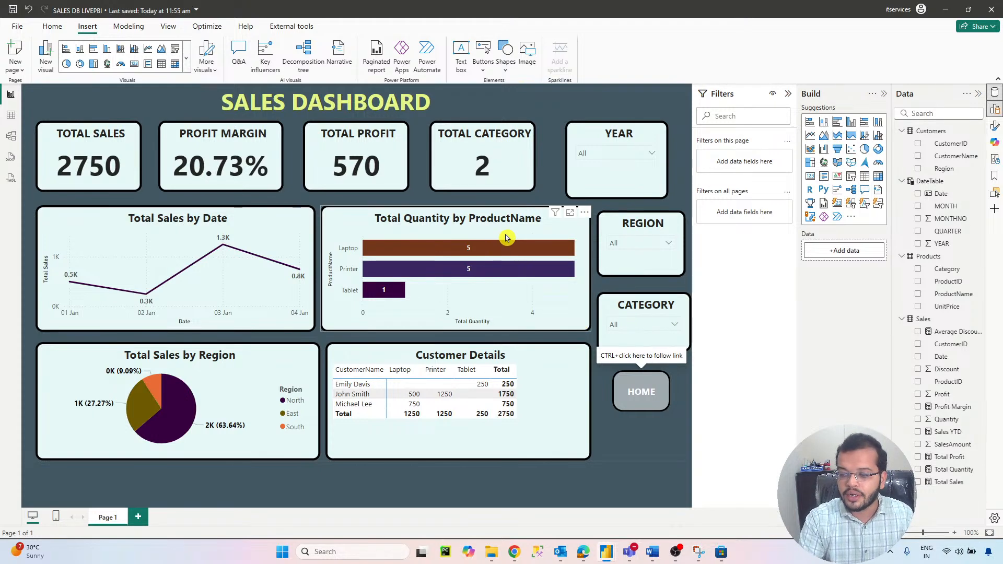
# - Publish the report to the Test workspace and dismiss the publishing dialog
pyautogui.click(52, 28)
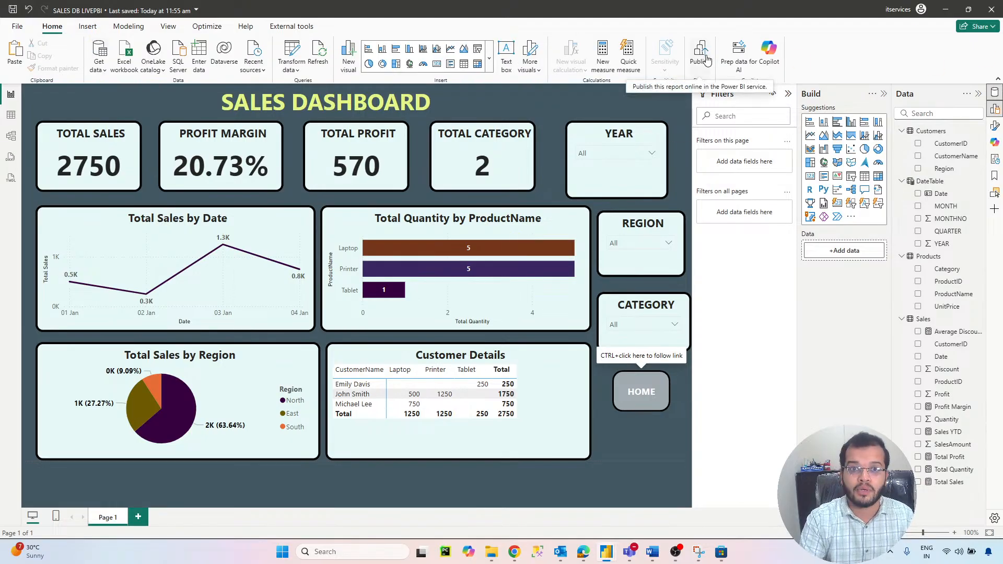
pyautogui.click(705, 59)
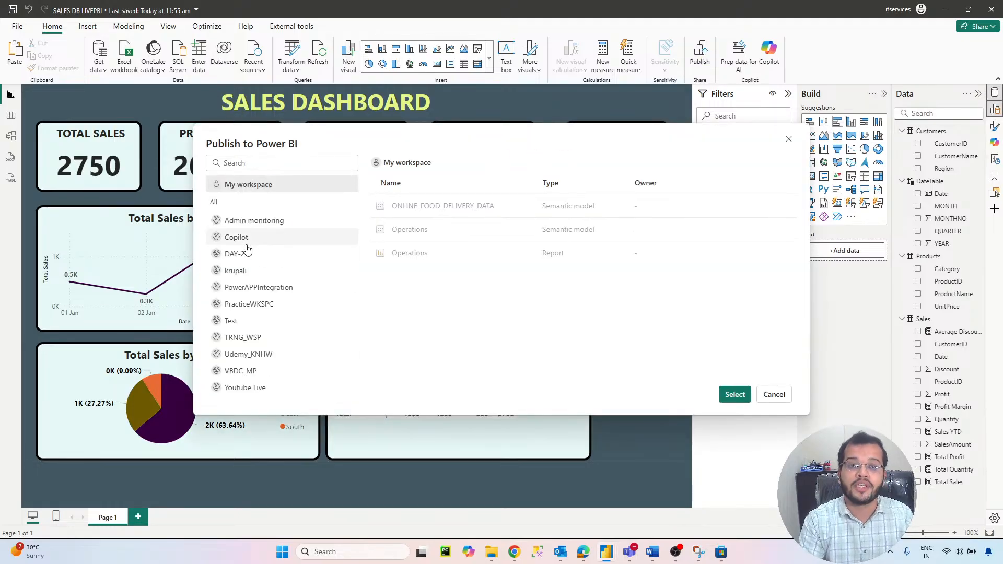
pyautogui.click(248, 321)
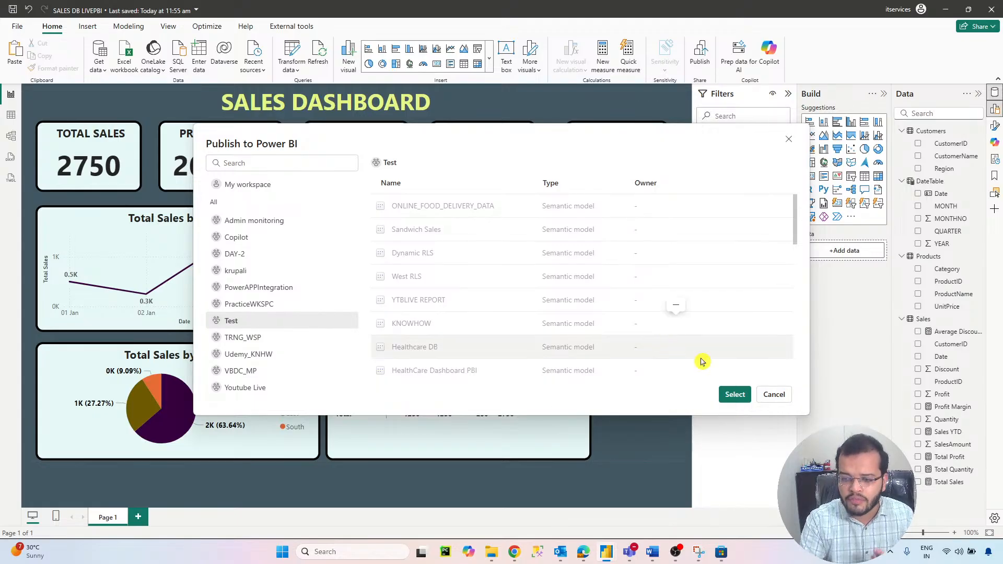
pyautogui.click(735, 394)
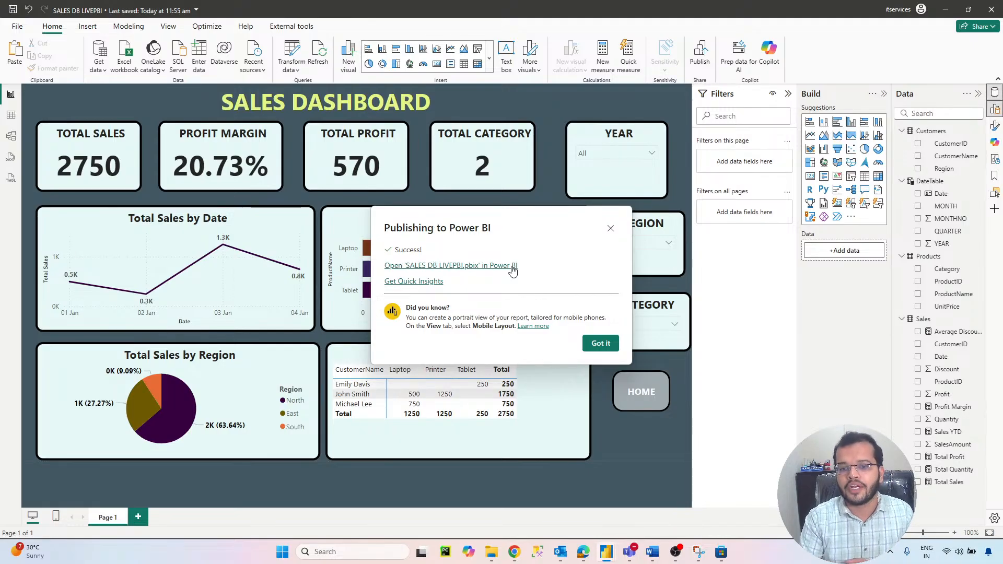
pyautogui.click(601, 343)
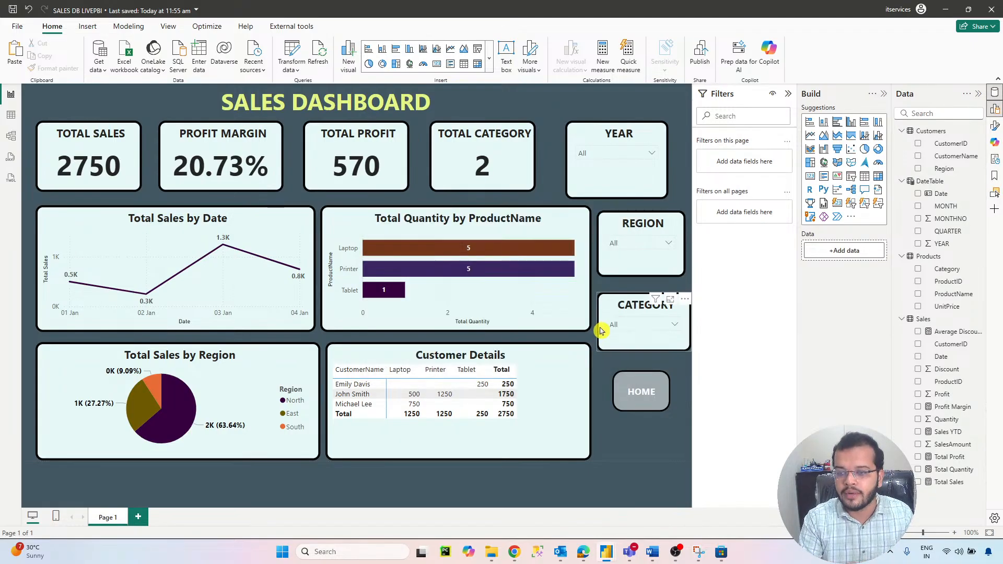
# - Open the Power BI service in the browser from the account options, signing in with the account used in Power BI Desktop
pyautogui.click(899, 9)
pyautogui.click(864, 90)
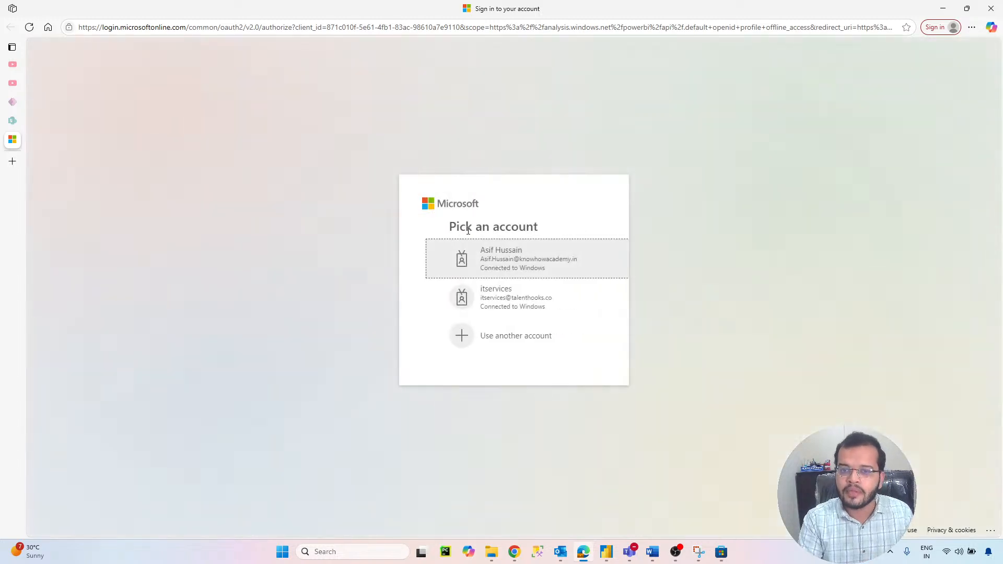
pyautogui.click(491, 309)
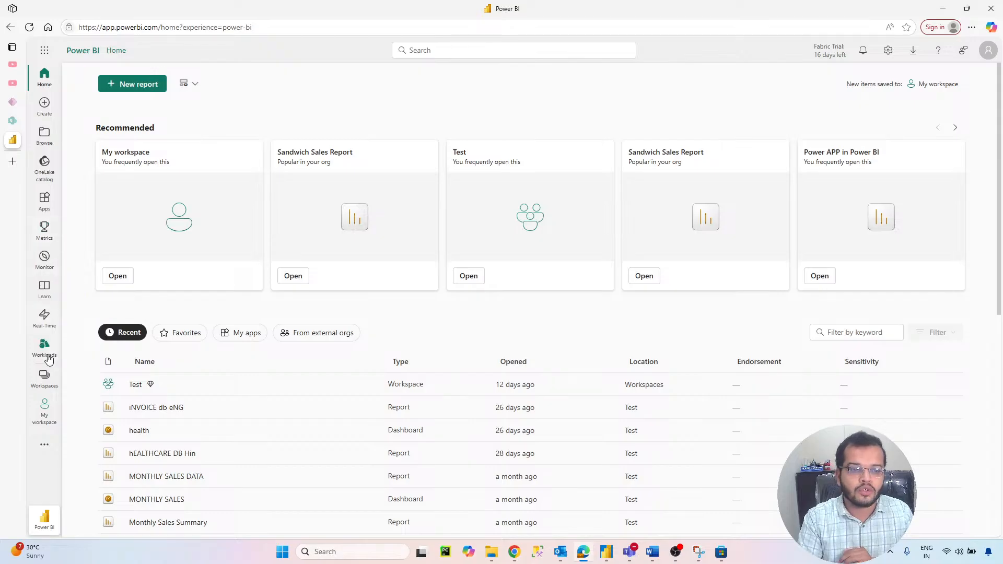
# - Open the SALES DB LIVEPBI report from the Test workspace
pyautogui.click(44, 381)
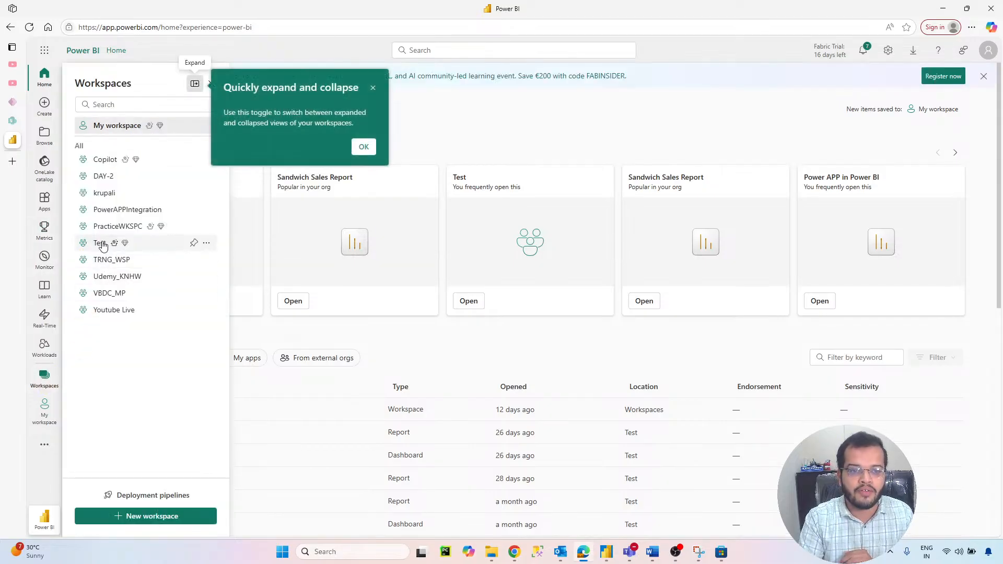
pyautogui.click(103, 245)
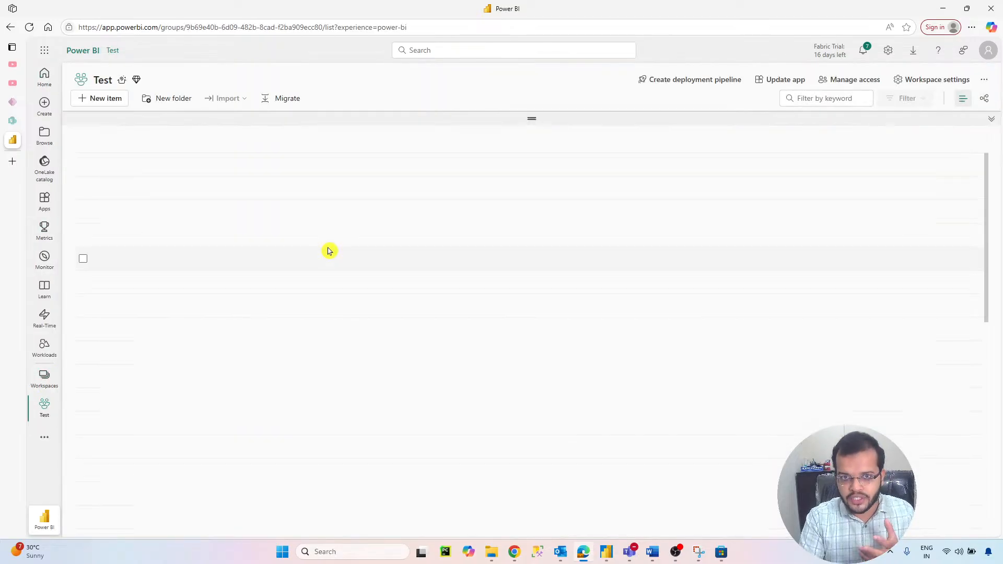
pyautogui.scroll(-7, 308, 230)
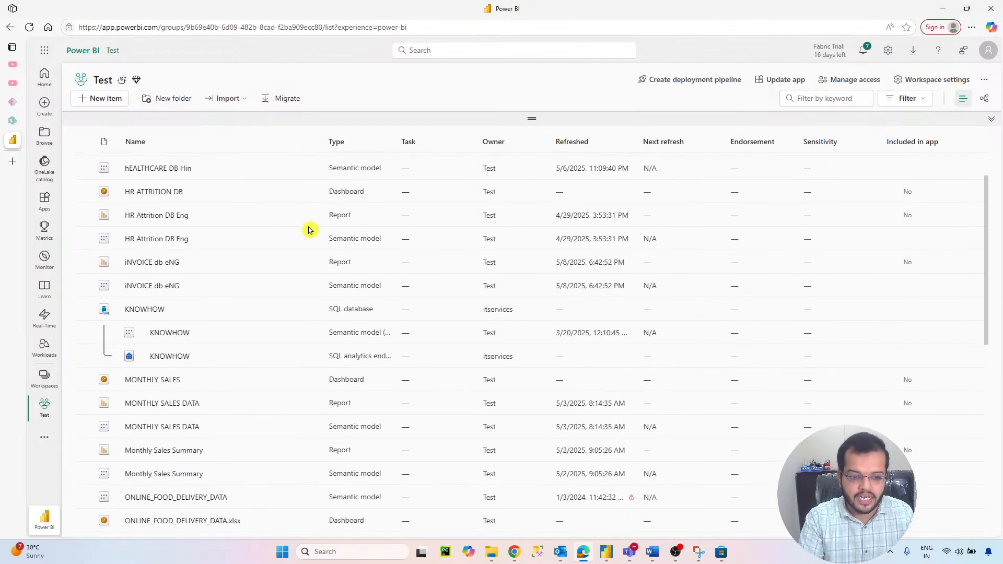
pyautogui.scroll(-3, 309, 230)
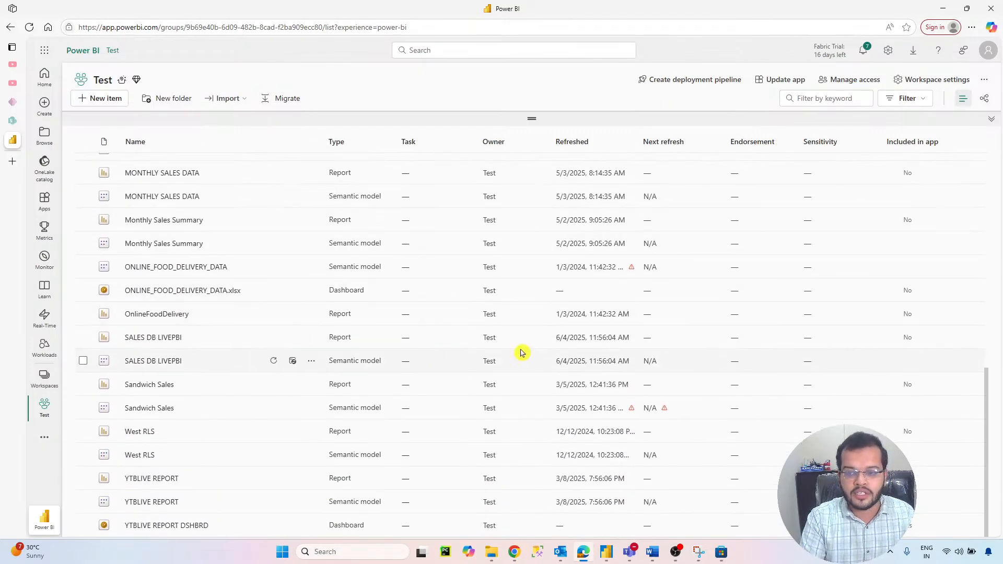
pyautogui.click(160, 343)
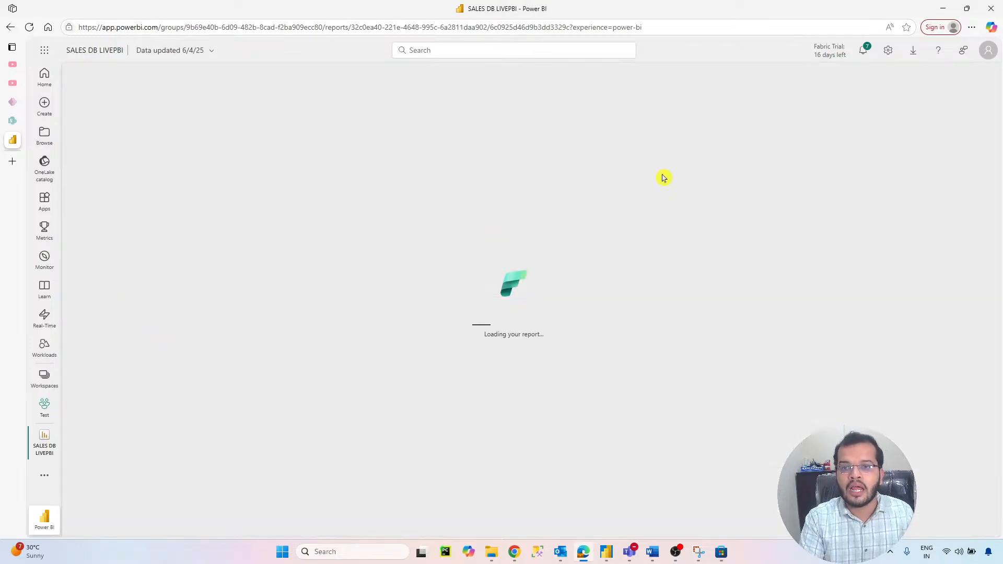
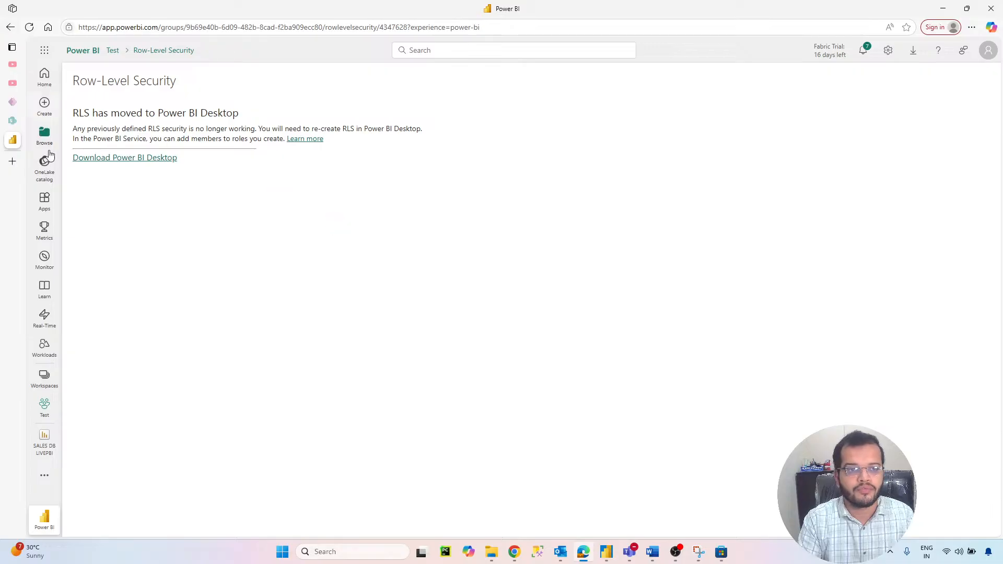
# - Return to the Test workspace and open the settings of the Executive Dashboard Eng semantic model
pyautogui.click(45, 377)
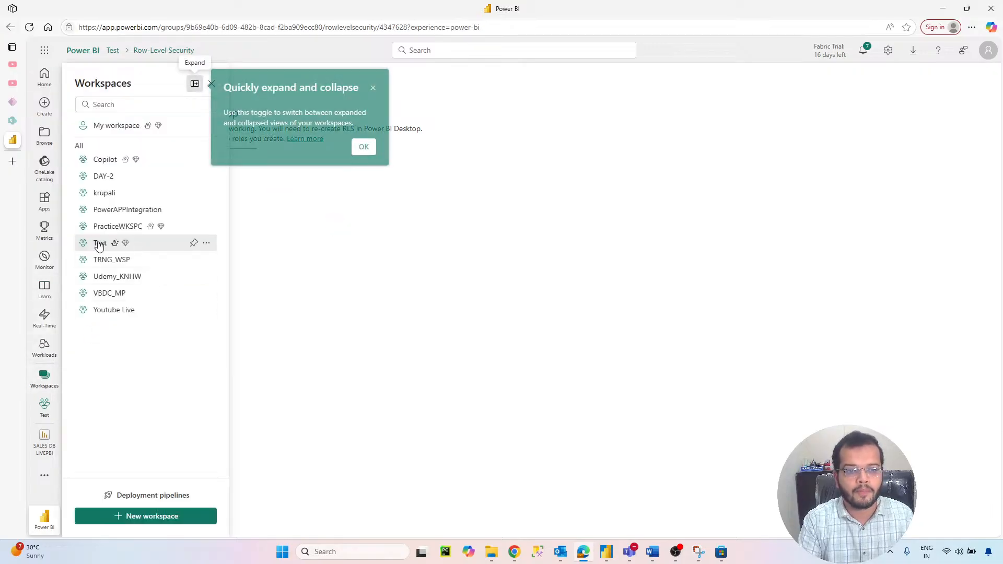
pyautogui.click(130, 243)
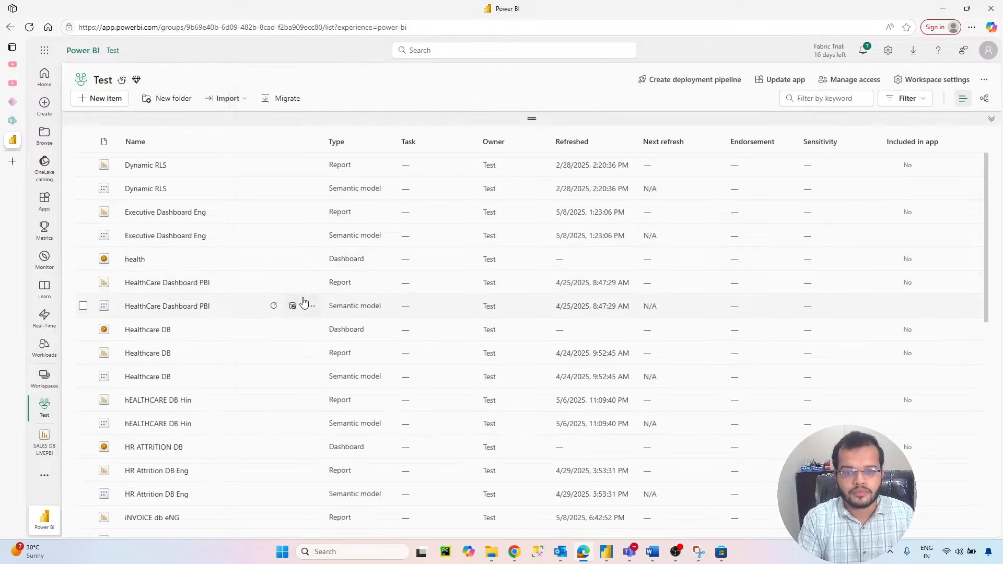
pyautogui.click(311, 237)
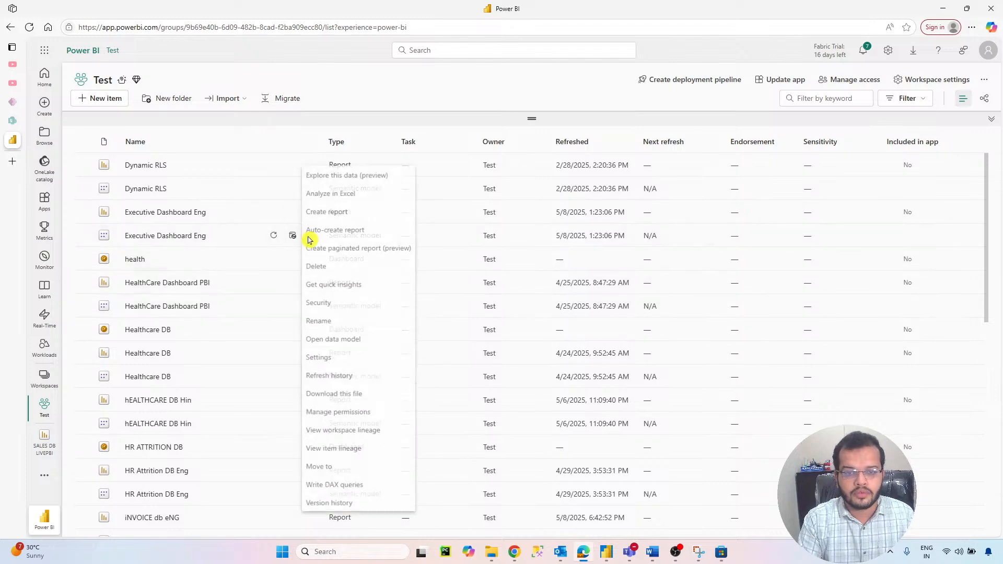
pyautogui.click(336, 365)
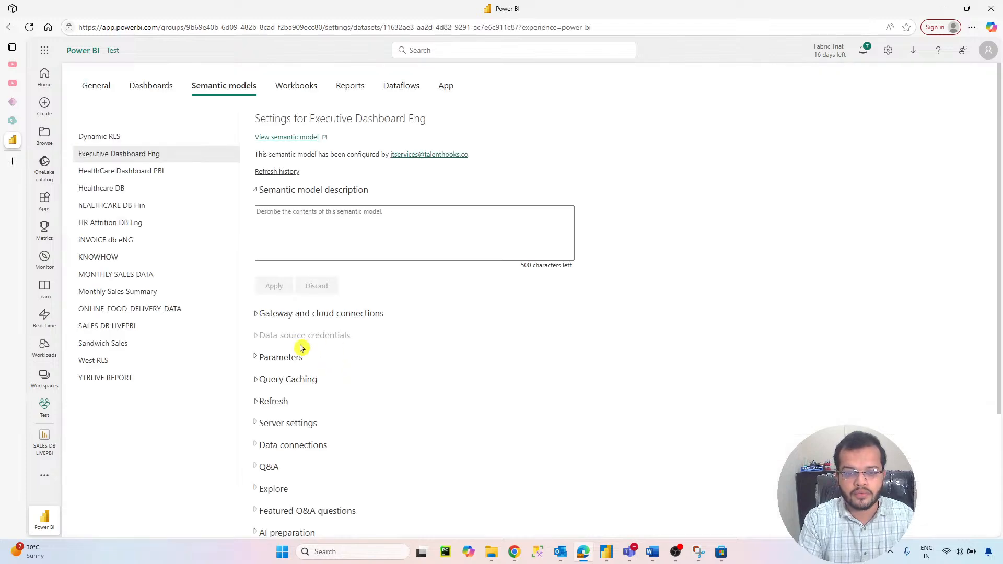
# - Examine the semantic model's gateway and cloud connections and its scheduled refresh options
pyautogui.scroll(-3, 317, 339)
pyautogui.click(260, 157)
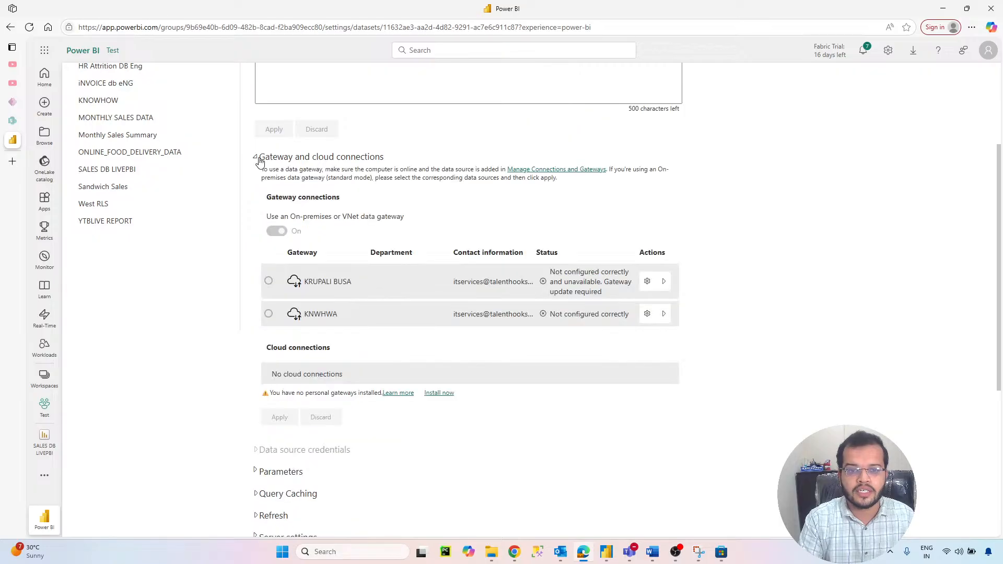
pyautogui.scroll(-3, 298, 264)
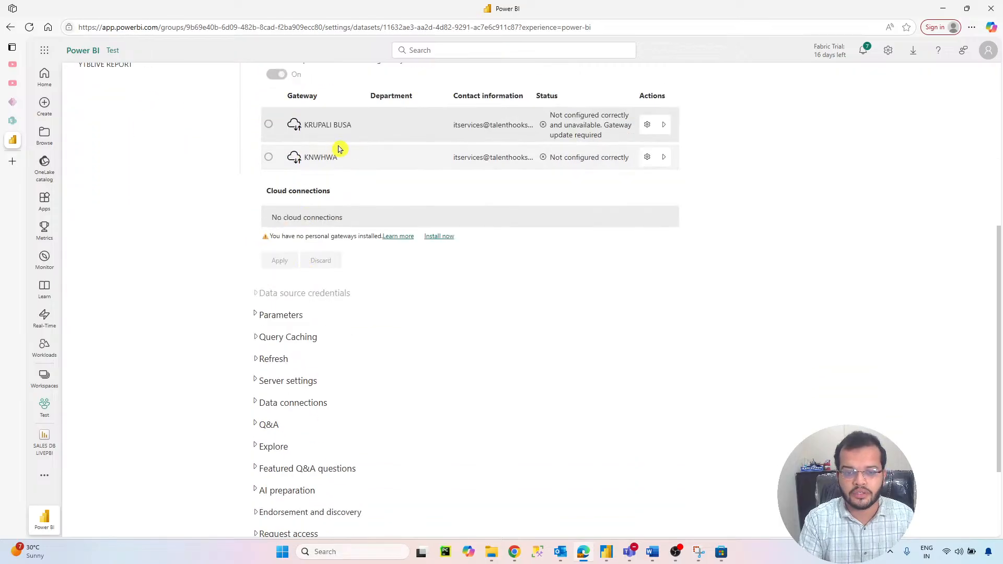
pyautogui.click(267, 359)
pyautogui.scroll(-3, 313, 338)
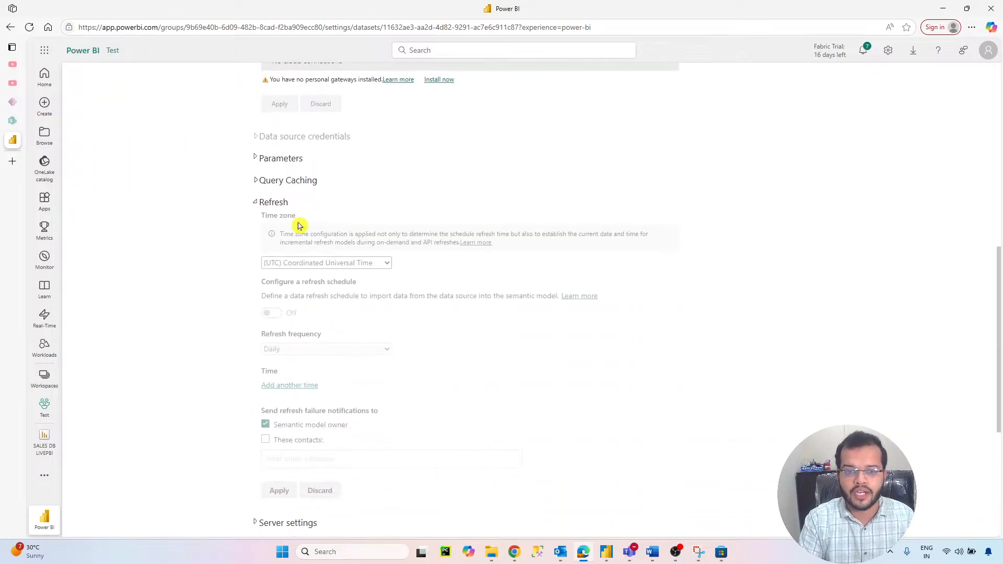
pyautogui.scroll(3, 308, 219)
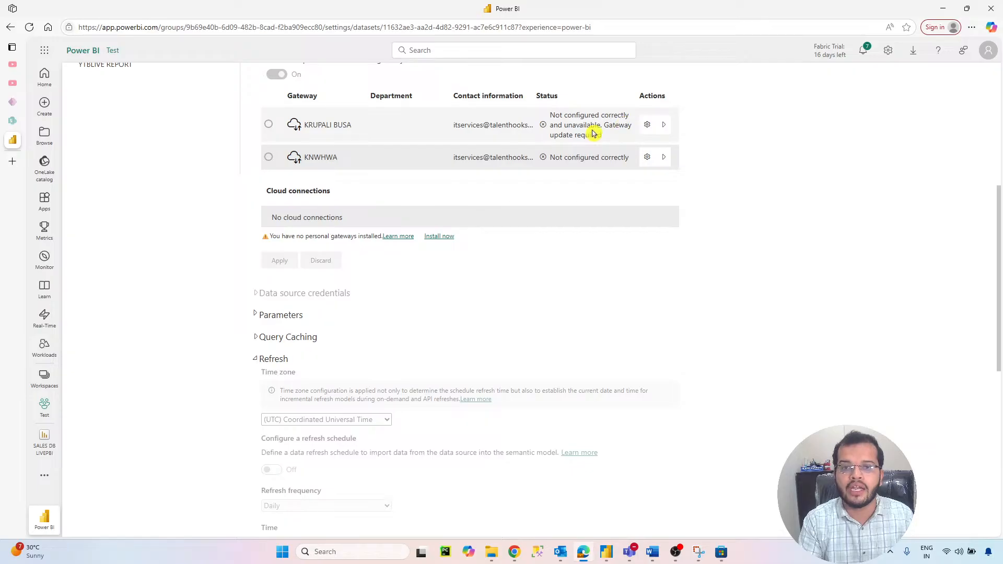
pyautogui.scroll(-4, 522, 157)
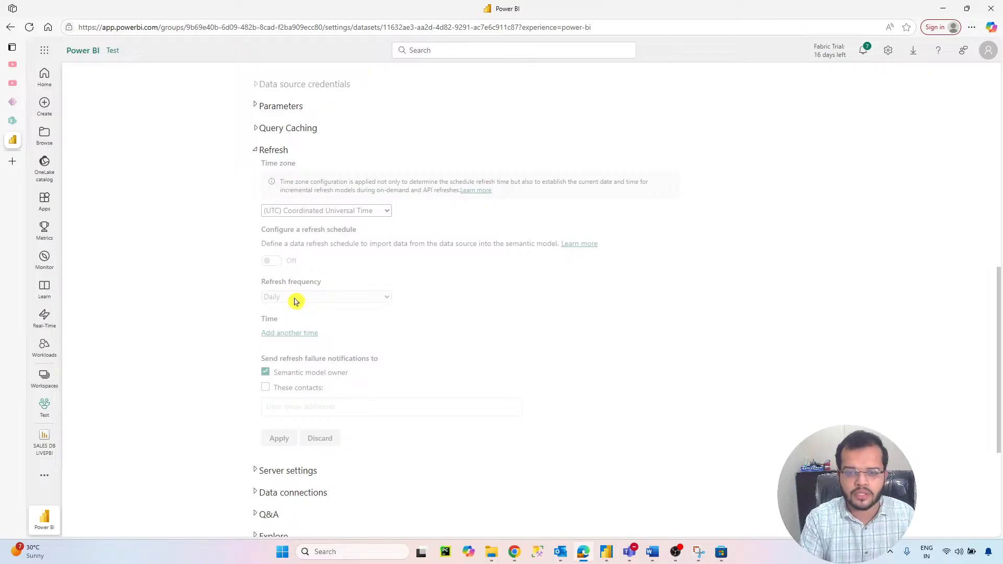
# - Return to the SALES DB LIVEPBI report, pin its page live to a new dashboard named "sALES DB LIVEPBI", and open that dashboard
pyautogui.click(52, 408)
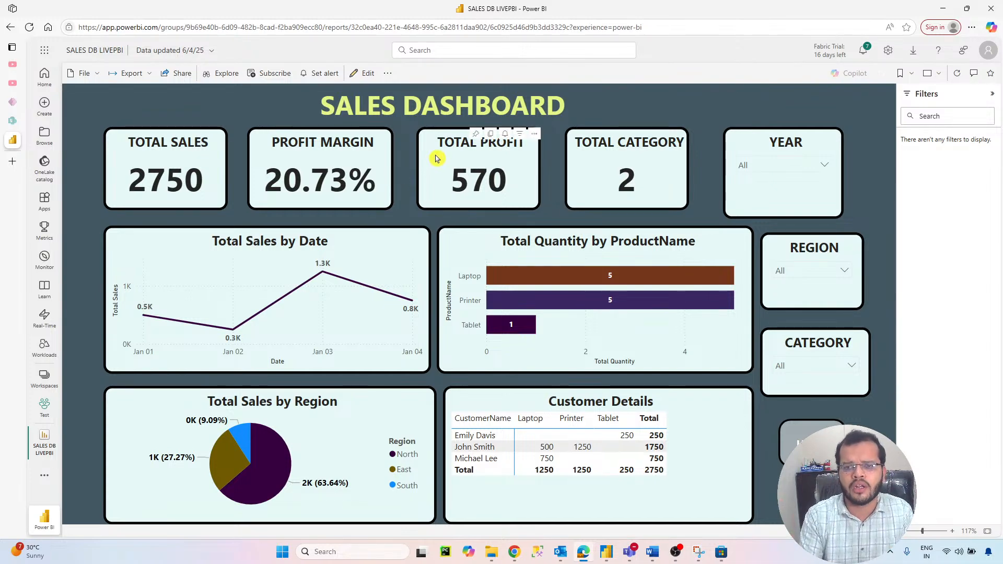
pyautogui.click(389, 74)
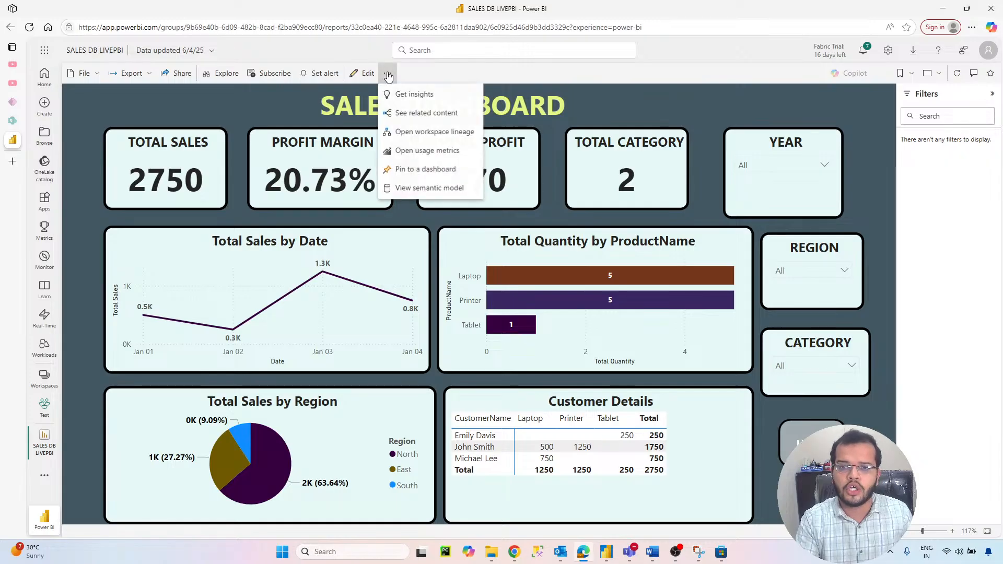
pyautogui.click(416, 170)
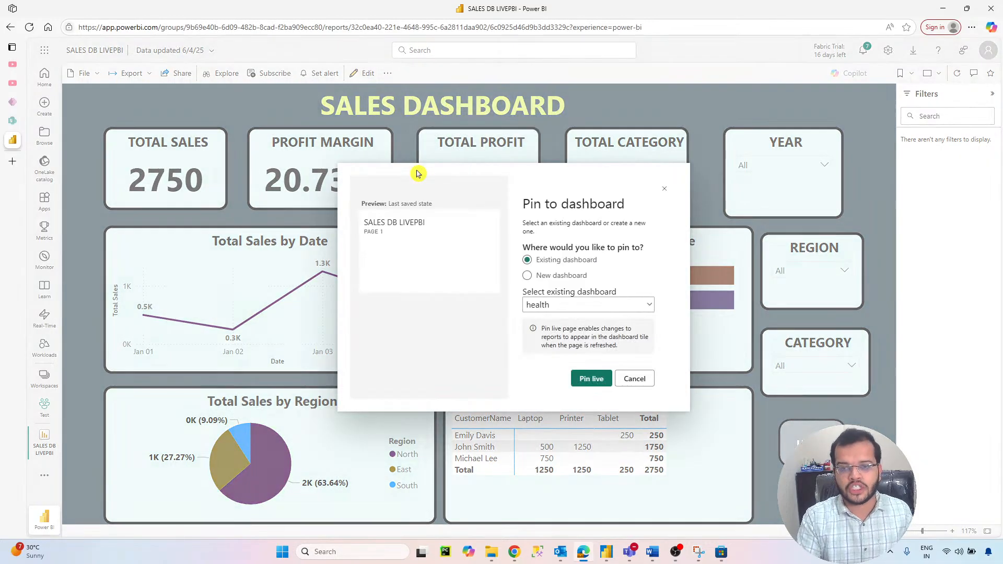
pyautogui.click(567, 308)
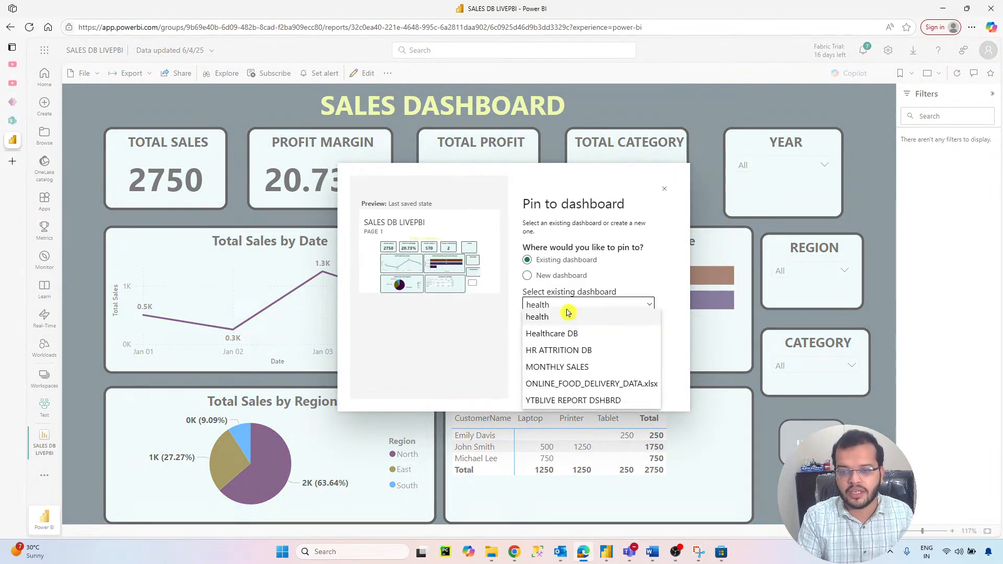
pyautogui.click(645, 288)
pyautogui.click(580, 276)
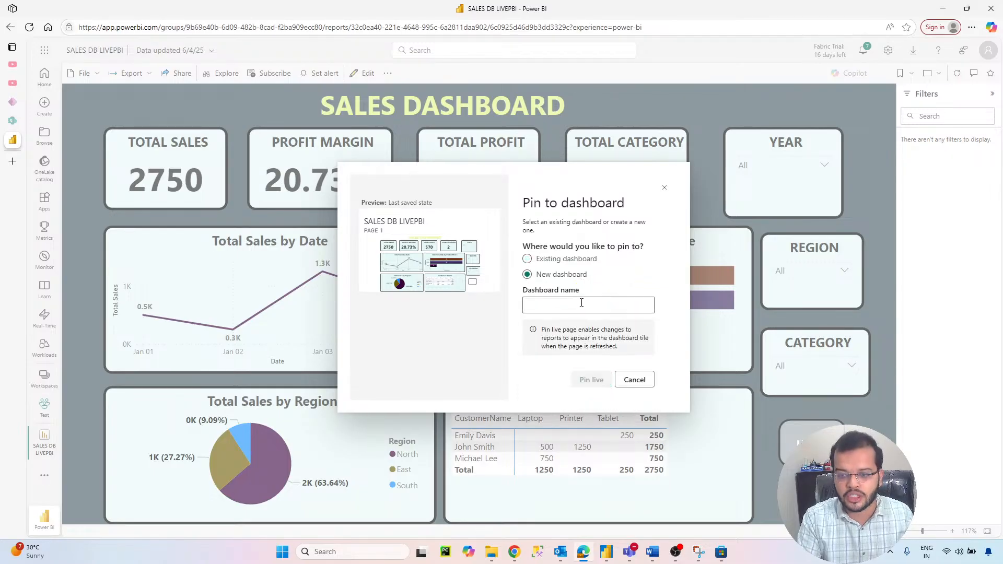
pyautogui.write('sA')
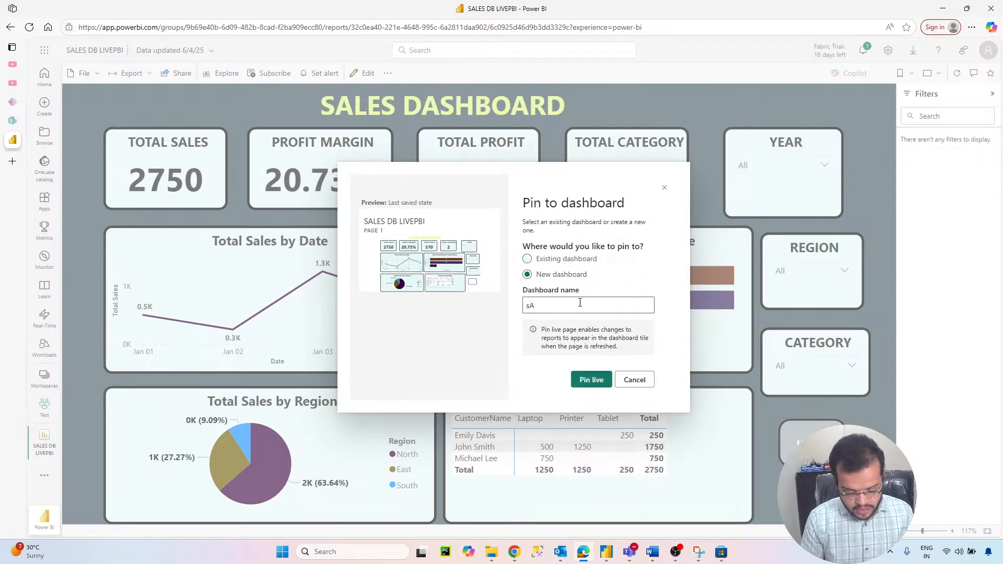
pyautogui.write('LES')
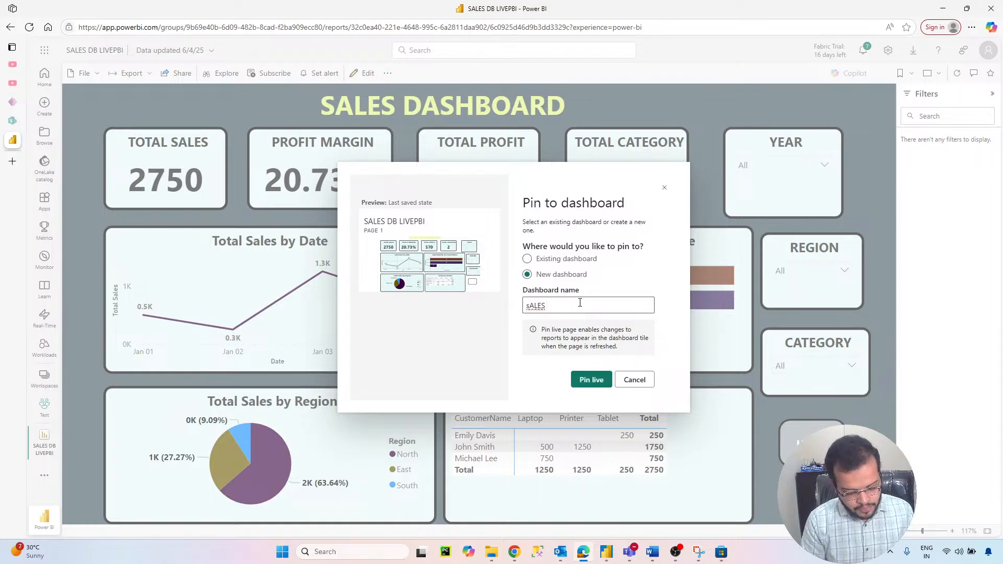
pyautogui.write(' DB ')
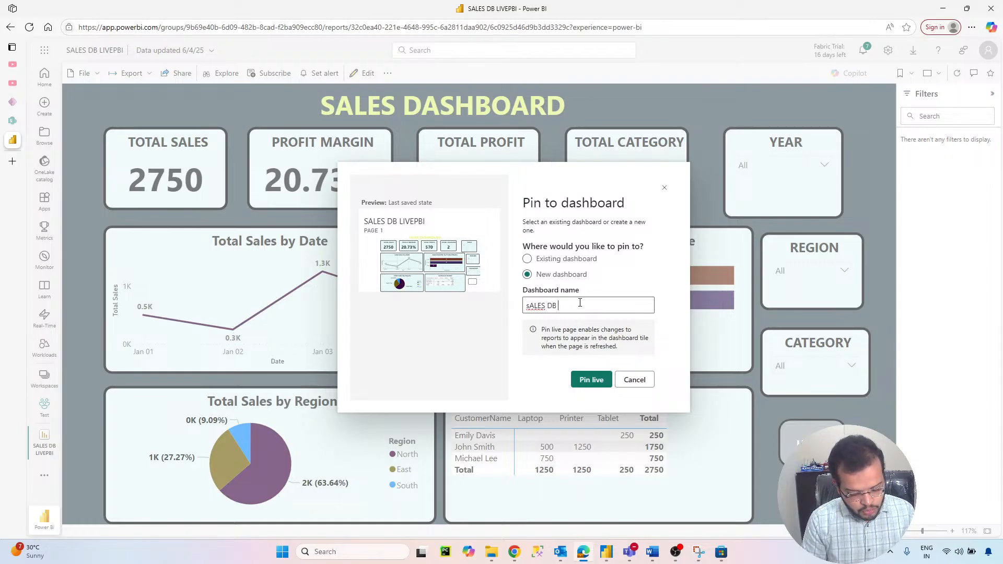
pyautogui.write('LIVEPBI')
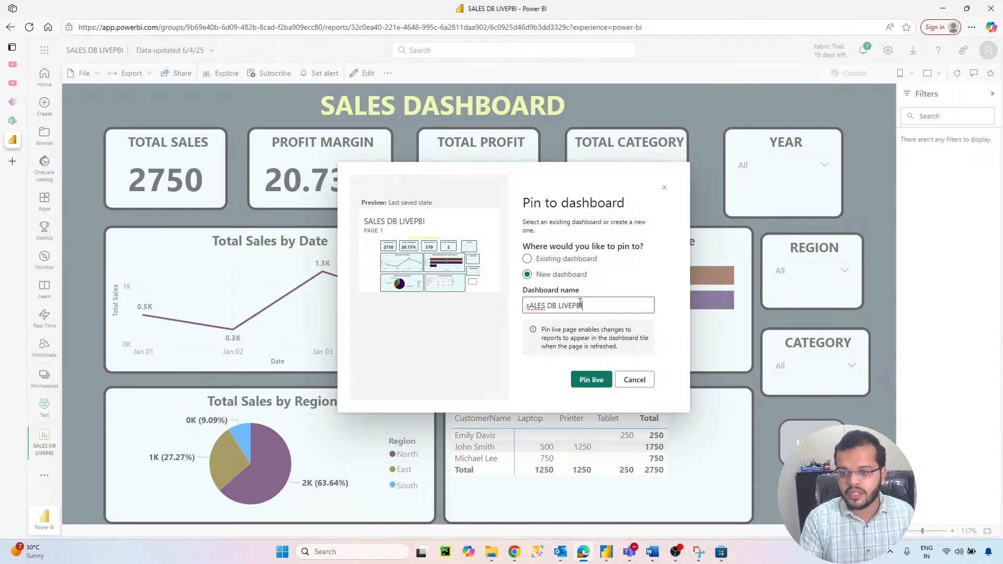
pyautogui.click(591, 380)
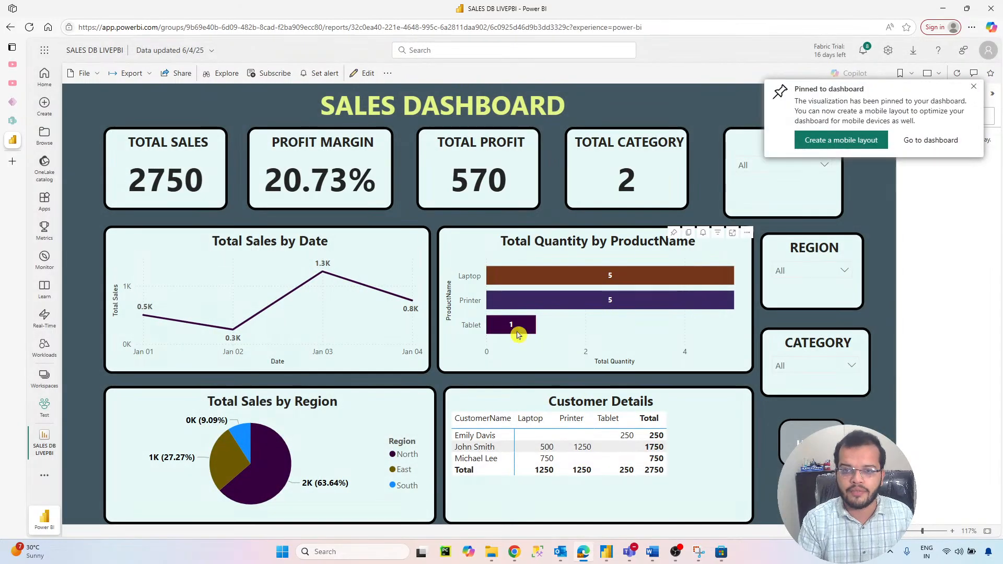
pyautogui.click(924, 140)
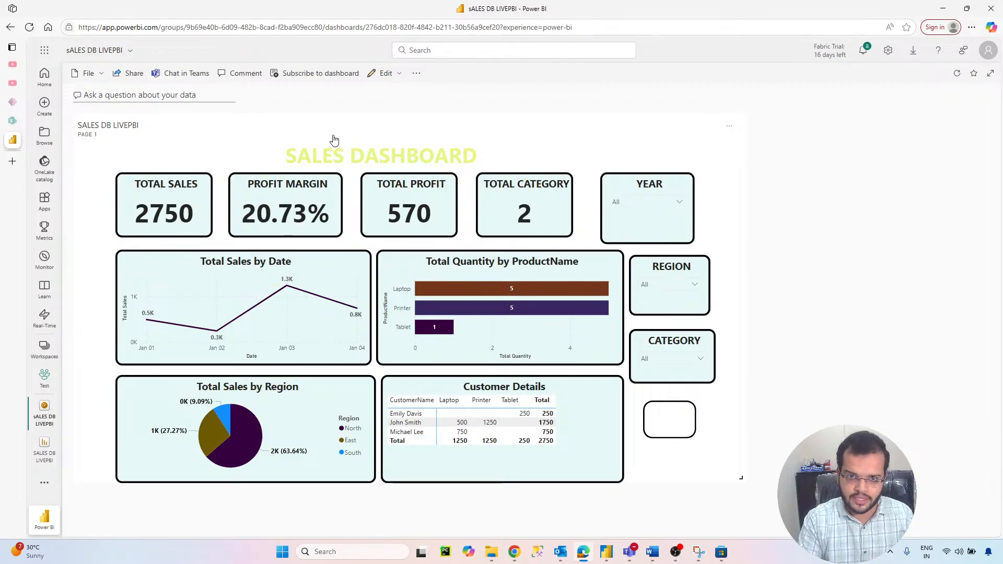
# - Change the dashboard theme to Dark and save it
pyautogui.click(416, 73)
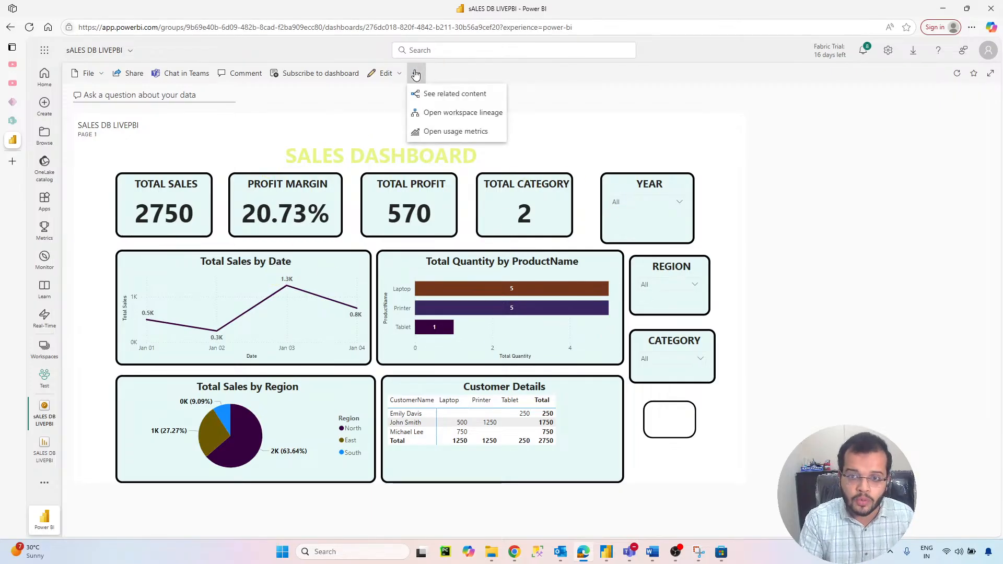
pyautogui.click(400, 75)
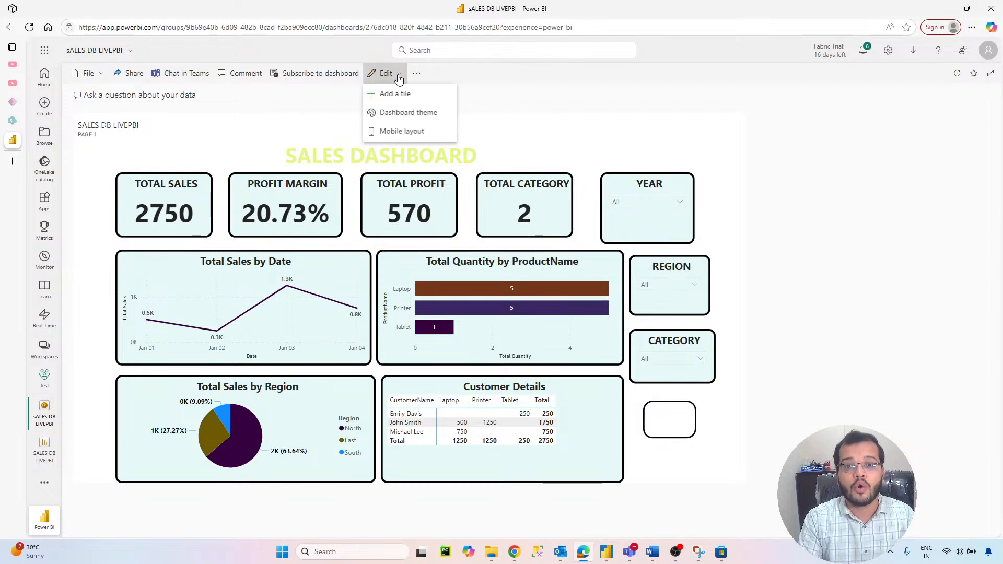
pyautogui.click(412, 114)
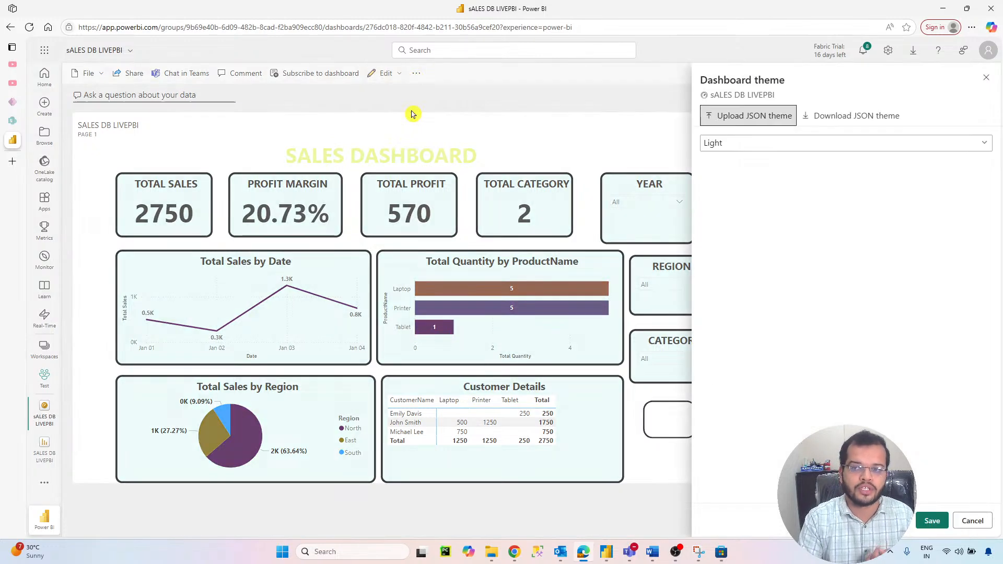
pyautogui.click(708, 144)
pyautogui.click(728, 179)
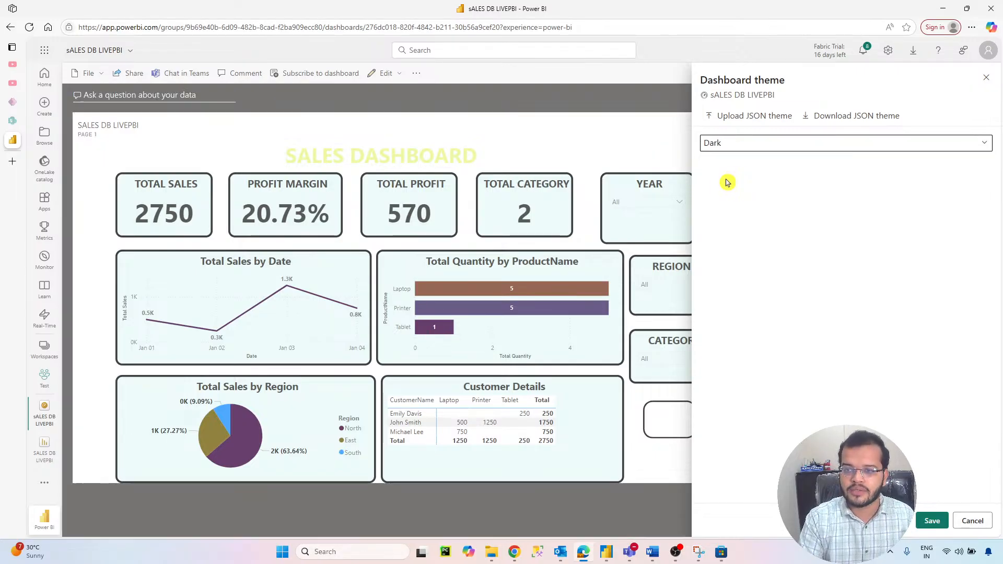
pyautogui.click(671, 104)
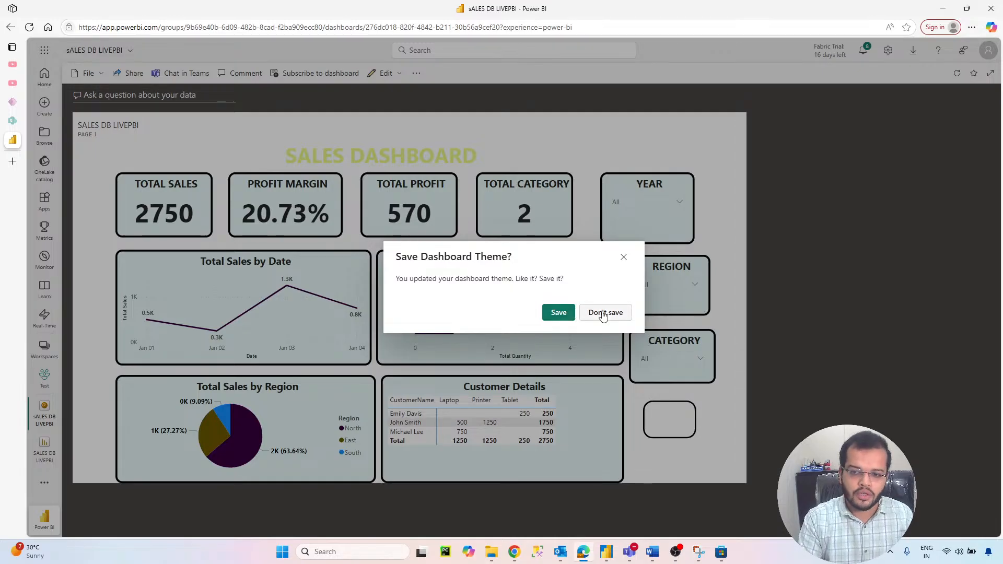
pyautogui.click(567, 313)
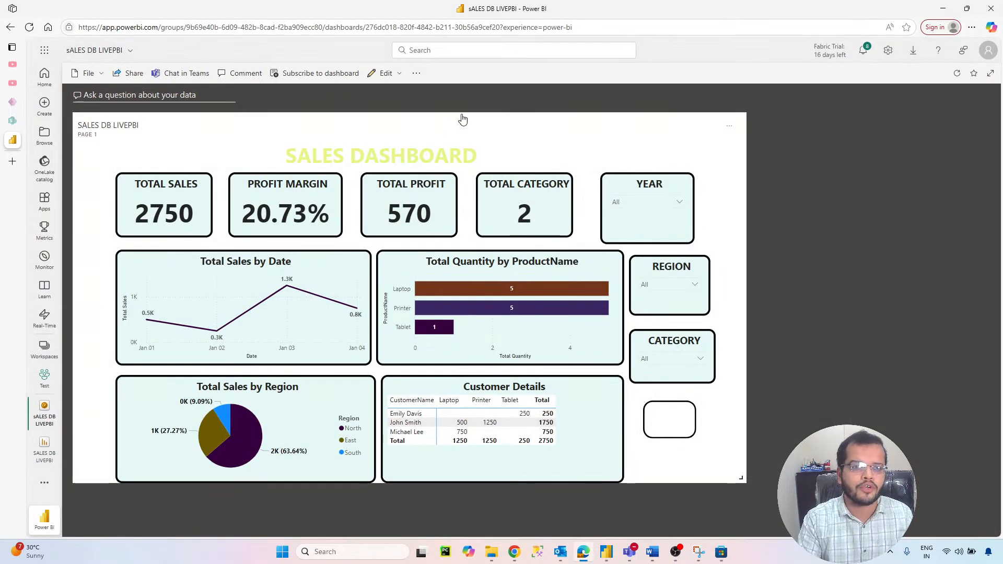
# - Preview the dashboard's mobile layout and return to the web layout
pyautogui.click(397, 74)
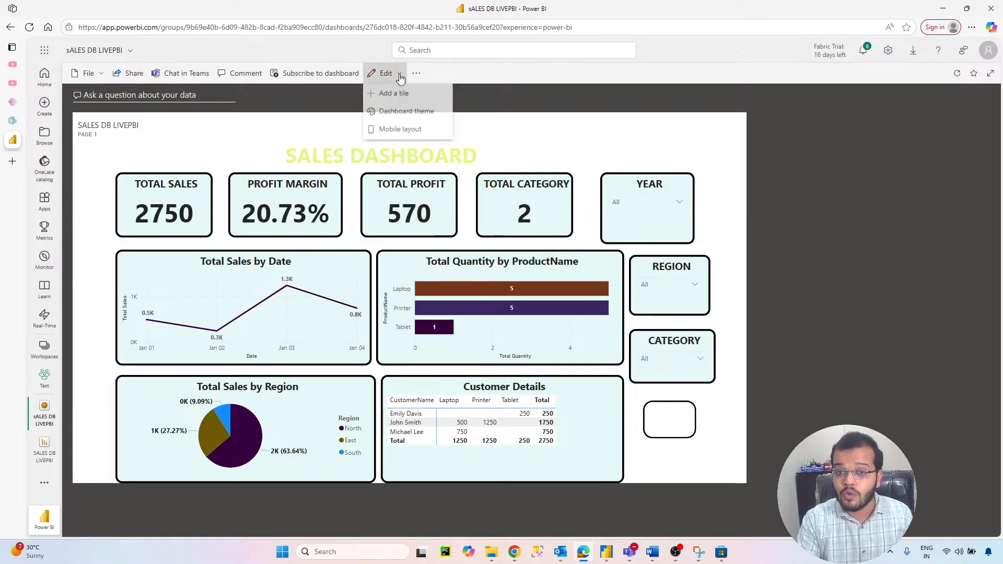
pyautogui.click(413, 135)
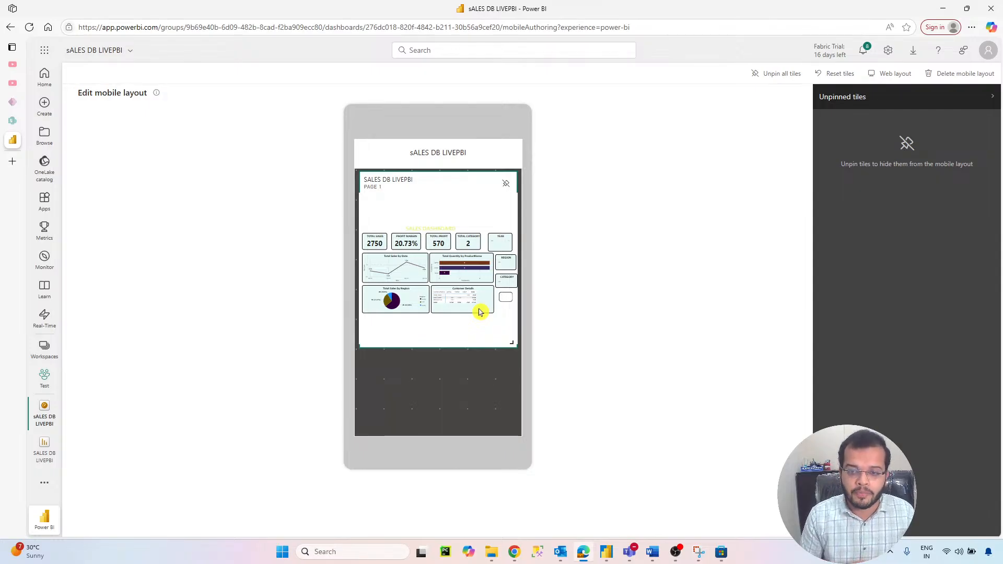
pyautogui.click(895, 80)
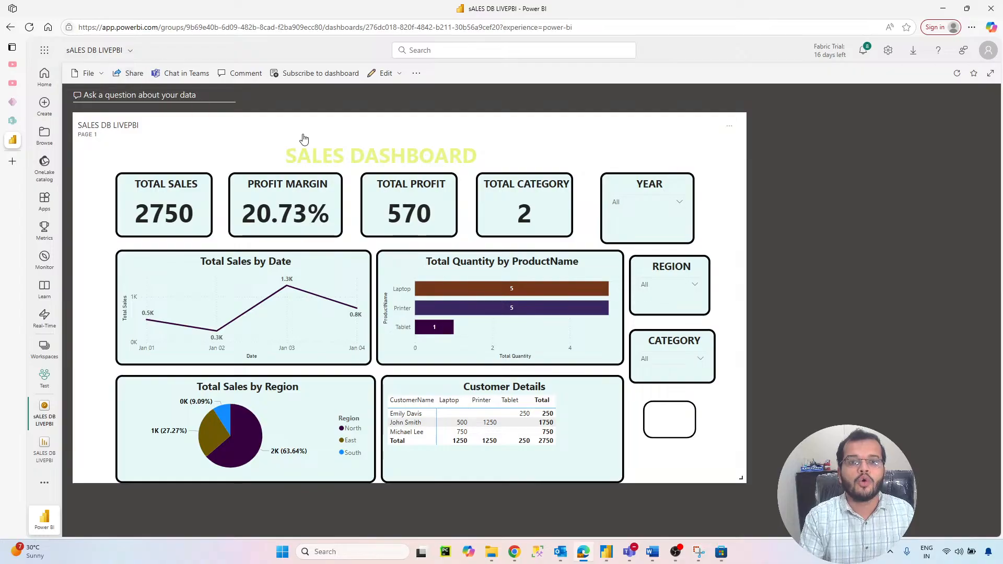
# - Return to the SALES DB LIVEPBI report and look at its available export formats
pyautogui.click(45, 451)
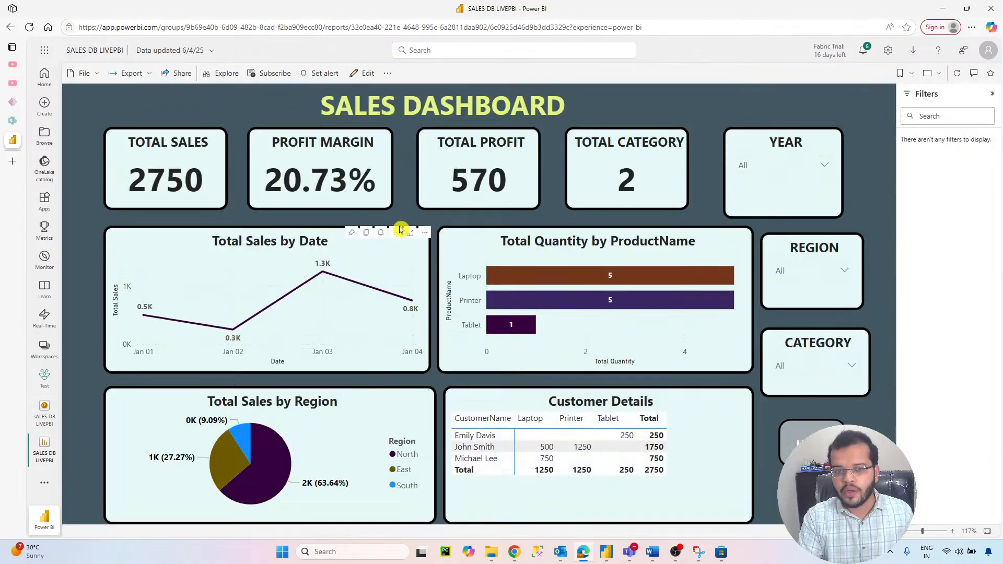
pyautogui.click(147, 74)
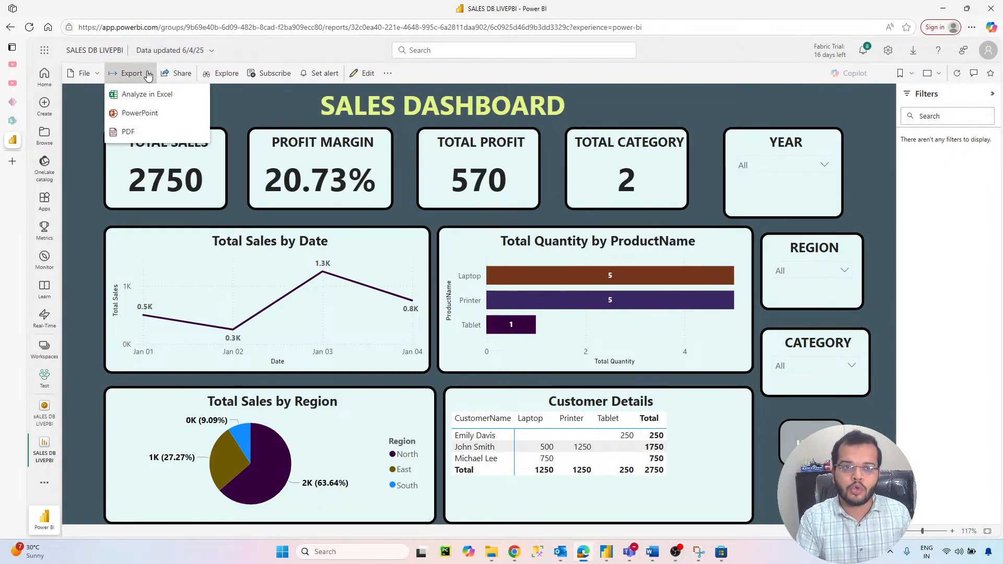
pyautogui.click(145, 75)
pyautogui.click(143, 77)
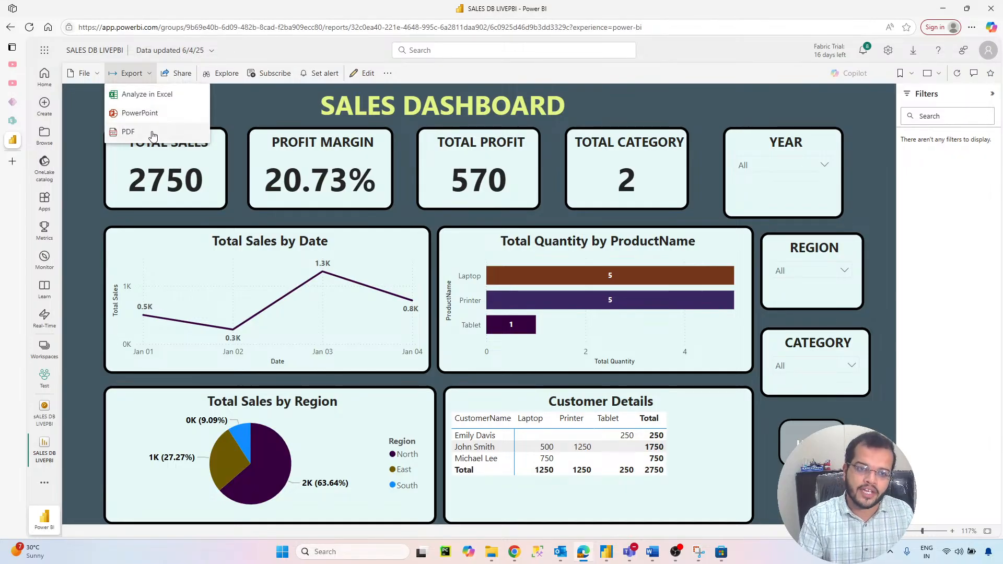
pyautogui.click(230, 113)
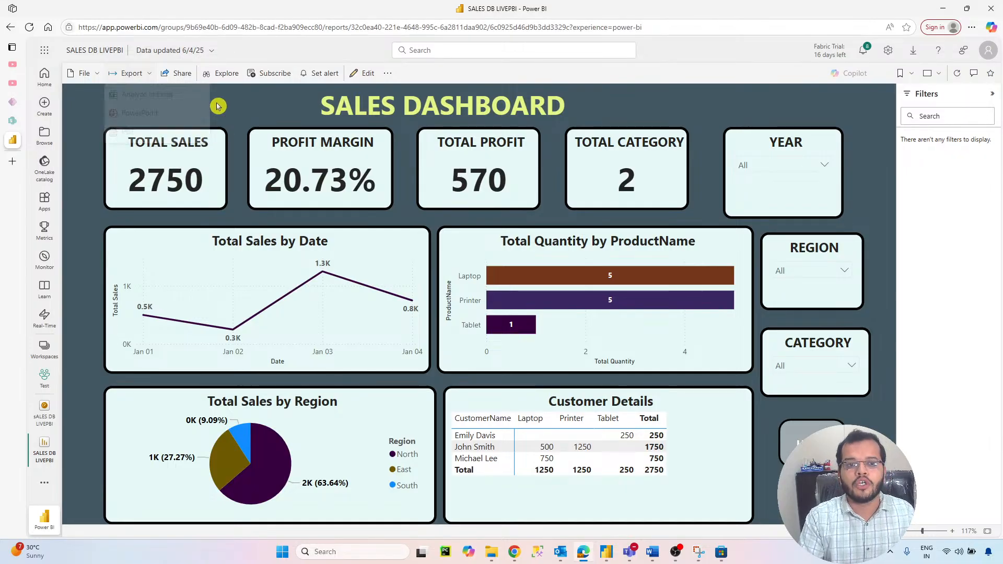
# - Share the SALES DB LIVEPBI report by sending a link to the suggested colleague from the organization, without a message
pyautogui.click(179, 75)
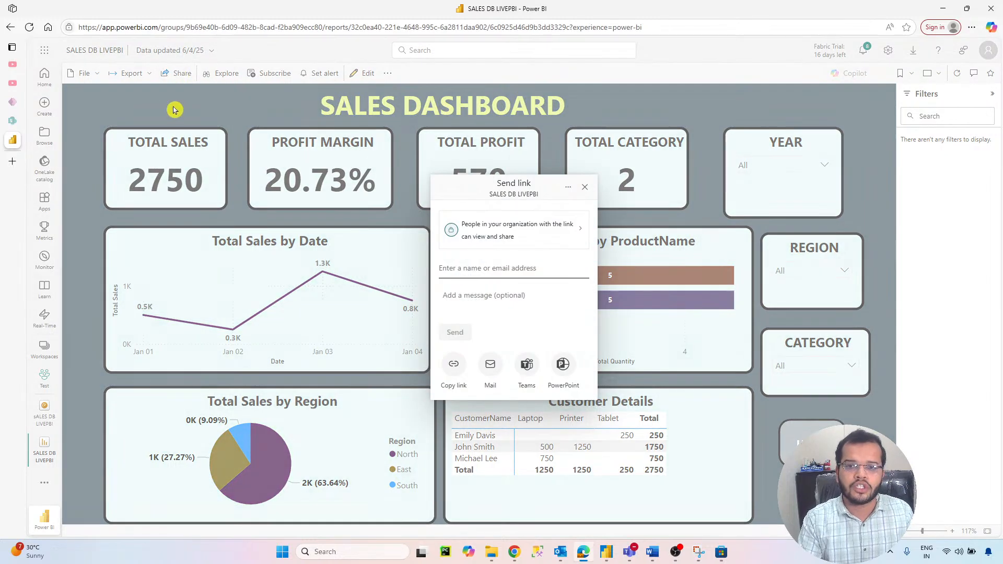
pyautogui.write('M')
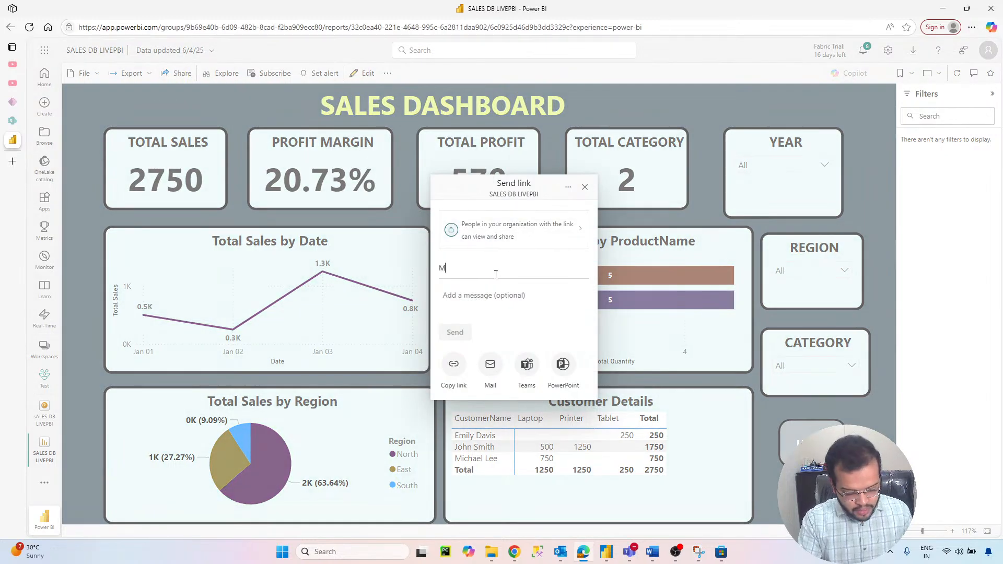
pyautogui.write('ITA')
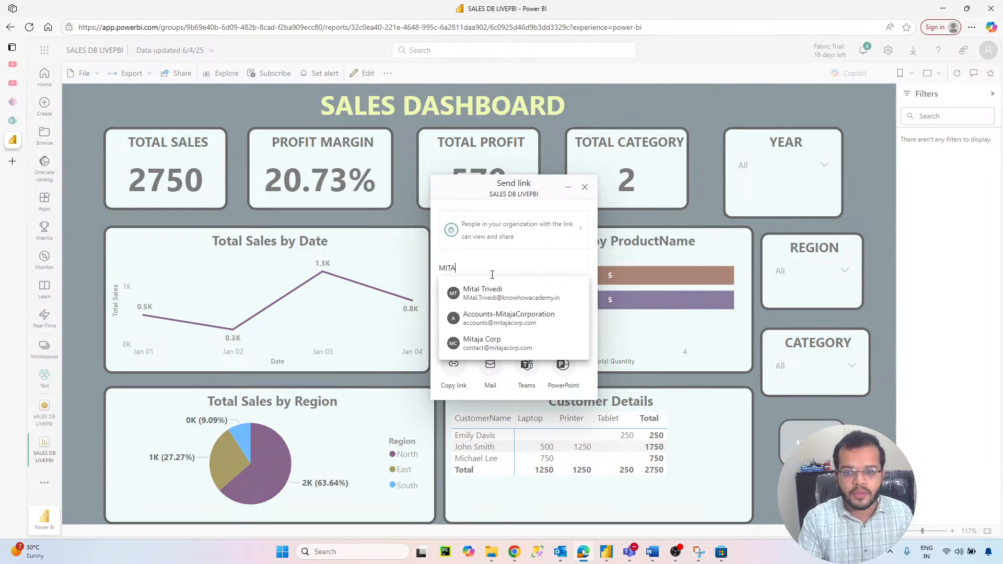
pyautogui.click(501, 294)
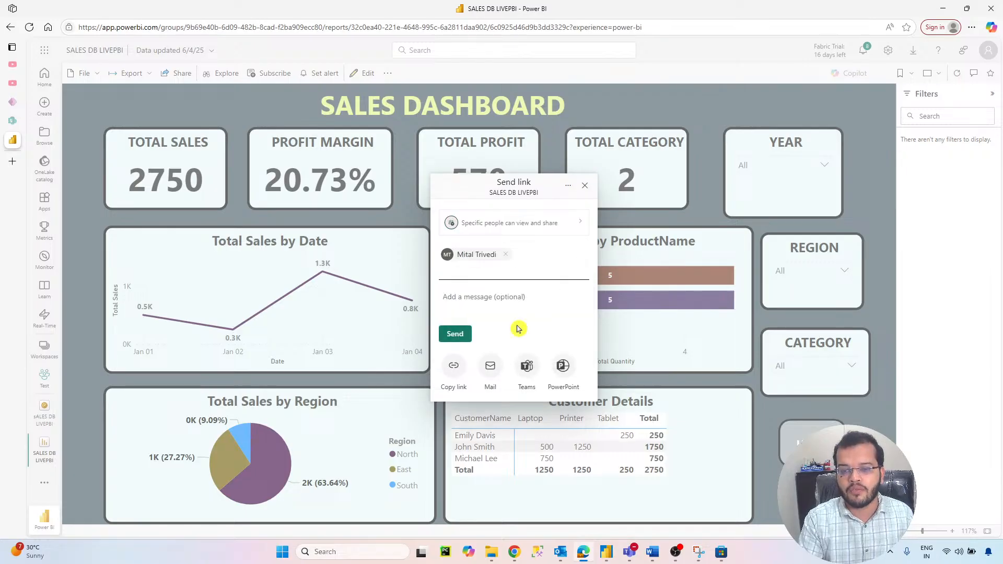
pyautogui.click(460, 336)
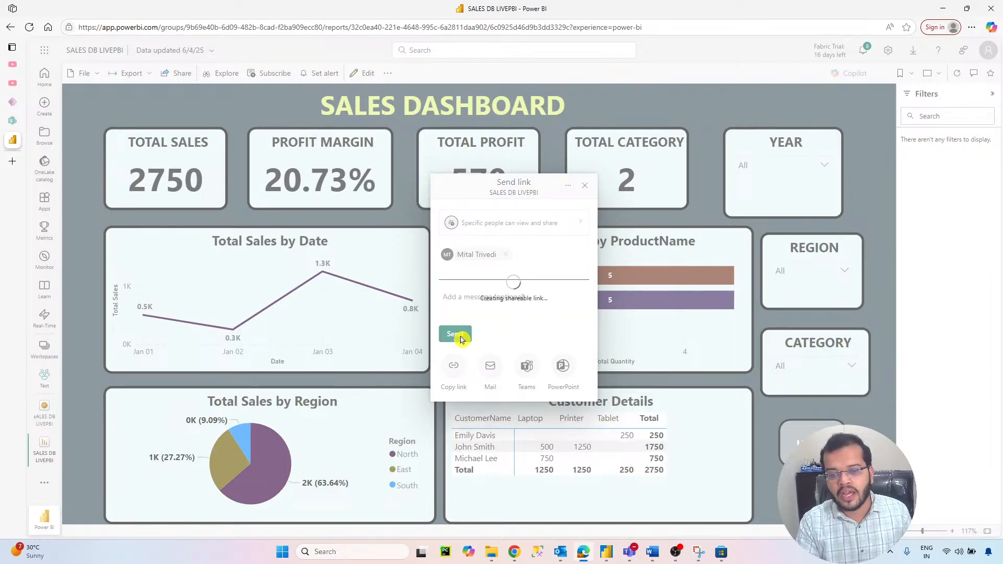